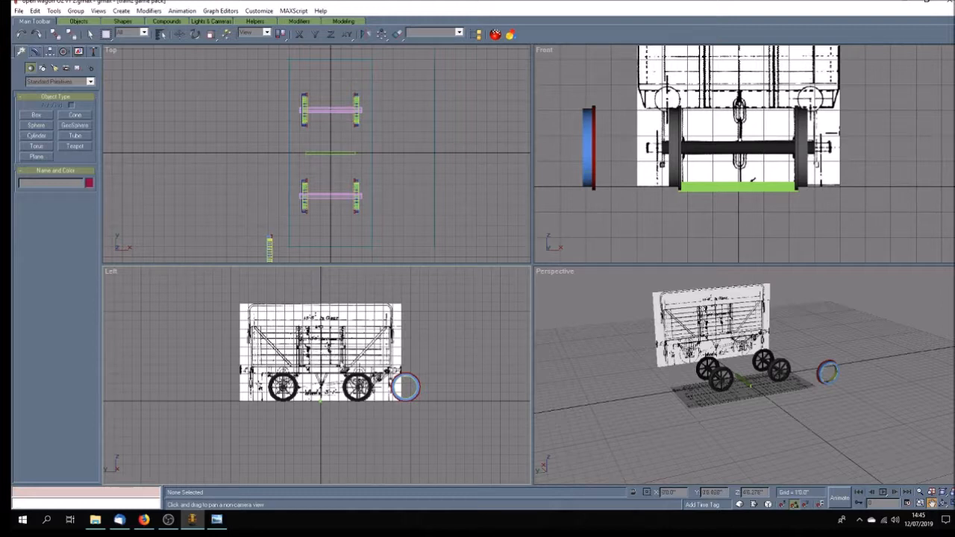
click(942, 504)
mouse_move(760, 418)
mouse_down()
mouse_move(733, 410)
mouse_move(755, 408)
mouse_move(744, 418)
mouse_move(720, 410)
mouse_move(764, 405)
mouse_move(726, 401)
mouse_up()
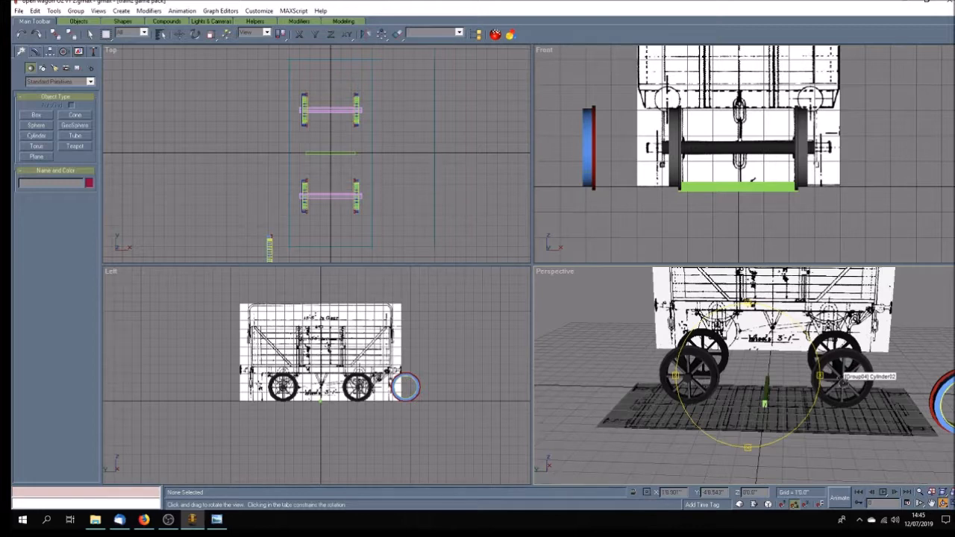
drag(799, 348, 800, 353)
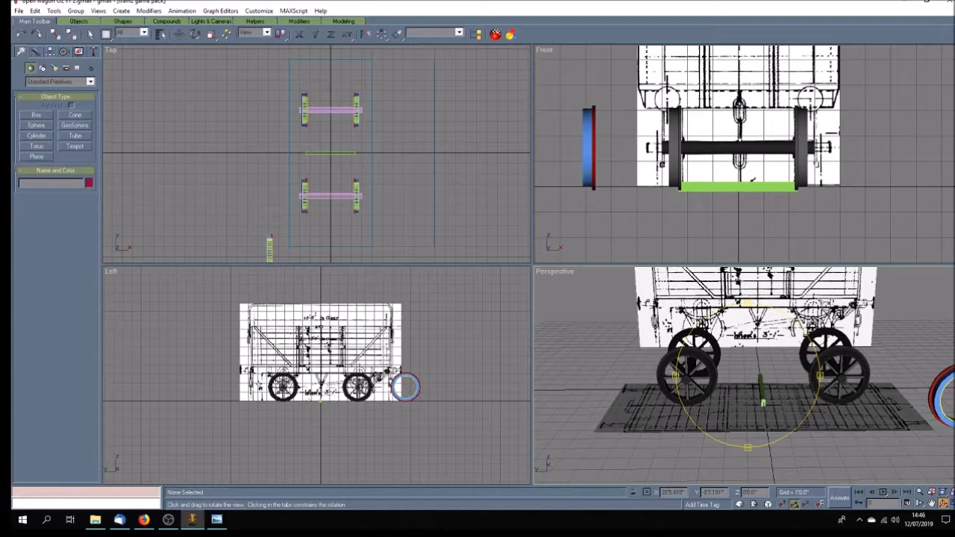
drag(789, 351, 770, 357)
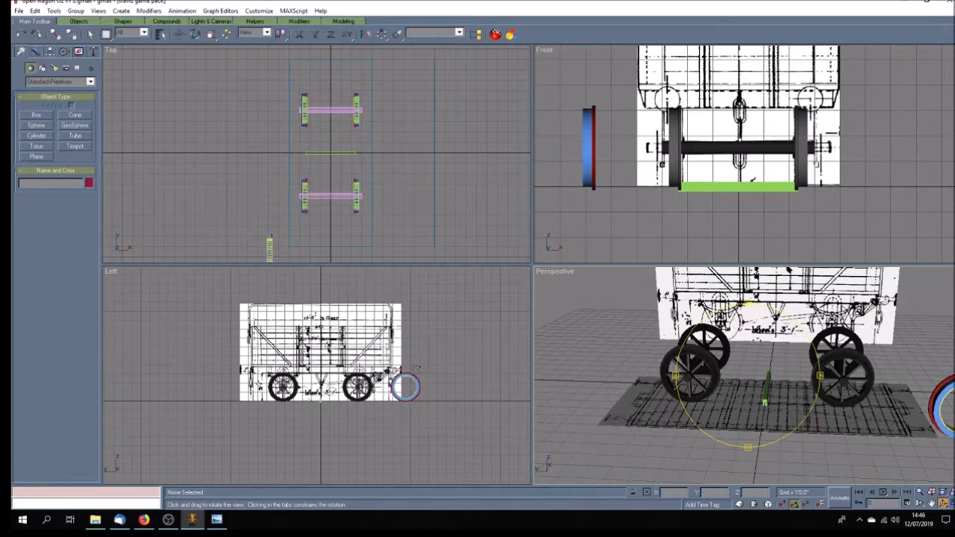
drag(751, 393, 774, 397)
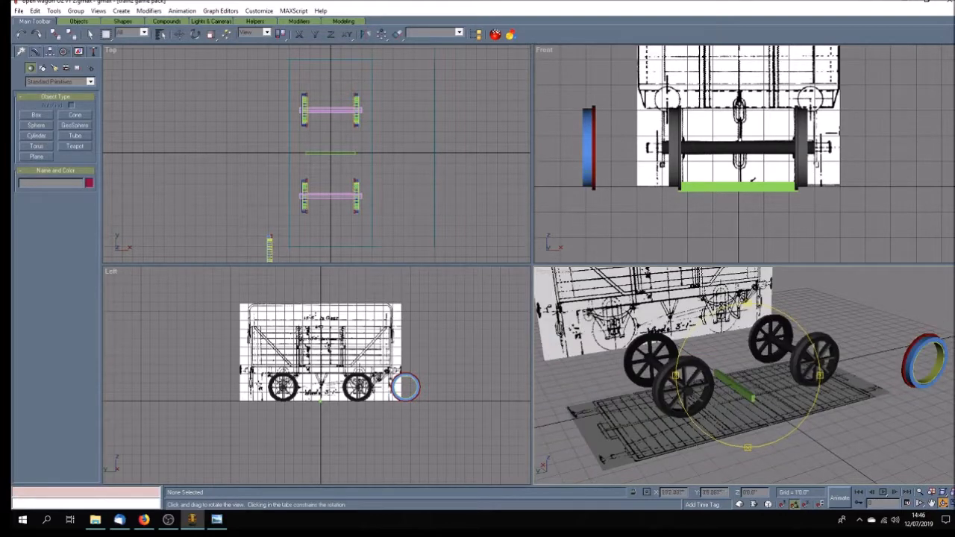
Step: Isolate the wagon side-elevation drawing plane by hiding every other object in the scene
click(89, 34)
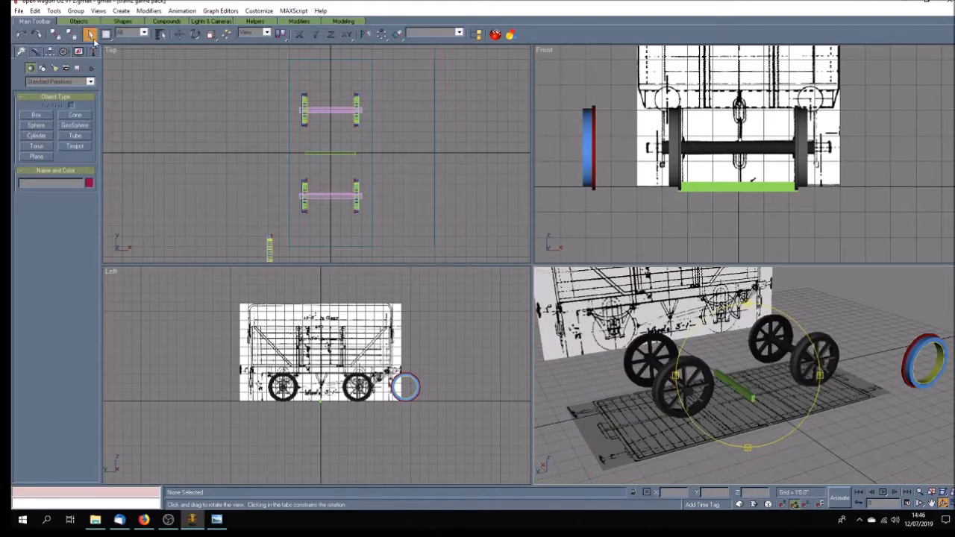
click(434, 149)
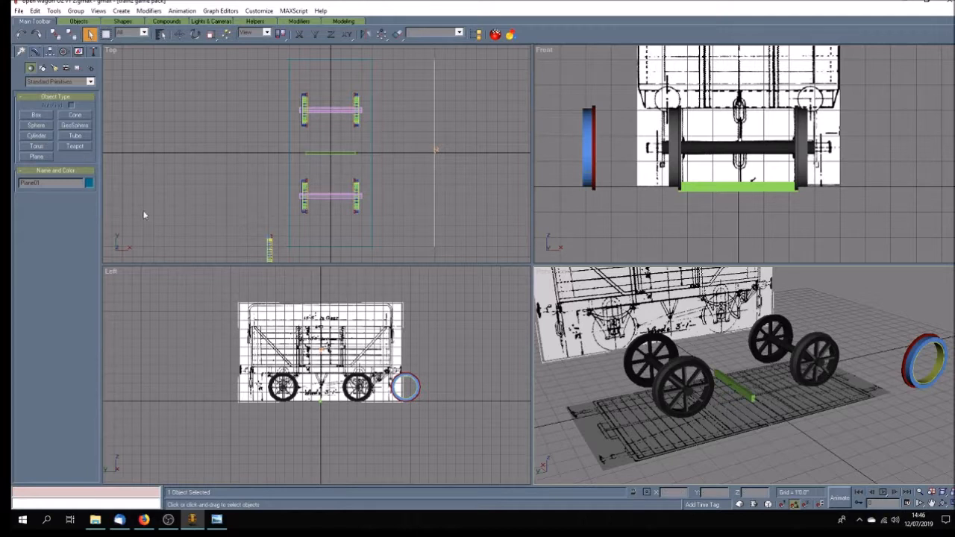
click(79, 52)
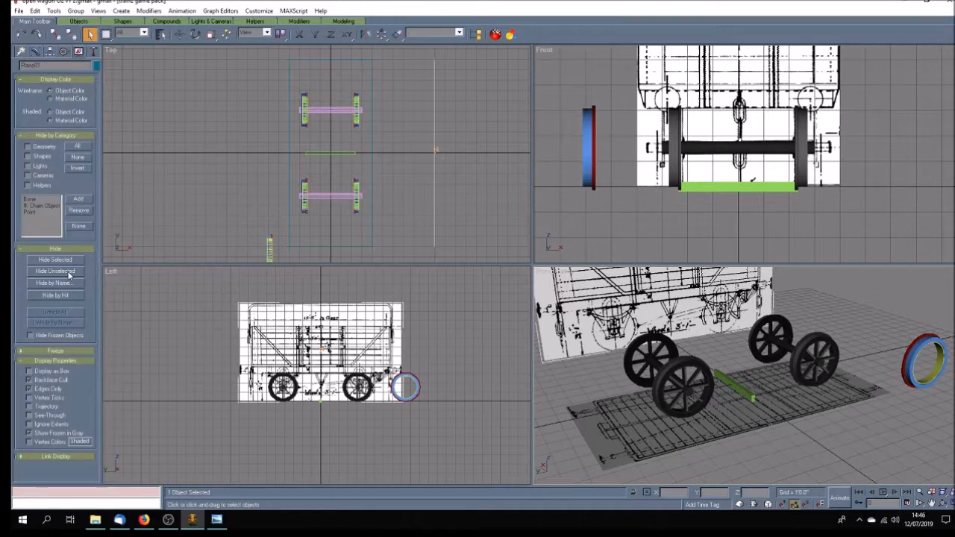
click(69, 273)
click(458, 388)
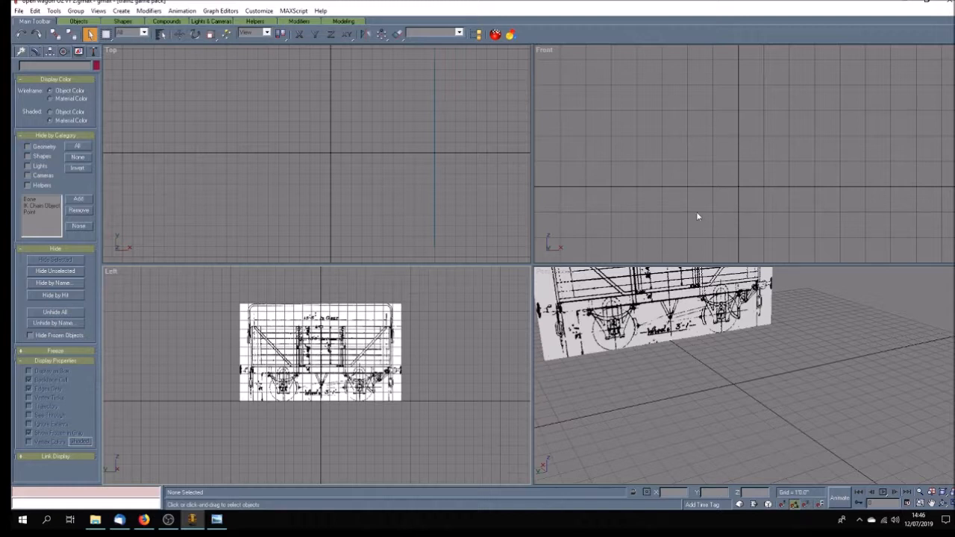
Step: Check the side-elevation plane's position and facing direction in the front and perspective views
click(942, 505)
drag(637, 344, 599, 301)
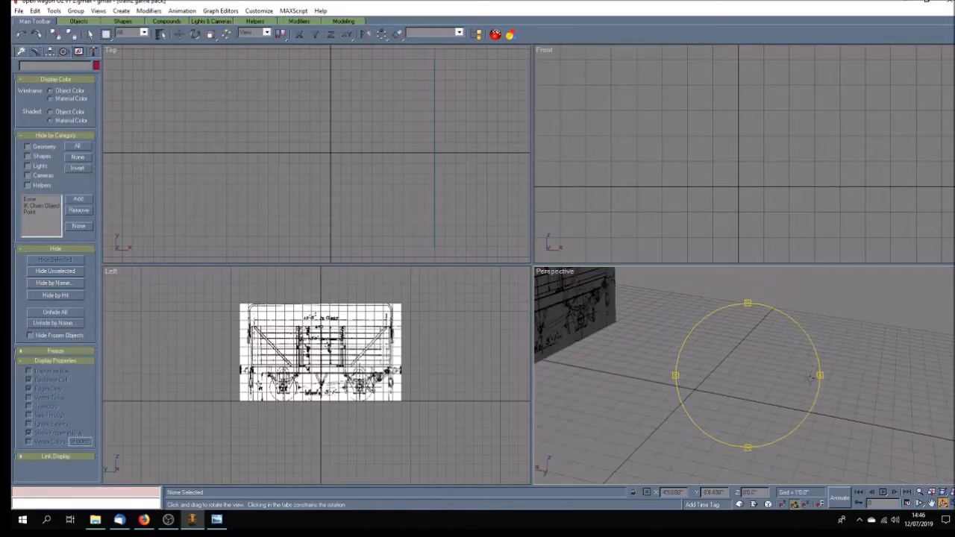
click(931, 503)
drag(701, 195, 686, 196)
click(90, 35)
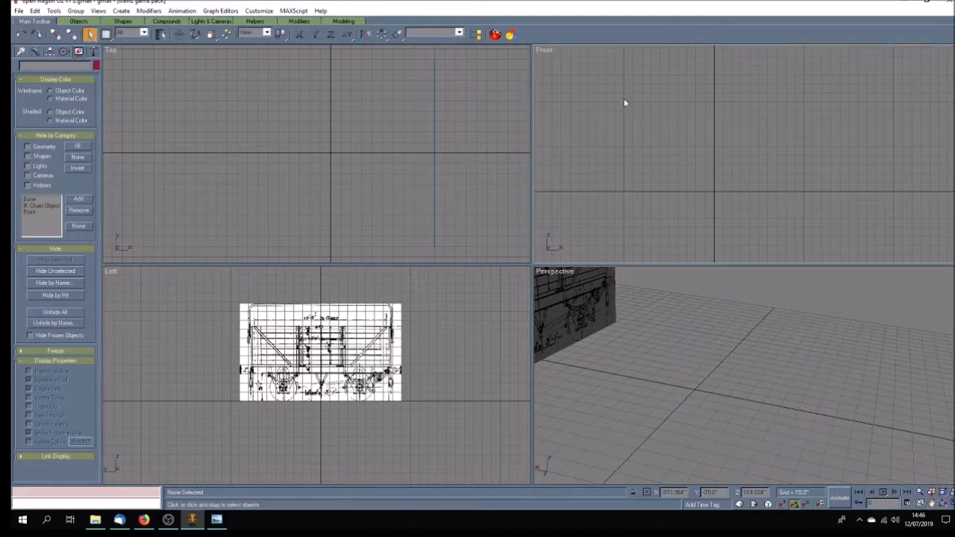
drag(601, 84, 823, 237)
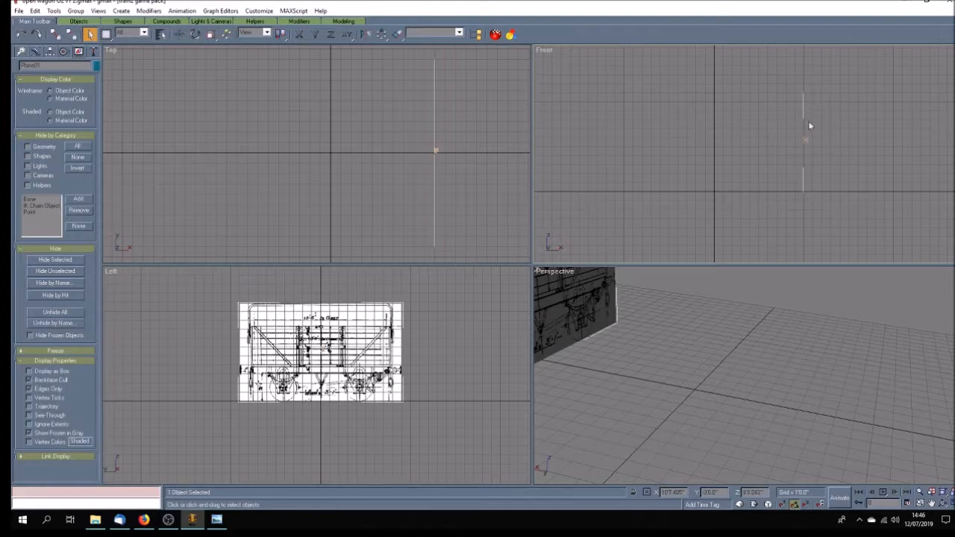
click(835, 362)
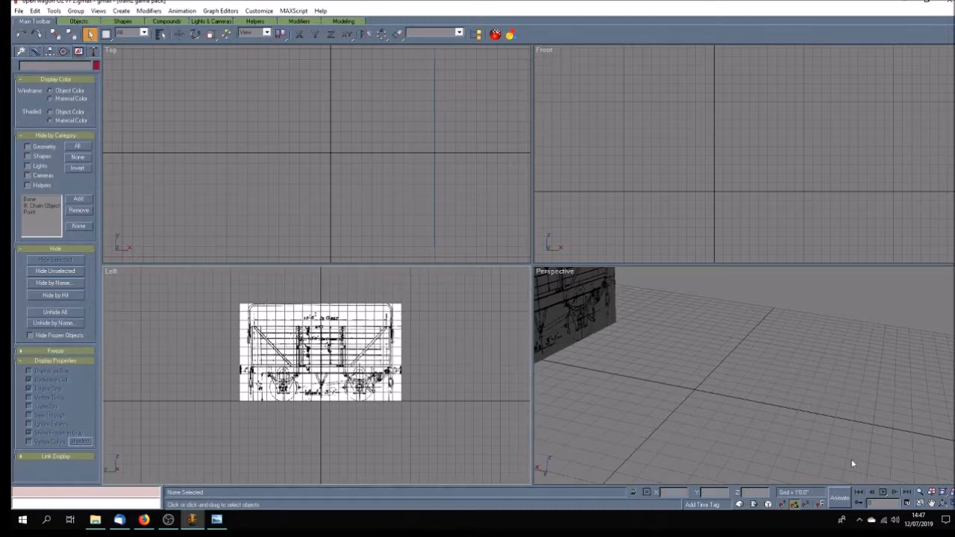
Step: Examine the side-elevation drawing in a maximized left view and compare it with the wagon reference photo
click(930, 503)
drag(367, 336, 396, 337)
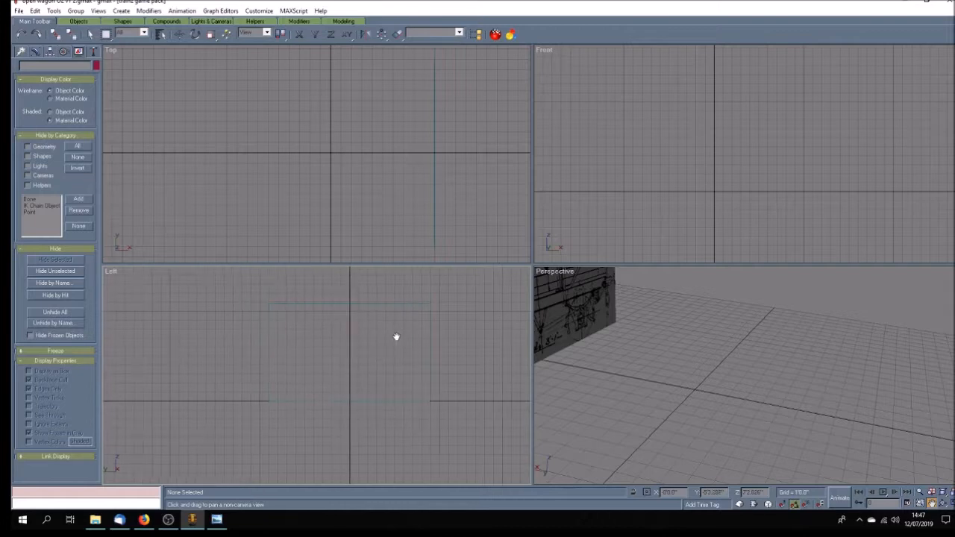
click(942, 504)
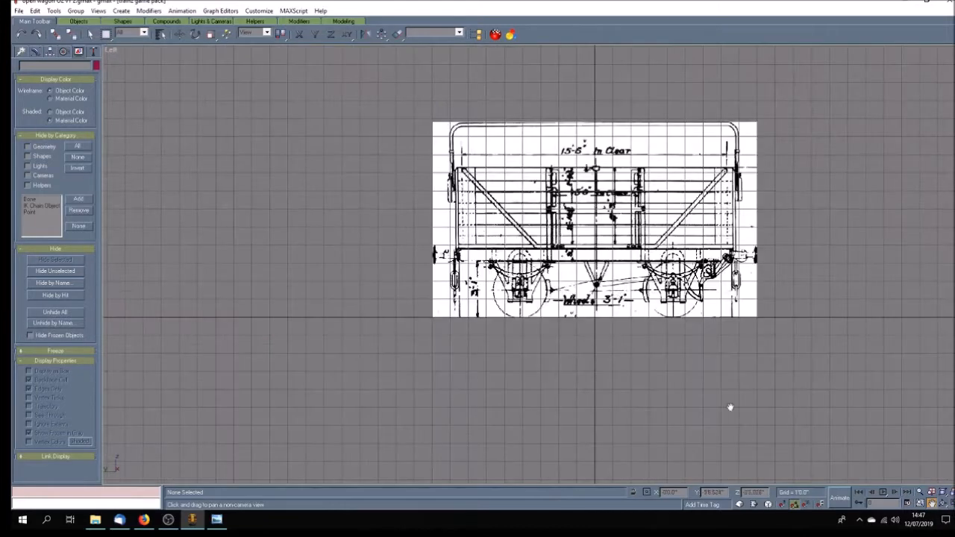
drag(622, 244, 522, 255)
scroll(526, 254, up, 2)
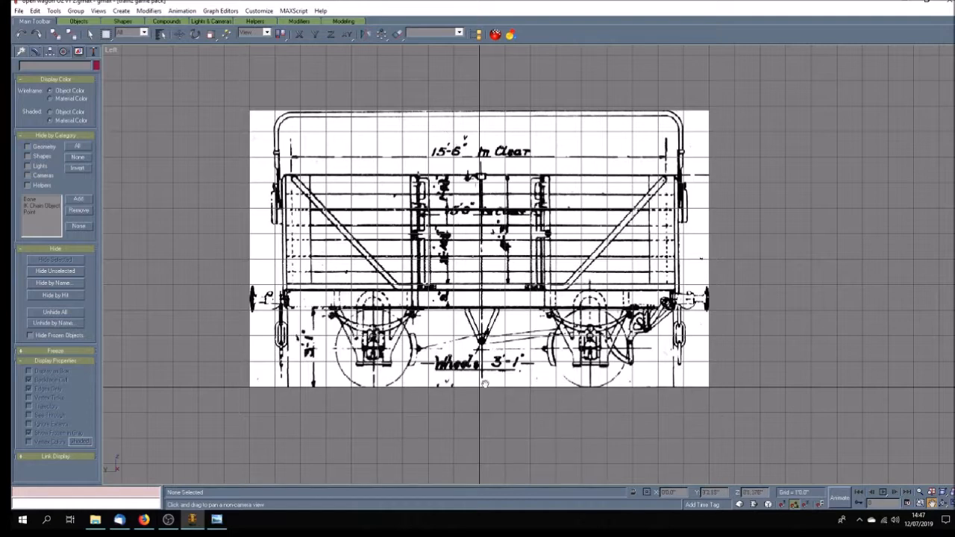
drag(545, 403, 560, 386)
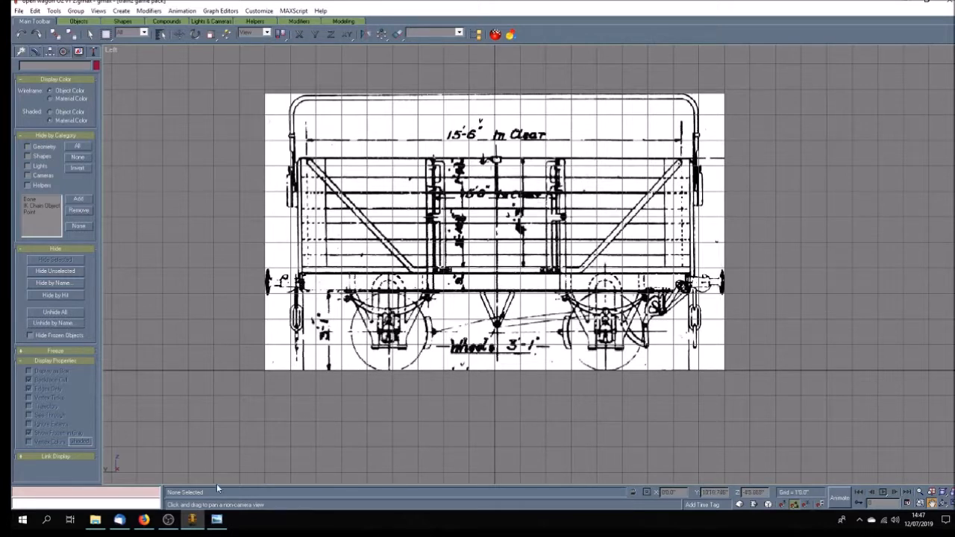
click(218, 520)
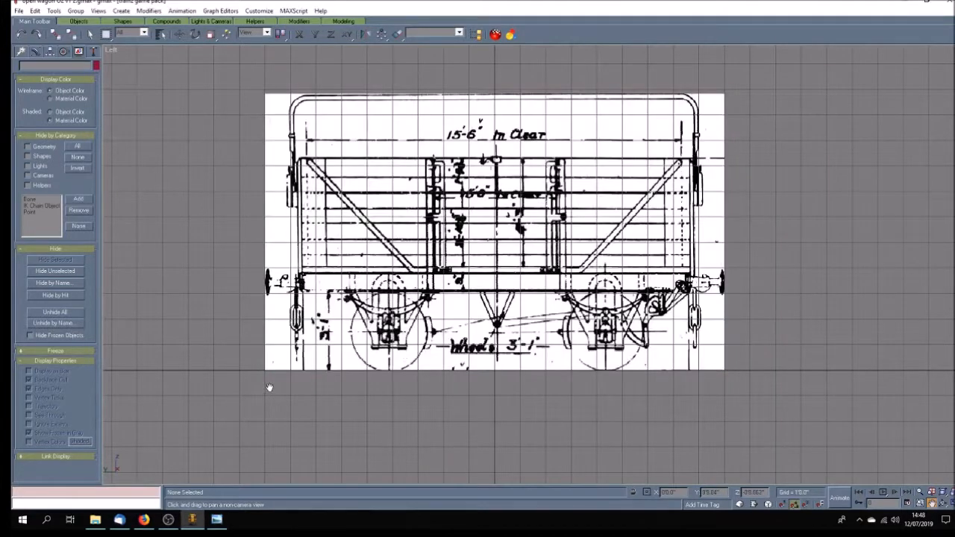
click(269, 385)
Step: Save the scene and study the axle guards around the wheels in the drawing and the wagon reference photo
drag(437, 340, 489, 323)
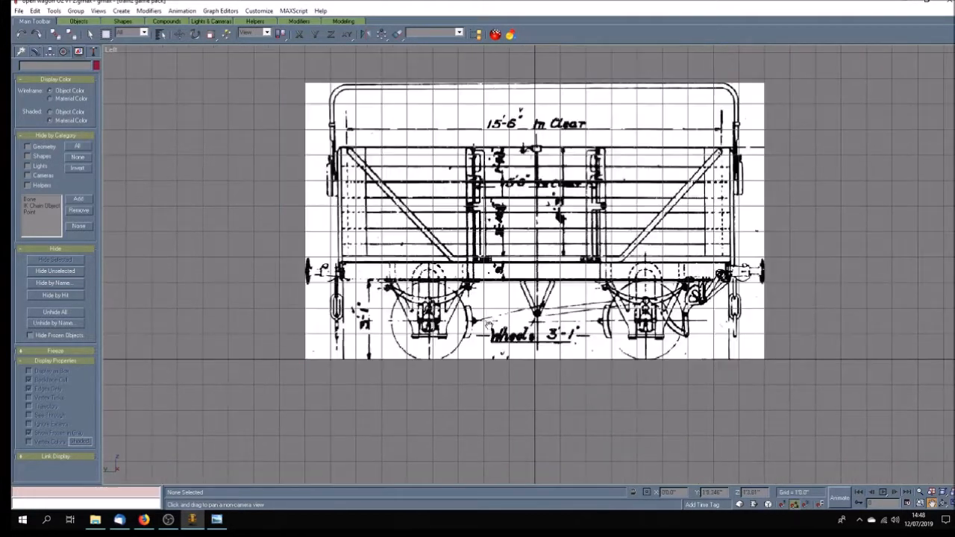
scroll(488, 322, up, 3)
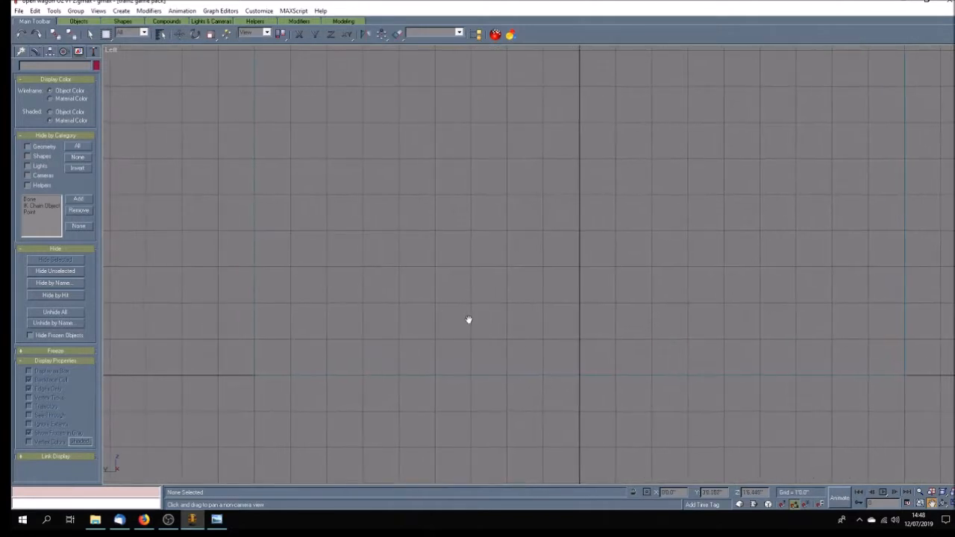
scroll(466, 319, up, 2)
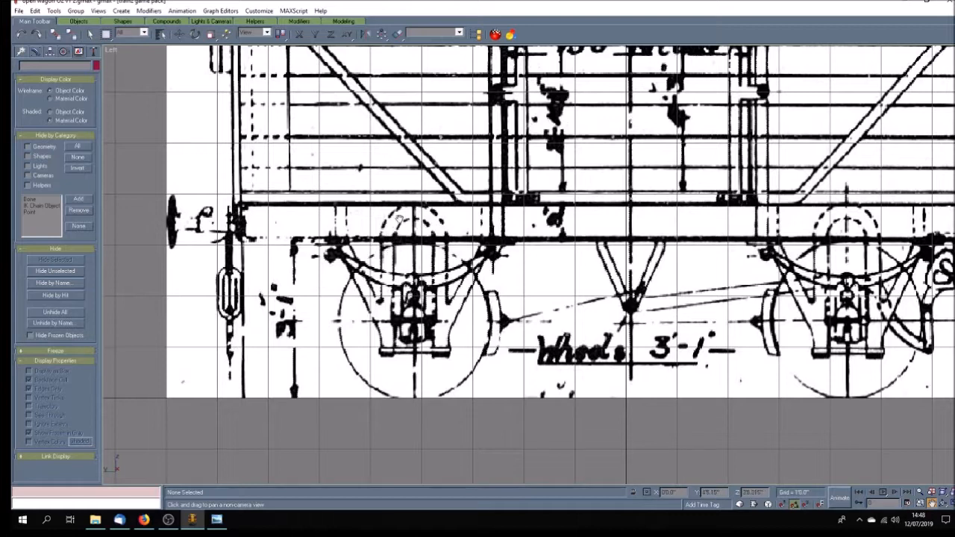
key(ctrl+s)
click(217, 522)
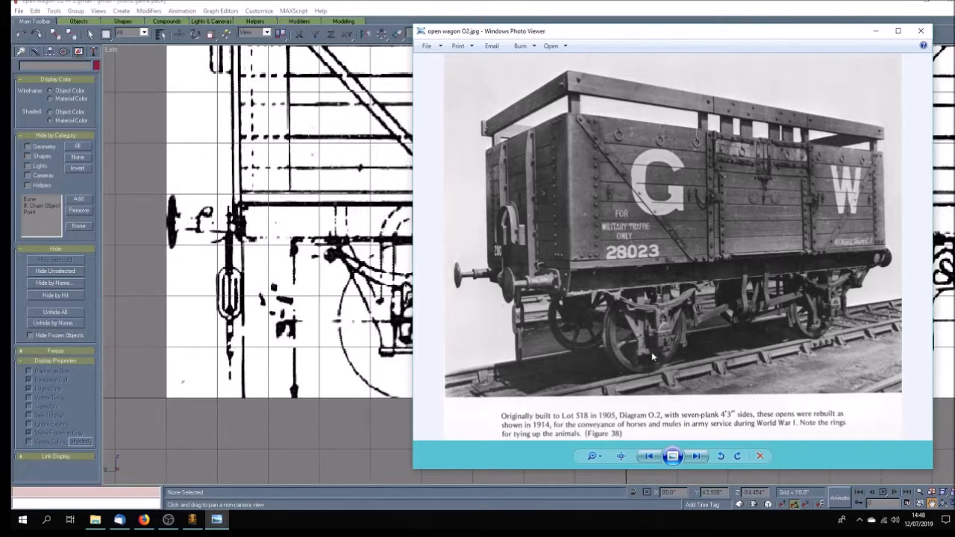
click(379, 425)
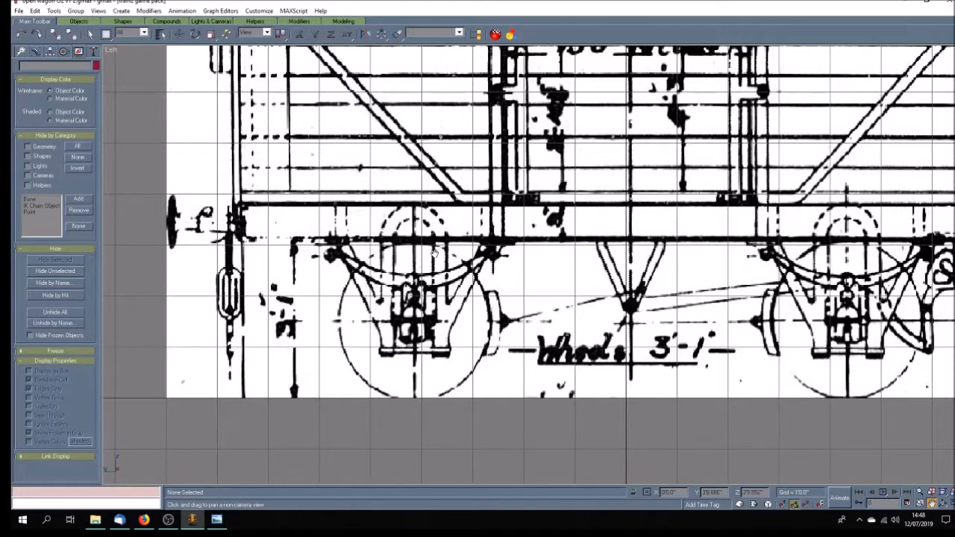
Step: Draw a spline circle over the left wheel's axle guard and shift it down vertically to fit the outer dashed arch
click(21, 53)
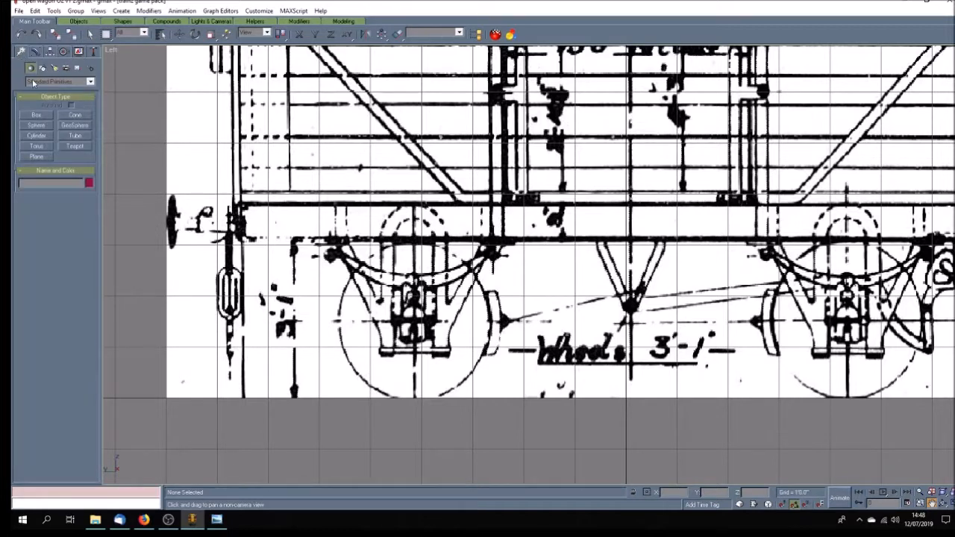
click(43, 69)
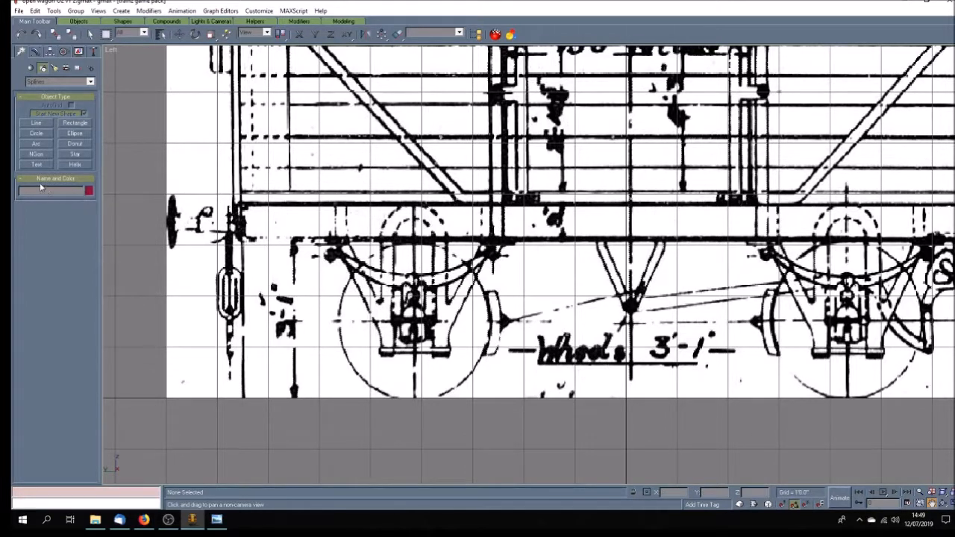
click(36, 133)
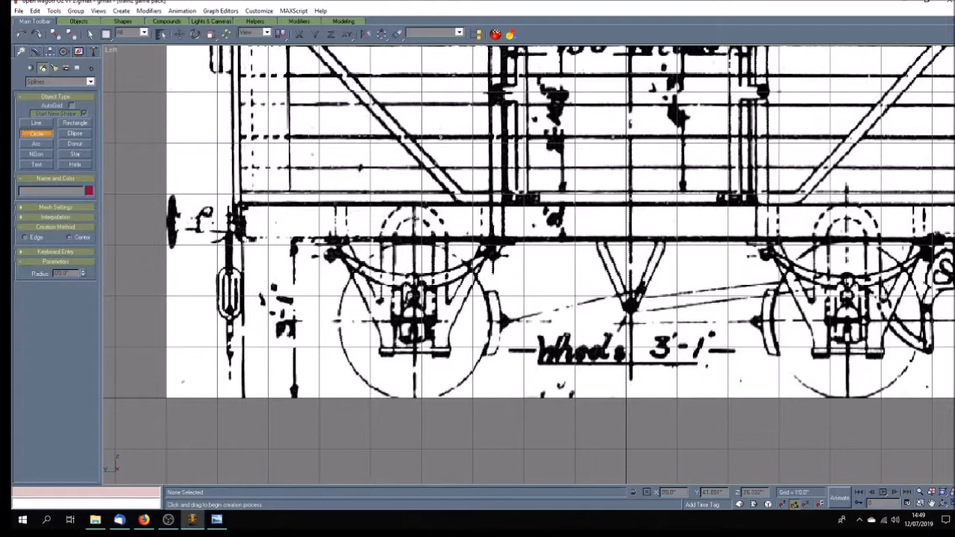
drag(416, 214, 417, 252)
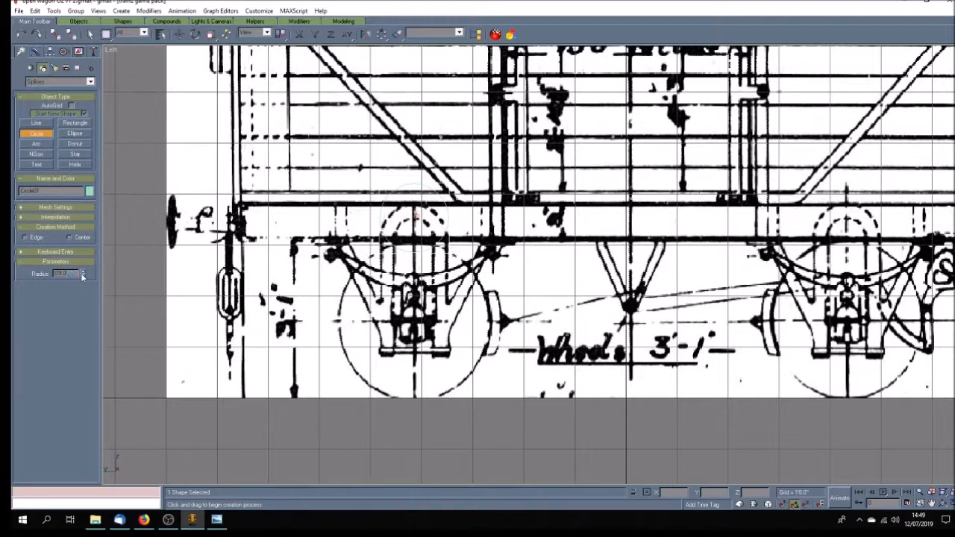
click(179, 35)
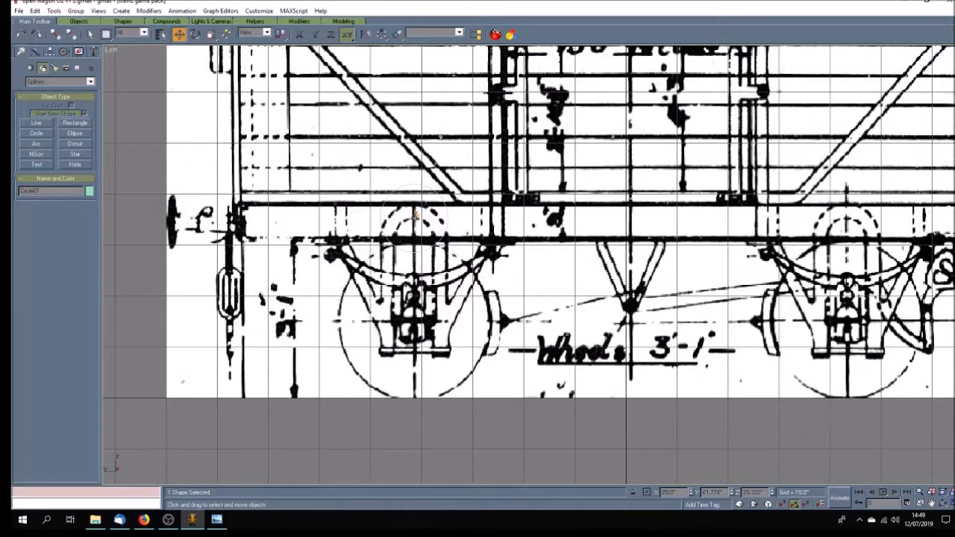
key(F6)
drag(415, 217, 414, 235)
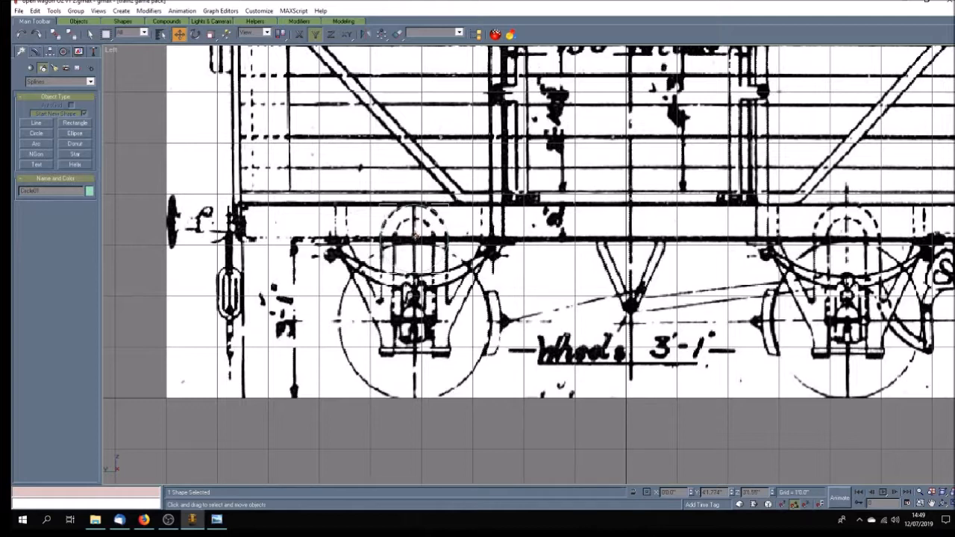
Step: Change the circle's object color to dark blue
click(89, 191)
click(525, 254)
click(535, 310)
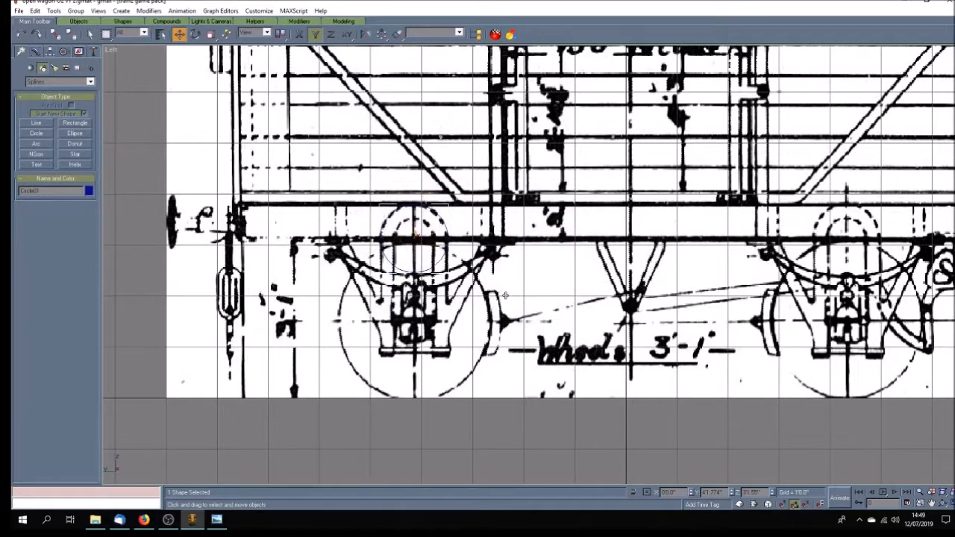
Step: Clone the blue circle in place over the outer dashed arch
click(931, 503)
drag(415, 251, 424, 249)
scroll(425, 249, up, 1)
scroll(425, 249, up, 1)
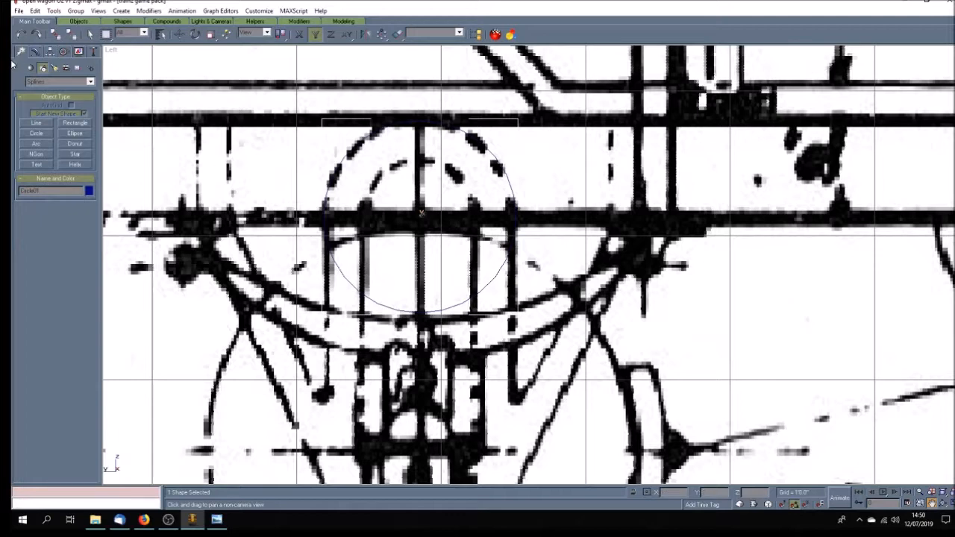
click(35, 10)
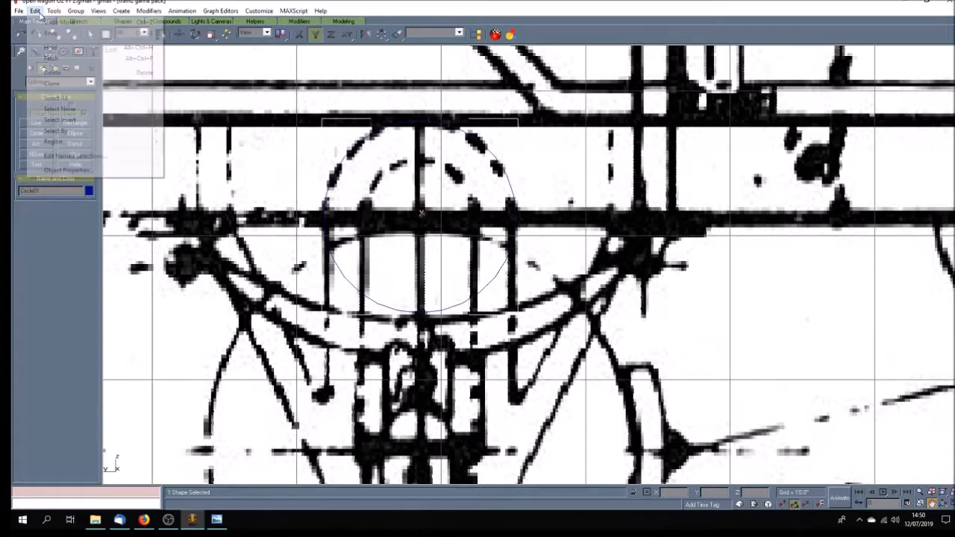
click(56, 83)
click(454, 289)
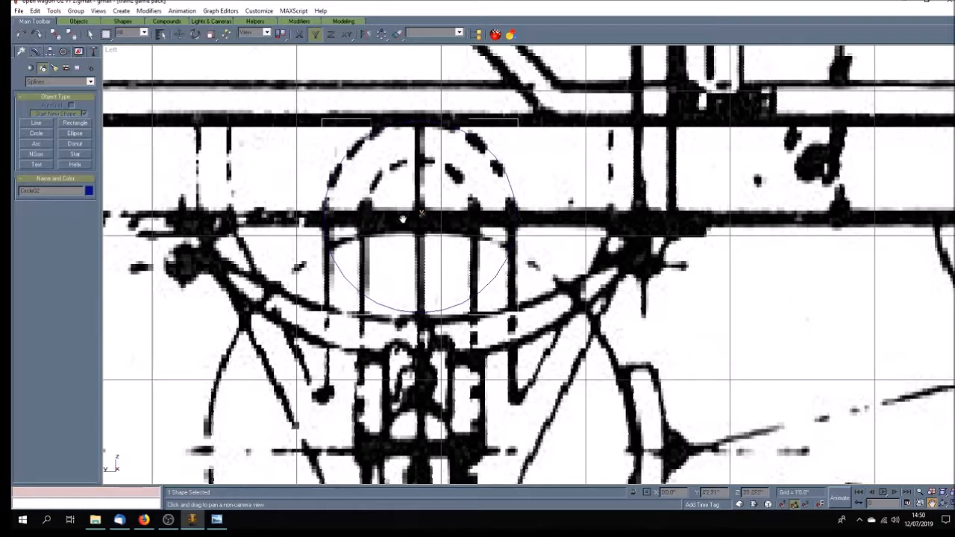
Step: Reduce the cloned circle's radius until it fits the inner dashed arch of the axle guard
click(35, 51)
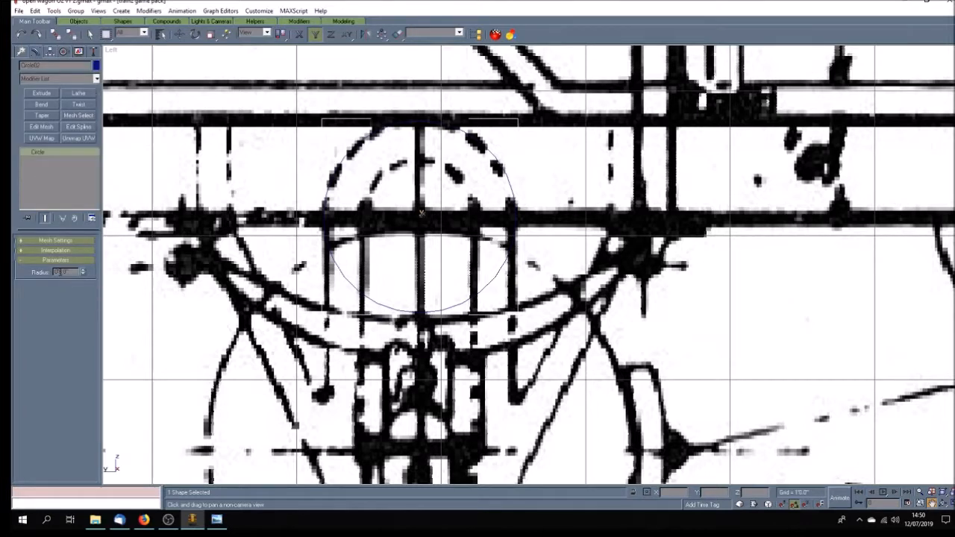
double_click(59, 271)
key(Return)
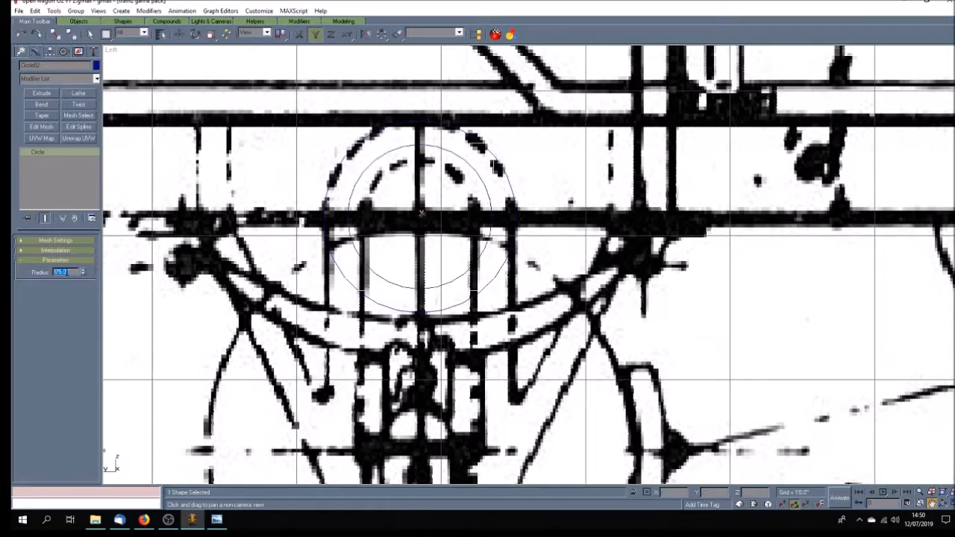
click(81, 273)
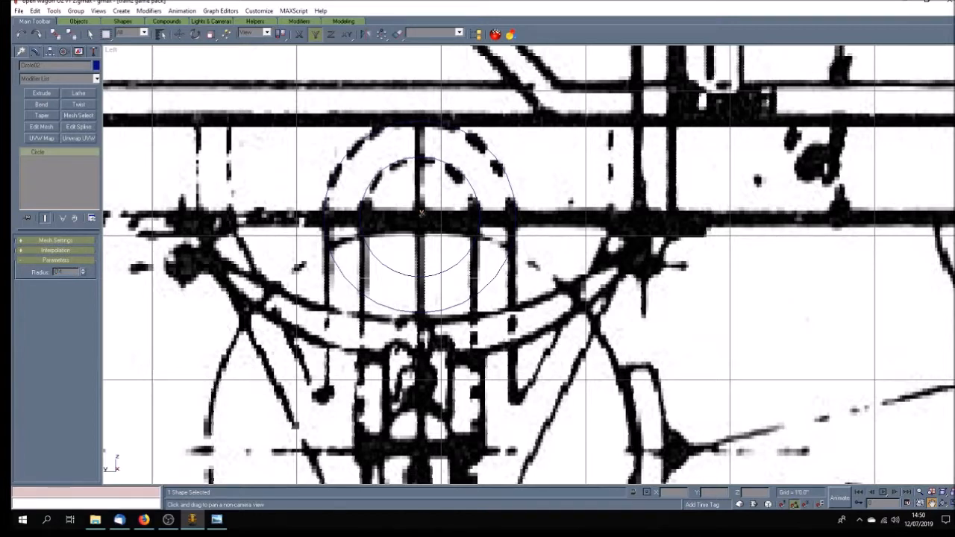
Step: Fine-tune the inner circle's radius against the dashed inner arch, ending at 0'4.5"
key(Return)
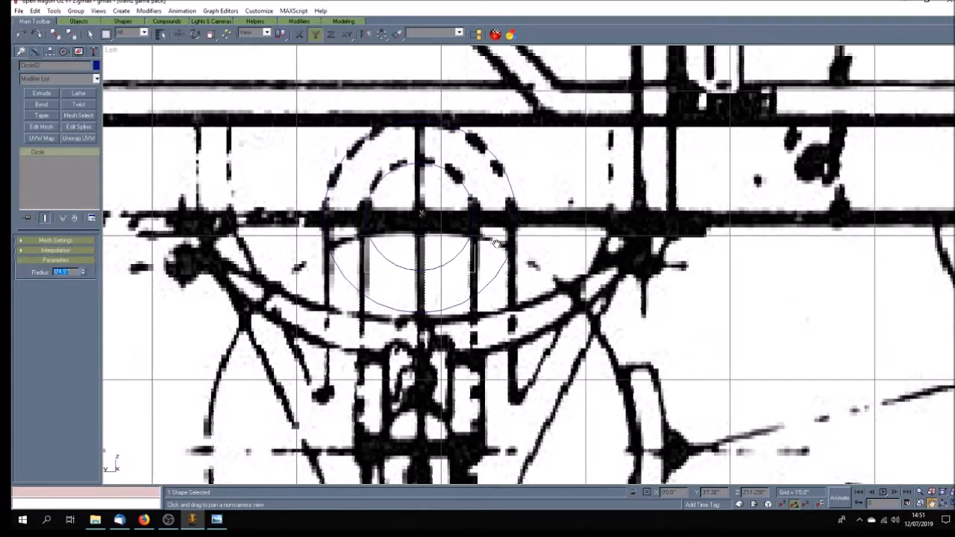
drag(64, 273, 68, 273)
key(Return)
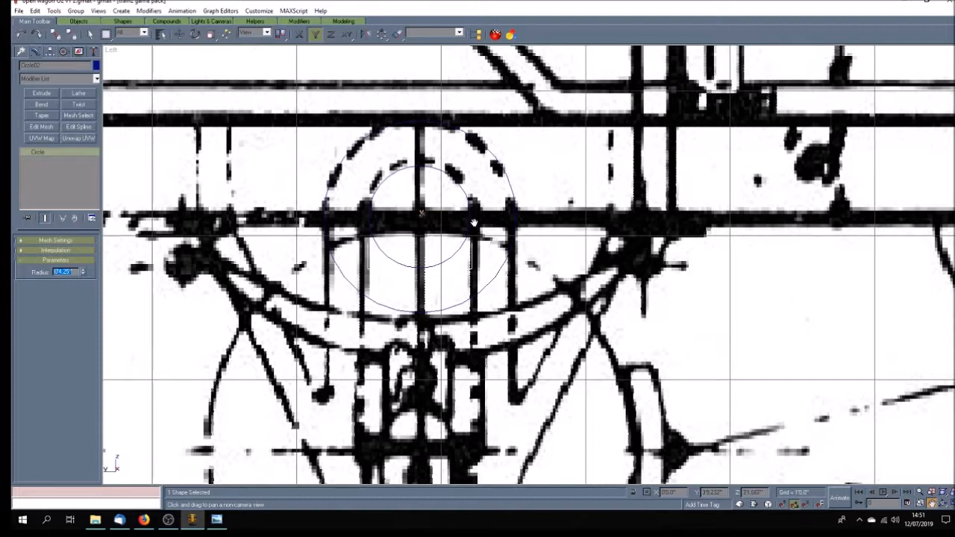
click(83, 269)
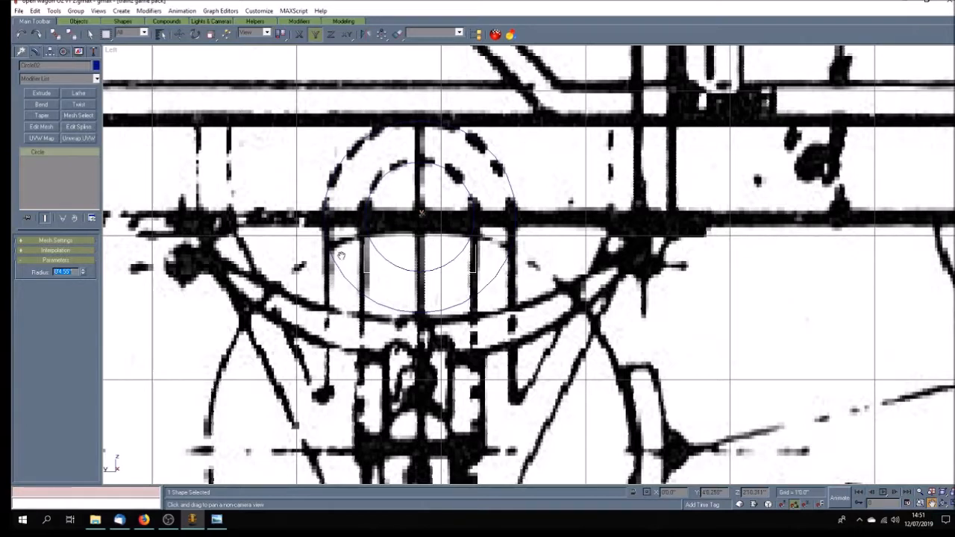
click(80, 273)
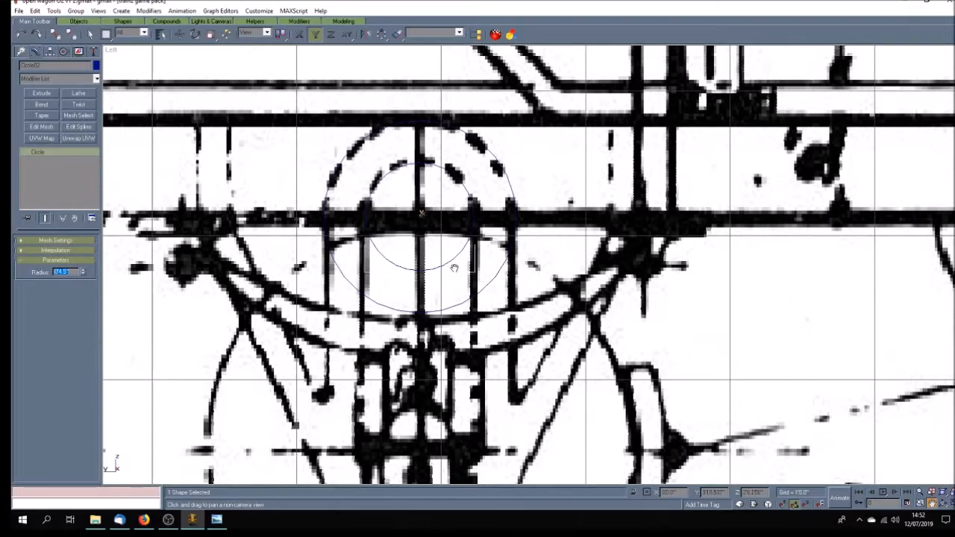
Step: Draw a spline rectangle over the axle guard's left vertical leg and set its width to 0'3.5"
click(22, 51)
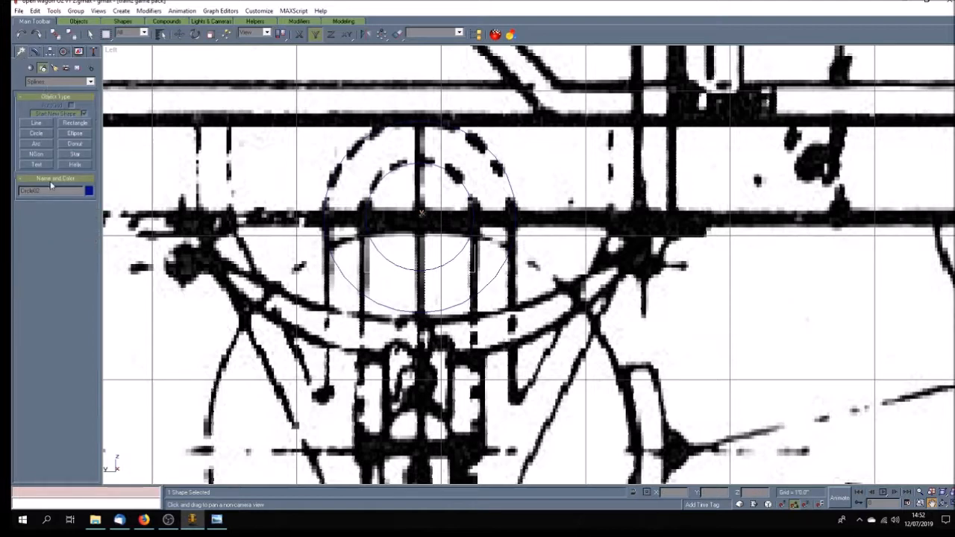
click(75, 123)
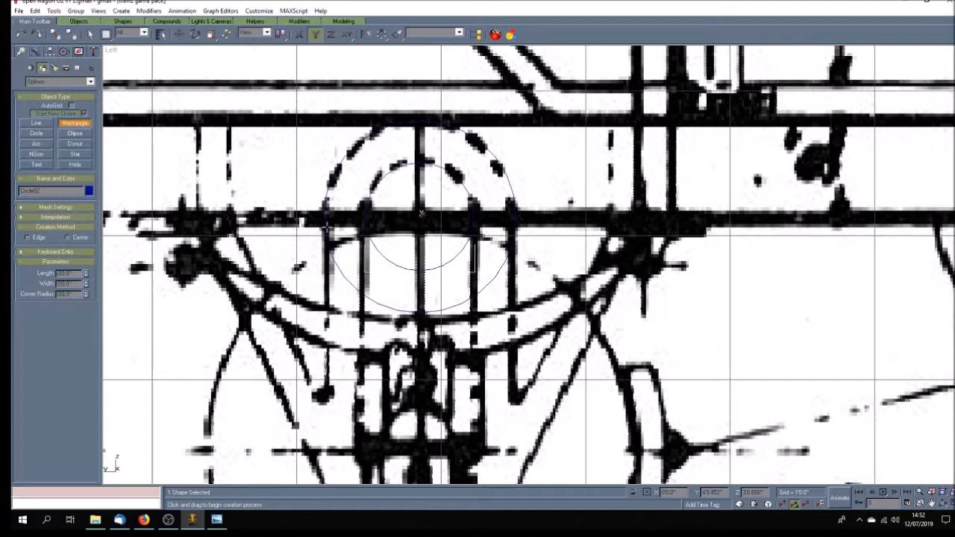
drag(323, 217, 367, 403)
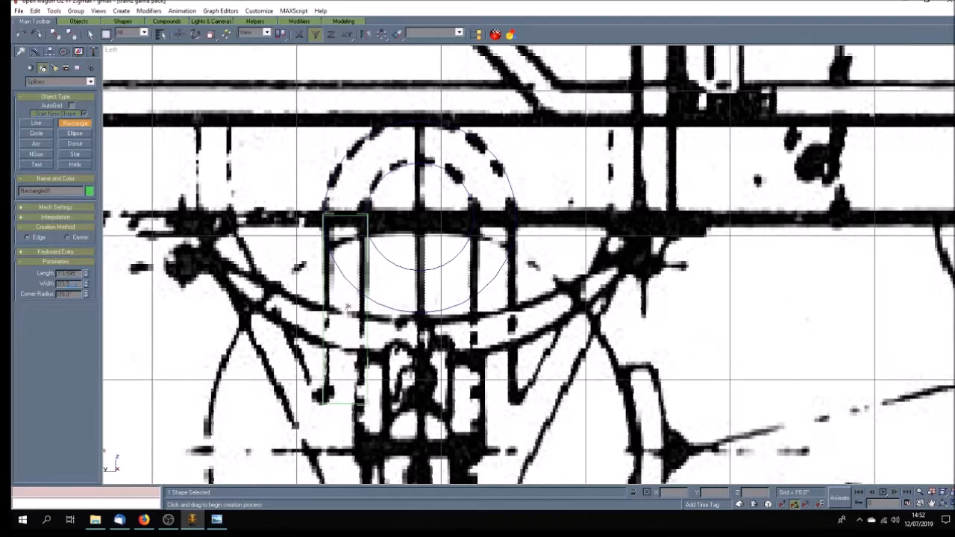
key(Return)
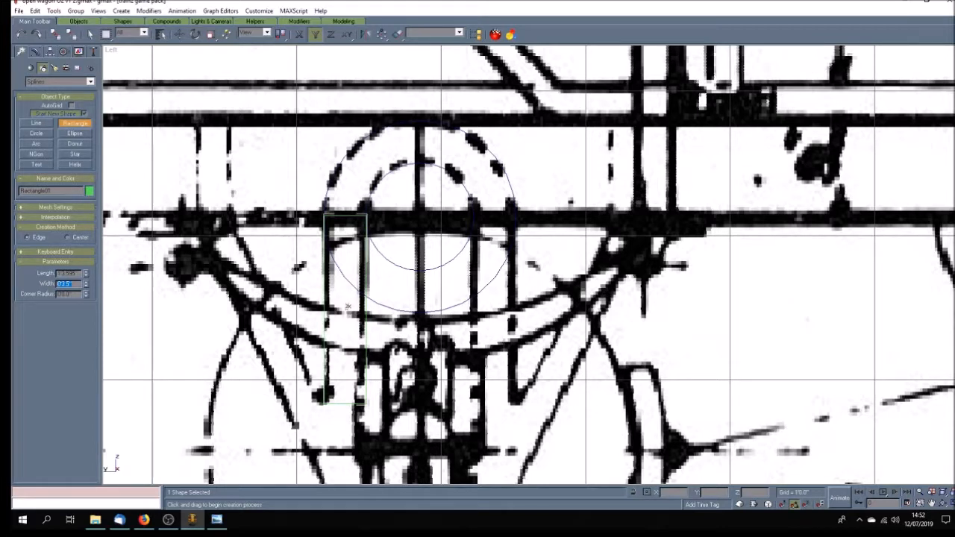
Step: Set the rectangle's length to 2'0" and move it down so its top meets the circles' horizontal centre line
click(931, 504)
drag(389, 334, 395, 205)
scroll(395, 204, down, 2)
drag(404, 249, 402, 269)
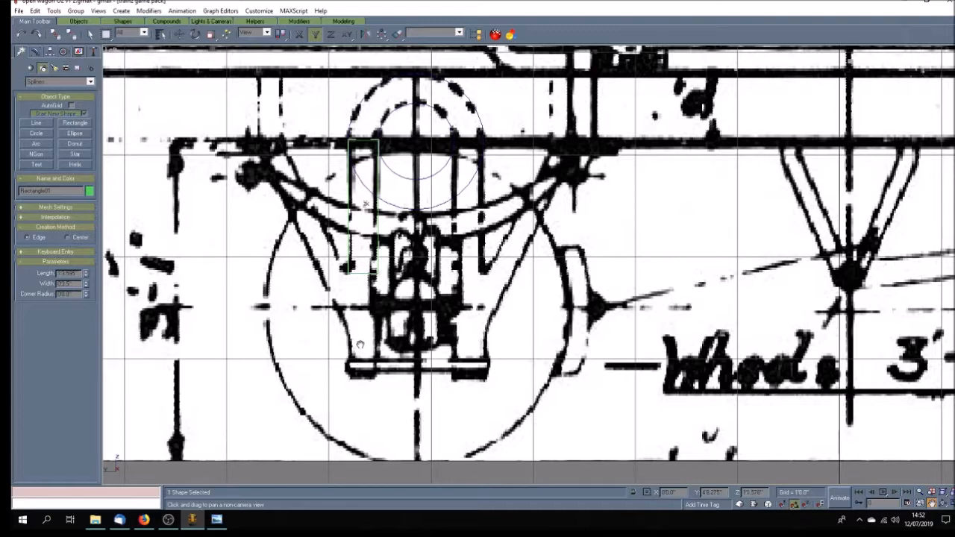
double_click(75, 273)
text(20)
key(Return)
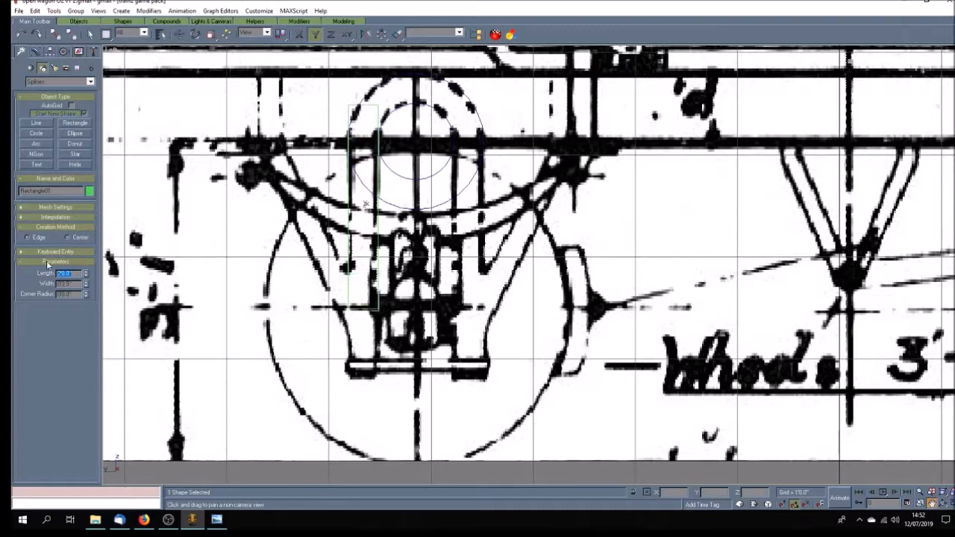
key(w)
drag(367, 203, 367, 240)
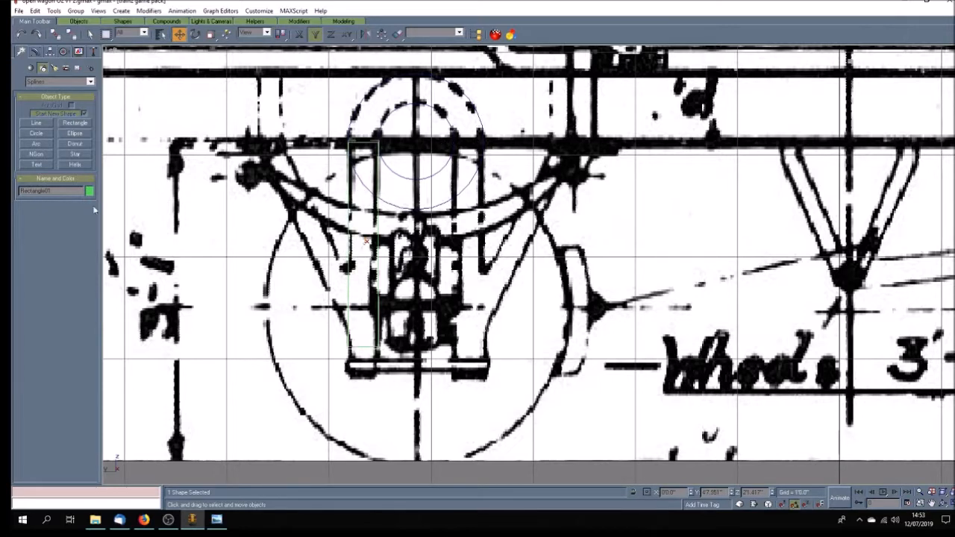
Step: Check the reference wagon photo, then set the rectangle's length to 2'1" and lower it slightly to reach the axle guard's foot
click(36, 51)
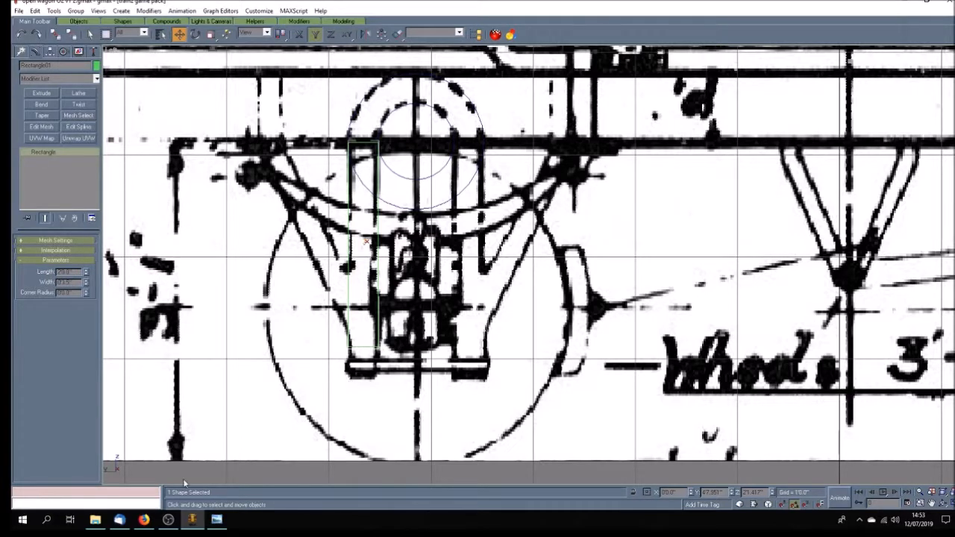
click(217, 520)
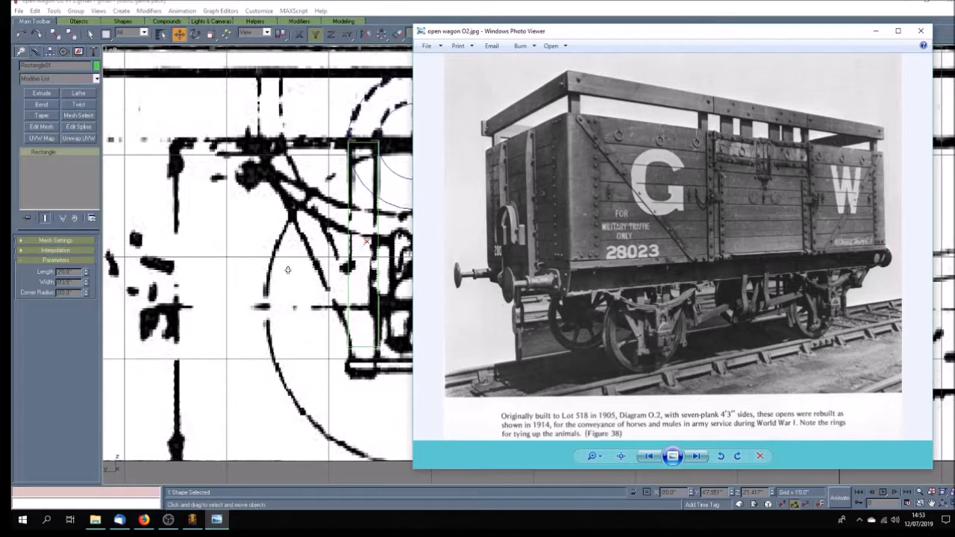
click(286, 16)
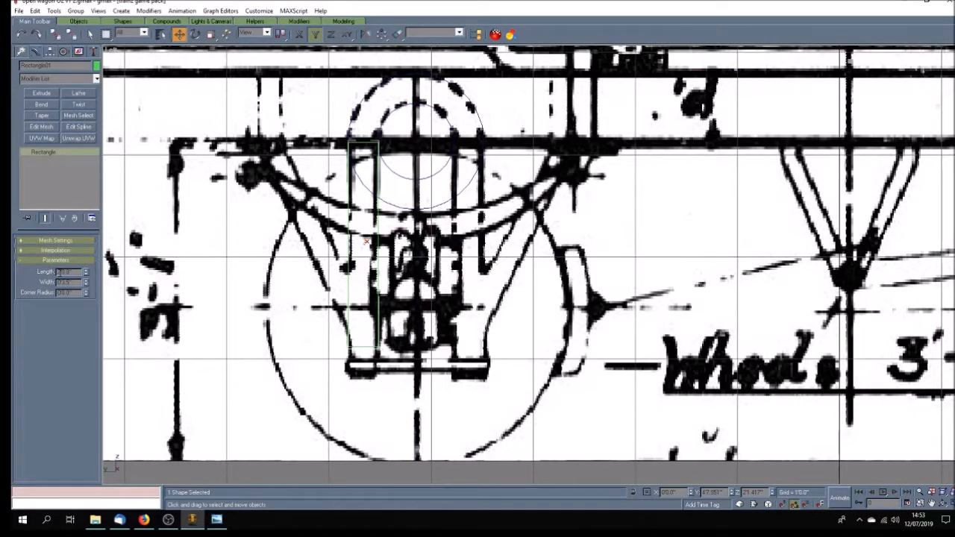
text(1)
key(Return)
drag(350, 236, 350, 241)
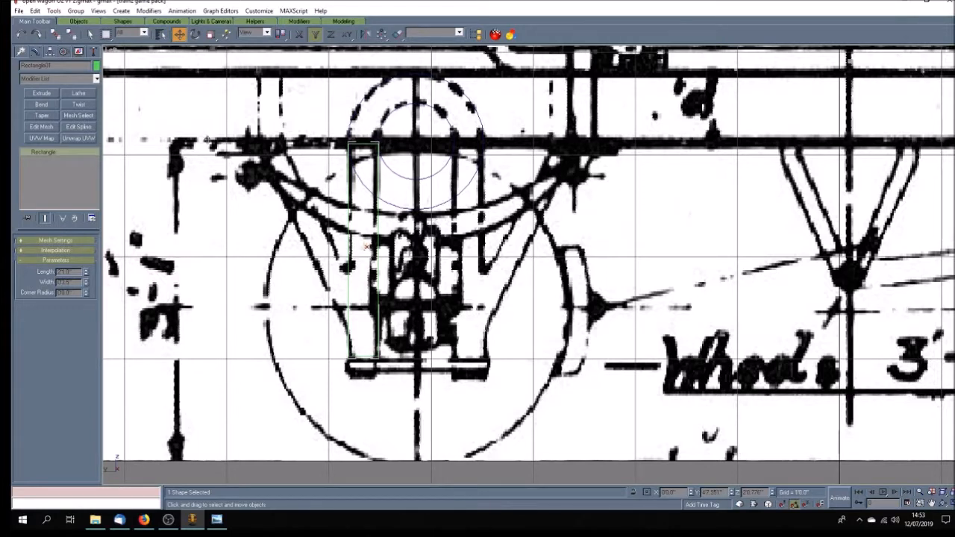
Step: Hide the background drawing, compare the rectangle's upper corners with the circles, and set its length to 2'1.5"
right_click(117, 51)
click(124, 69)
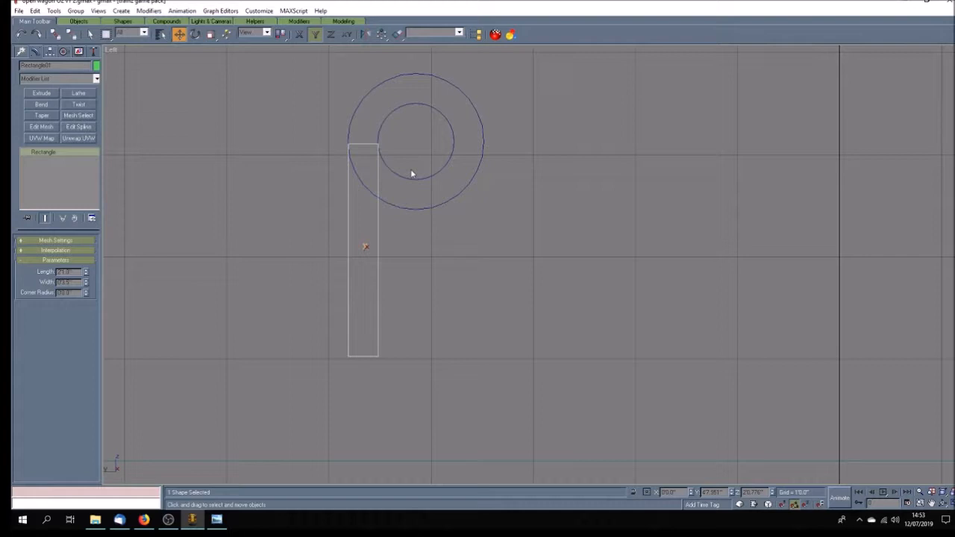
click(391, 149)
scroll(377, 147, up, 8)
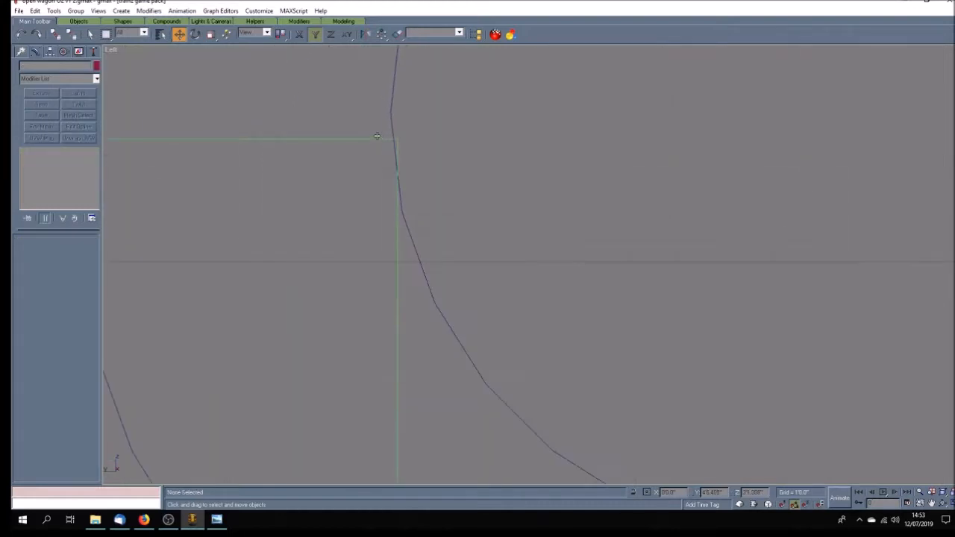
scroll(379, 140, down, 5)
scroll(326, 137, up, 3)
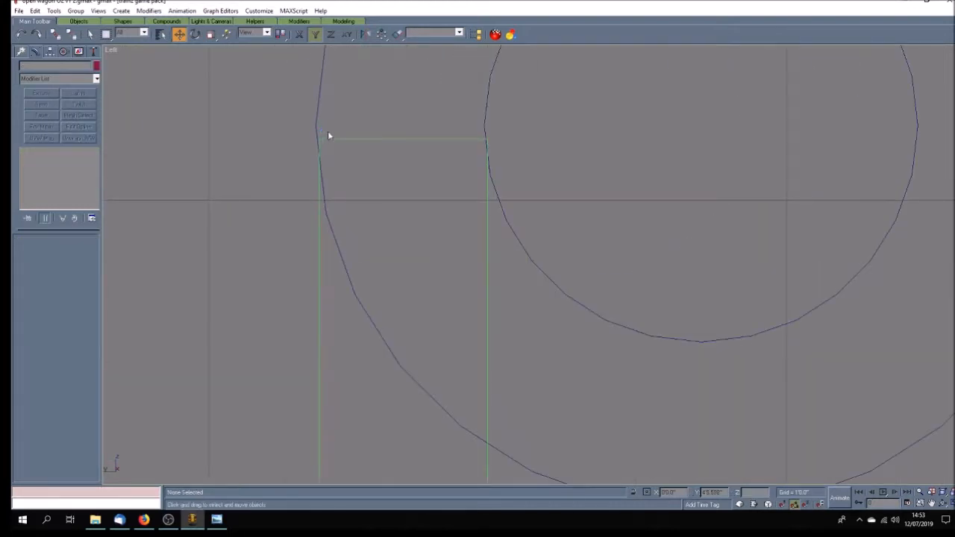
scroll(341, 136, down, 6)
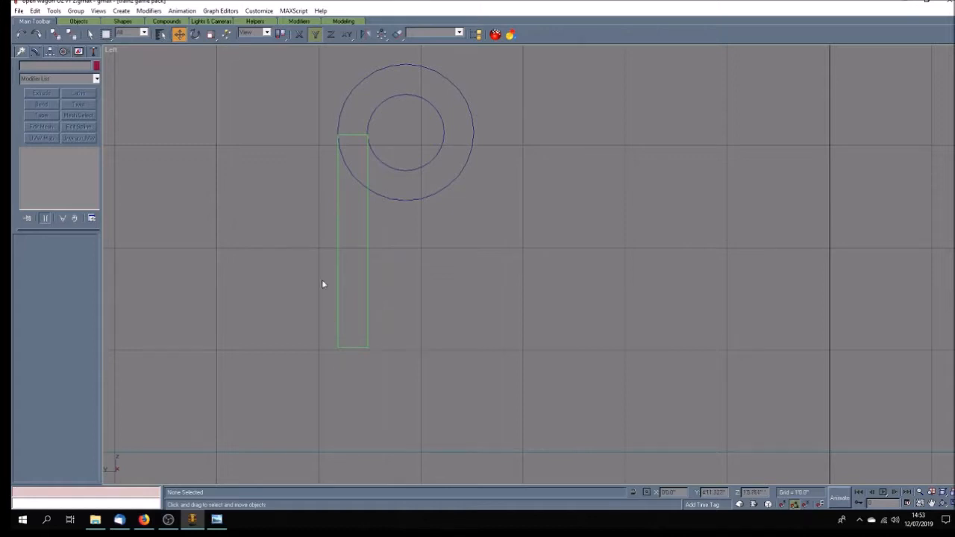
click(337, 266)
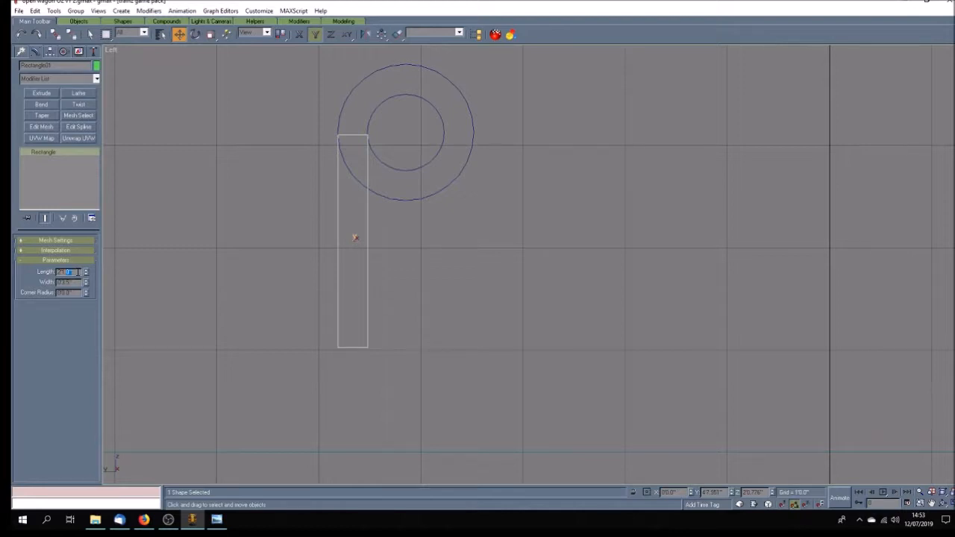
key(Return)
Step: Move the rectangle horizontally and vertically until its upper-left corner sits on the outer circle's leftmost vertex
click(356, 145)
scroll(351, 135, up, 10)
click(230, 121)
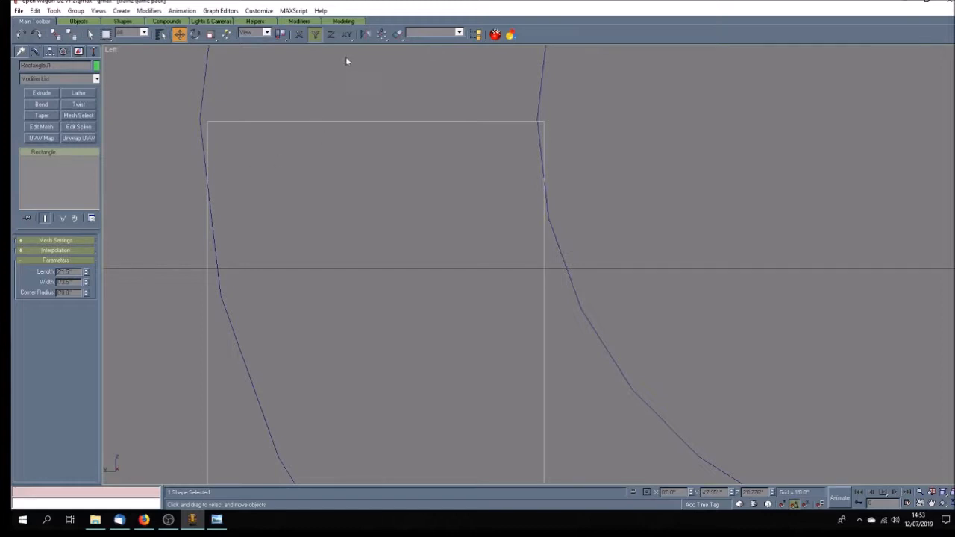
click(299, 35)
drag(267, 123, 269, 121)
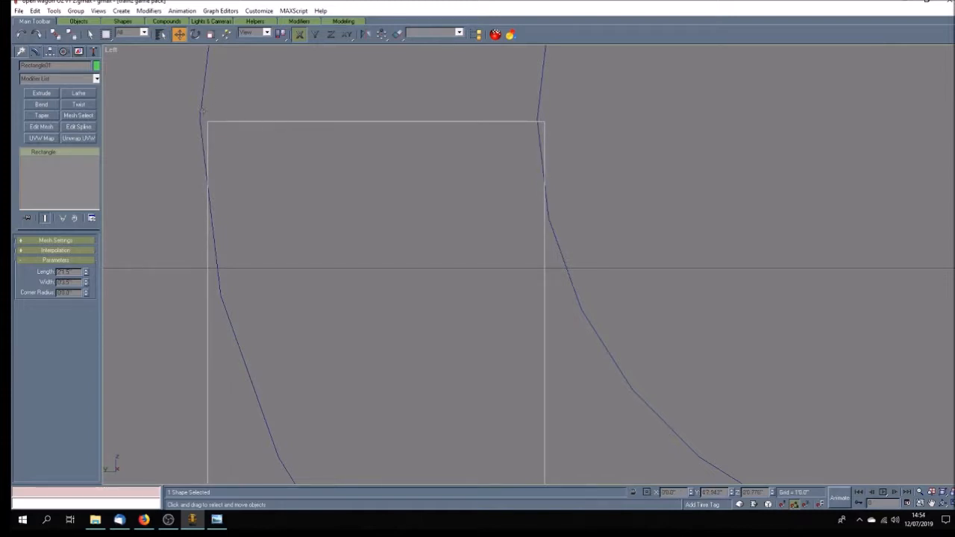
scroll(197, 118, up, 4)
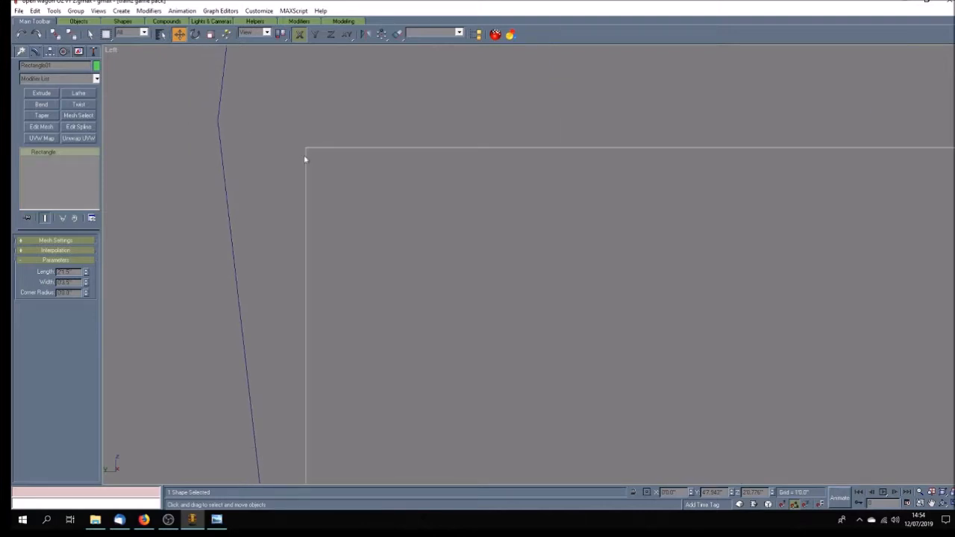
drag(306, 158, 219, 155)
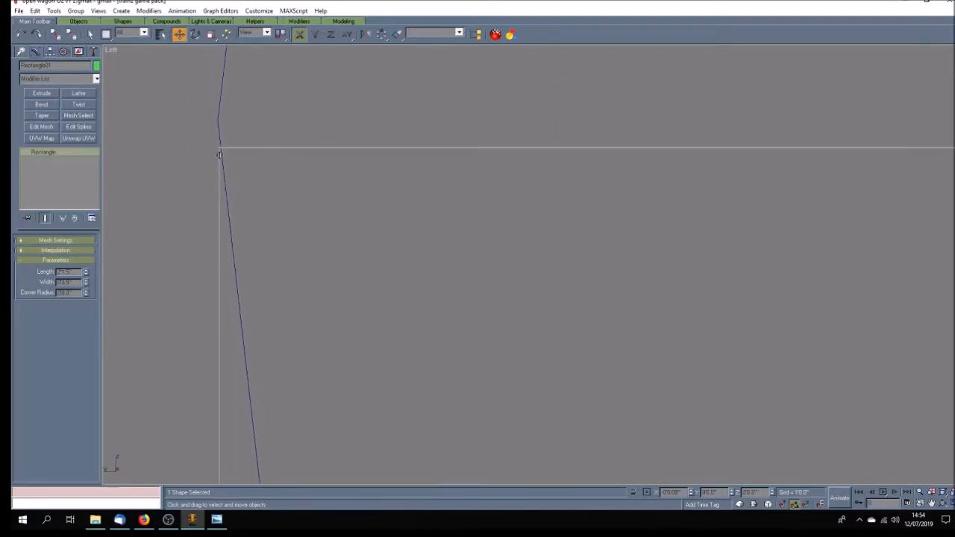
click(315, 34)
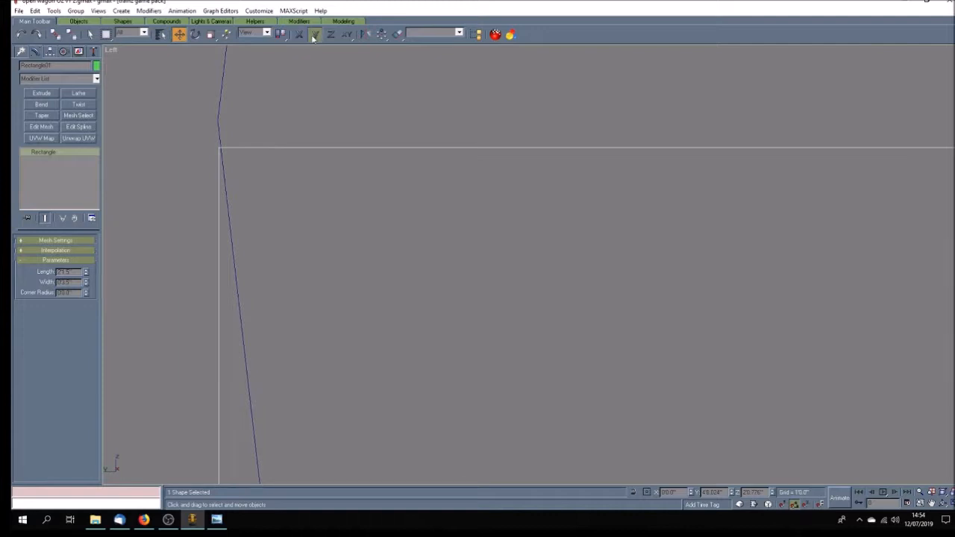
drag(275, 147, 278, 137)
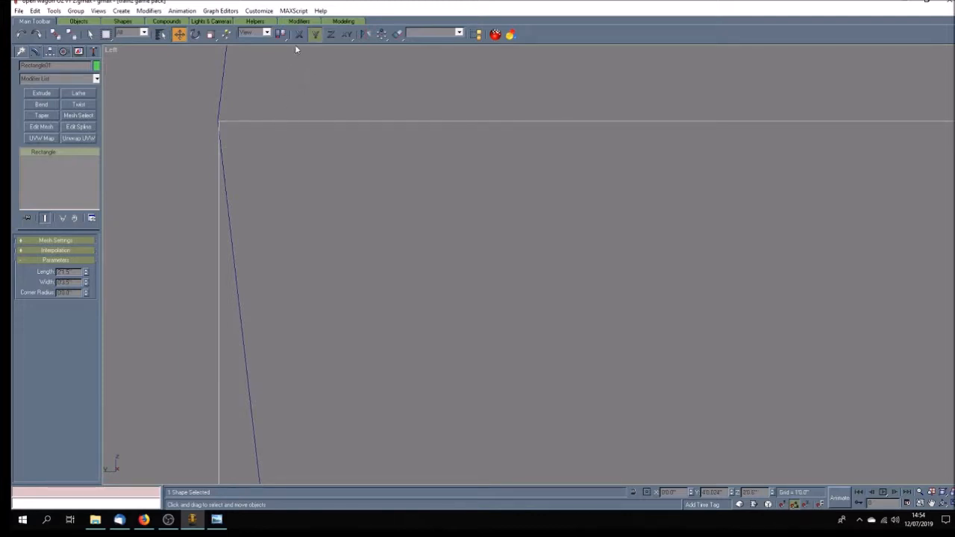
drag(250, 123, 249, 122)
Step: Show the background drawing again and consult the reference photo for the shape of the axle guards
scroll(299, 224, down, 6)
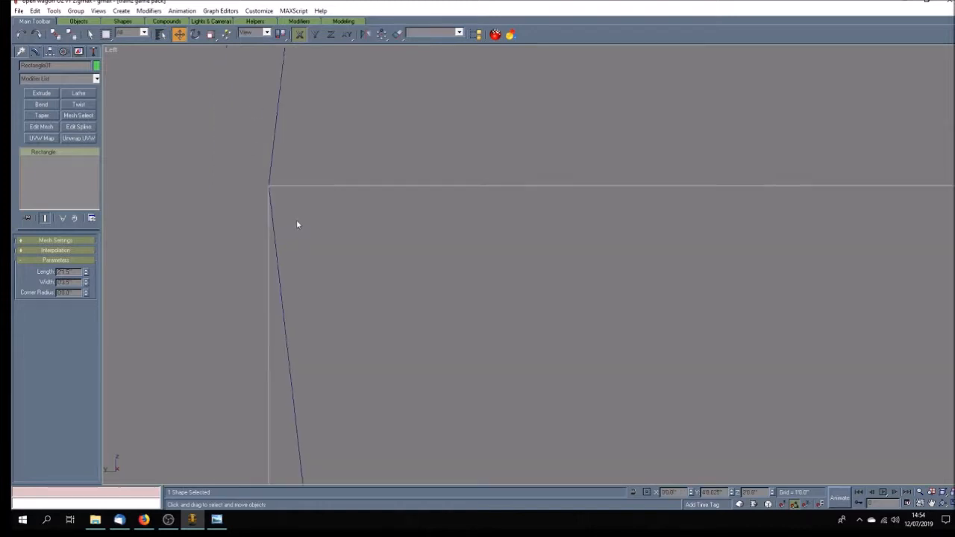
scroll(296, 223, down, 10)
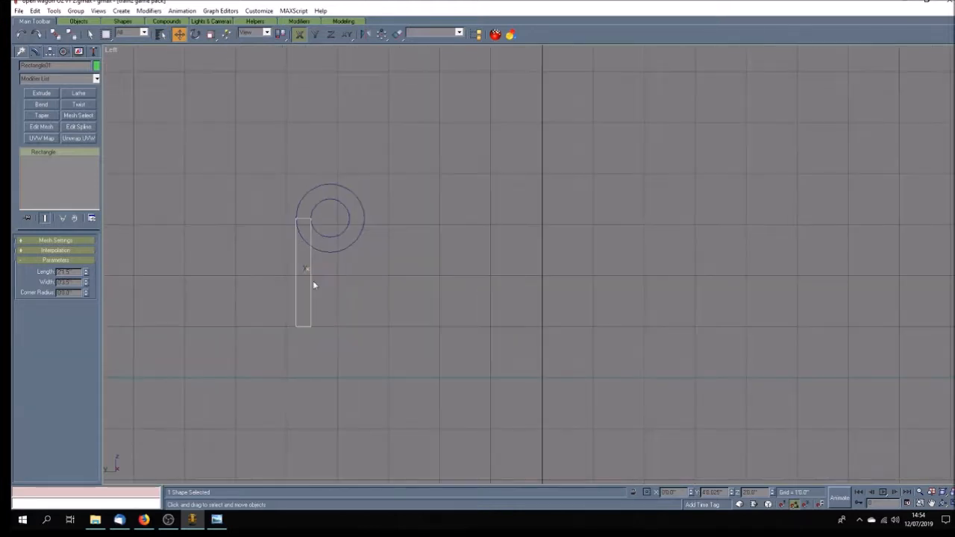
scroll(326, 316, up, 3)
right_click(111, 51)
click(145, 111)
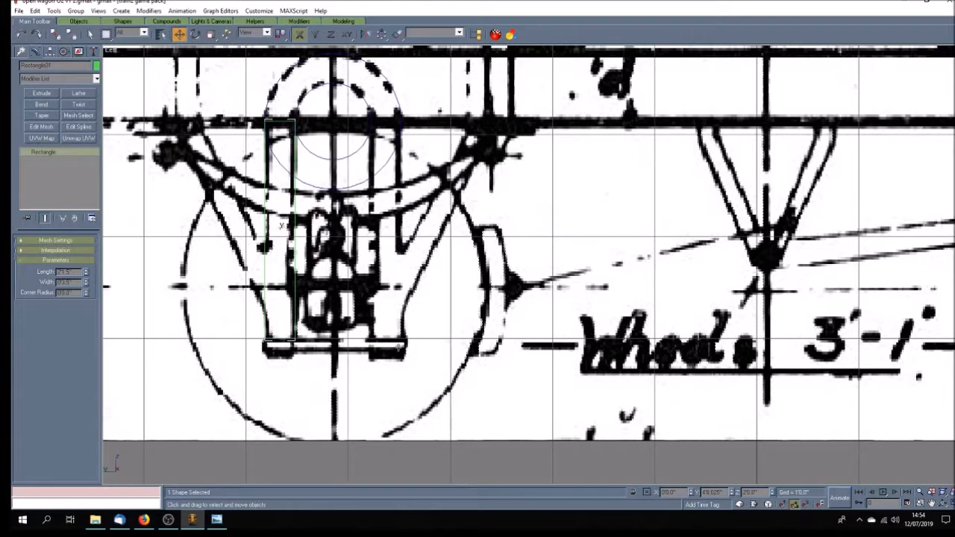
click(217, 519)
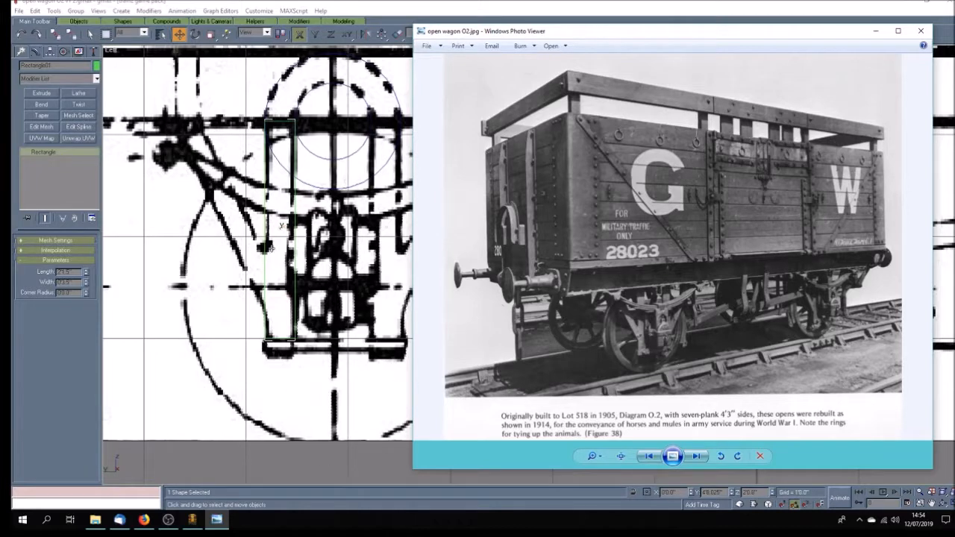
click(311, 473)
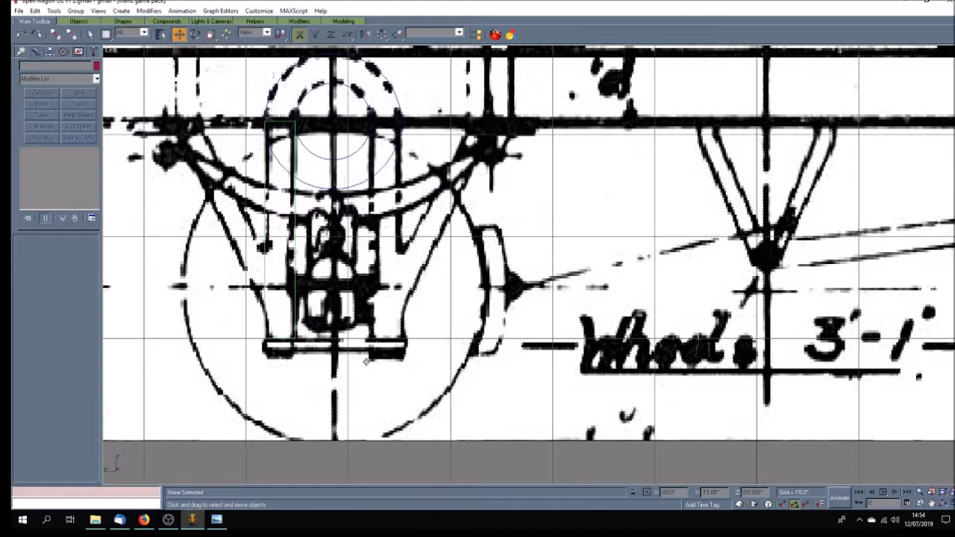
Step: Clone the rectangle as one copy to its left and raise it so its top fits the dashed lines under the frame
click(931, 504)
drag(367, 319, 440, 384)
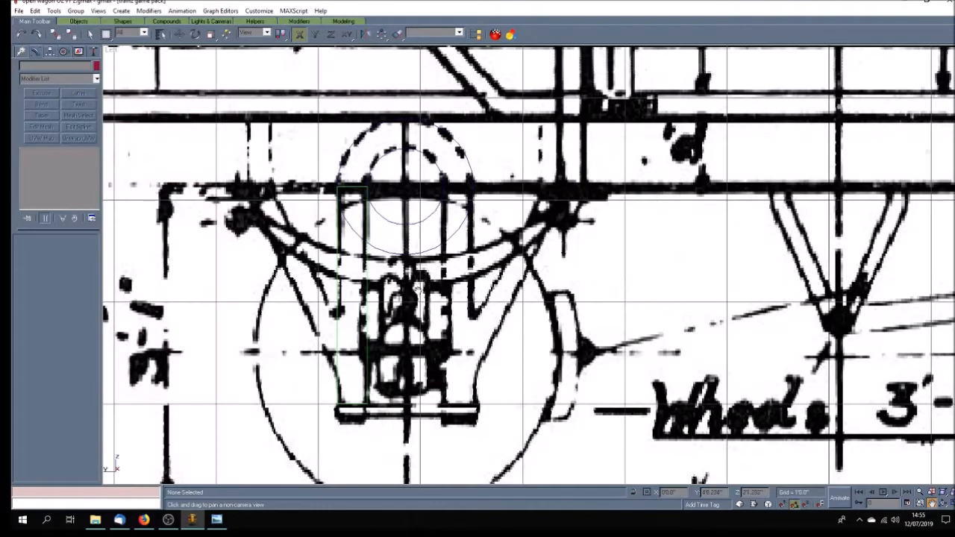
click(179, 33)
click(337, 245)
shift+drag(337, 244, 249, 232)
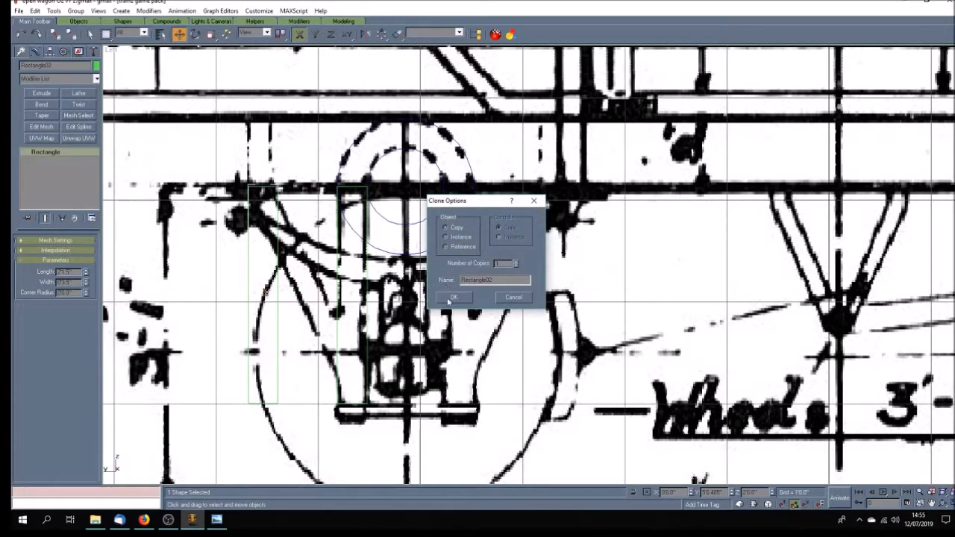
click(453, 298)
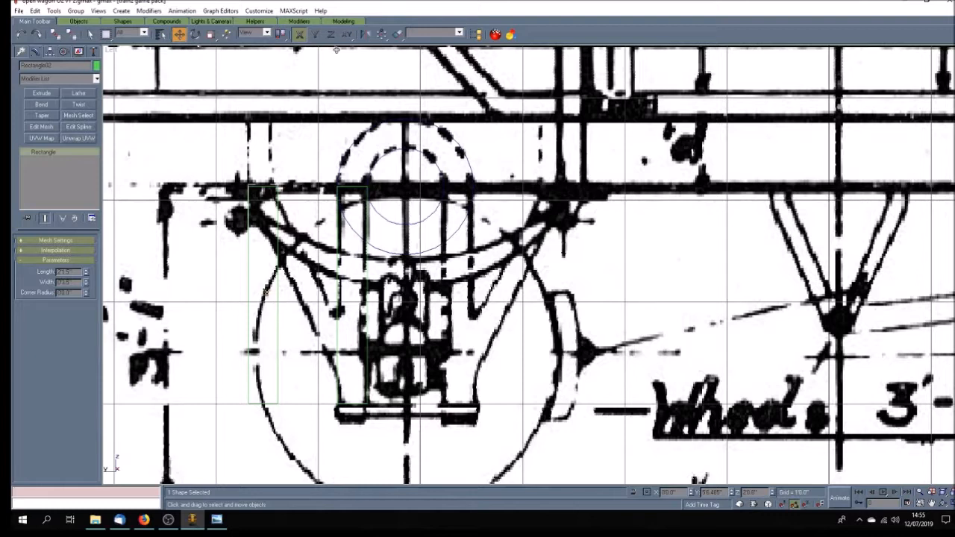
drag(276, 243, 281, 180)
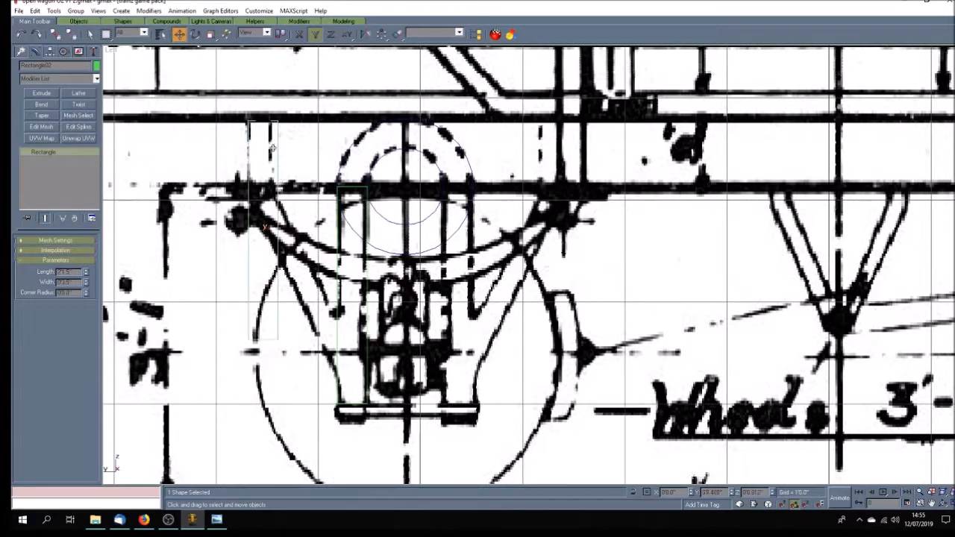
Step: Examine the reference photo of the wagon around the spring hangers and axle guards, and return to the model
click(217, 520)
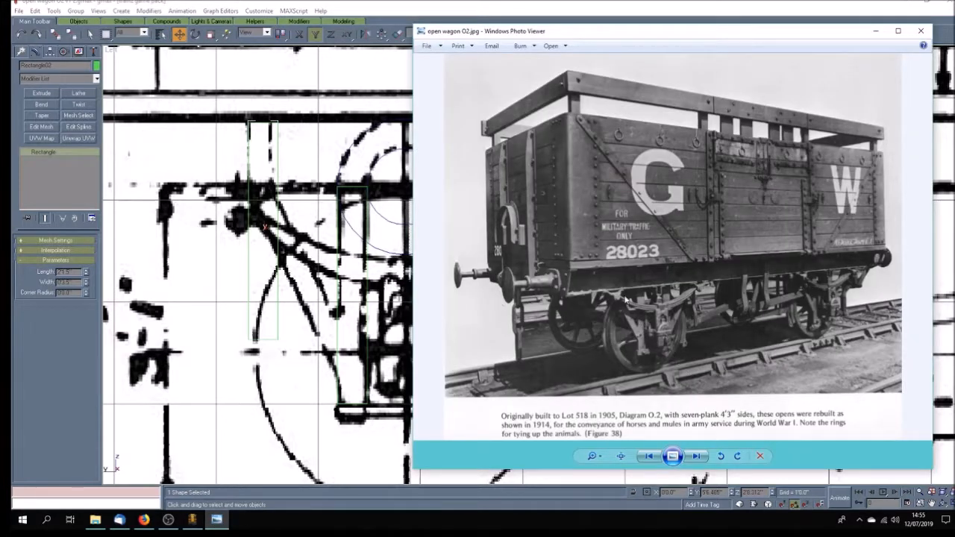
scroll(621, 290, up, 6)
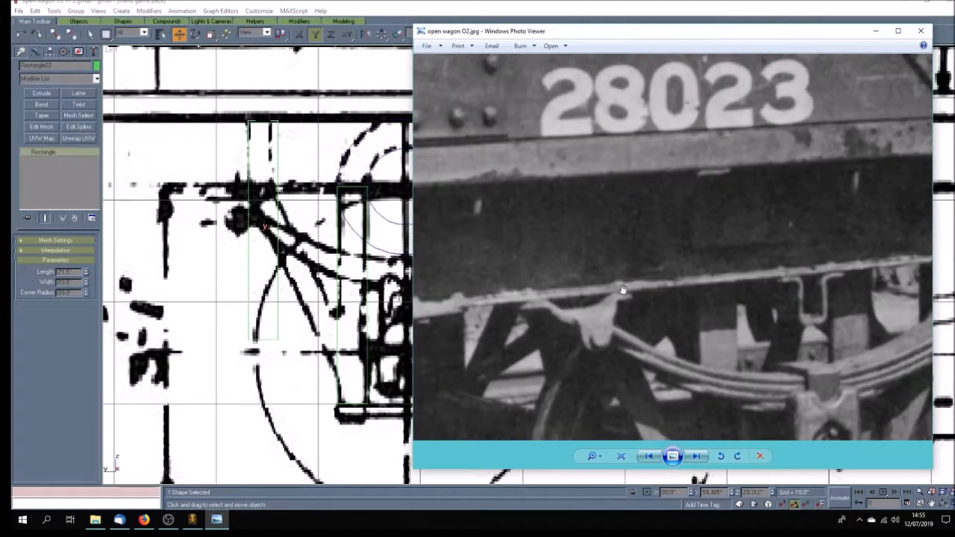
scroll(622, 289, down, 3)
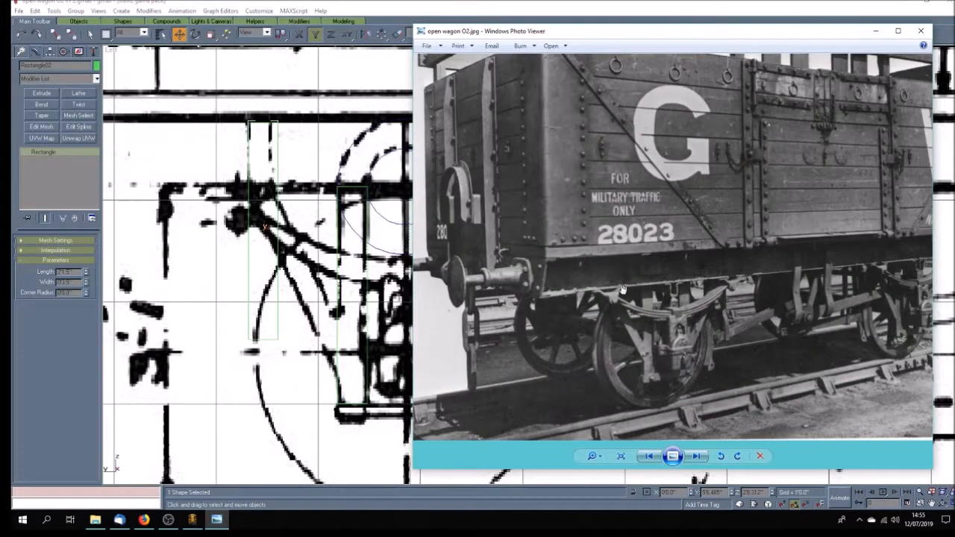
scroll(623, 289, up, 2)
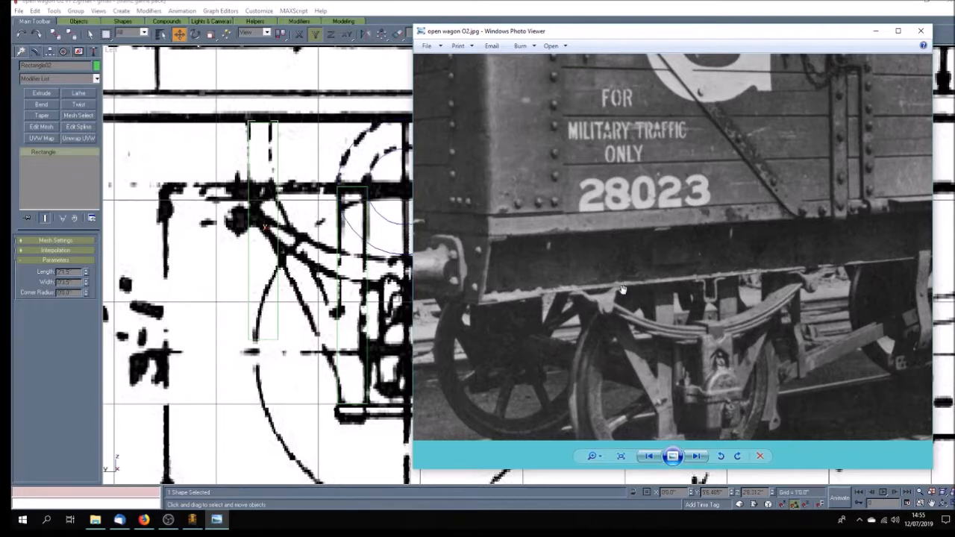
scroll(623, 289, down, 1)
scroll(623, 289, down, 1)
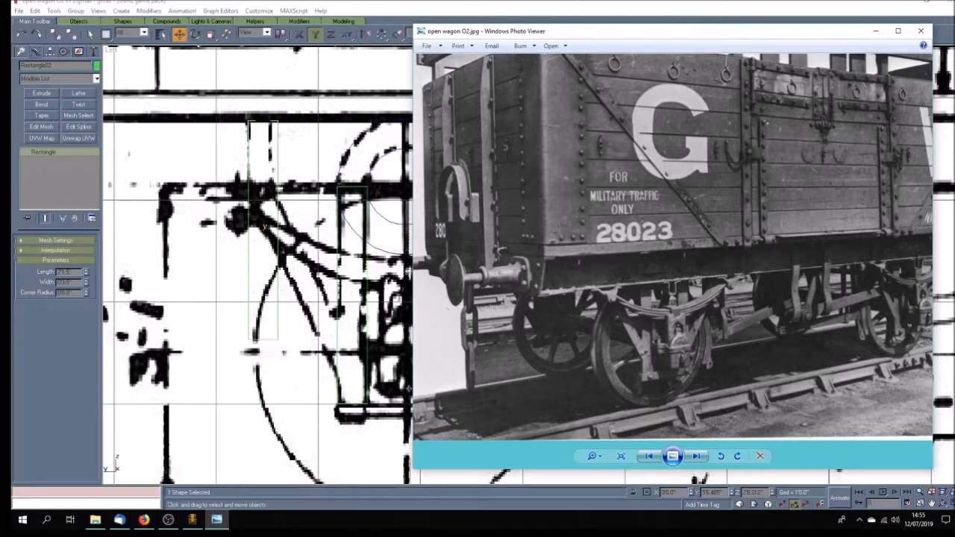
click(259, 4)
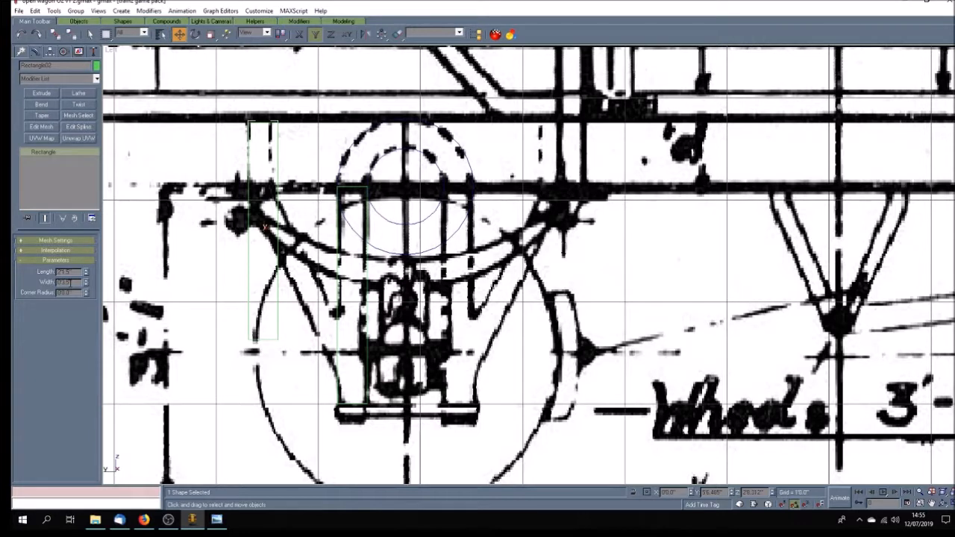
Step: Set the cloned rectangle's width to 0'3.0" and shift it horizontally to fit the dashed lines under the frame
drag(65, 282, 93, 286)
key(BackSpace)
key(Return)
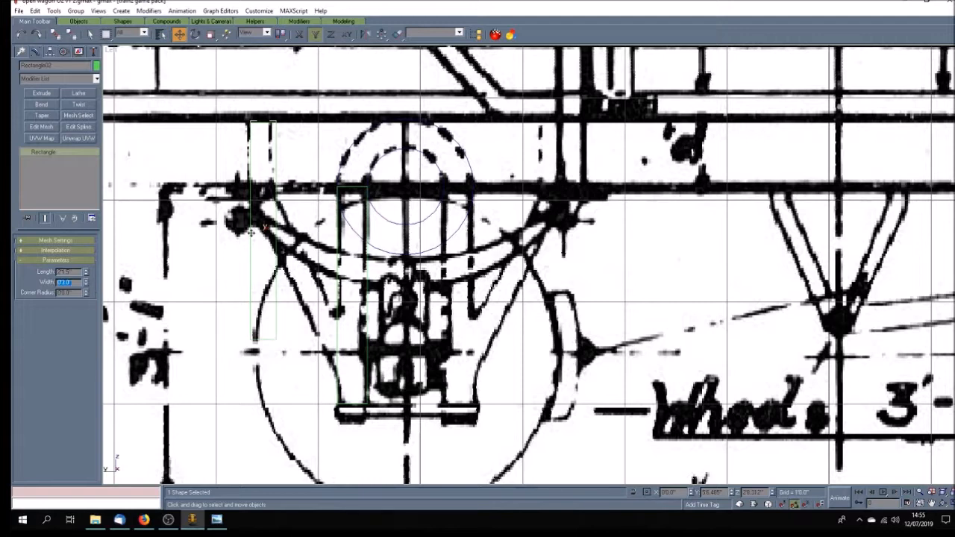
drag(251, 233, 248, 233)
click(299, 35)
drag(276, 173, 271, 173)
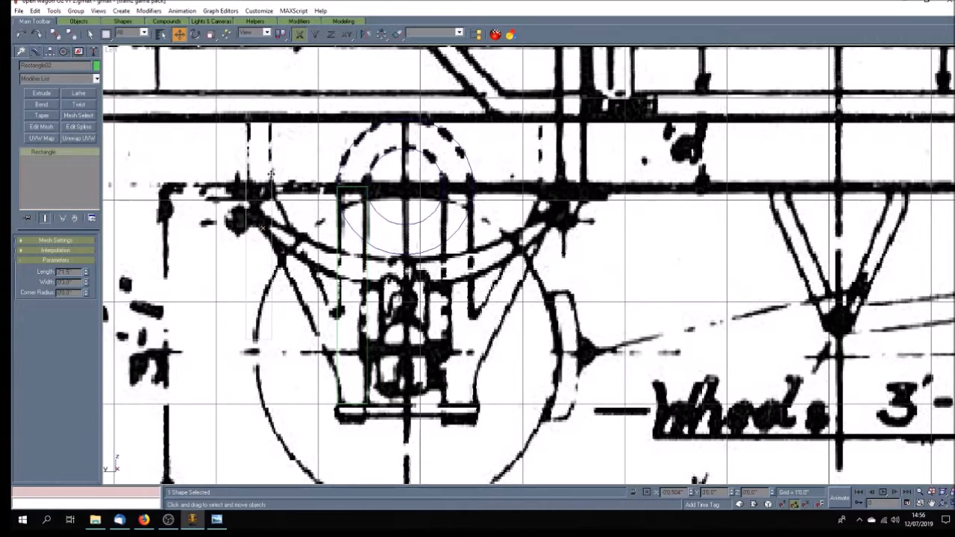
drag(272, 173, 272, 173)
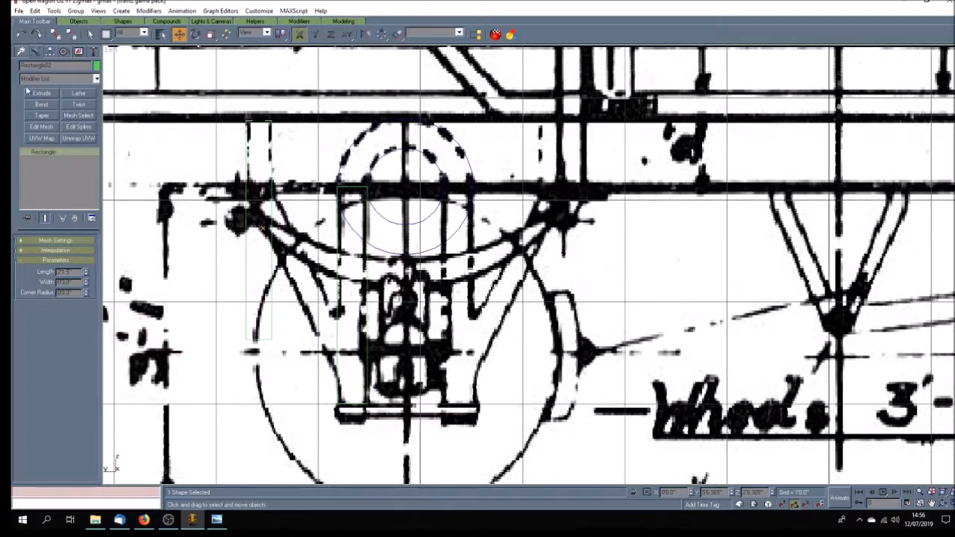
Step: Clone the narrow rectangle in place and lower the copy until its top meets the frame's lower edge
click(35, 11)
click(37, 84)
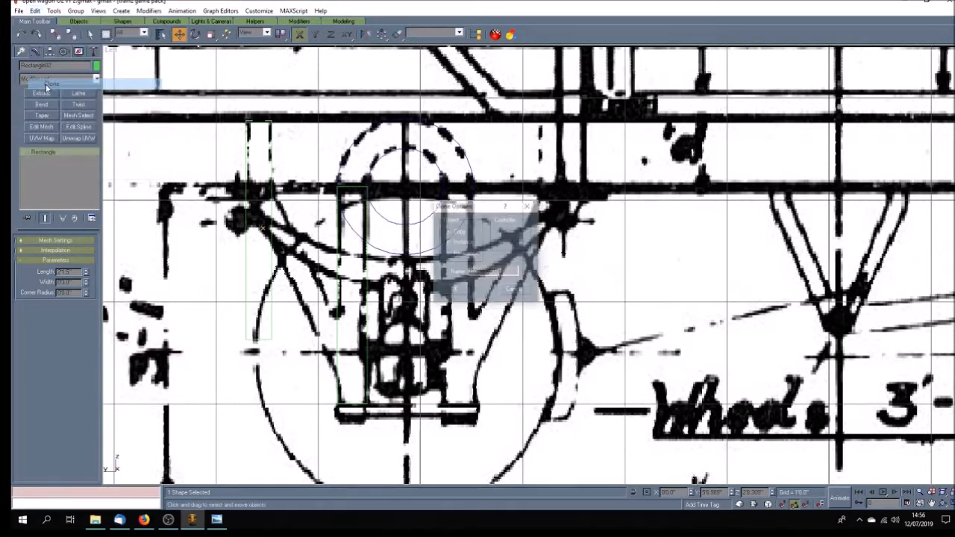
click(458, 291)
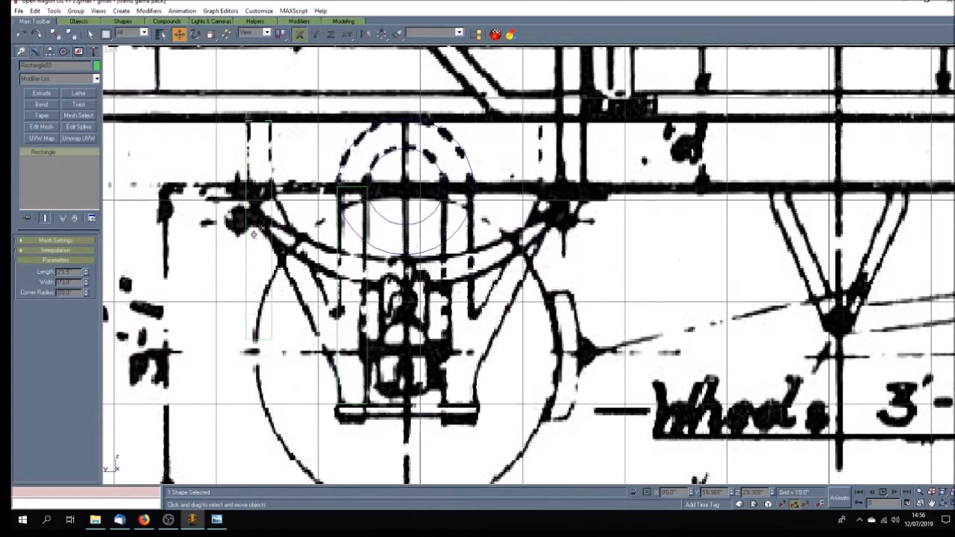
key(F6)
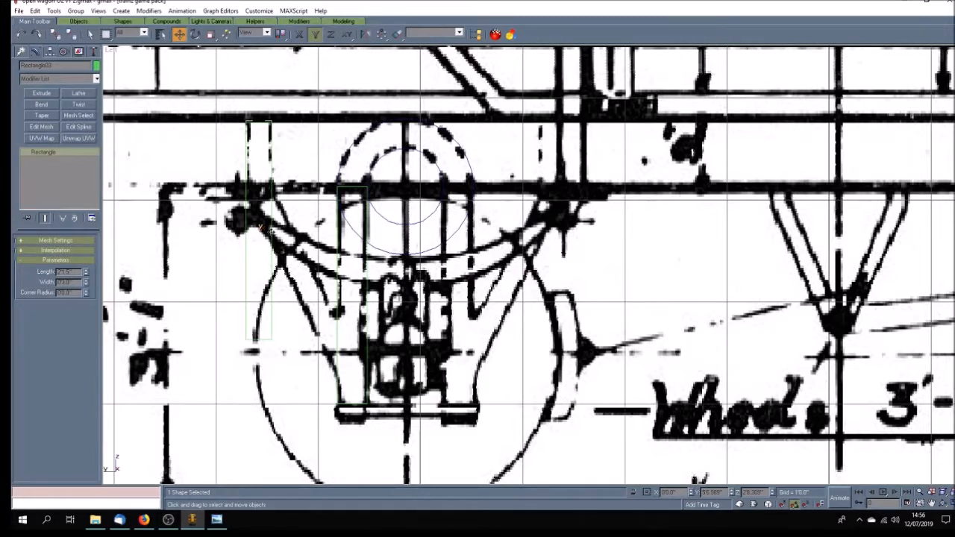
drag(260, 227, 269, 297)
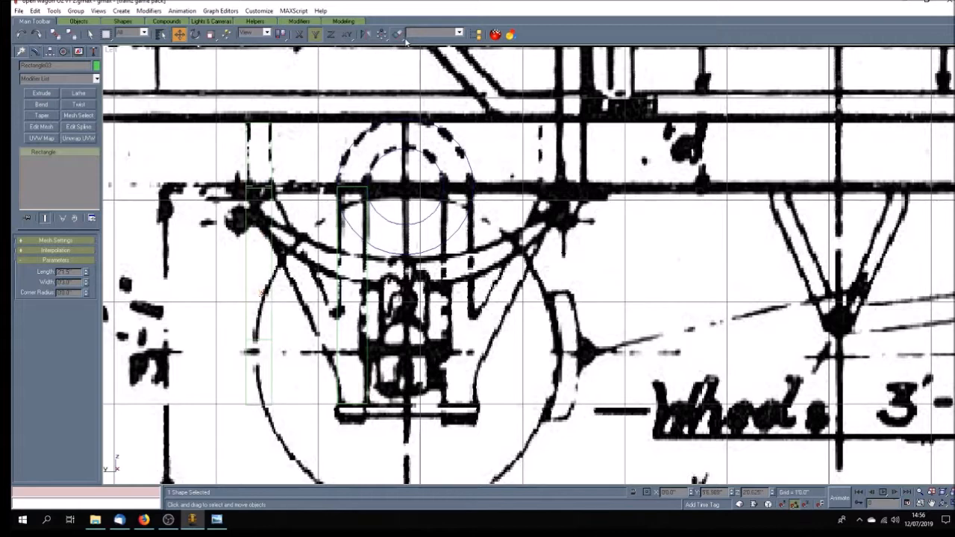
Step: With the background drawing hidden, align the copy's Y position centre to centre with the original guard rectangle, and show the drawing again
right_click(111, 49)
click(147, 69)
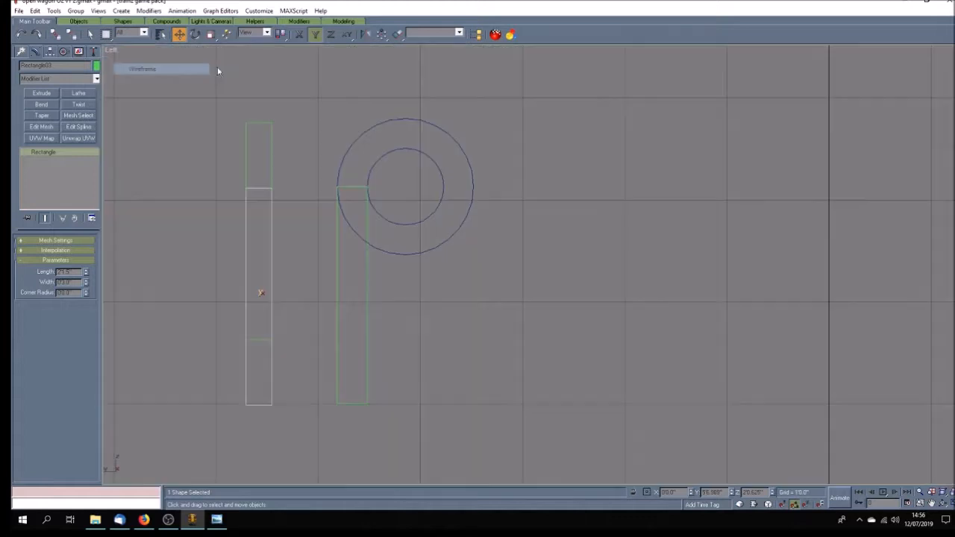
click(397, 33)
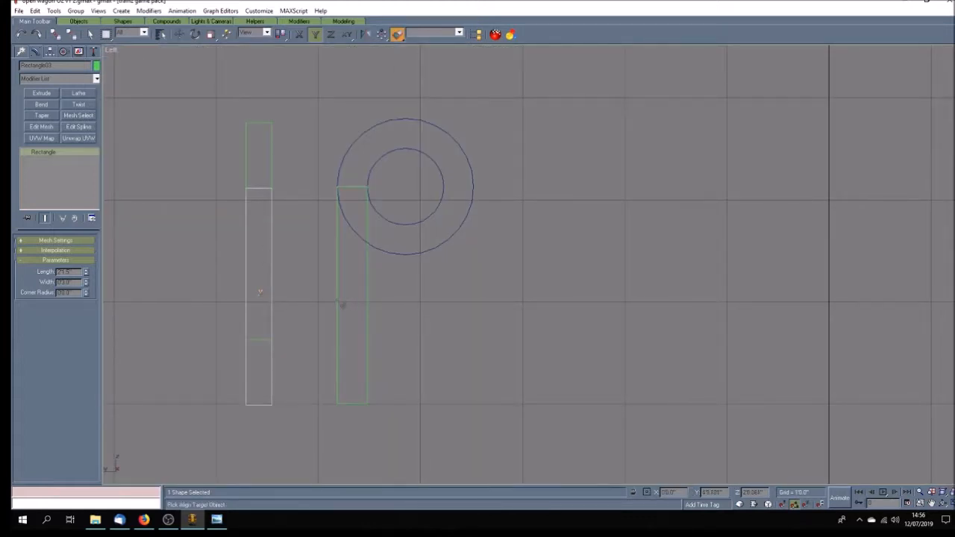
click(339, 293)
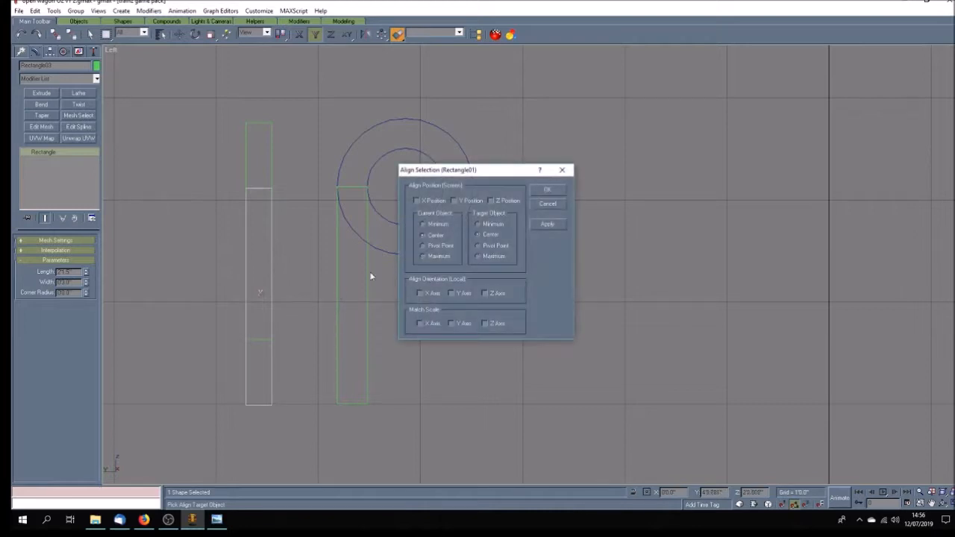
click(465, 201)
click(549, 191)
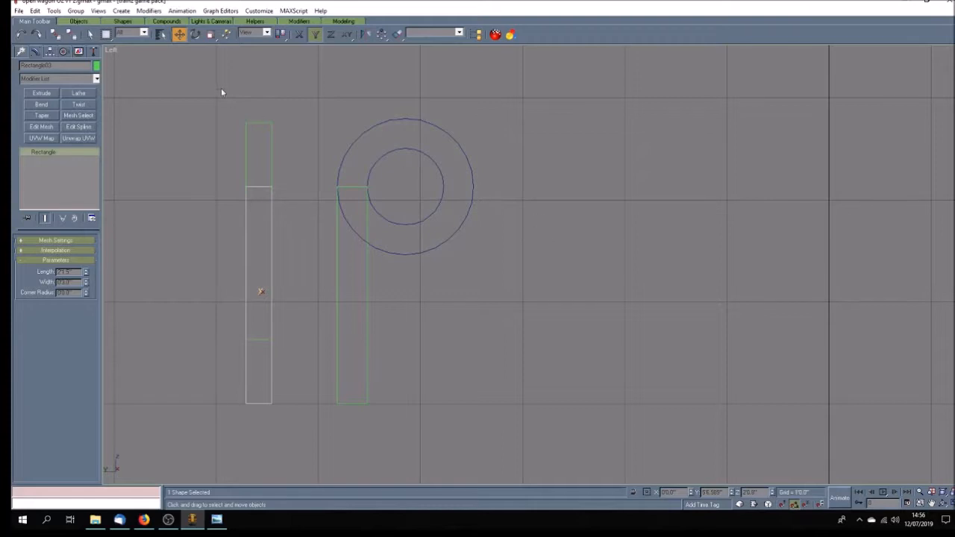
right_click(111, 50)
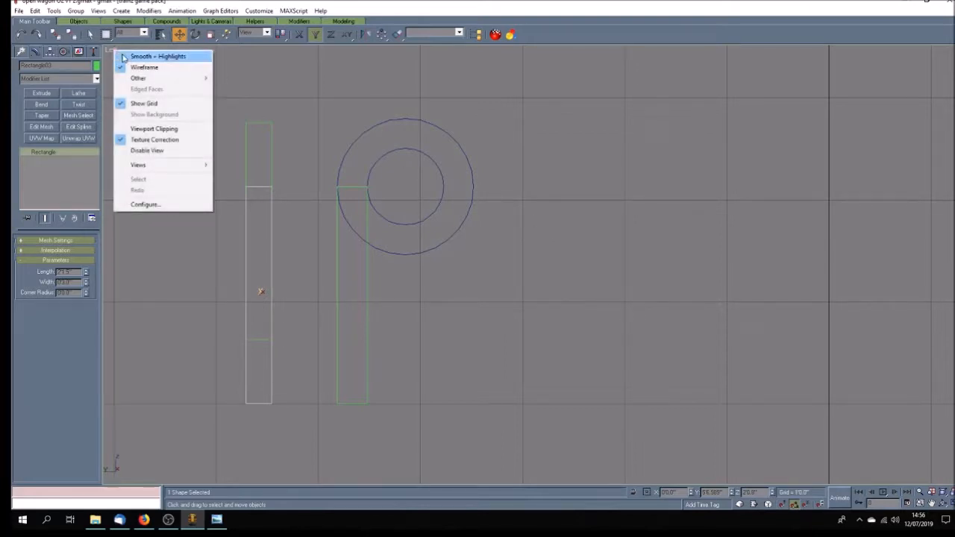
click(149, 57)
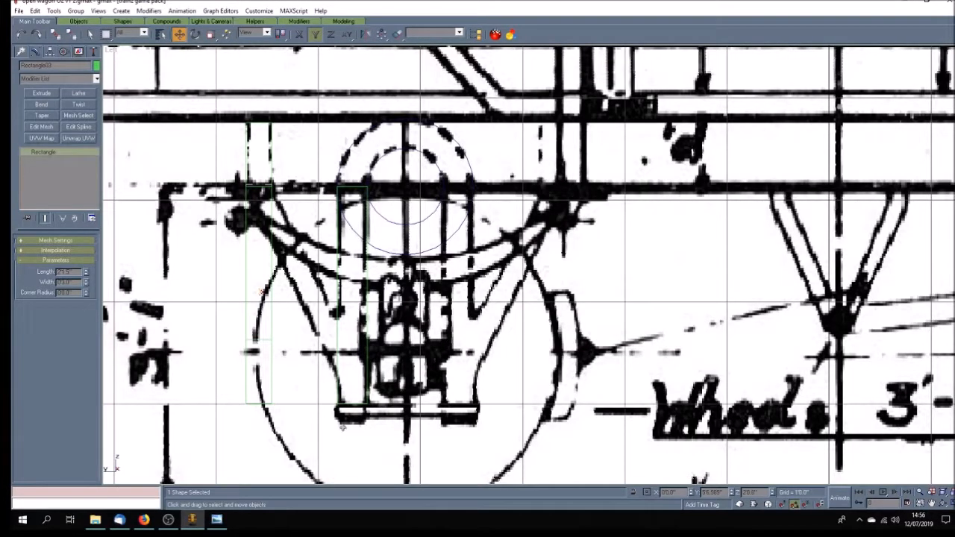
Step: Convert the lowered copy to an editable spline and move its two bottom vertices horizontally onto the base of the guard rectangle
right_click(71, 153)
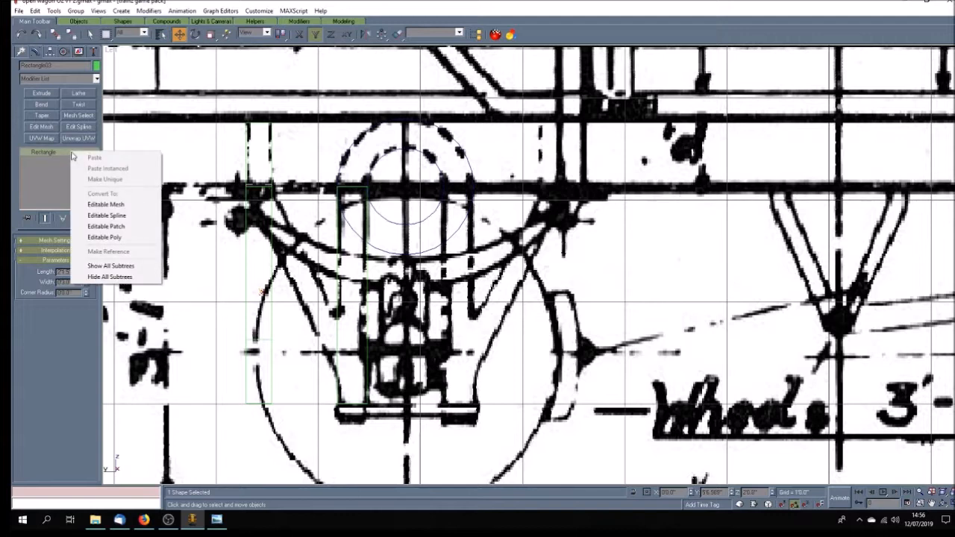
click(106, 215)
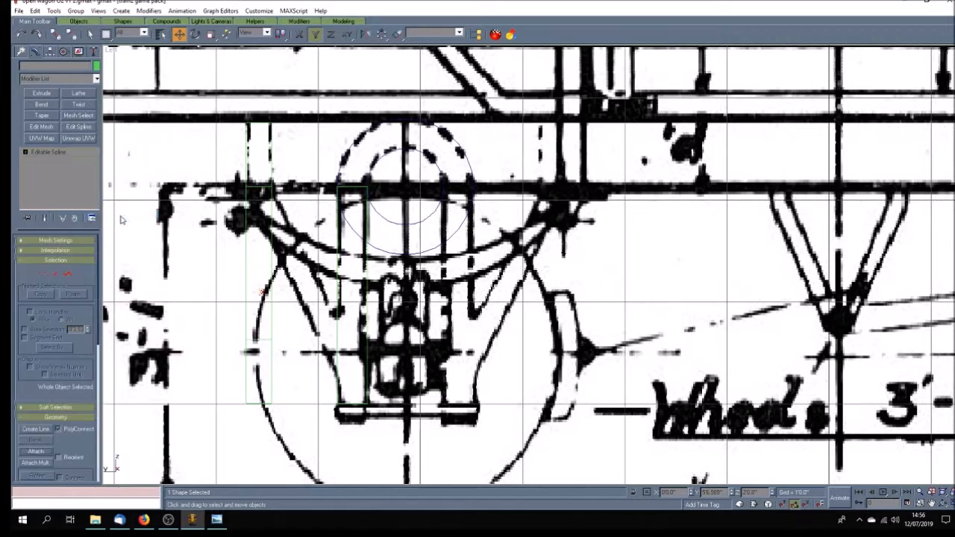
click(26, 153)
click(43, 159)
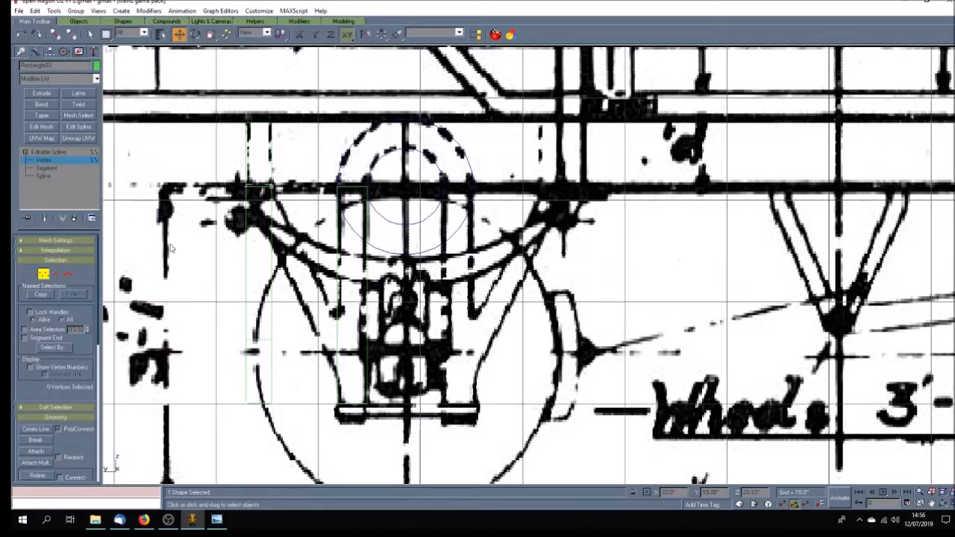
drag(239, 397, 278, 418)
key(F5)
drag(273, 402, 321, 410)
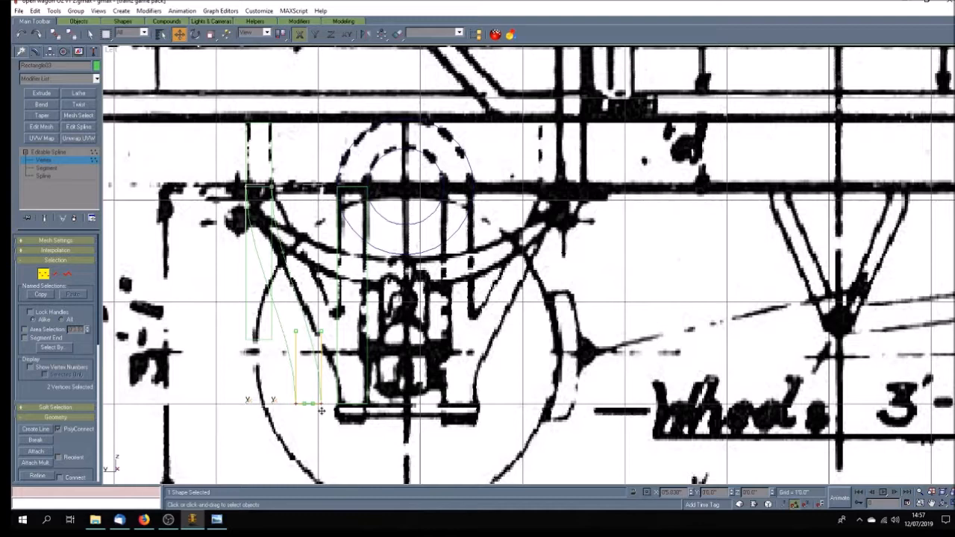
drag(321, 410, 363, 411)
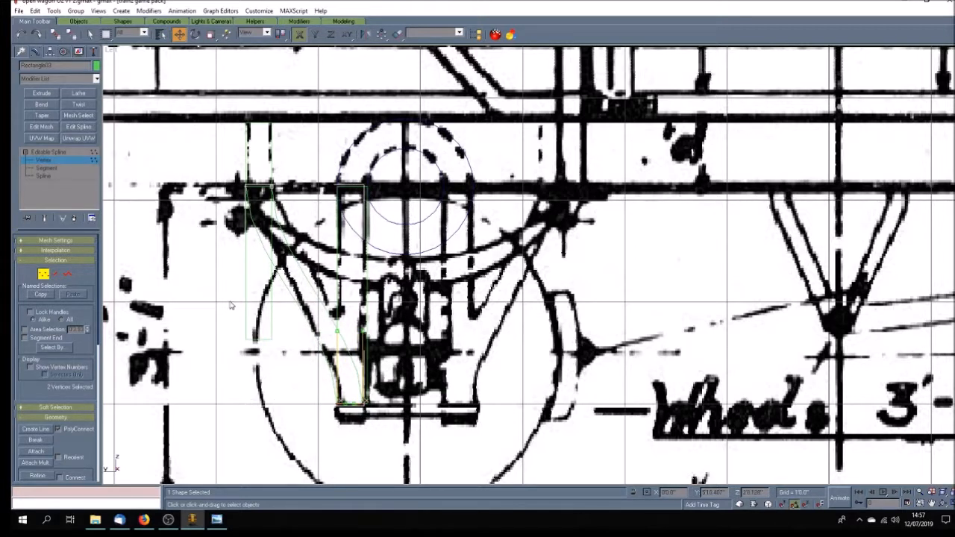
Step: Hide the background drawing and straighten the strut's outer edge by adjusting the Bezier handles of its upper-left and lower-left vertices
click(248, 186)
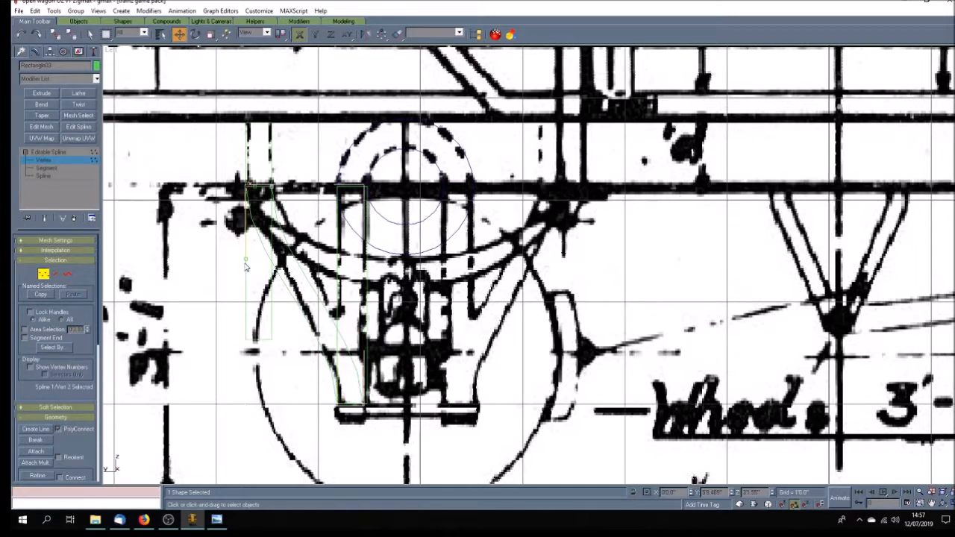
right_click(111, 51)
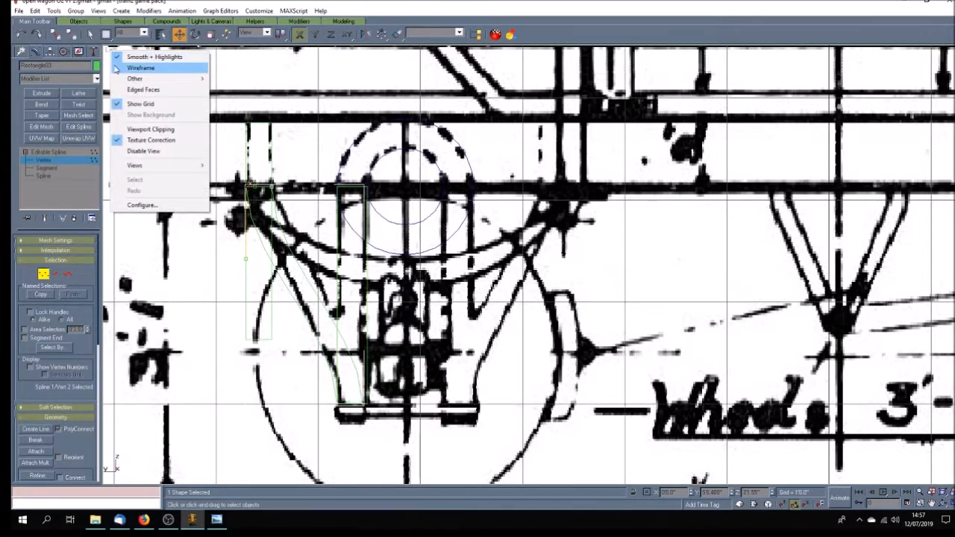
click(113, 67)
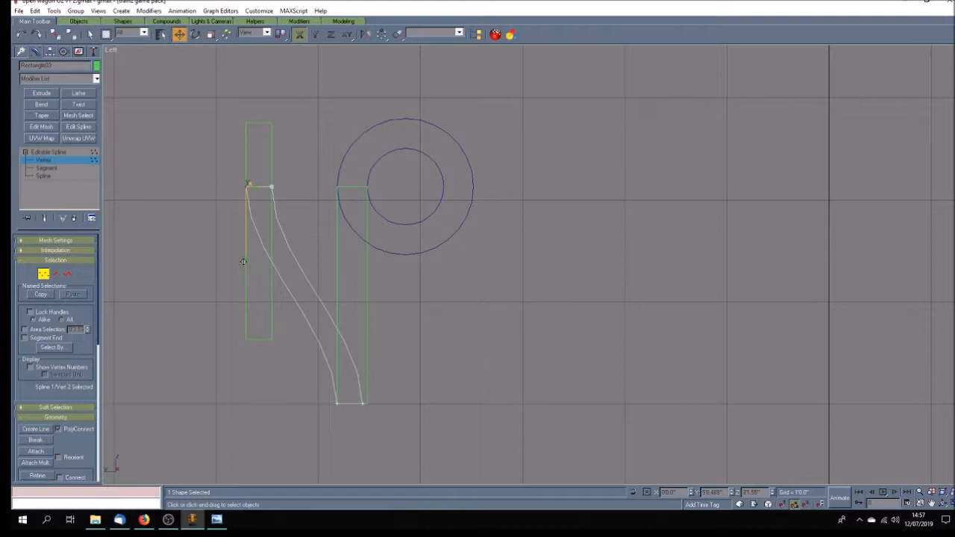
drag(247, 259, 281, 257)
click(338, 404)
drag(336, 330, 303, 331)
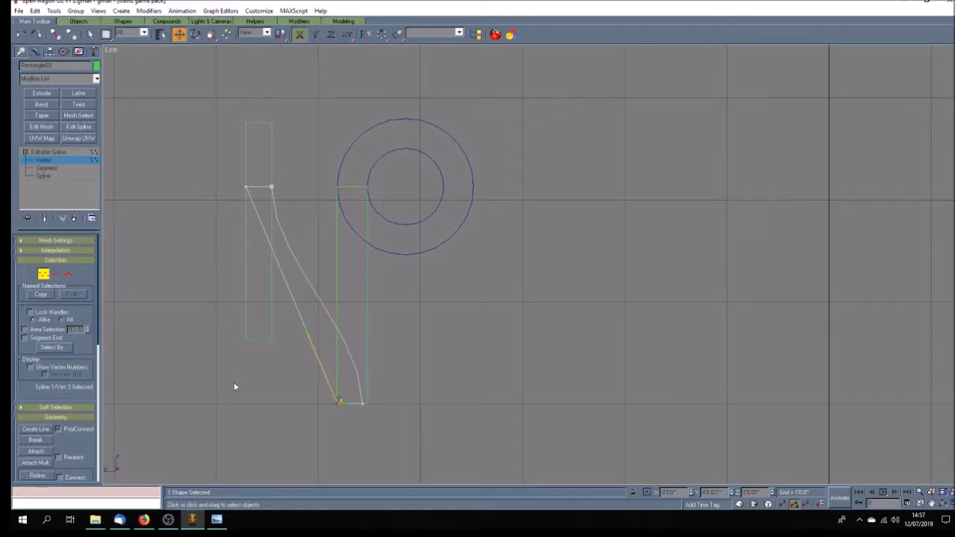
Step: Show the background drawing and raise the strut's two bottom vertices until its outer edge follows the drawn diagonal
right_click(116, 55)
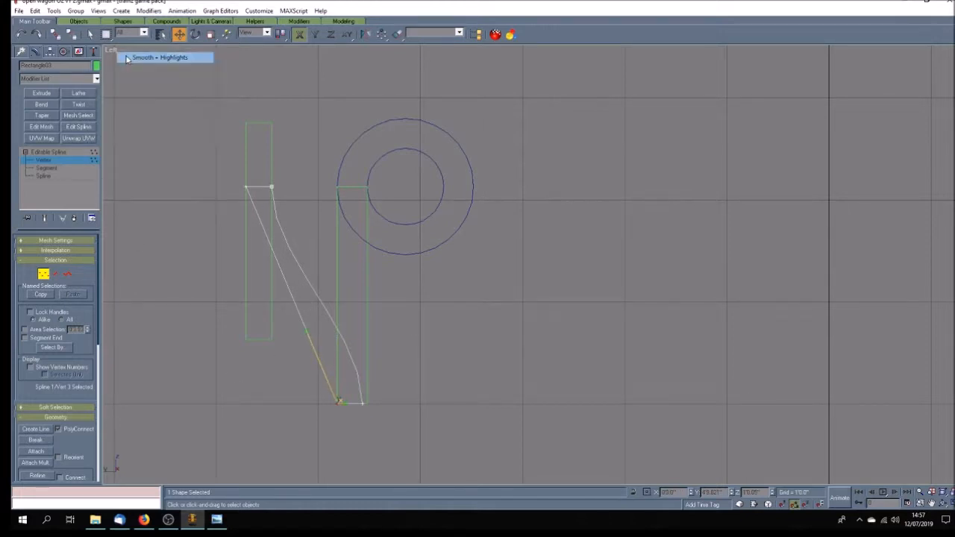
click(159, 112)
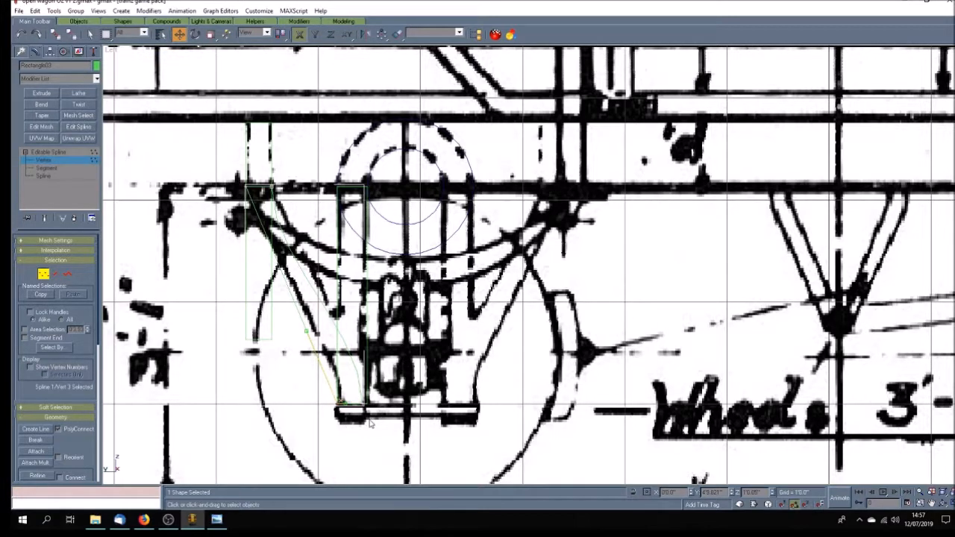
drag(323, 399, 380, 420)
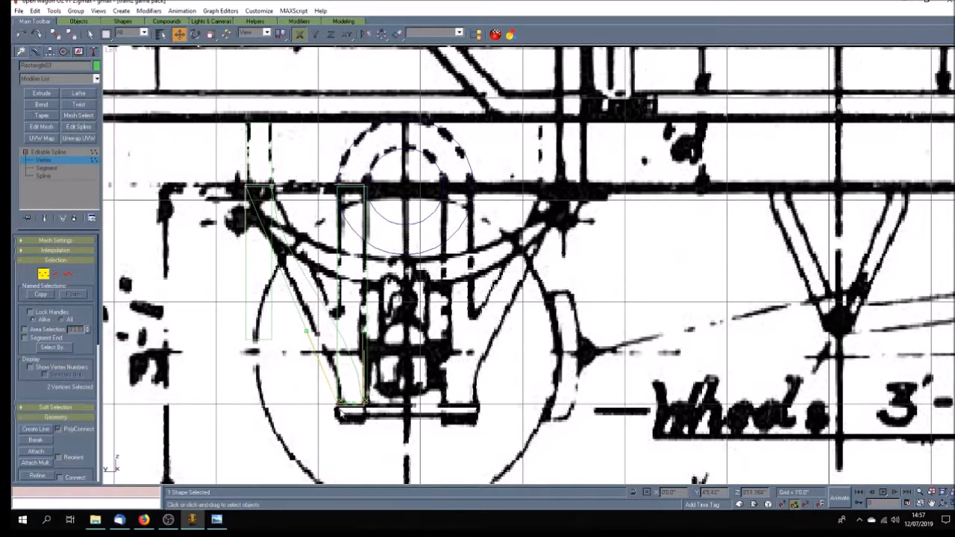
drag(339, 401, 346, 372)
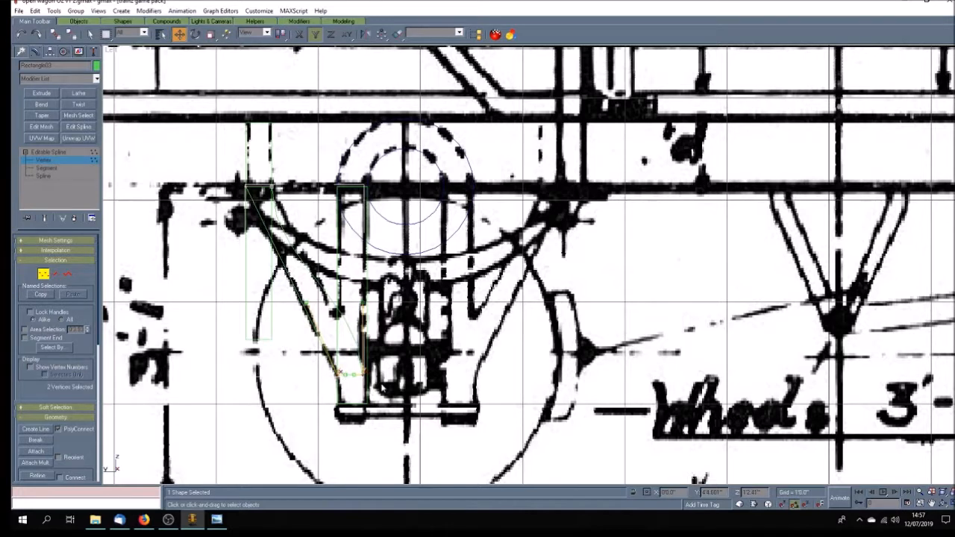
Step: Move the strut's lower-right vertex onto the drawn inner corner at the guard's outer edge and hide the background drawing
click(363, 374)
drag(362, 374, 337, 314)
key(F5)
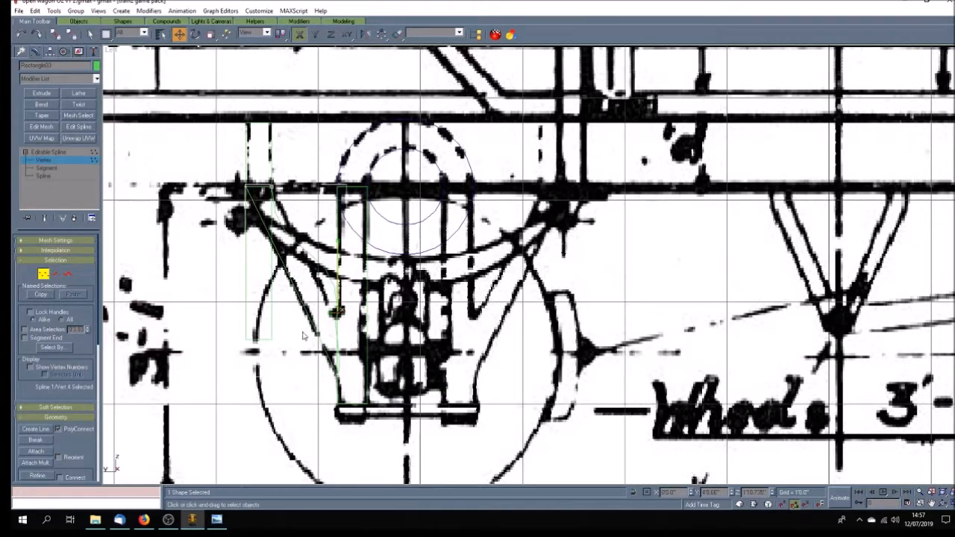
right_click(111, 51)
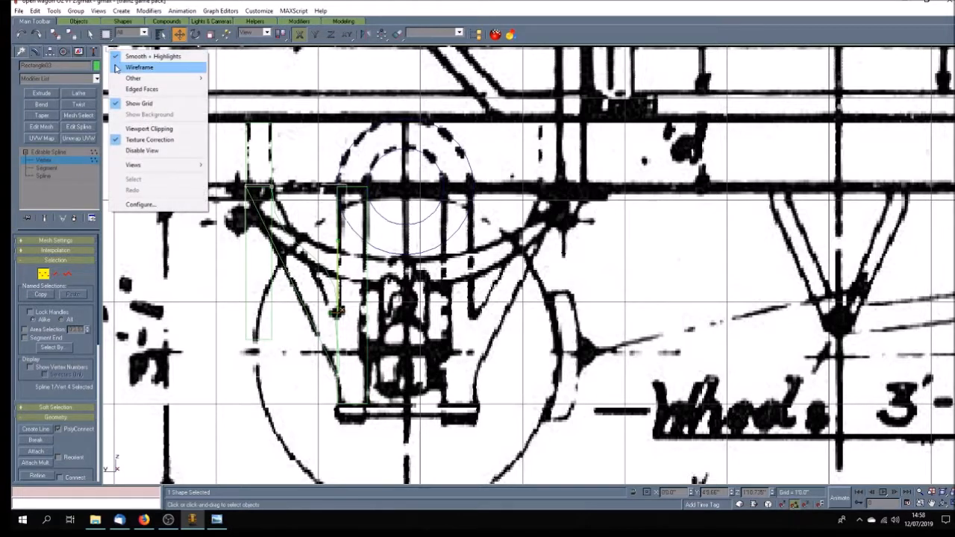
click(136, 113)
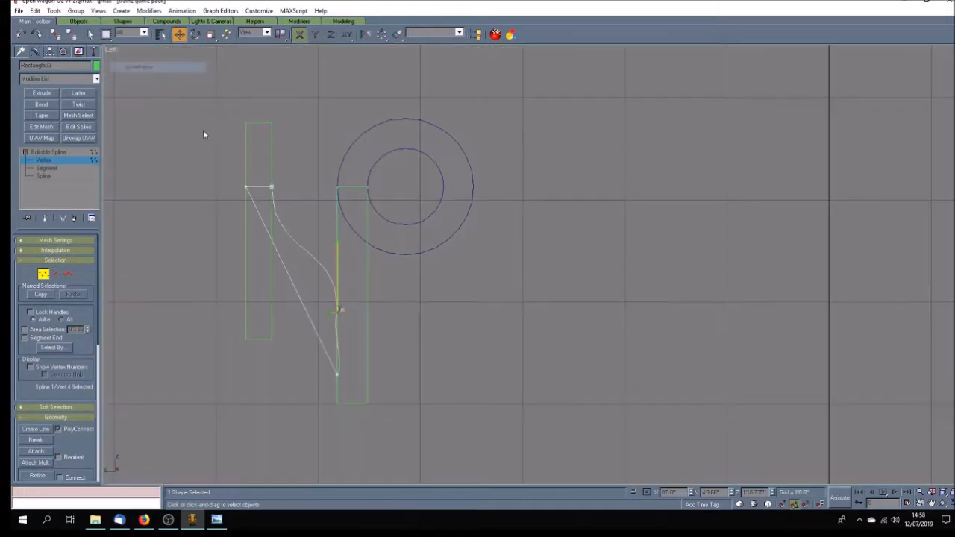
Step: Move the strut's two lower vertices horizontally onto the guard rectangle's outer edge
click(345, 383)
scroll(338, 387, up, 10)
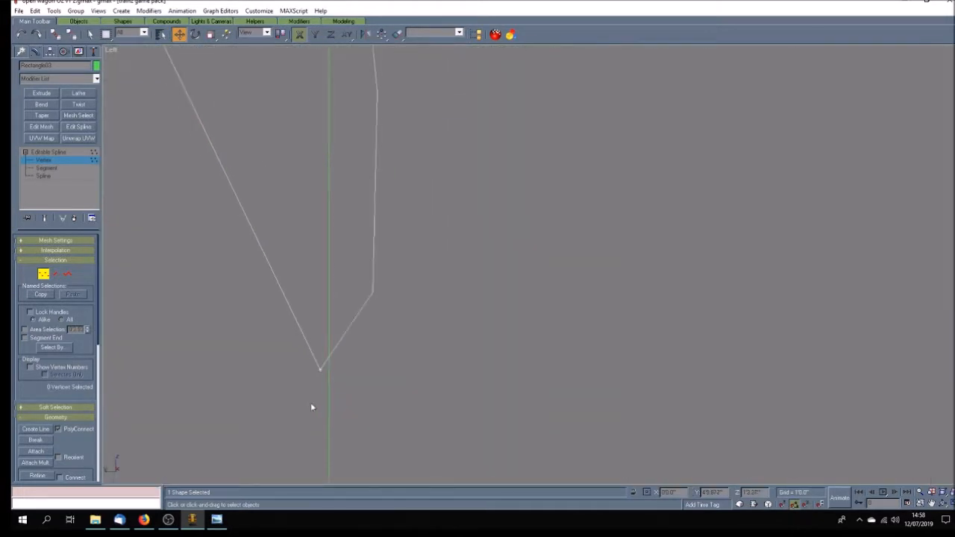
click(270, 366)
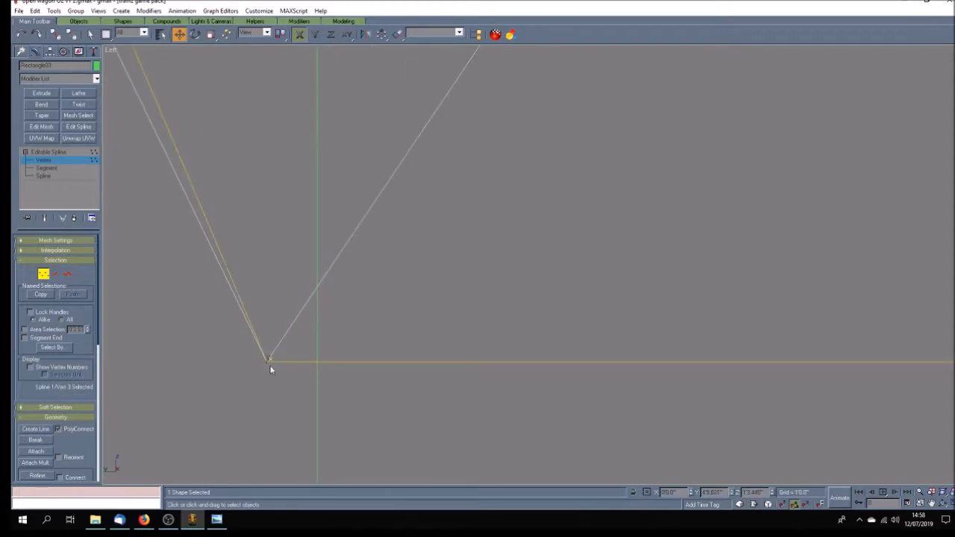
drag(268, 363, 318, 379)
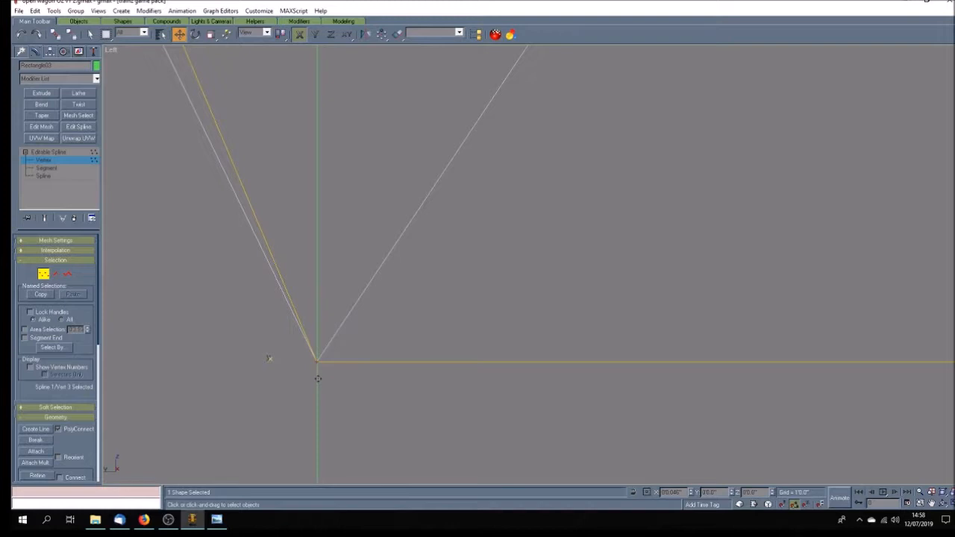
scroll(326, 381, down, 5)
scroll(318, 117, up, 7)
drag(450, 339, 380, 332)
scroll(313, 285, down, 6)
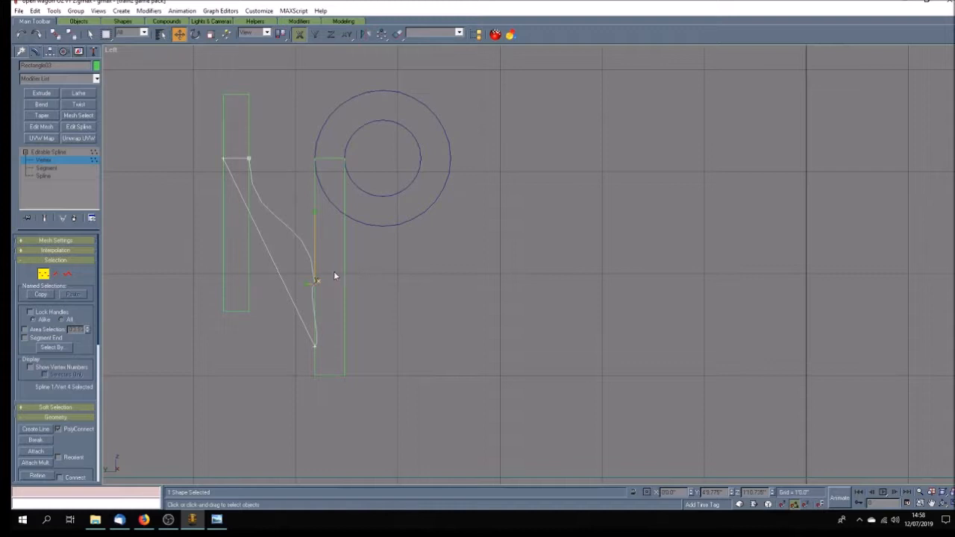
Step: Straighten the strut's inner edge by adjusting the Bezier handles of its upper-right and lower-right vertices
scroll(329, 274, up, 3)
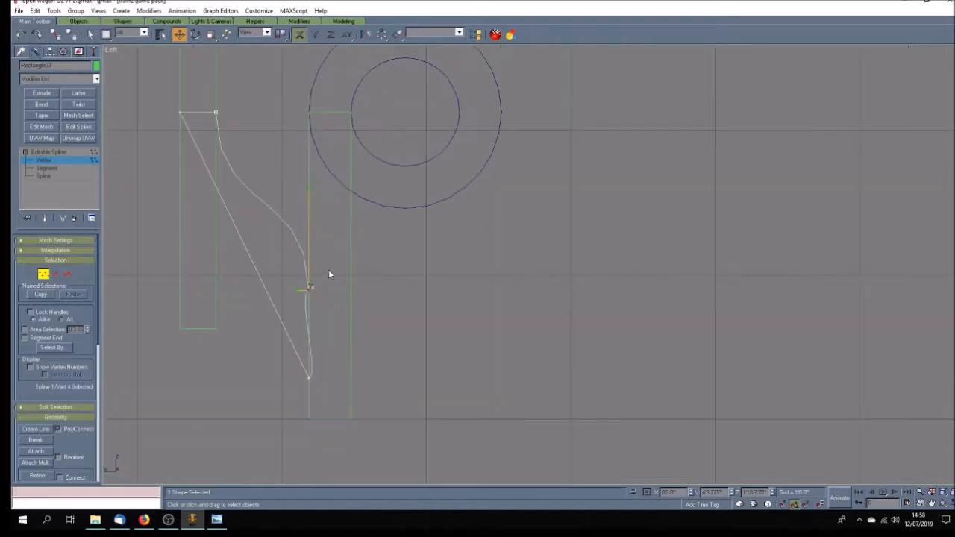
click(214, 112)
drag(215, 216, 269, 215)
click(309, 289)
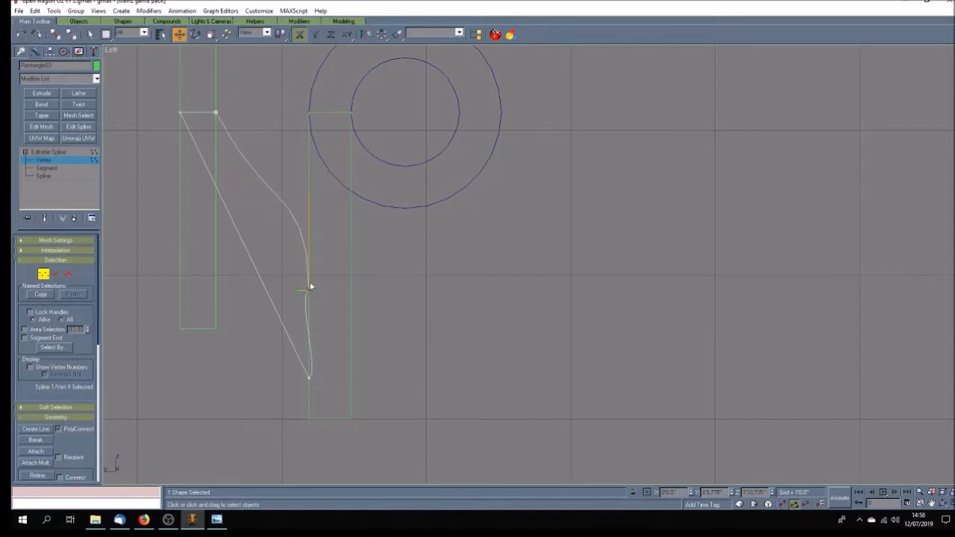
drag(309, 188, 256, 209)
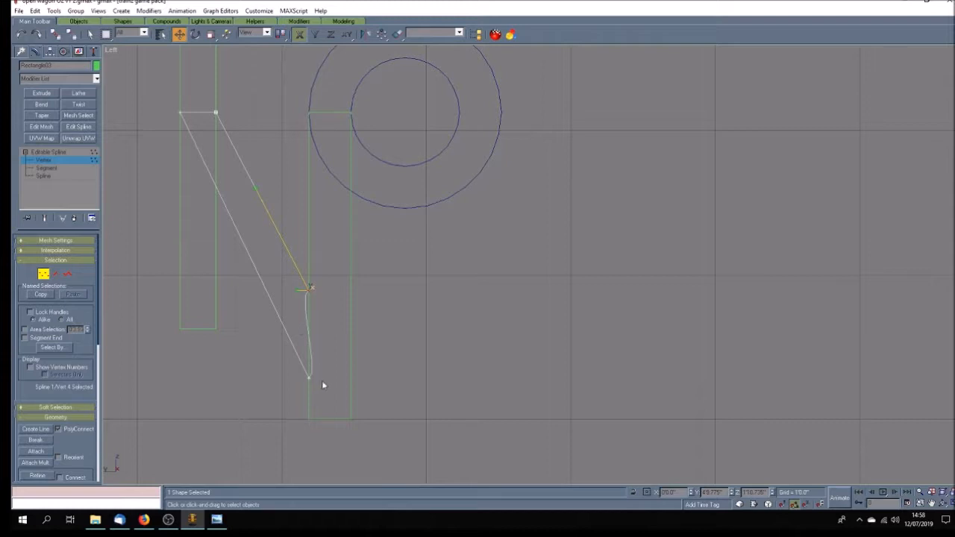
Step: Show the background drawing to check the strut's vertices against it, save the file and hide the drawing again
click(230, 341)
right_click(114, 52)
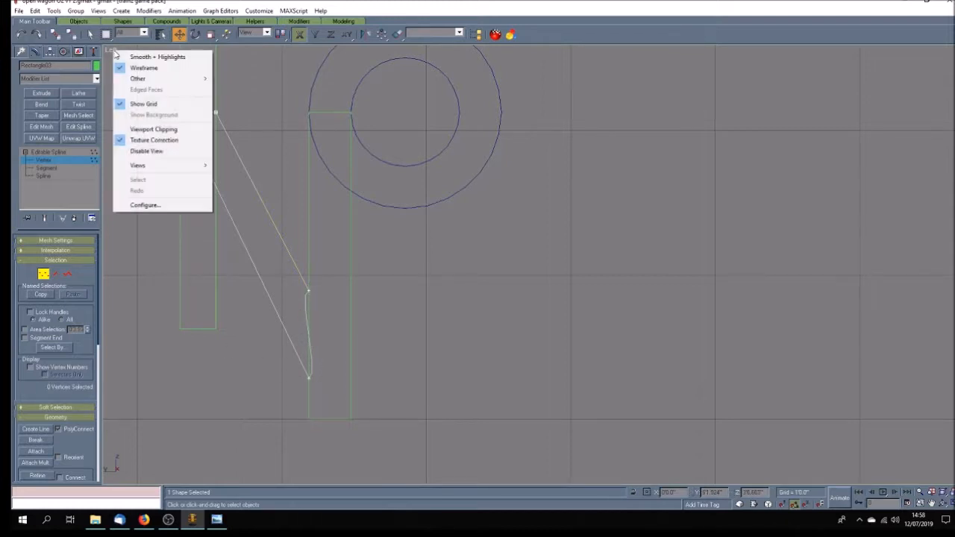
click(127, 58)
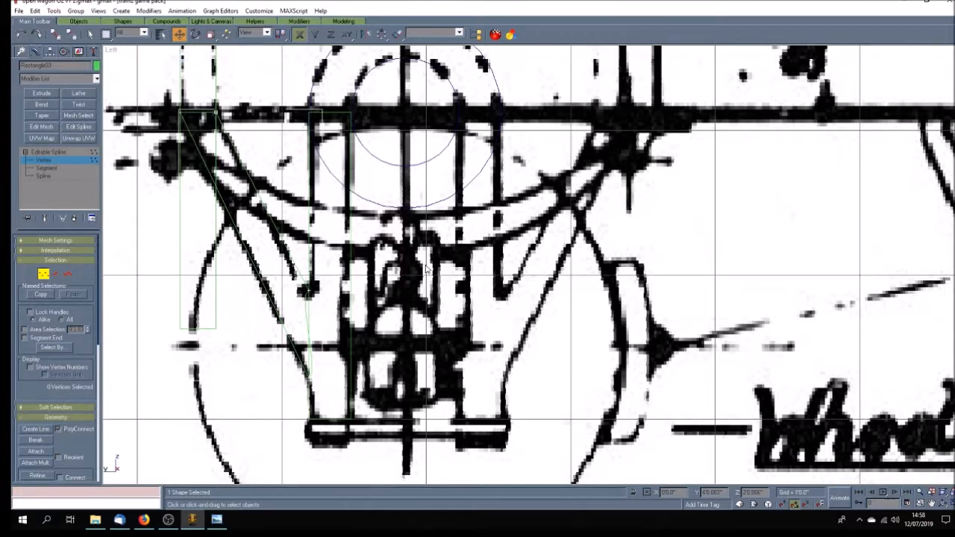
click(179, 110)
click(307, 371)
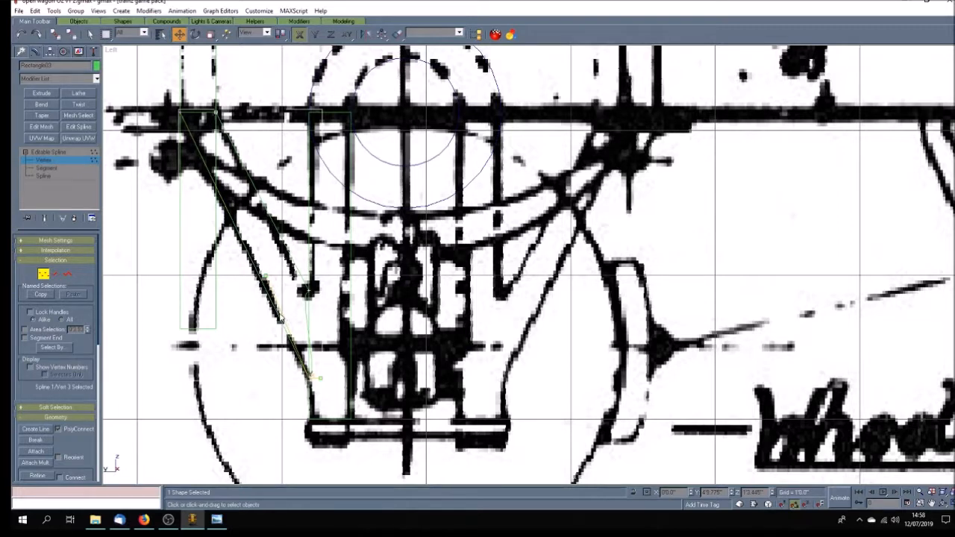
key(ctrl+s)
click(308, 291)
click(322, 319)
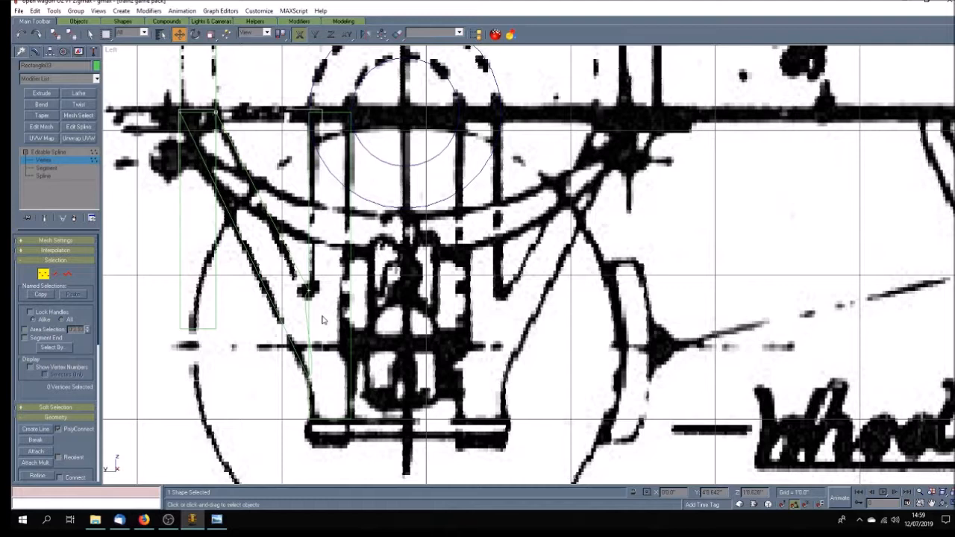
right_click(110, 50)
click(138, 66)
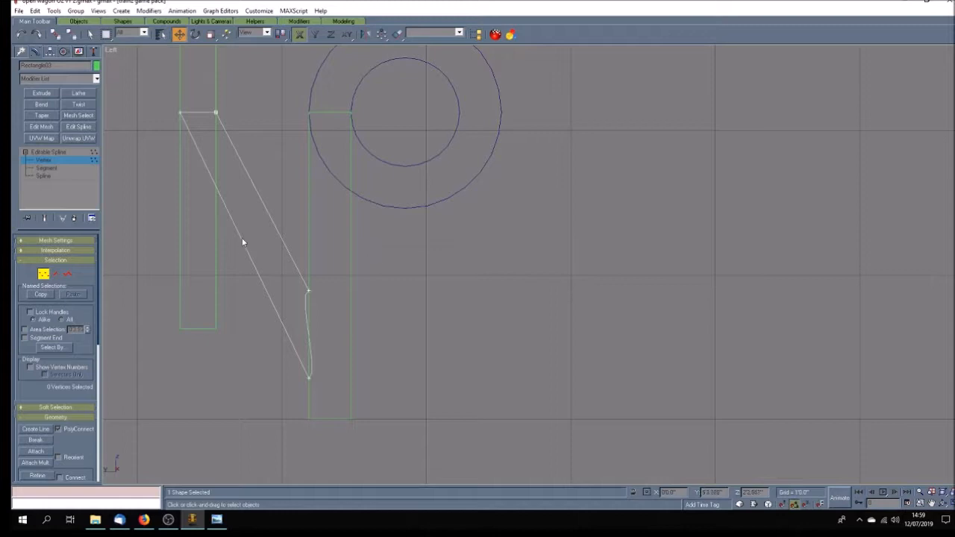
Step: Leave vertex editing and change the strut's object colour to dark red
click(72, 159)
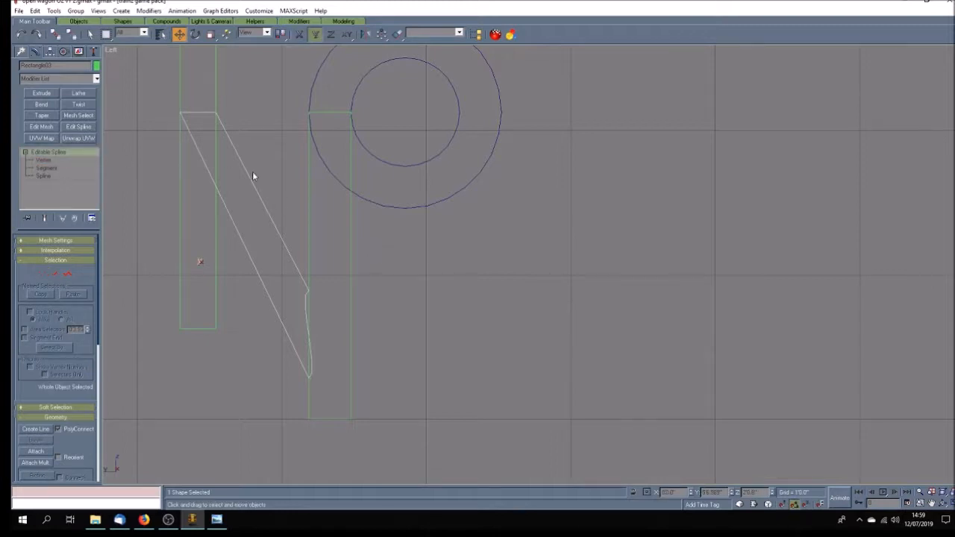
click(96, 66)
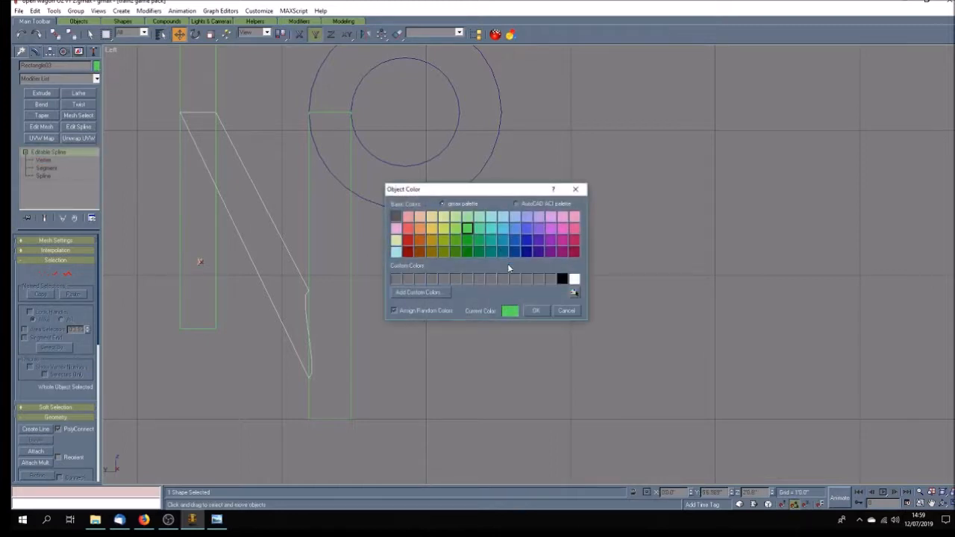
click(411, 255)
click(535, 310)
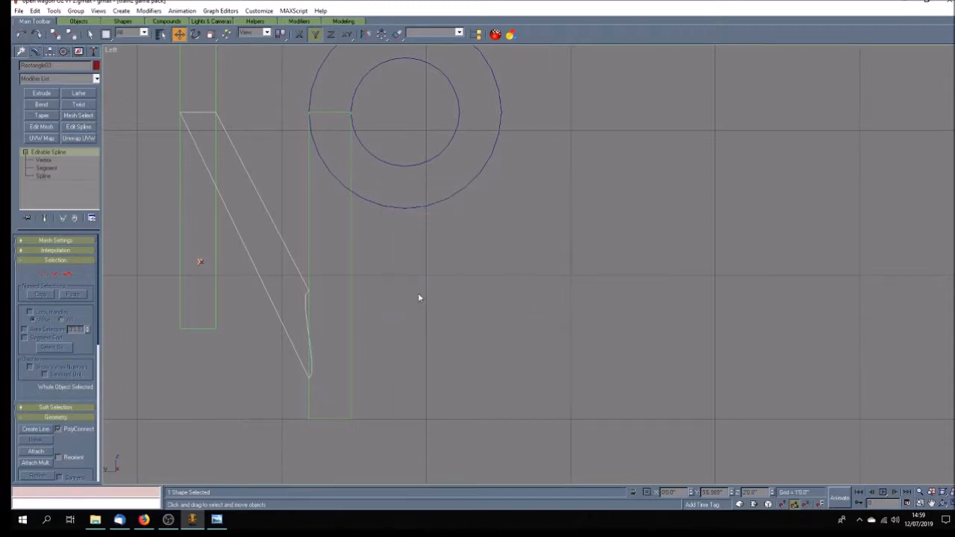
click(418, 297)
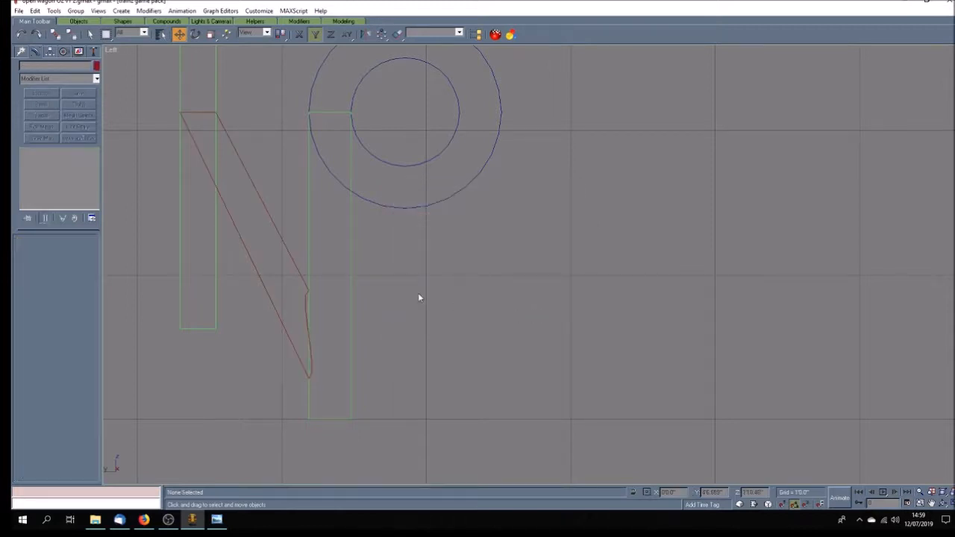
Step: Copy the guard rectangle horizontally to the other side of the circles and align its inner edge with the small circle's outermost point
click(350, 255)
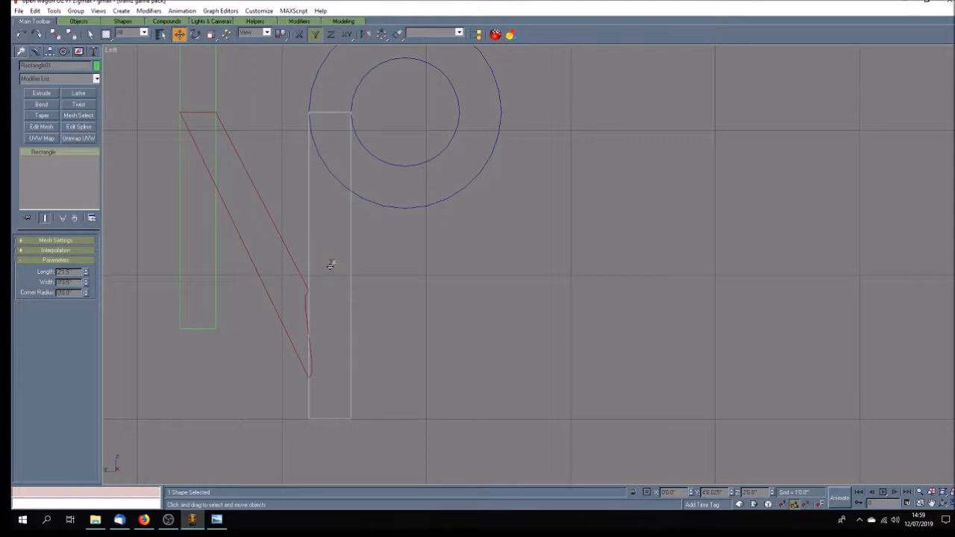
mouse_move(330, 264)
shift+mouse_down()
mouse_move(448, 267)
mouse_move(479, 278)
mouse_move(487, 261)
shift+mouse_up()
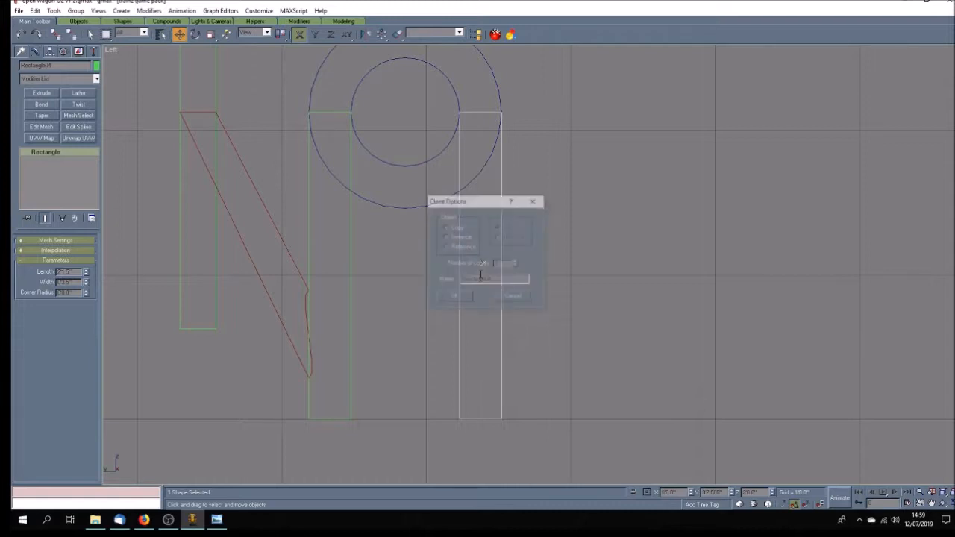
click(467, 297)
click(519, 179)
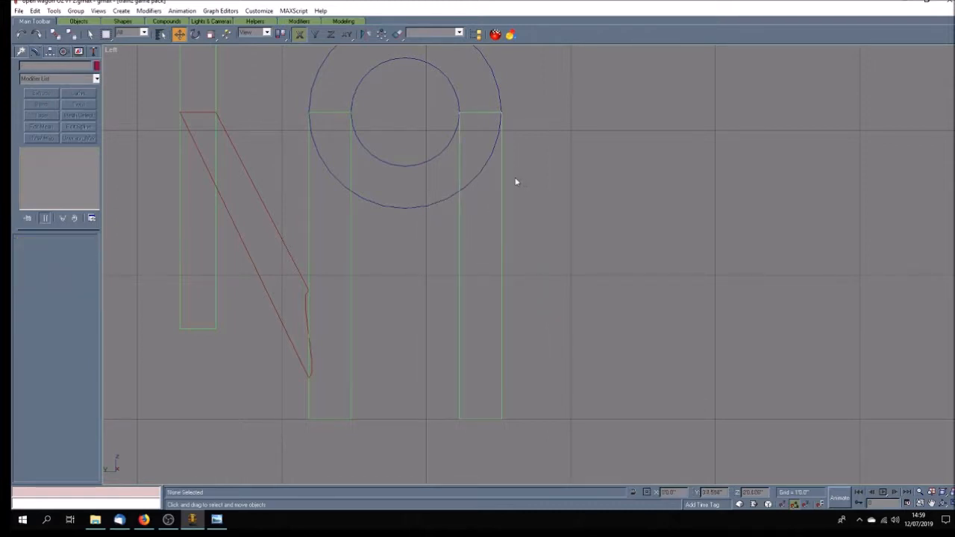
scroll(495, 97, up, 5)
scroll(494, 97, up, 2)
scroll(270, 120, up, 6)
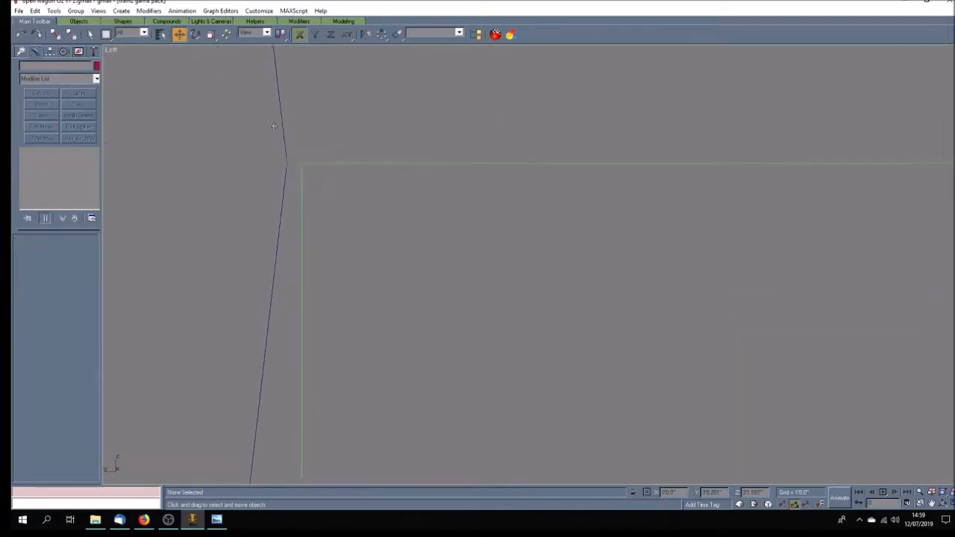
drag(311, 199, 291, 197)
scroll(350, 202, down, 8)
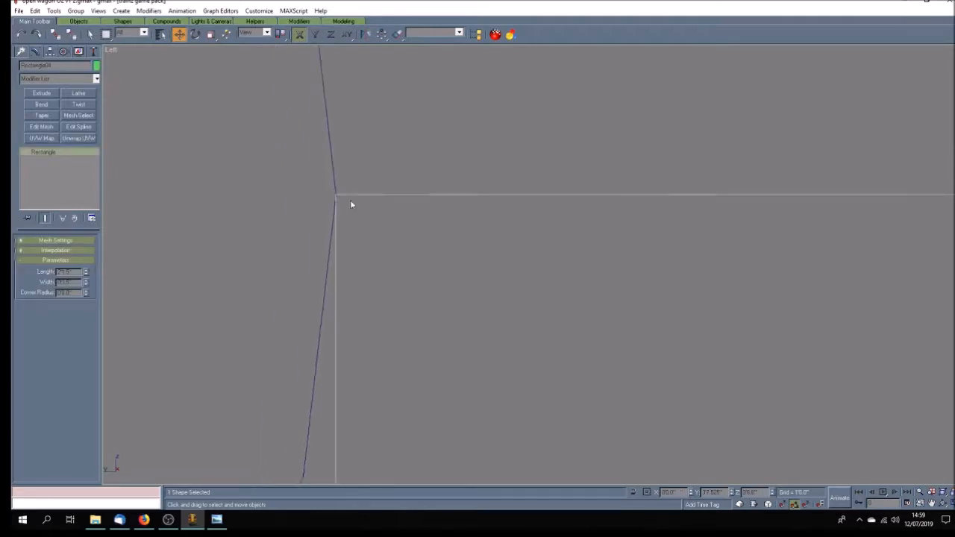
scroll(337, 253, up, 6)
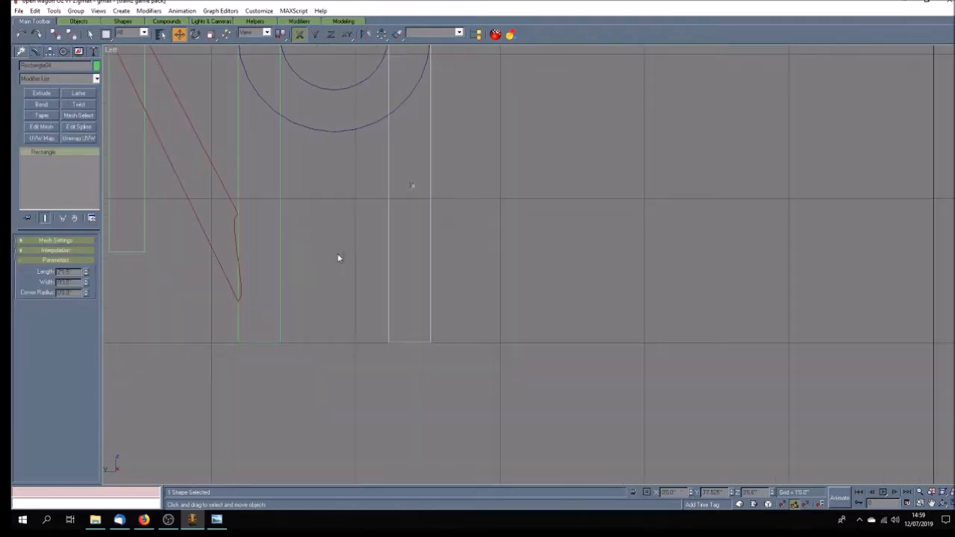
scroll(337, 253, down, 2)
Step: Clone the diagonal strut and move the copy horizontally past the second guard rectangle
click(240, 178)
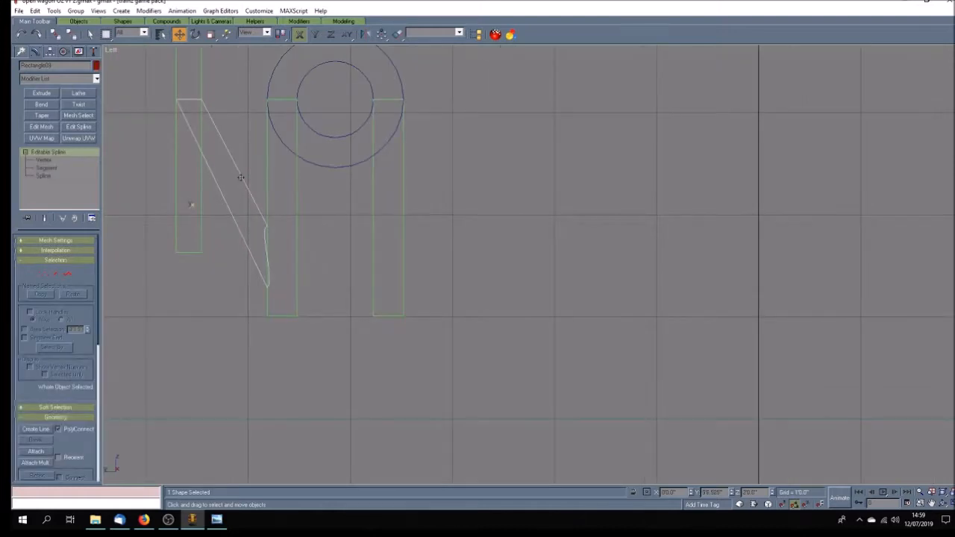
click(34, 10)
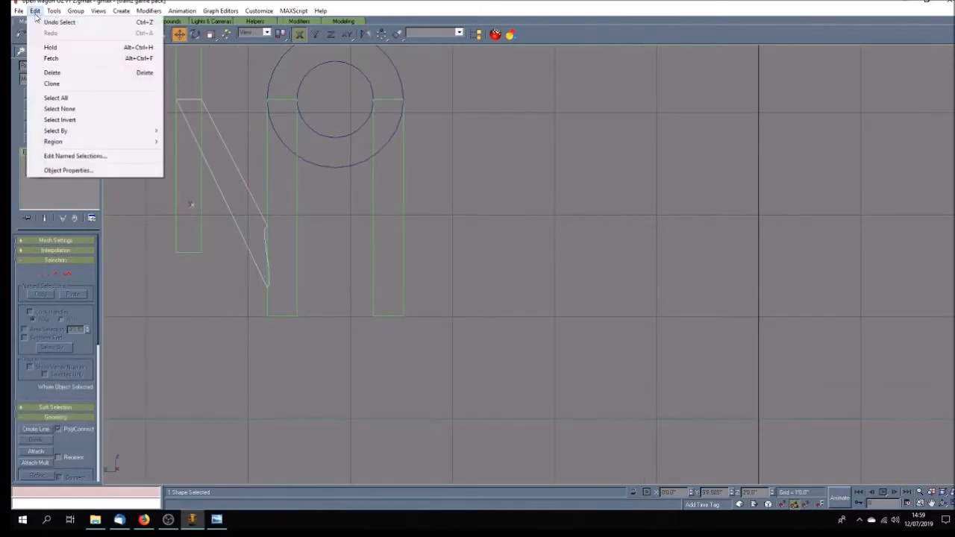
click(45, 83)
click(458, 291)
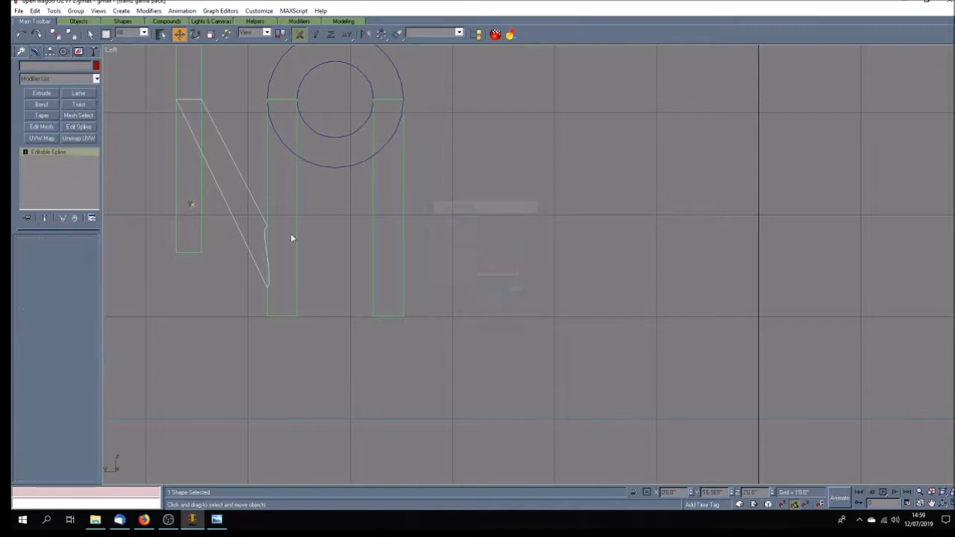
mouse_move(239, 175)
mouse_down()
mouse_move(424, 198)
mouse_move(495, 217)
mouse_up()
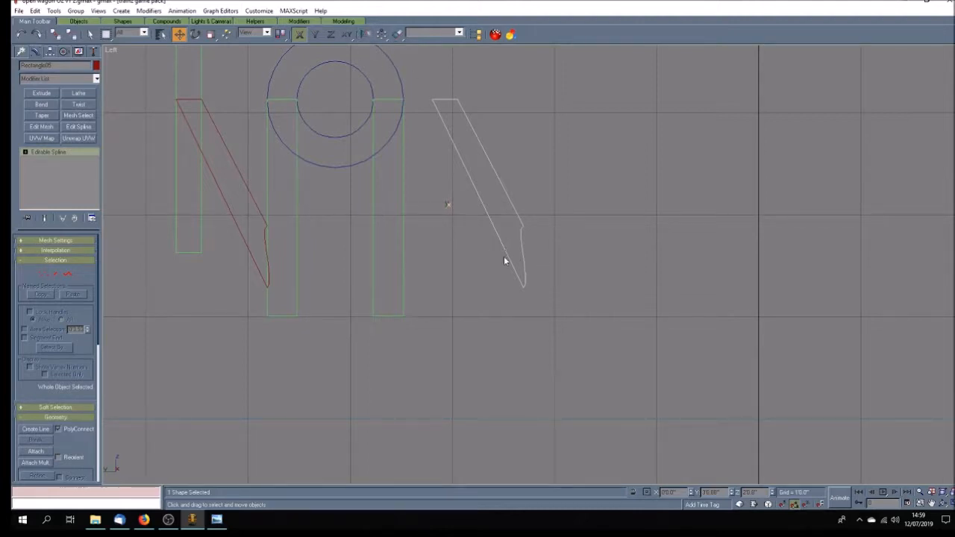
Step: Rotate the copied strut 180 degrees about the Y axis so it mirrors the original
click(93, 52)
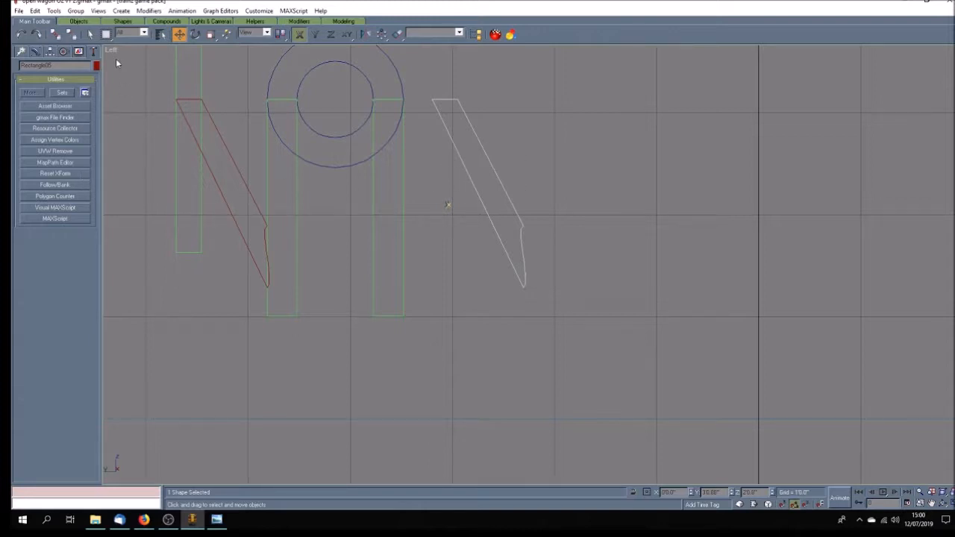
click(35, 51)
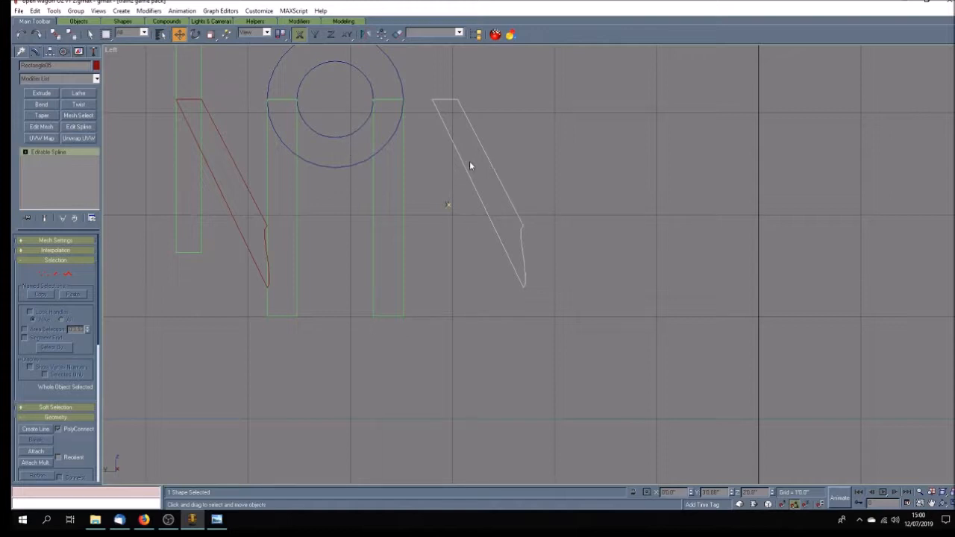
click(194, 35)
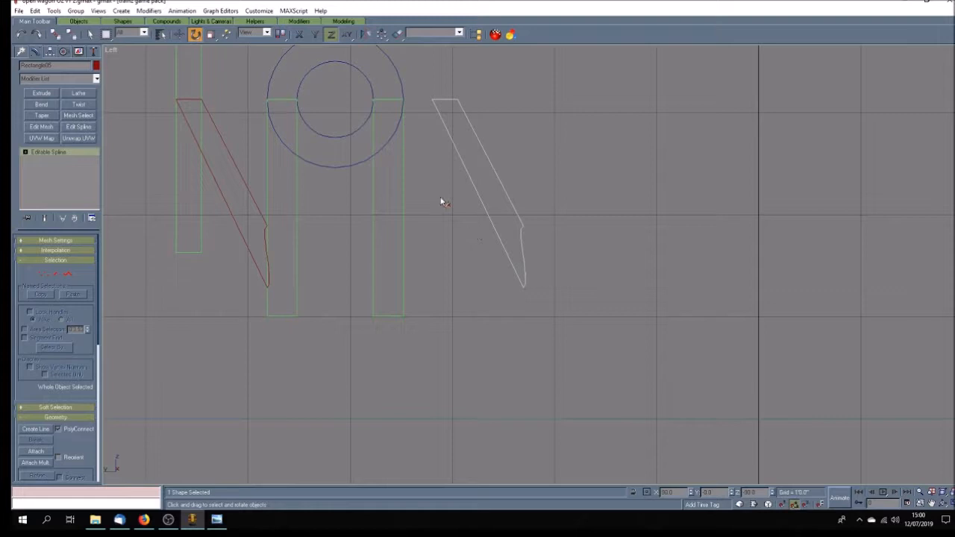
click(314, 34)
drag(458, 159, 459, 251)
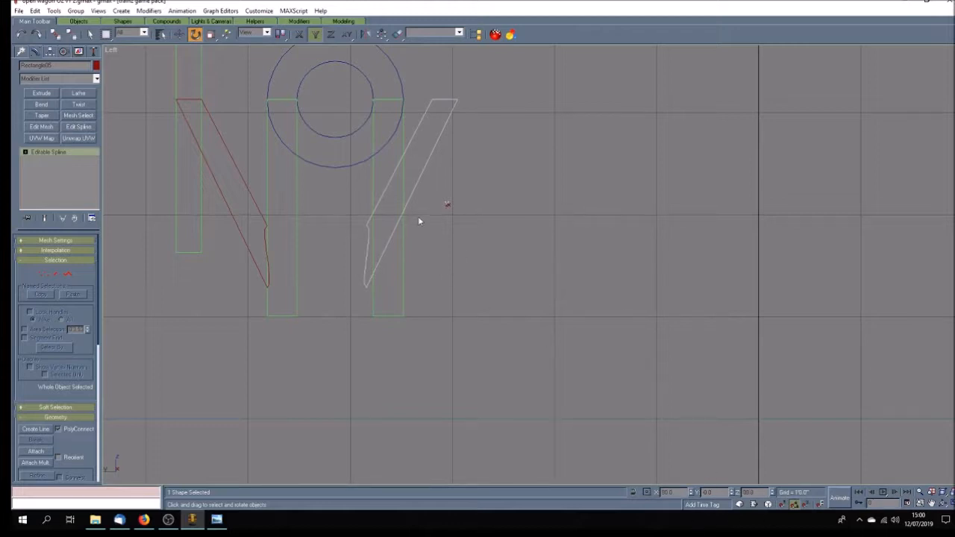
Step: Move the mirrored strut horizontally until its inner corner meets the outer edge of the second guard rectangle, and deselect it
click(179, 33)
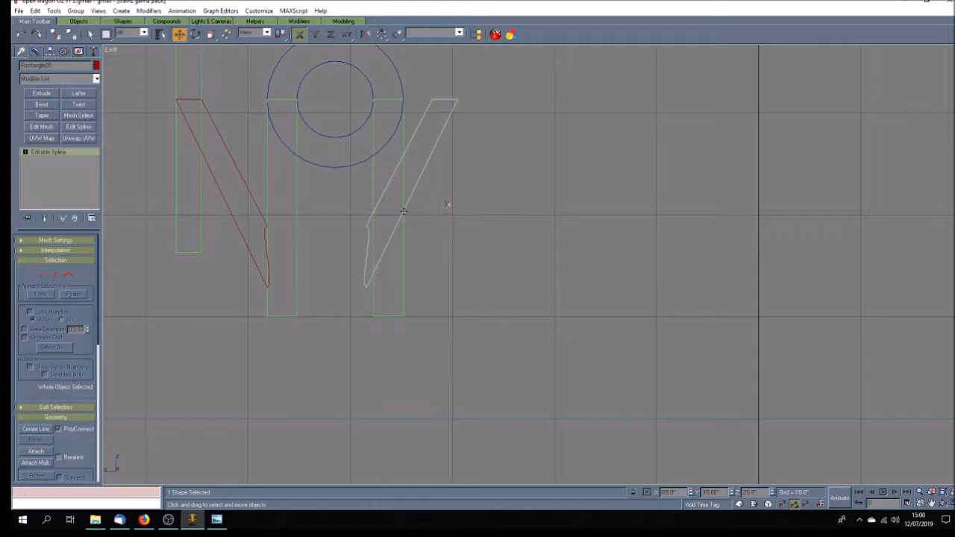
drag(403, 211, 440, 214)
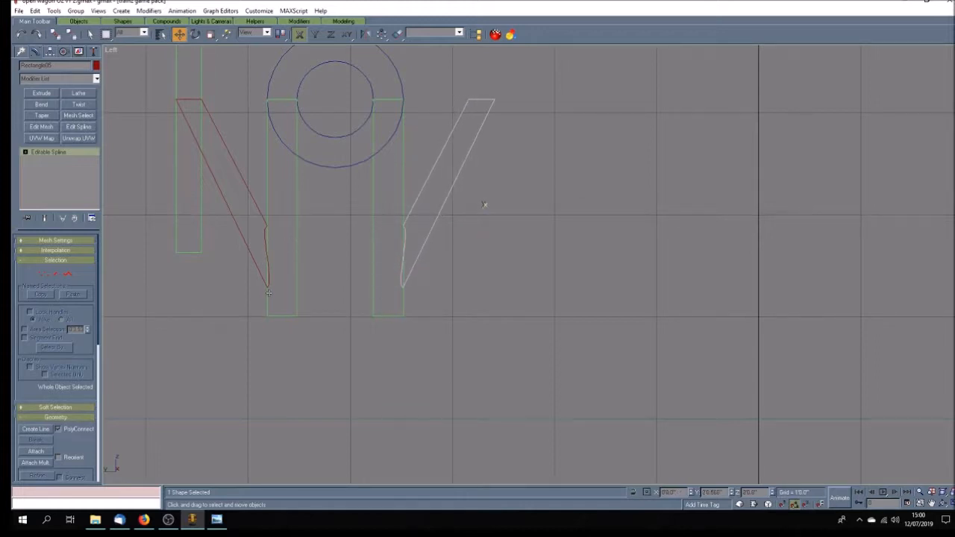
scroll(408, 230, up, 8)
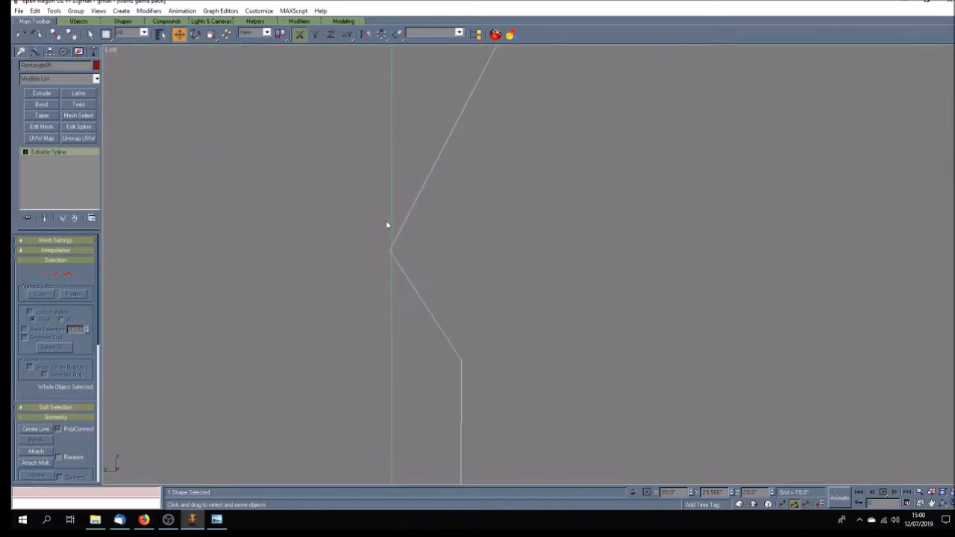
drag(395, 237, 403, 238)
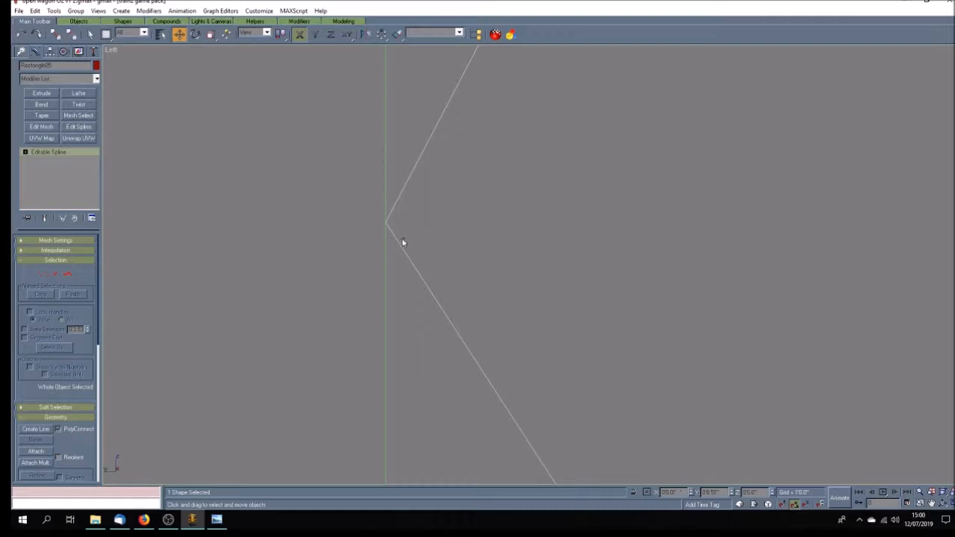
click(373, 233)
scroll(381, 218, down, 6)
scroll(381, 218, down, 8)
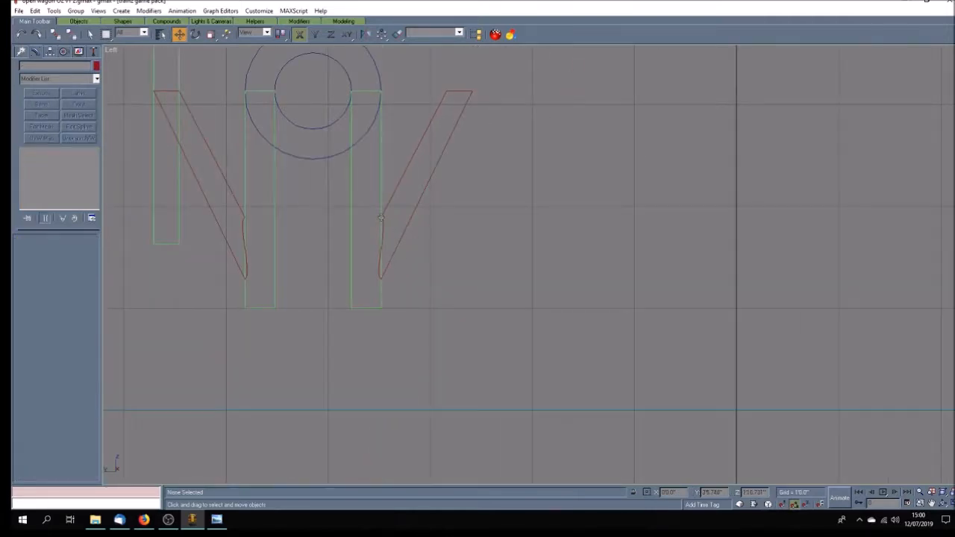
Step: Copy the tall outer rectangle horizontally to the top of the mirrored strut and deselect it
scroll(403, 211, up, 4)
scroll(403, 211, up, 2)
scroll(403, 211, down, 7)
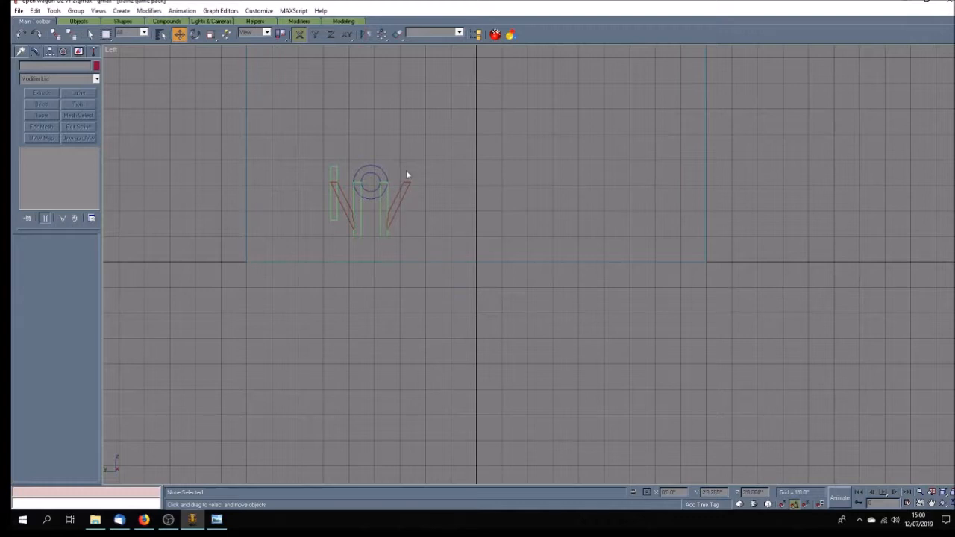
scroll(388, 164, up, 5)
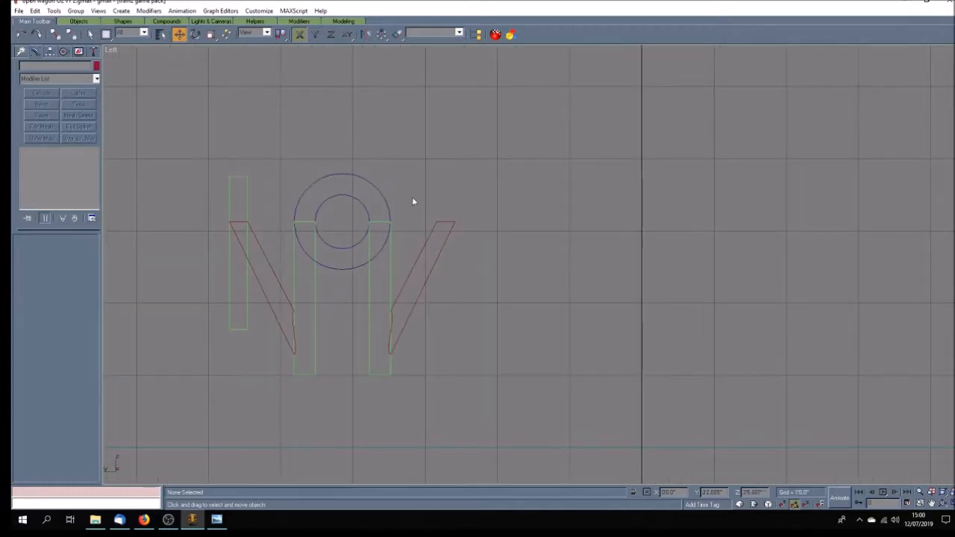
click(246, 288)
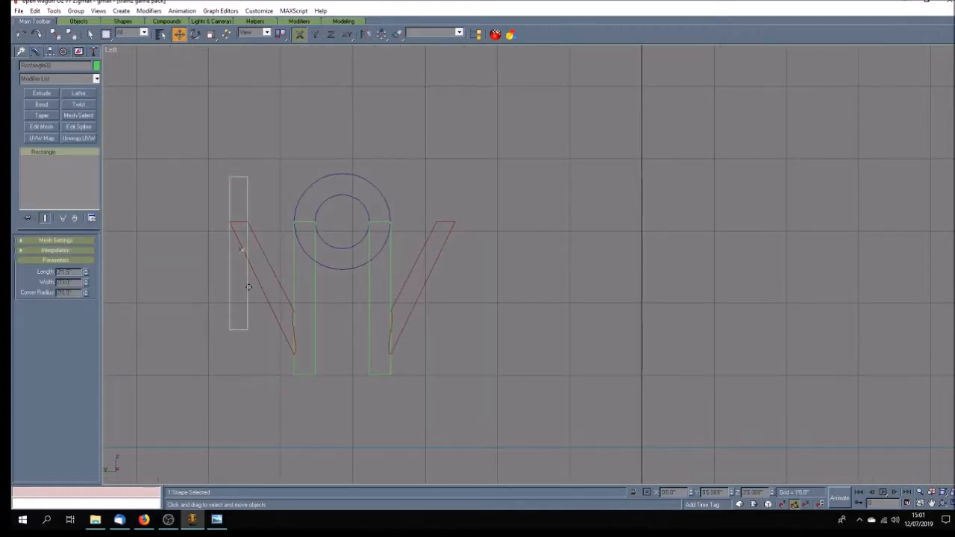
shift+drag(247, 288, 454, 306)
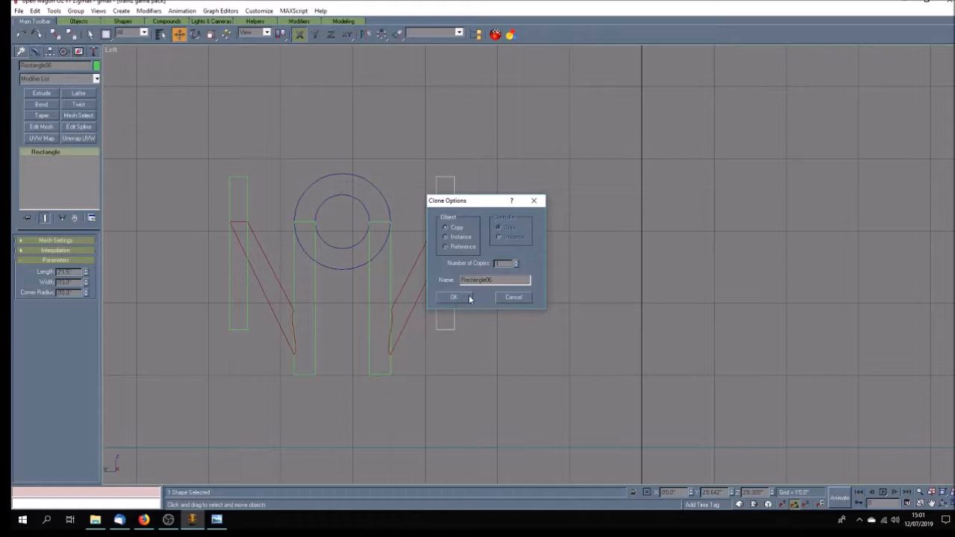
click(468, 294)
click(466, 209)
Step: Move the copied rectangle horizontally until its inner edge meets the inner top corner of the mirrored strut
scroll(453, 223, up, 10)
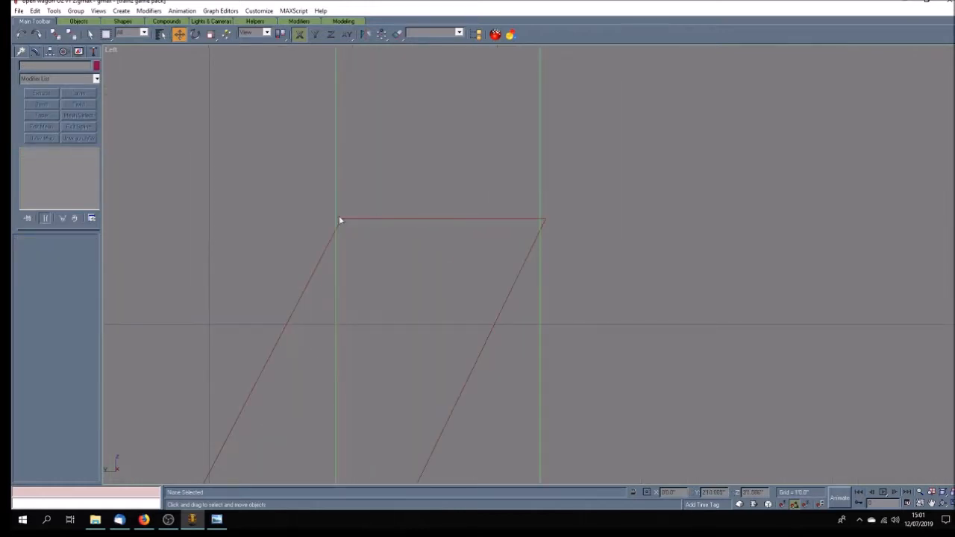
drag(326, 228, 415, 192)
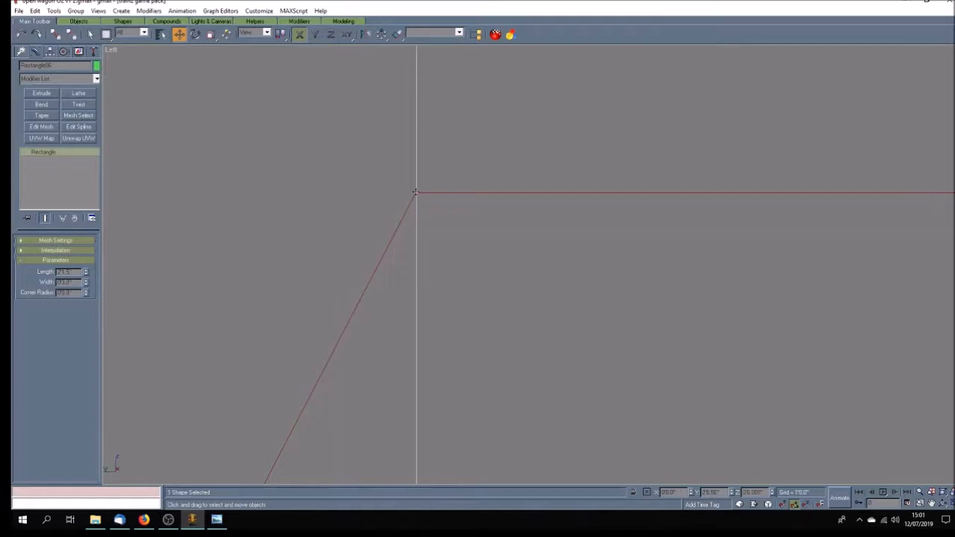
scroll(440, 224, down, 10)
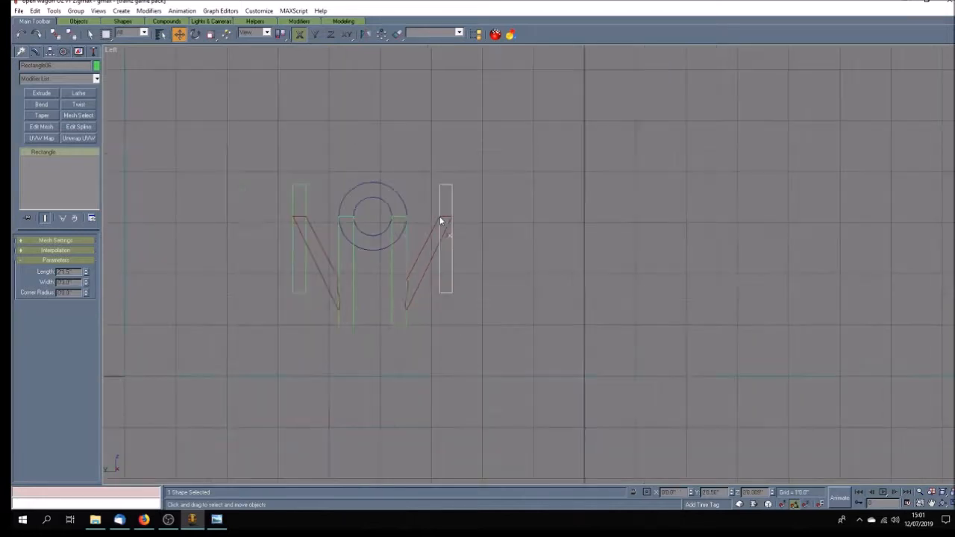
Step: Compare the outlines with the wagon drawing in Smooth + Highlights shading, and return the view to wireframe
right_click(116, 51)
click(121, 57)
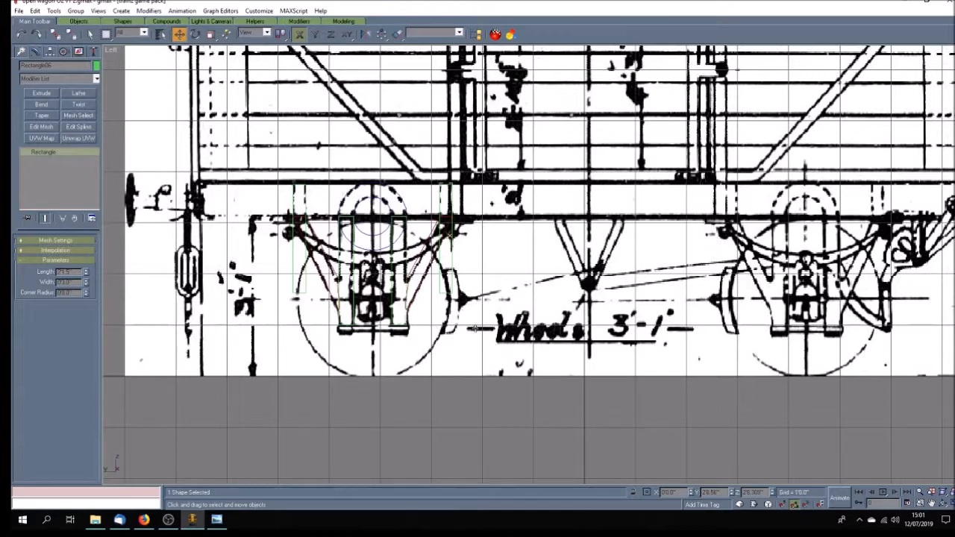
right_click(110, 51)
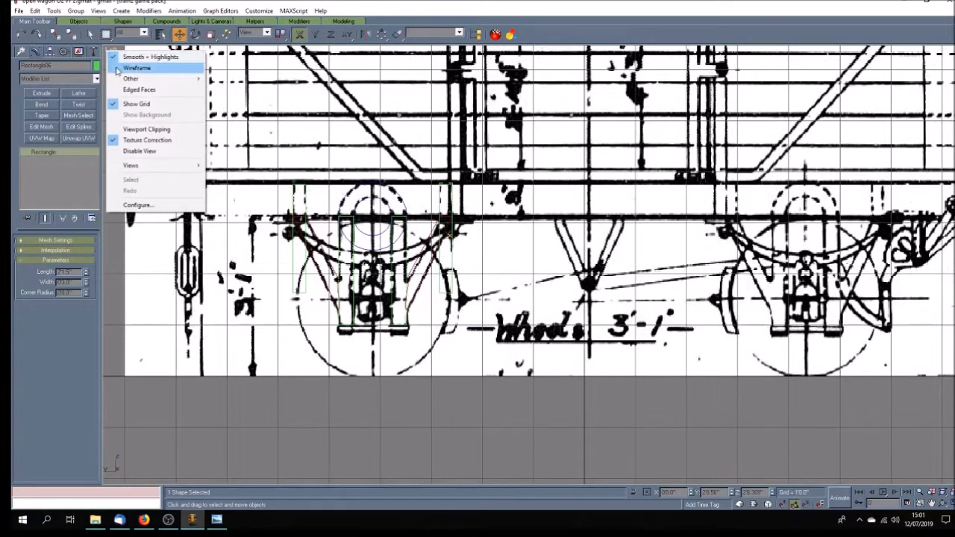
click(116, 69)
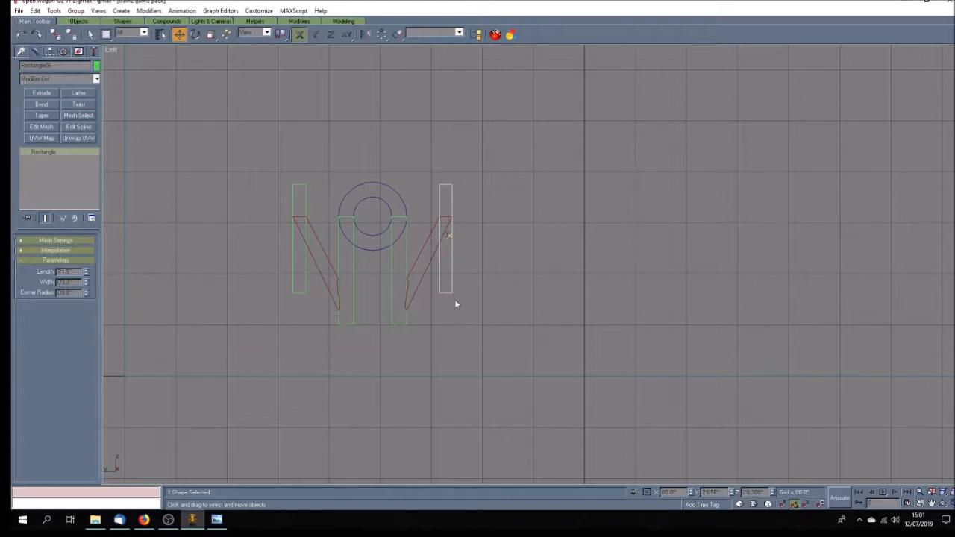
Step: Convert the copied rectangle to an editable spline and raise its two lower vertices to the top edge of the mirrored strut
right_click(65, 153)
click(115, 218)
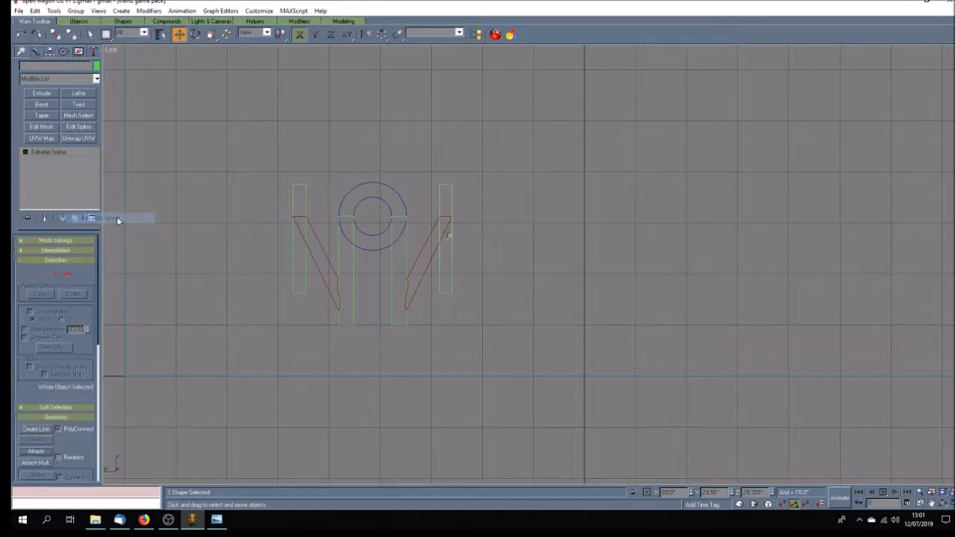
click(26, 152)
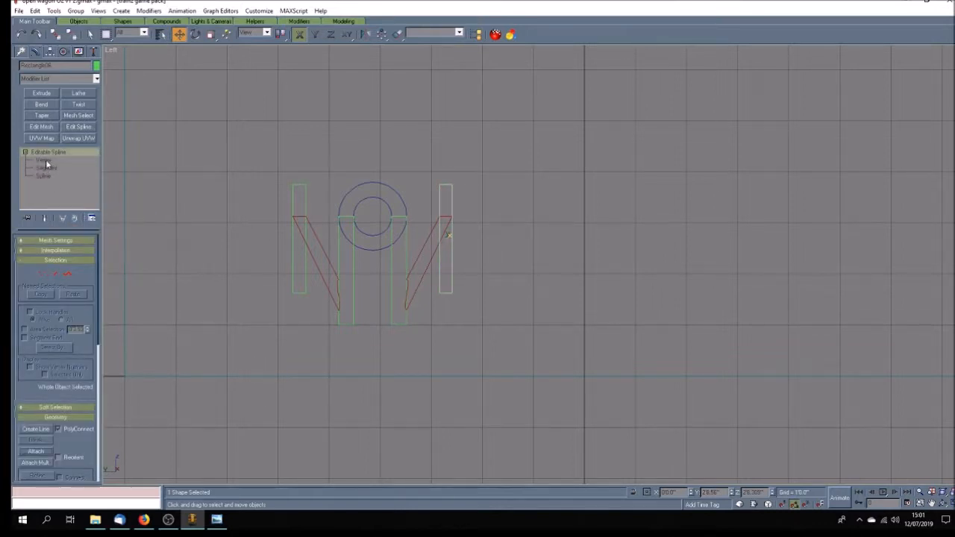
click(45, 159)
drag(470, 280, 427, 310)
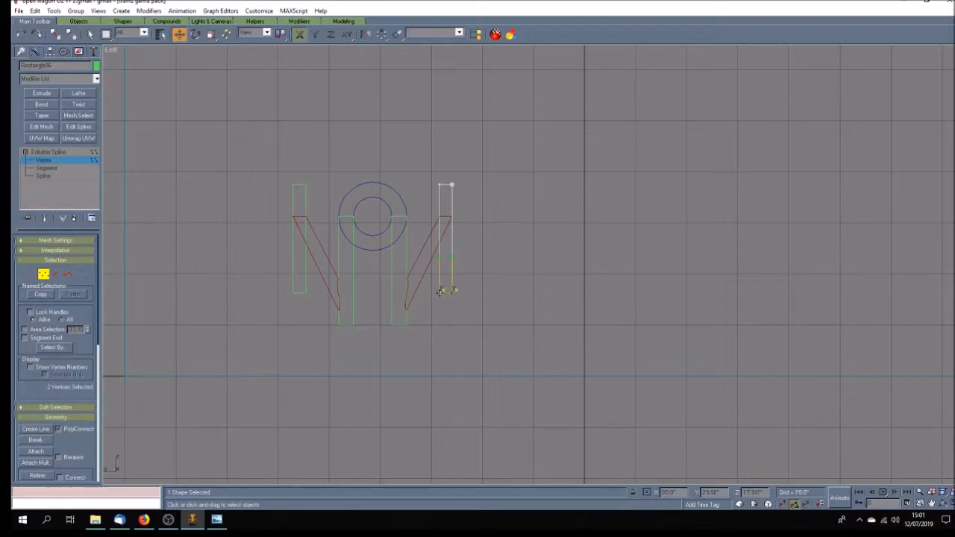
key(F6)
drag(441, 291, 453, 216)
scroll(452, 216, up, 8)
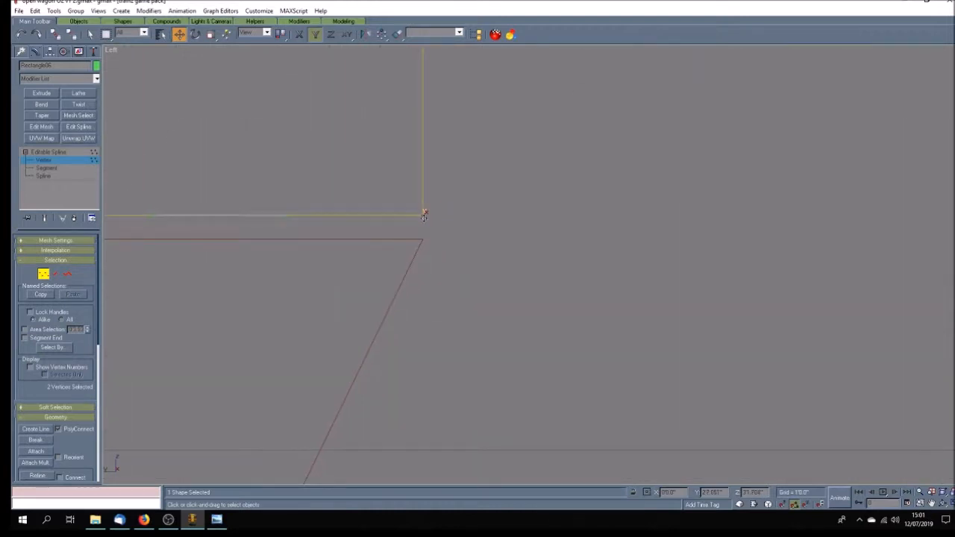
drag(424, 216, 428, 240)
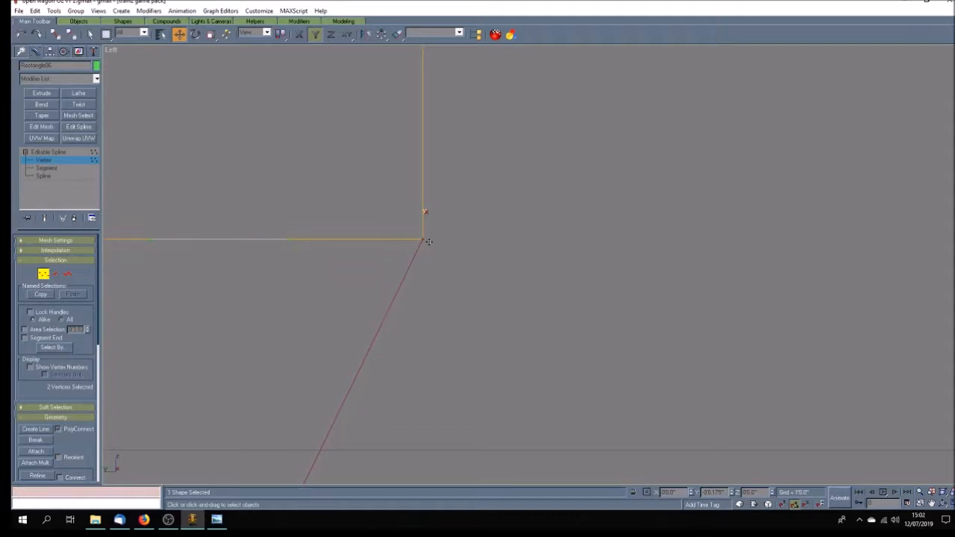
click(65, 176)
click(249, 239)
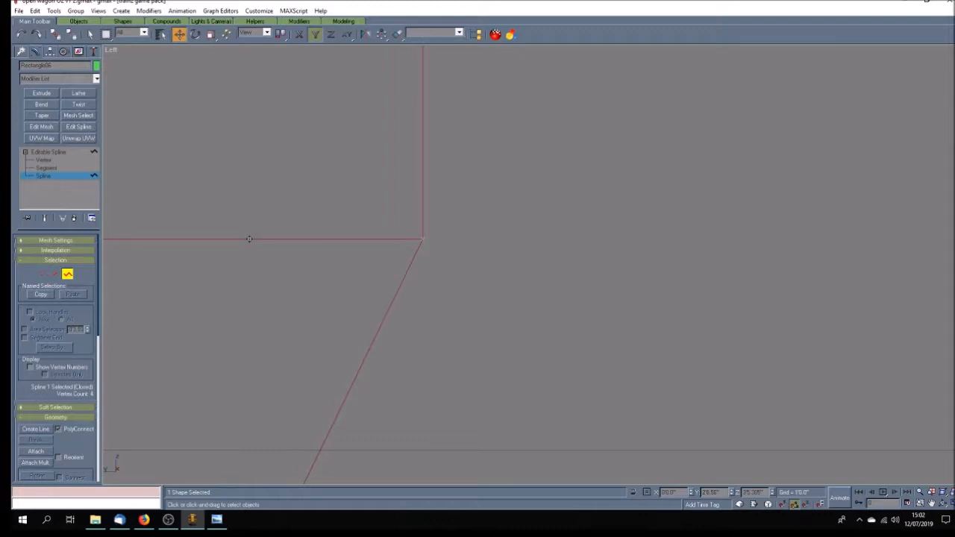
click(57, 168)
click(318, 239)
scroll(338, 299, down, 5)
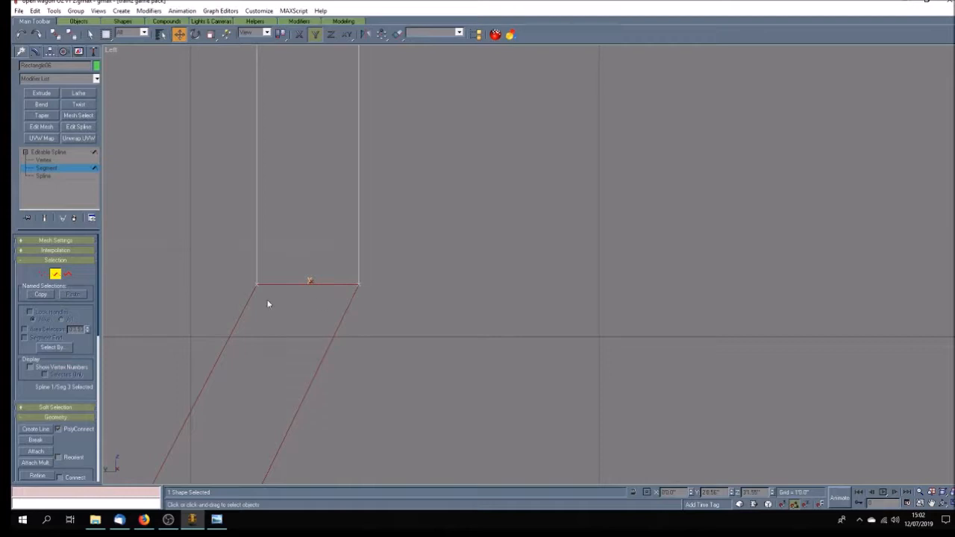
click(357, 290)
click(73, 153)
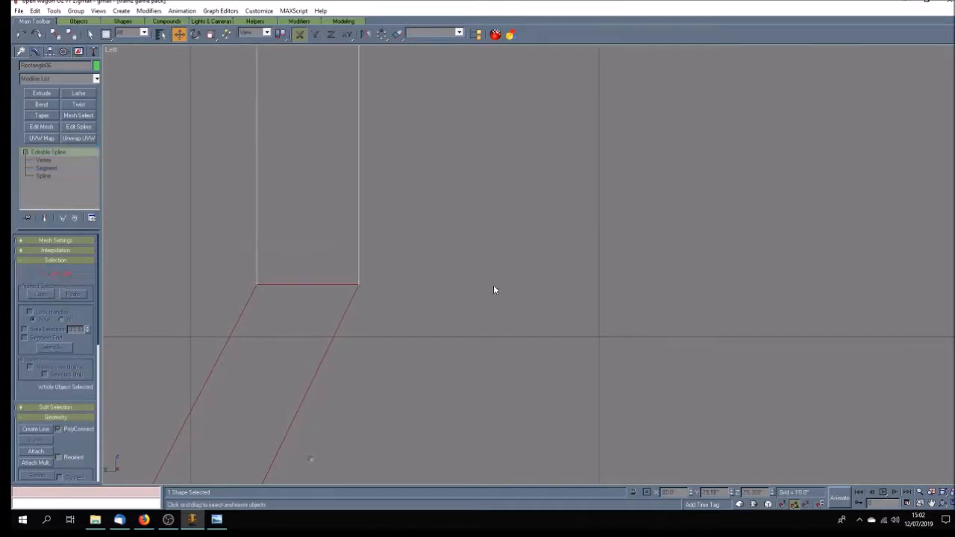
click(475, 334)
scroll(474, 337, down, 4)
scroll(474, 336, down, 3)
scroll(474, 337, down, 2)
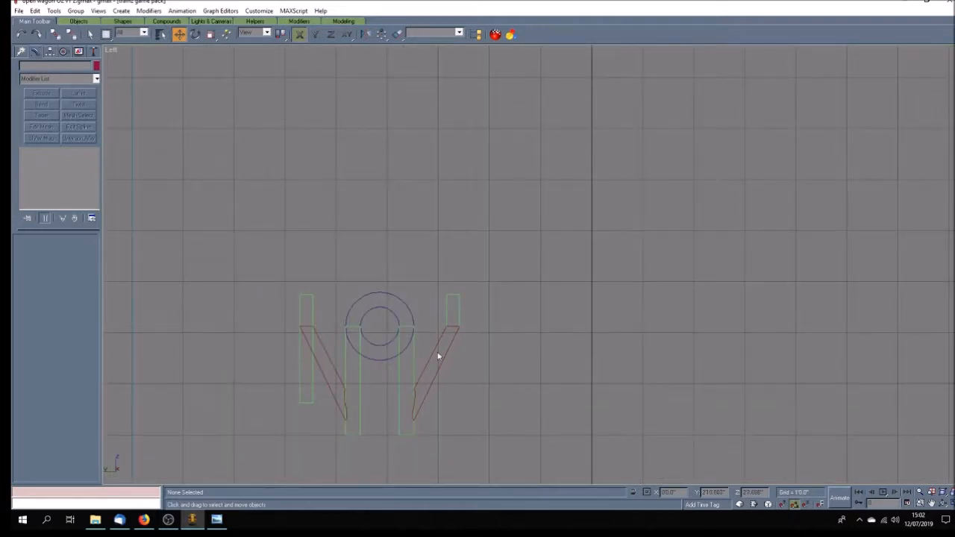
Step: Center the pivot of the shortened rectangle on the object
click(447, 307)
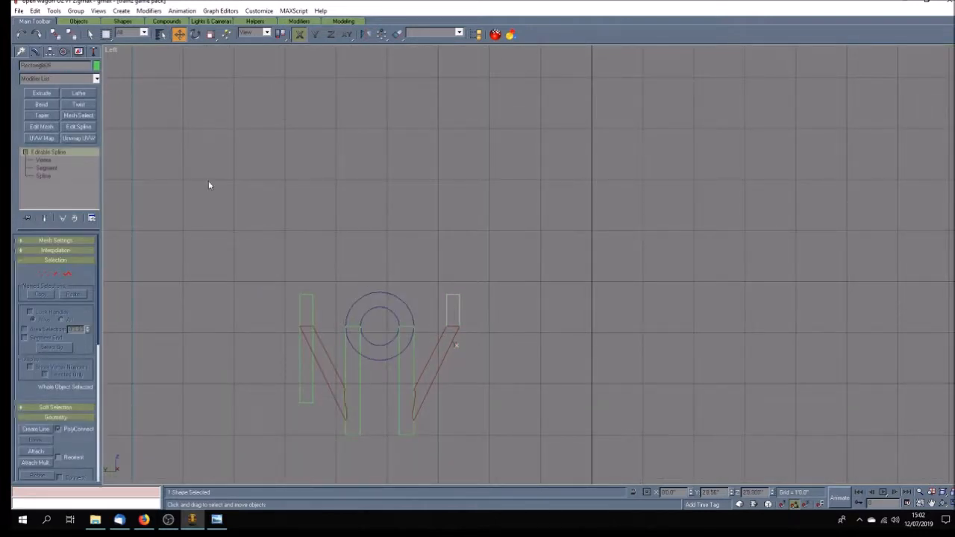
click(49, 52)
click(56, 114)
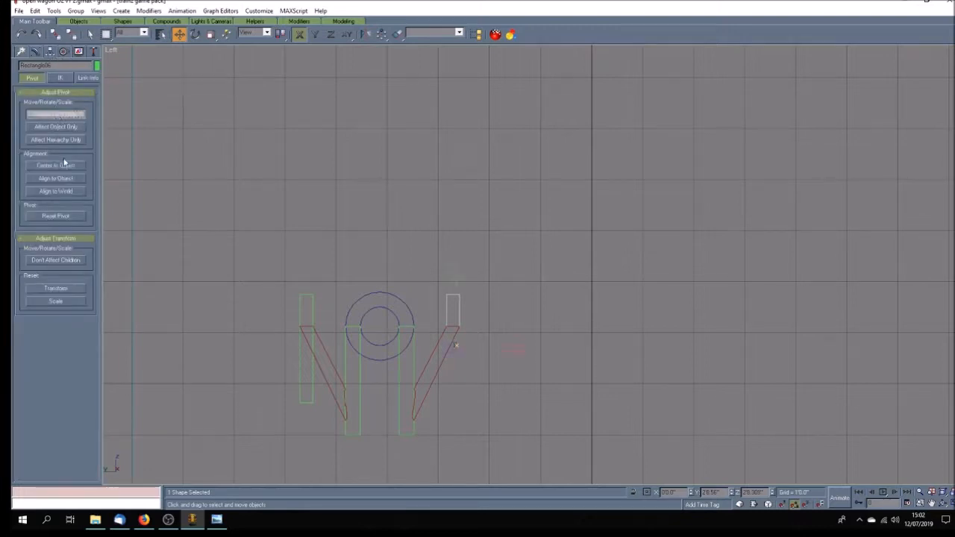
click(67, 191)
click(69, 115)
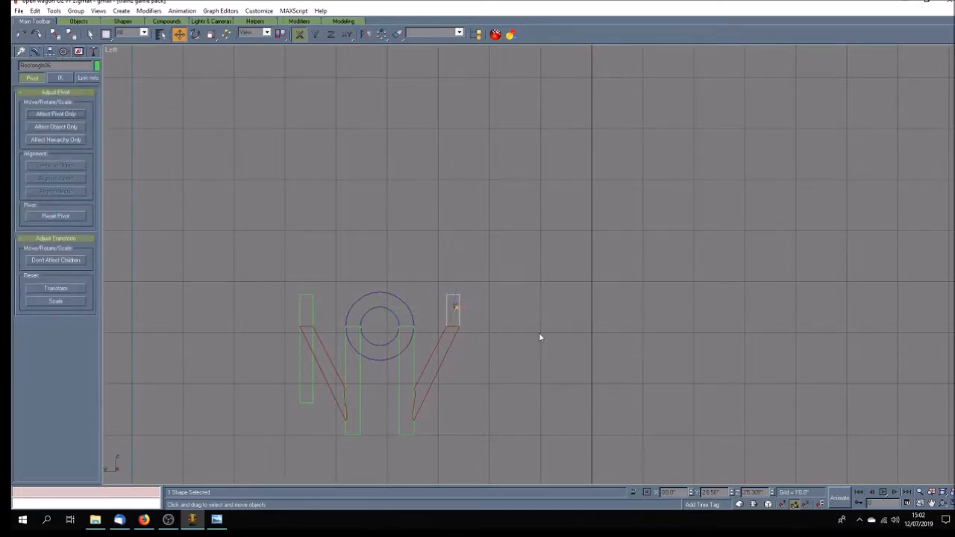
Step: Clone the shortened rectangle and align the copy's X position with the tall outer rectangle above the original strut
click(33, 12)
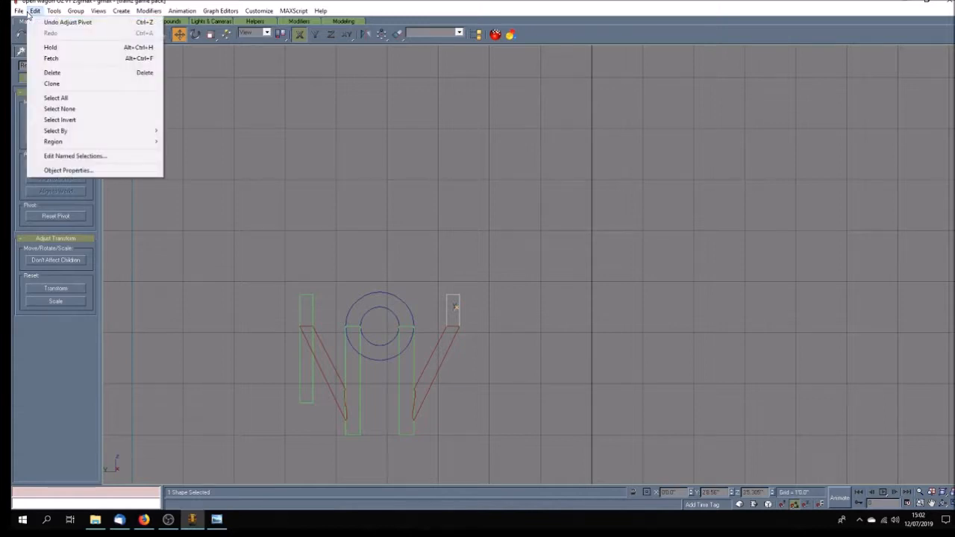
click(68, 84)
click(457, 291)
click(397, 34)
click(312, 319)
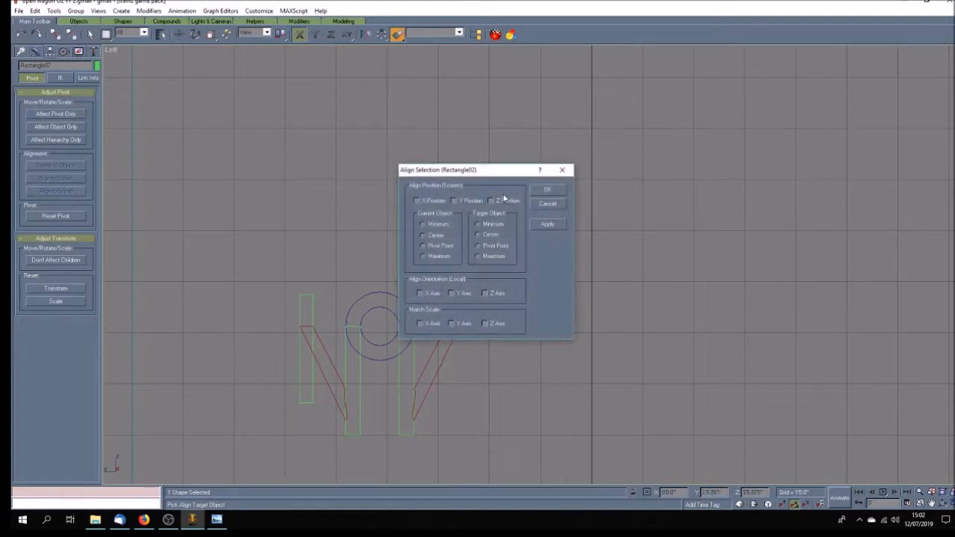
click(442, 201)
click(541, 192)
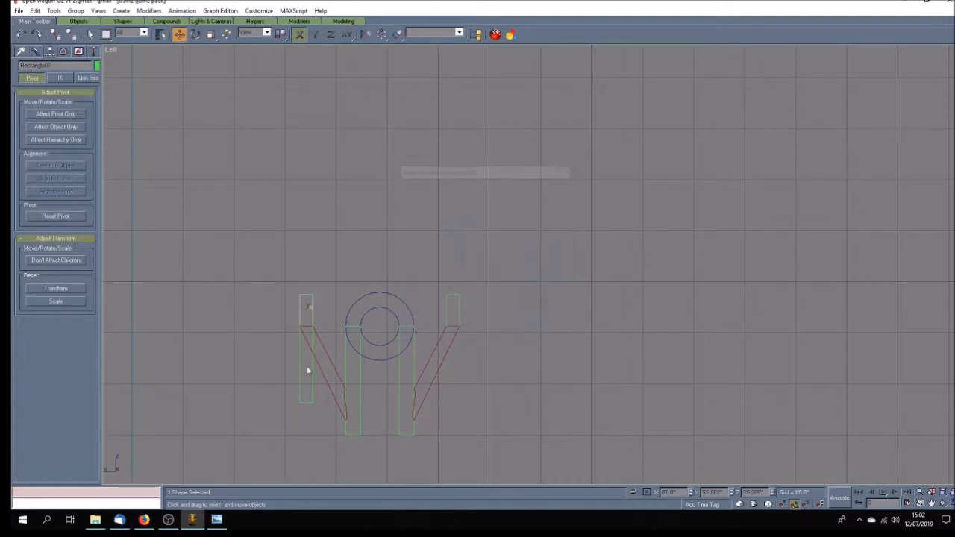
Step: Delete the tall outer rectangle, keeping the short copy above the original strut
click(299, 394)
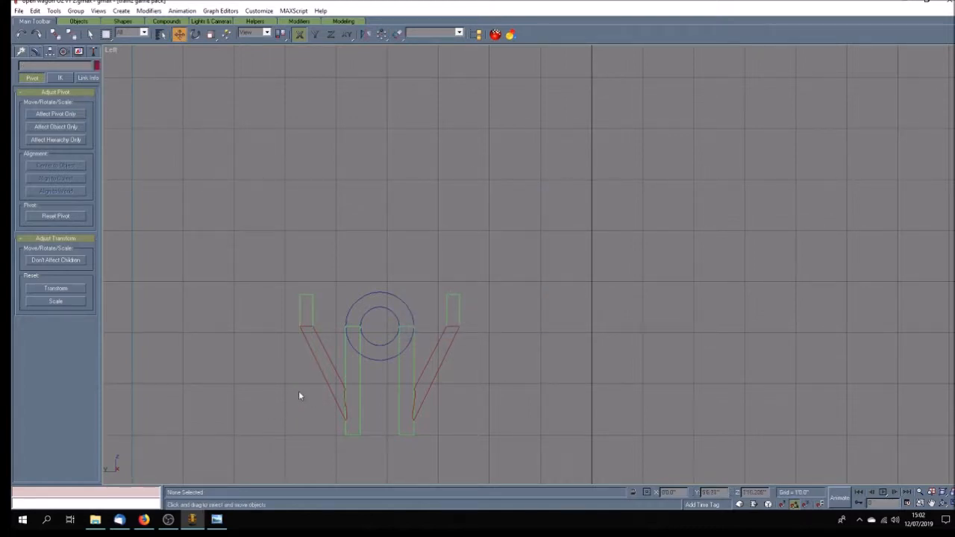
scroll(399, 349, up, 4)
scroll(400, 350, up, 4)
scroll(400, 351, down, 2)
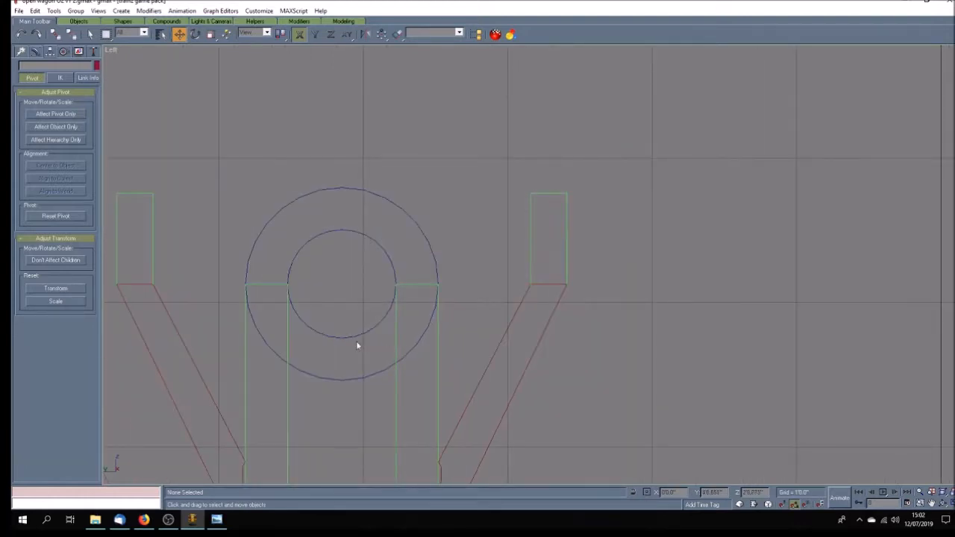
Step: Convert the small circle to an editable spline and delete its two lower segments, keeping the upper half
click(290, 261)
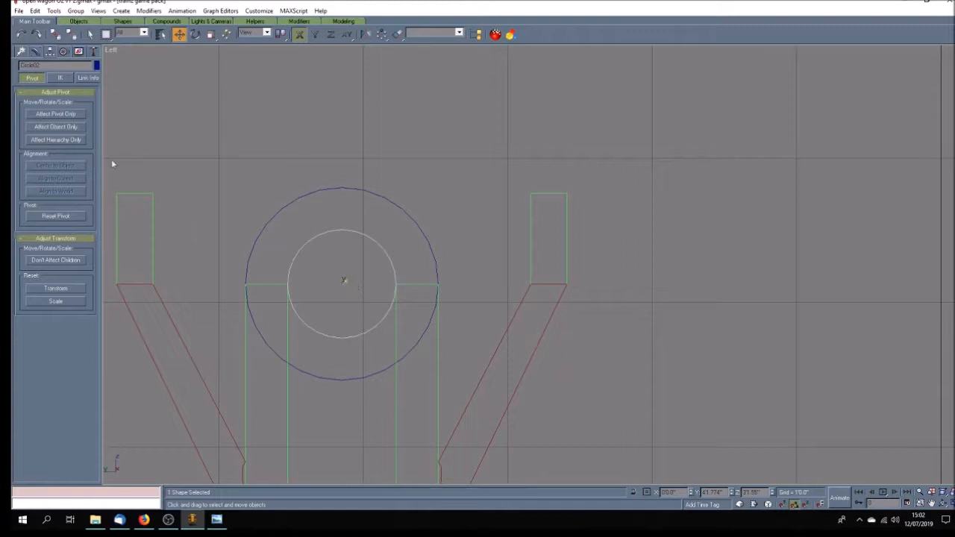
click(35, 52)
right_click(76, 156)
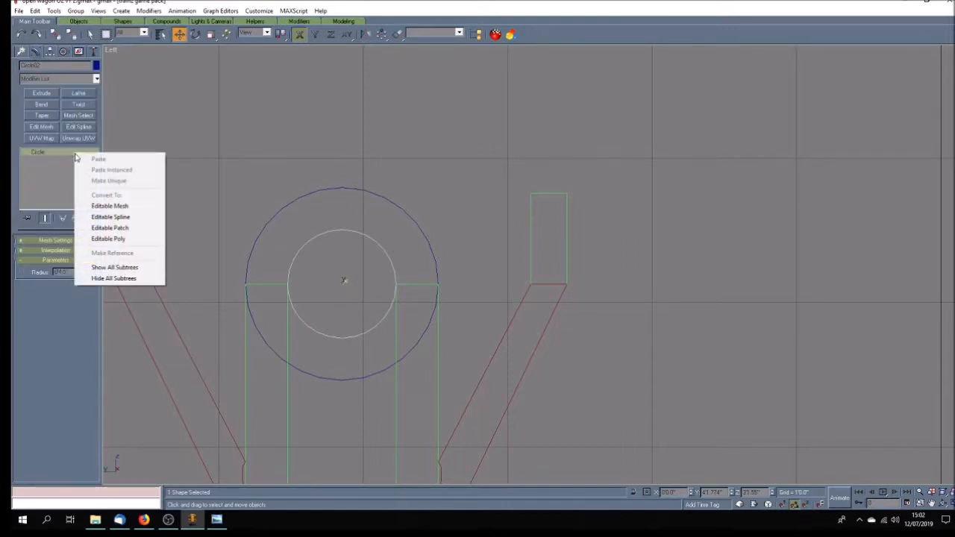
click(112, 221)
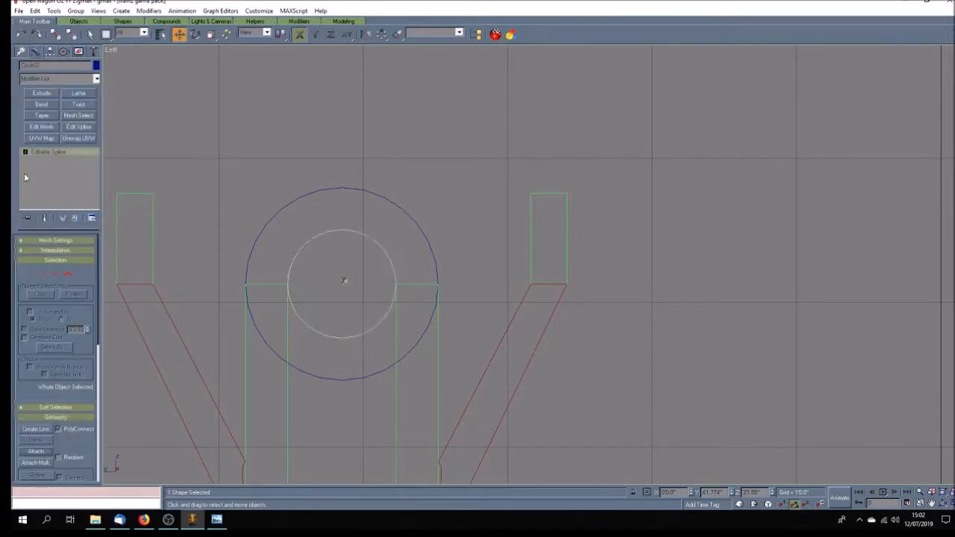
click(25, 152)
click(44, 168)
click(307, 326)
key(Delete)
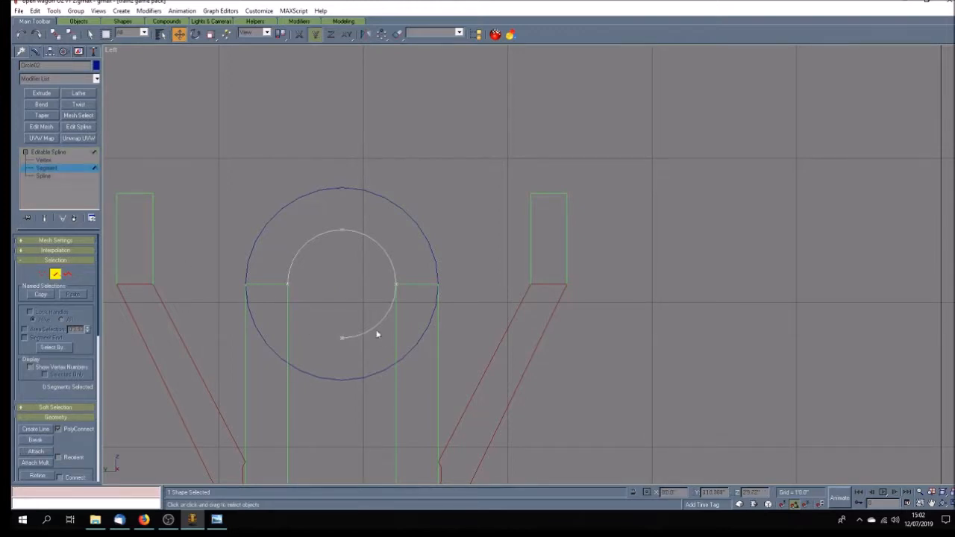
click(377, 328)
key(Delete)
click(80, 152)
Step: Convert the large circle to an editable spline and delete its two lower segments, keeping the upper half
click(254, 237)
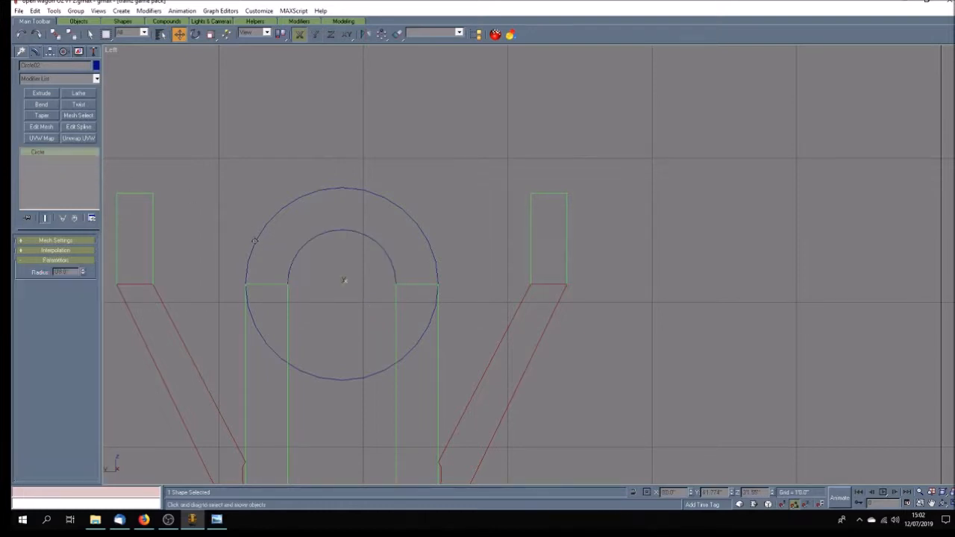
right_click(58, 156)
click(95, 214)
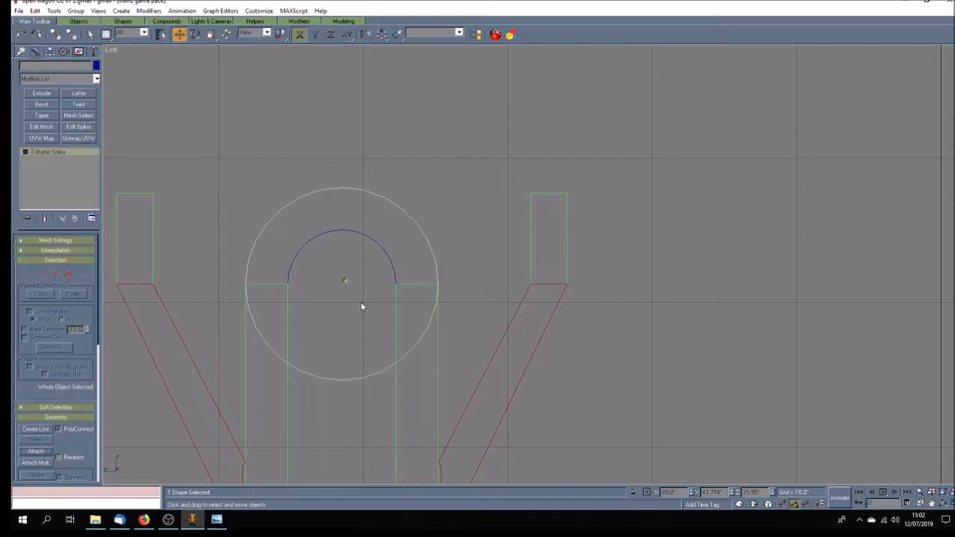
click(25, 152)
click(45, 168)
click(295, 367)
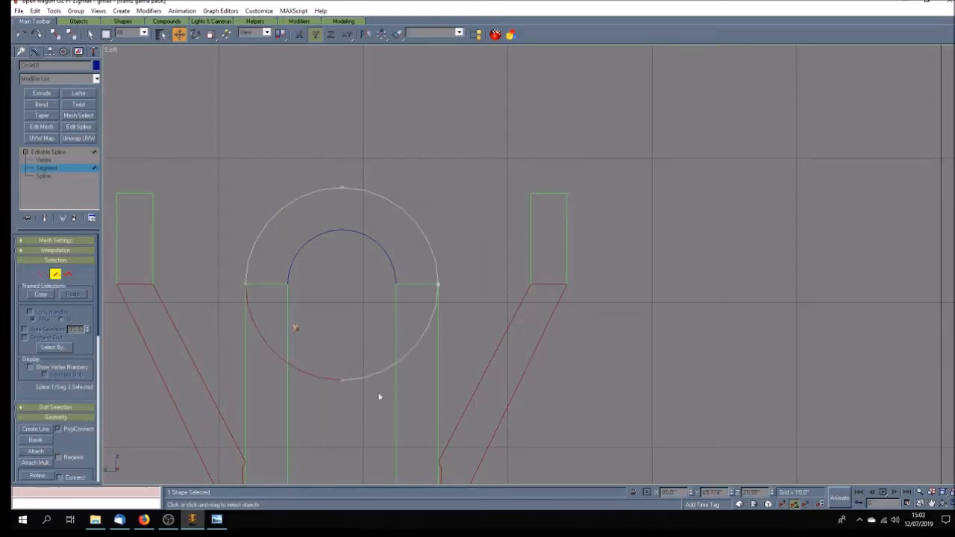
key(Delete)
click(407, 355)
key(Delete)
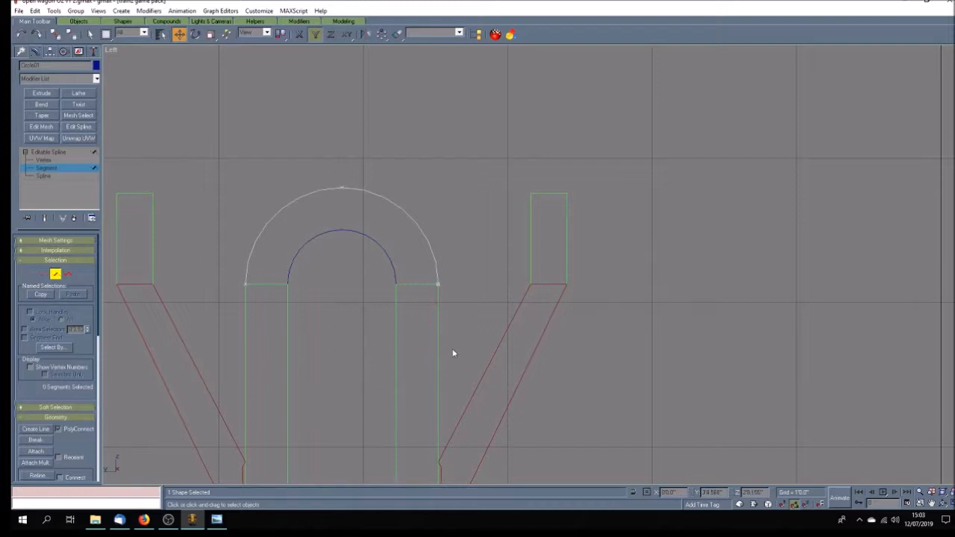
Step: Convert the left-hand leg rectangle to an editable spline and delete its top segment under the arch
click(43, 151)
click(297, 301)
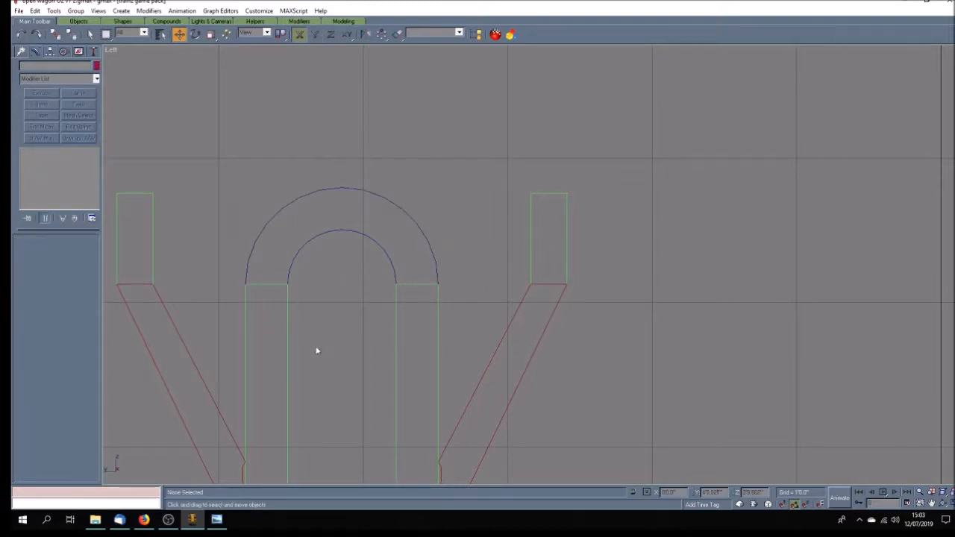
click(288, 312)
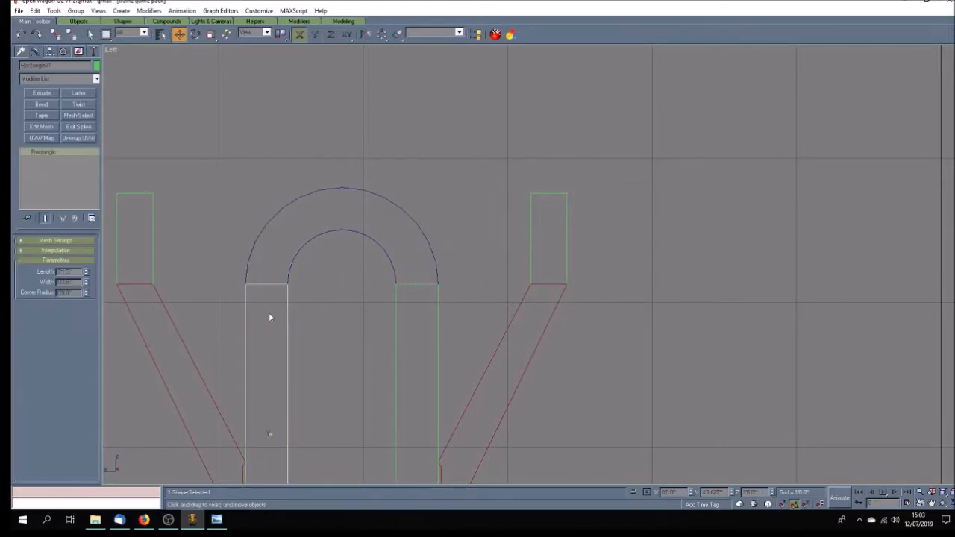
right_click(56, 152)
click(112, 217)
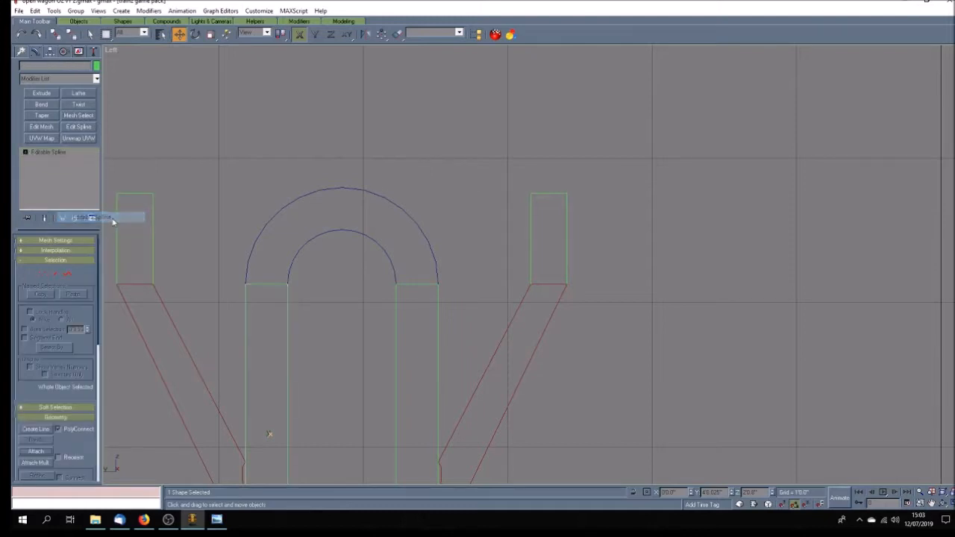
click(25, 151)
click(43, 168)
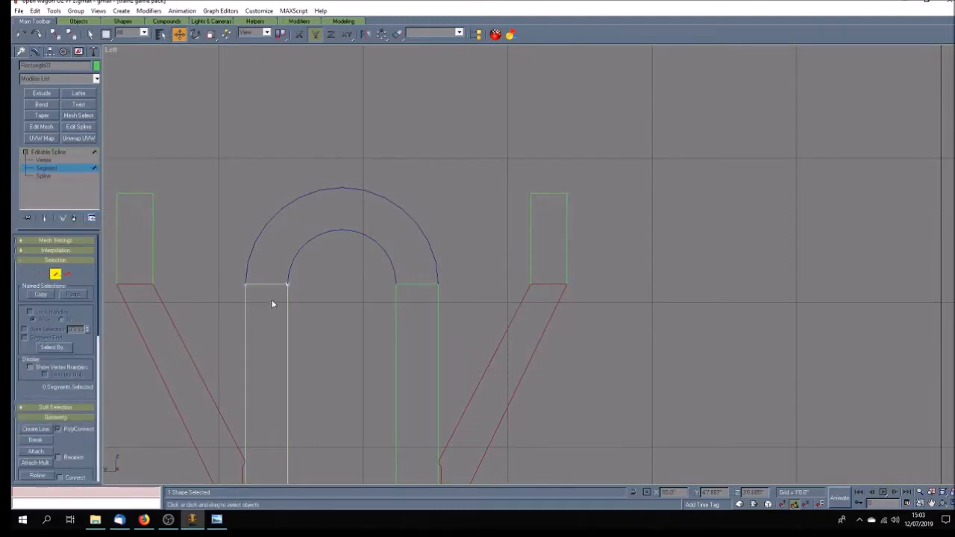
scroll(328, 322, down, 5)
scroll(328, 327, up, 3)
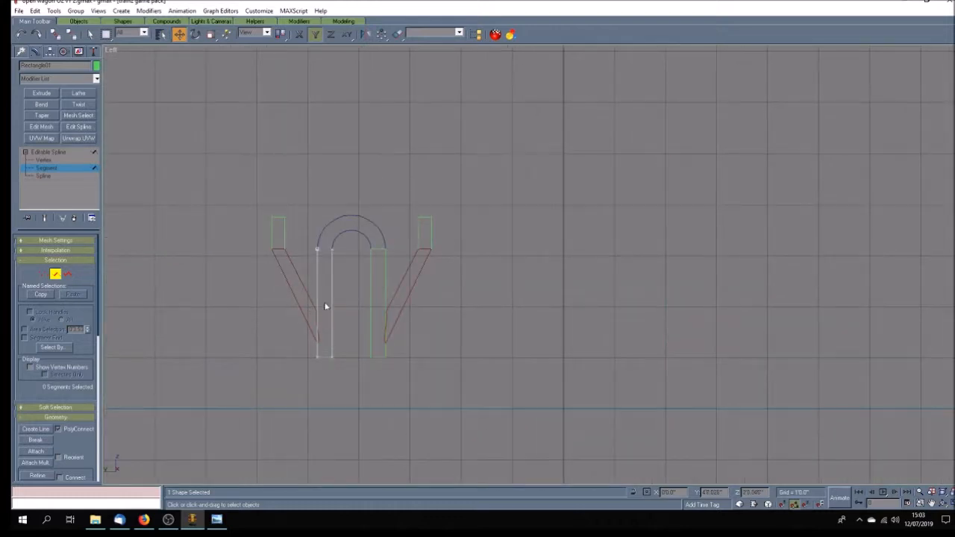
click(60, 152)
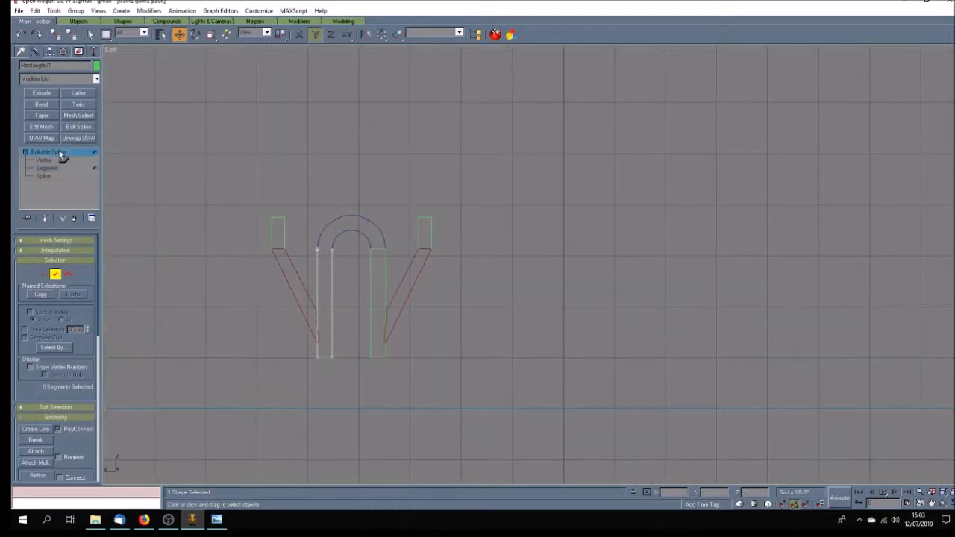
Step: Convert the right-hand leg rectangle to an editable spline and delete its top segment under the arch
click(370, 279)
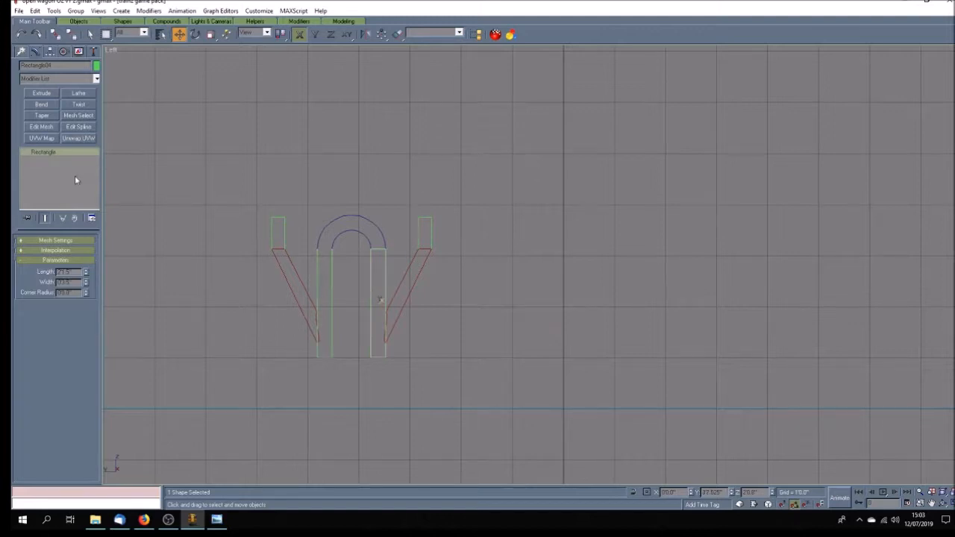
right_click(44, 153)
click(75, 216)
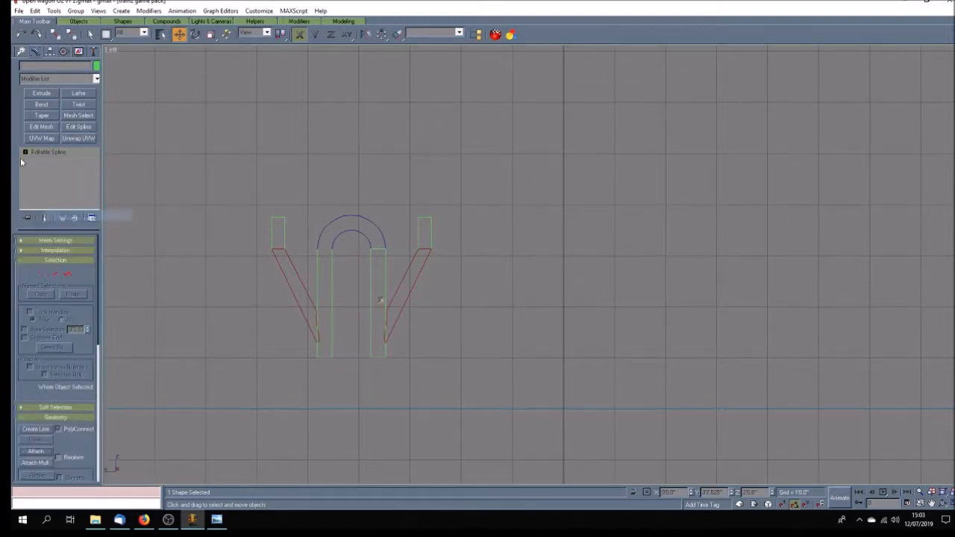
click(47, 167)
click(378, 248)
key(Delete)
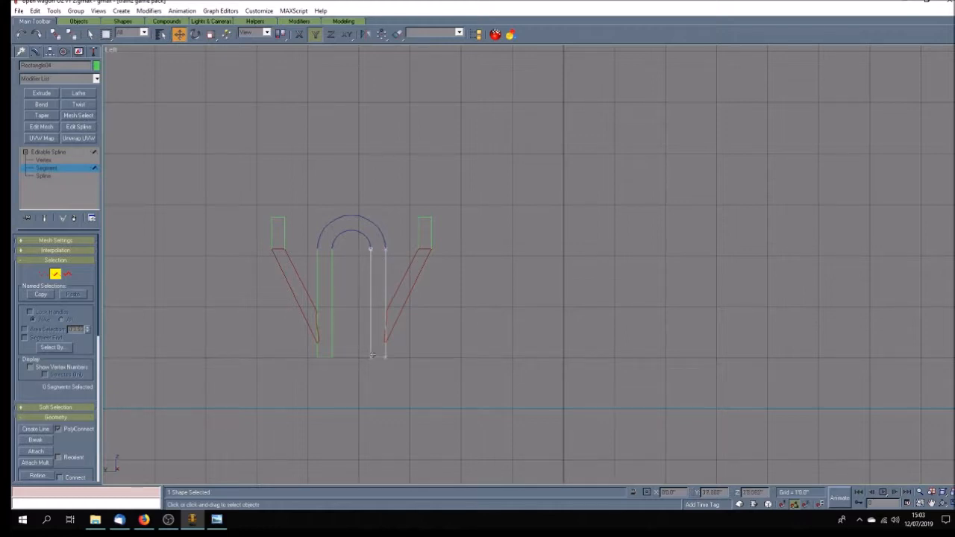
click(58, 152)
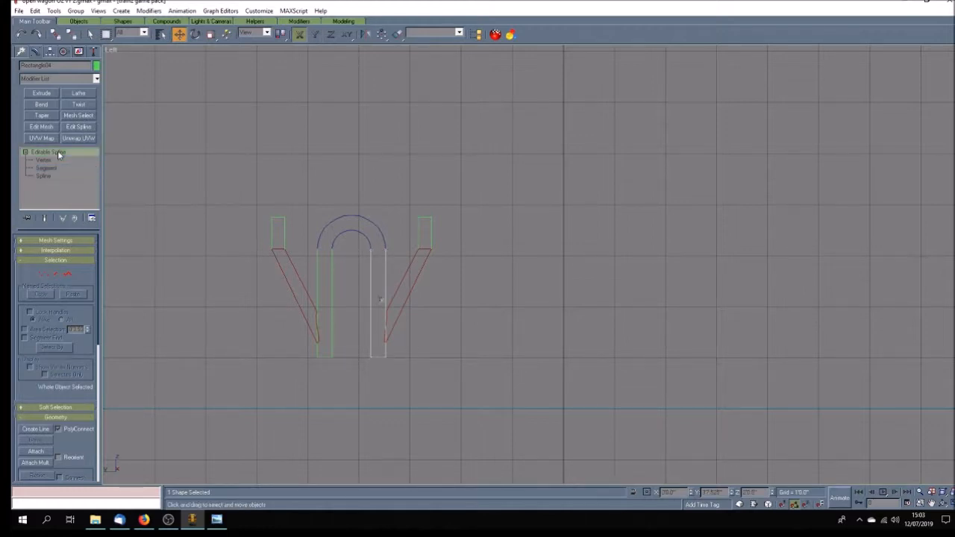
Step: Delete the top segment of the right-hand strut and the end segment lying against the leg
click(404, 342)
click(403, 307)
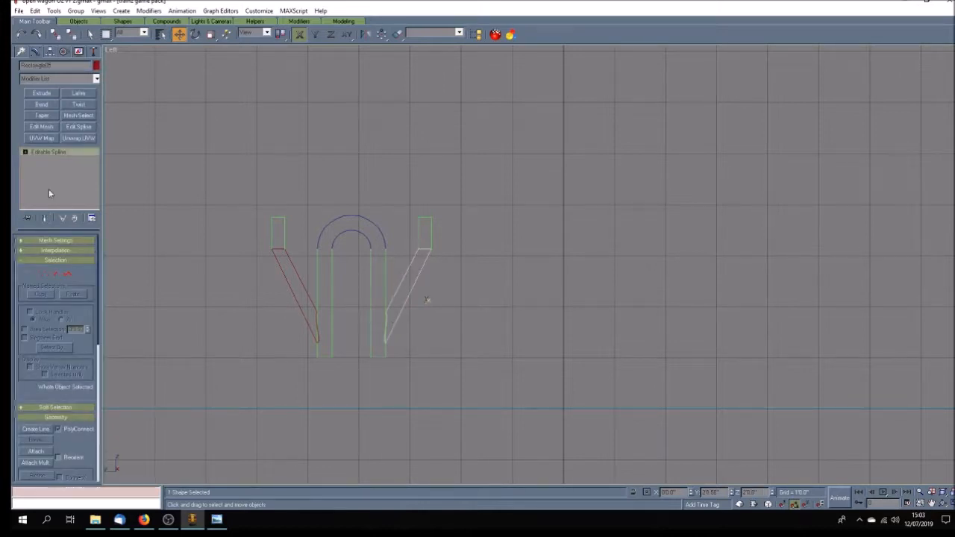
click(25, 152)
click(50, 168)
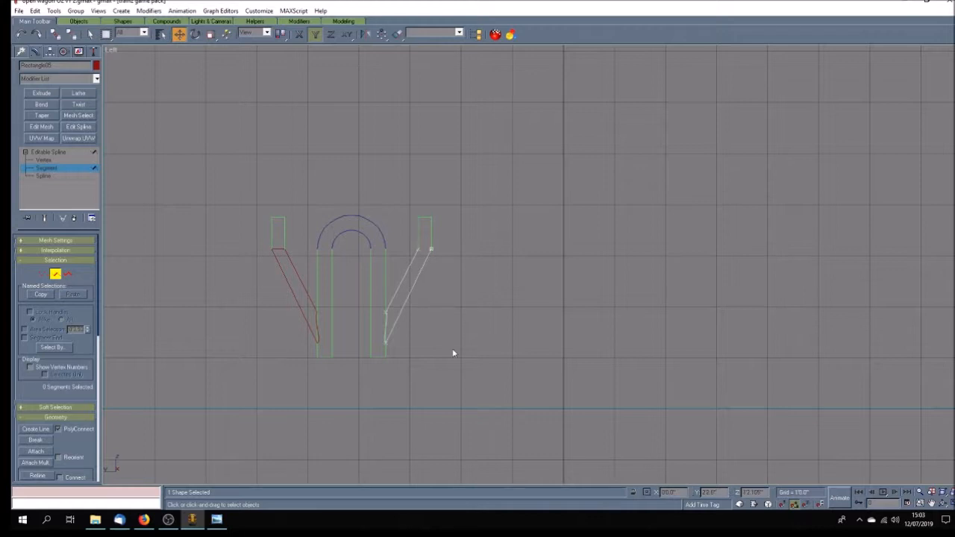
click(384, 326)
click(471, 364)
click(49, 152)
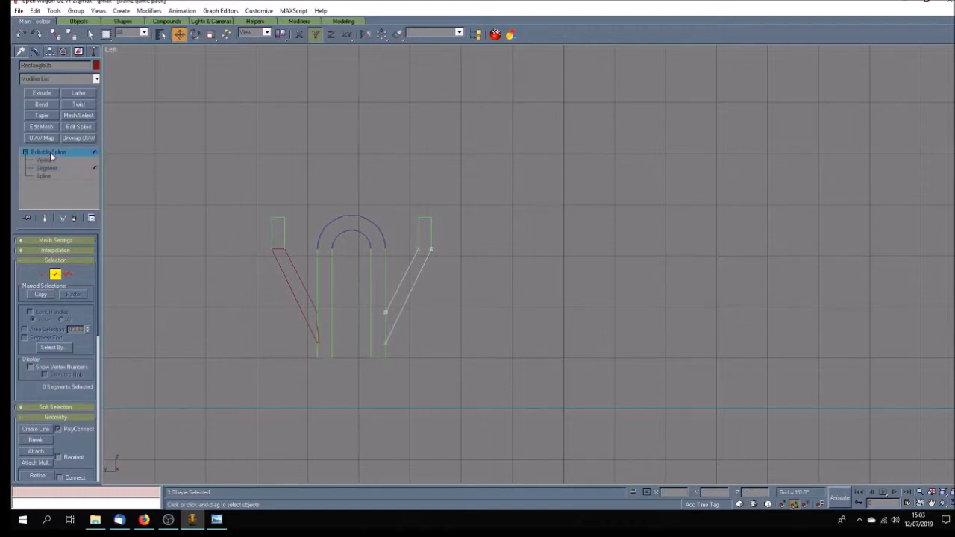
Step: Delete the top segment of the left-hand strut and the end segment lying against the leg
click(242, 282)
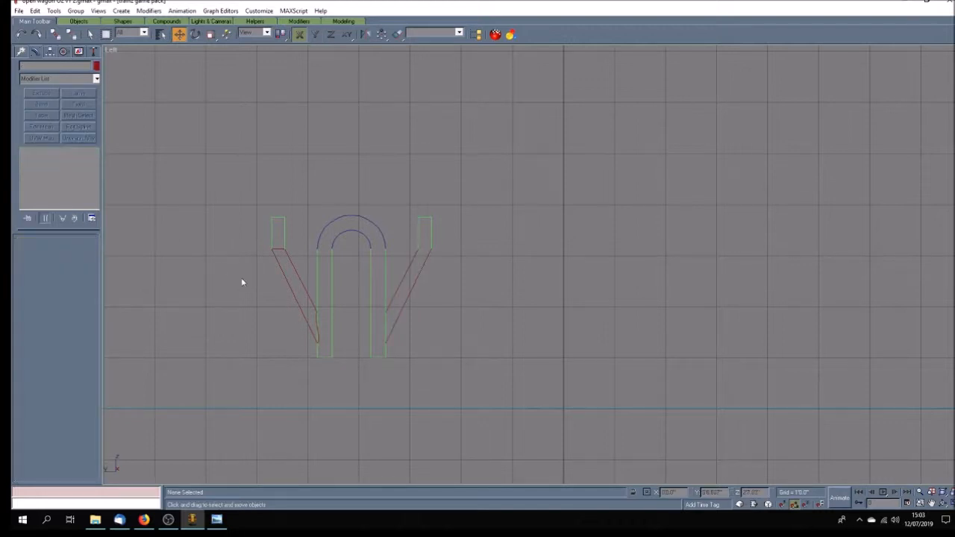
click(302, 288)
click(46, 168)
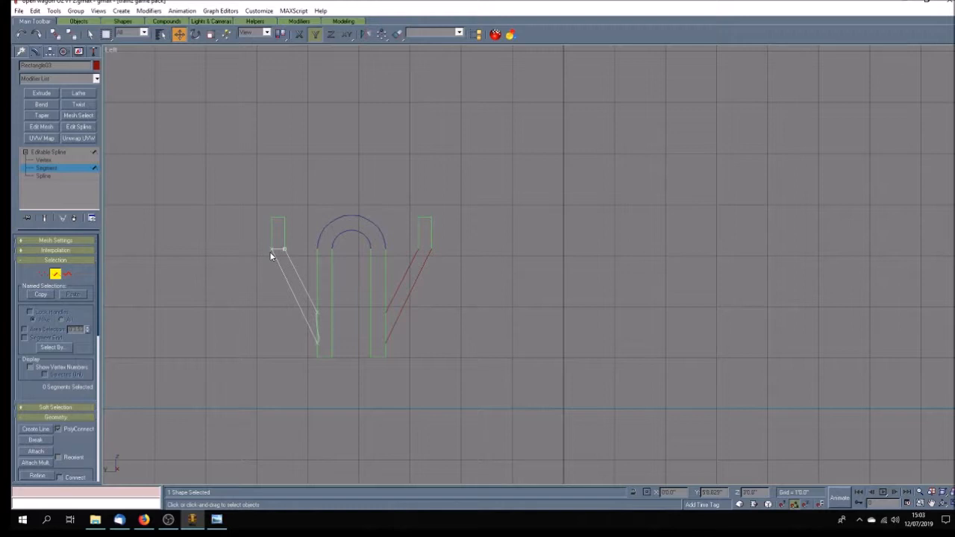
click(277, 251)
key(Delete)
click(317, 323)
key(Delete)
click(61, 153)
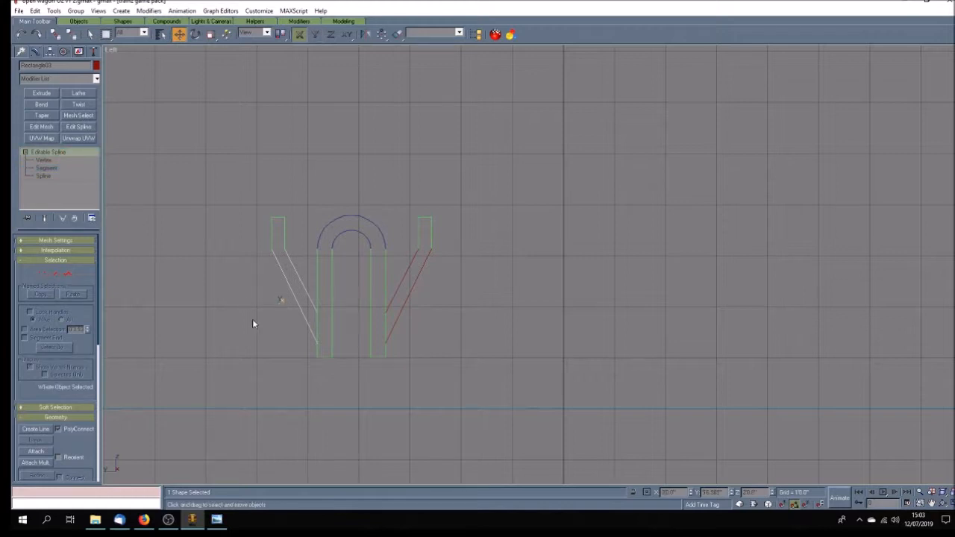
click(259, 329)
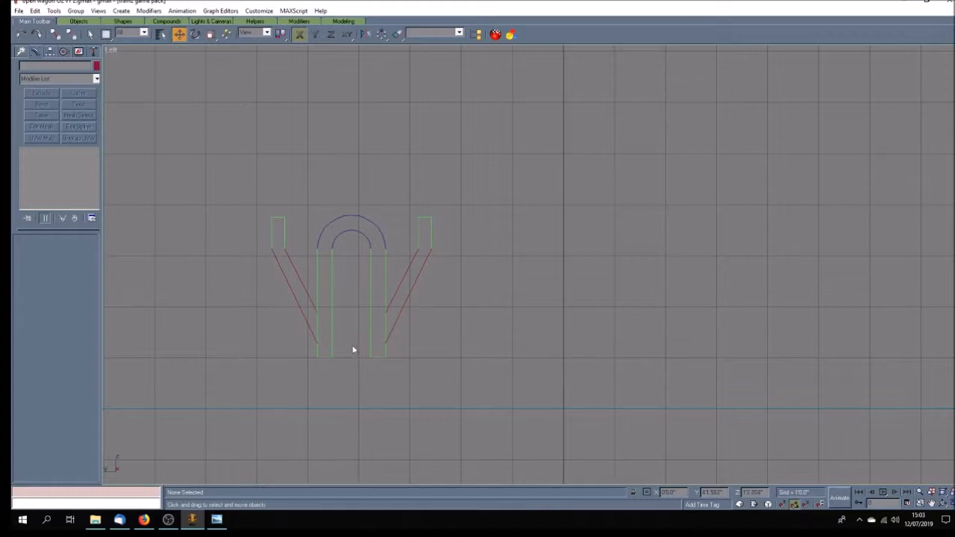
Step: Shade the Left view with Smooth + Highlights to compare the splines with the reference drawing
right_click(112, 51)
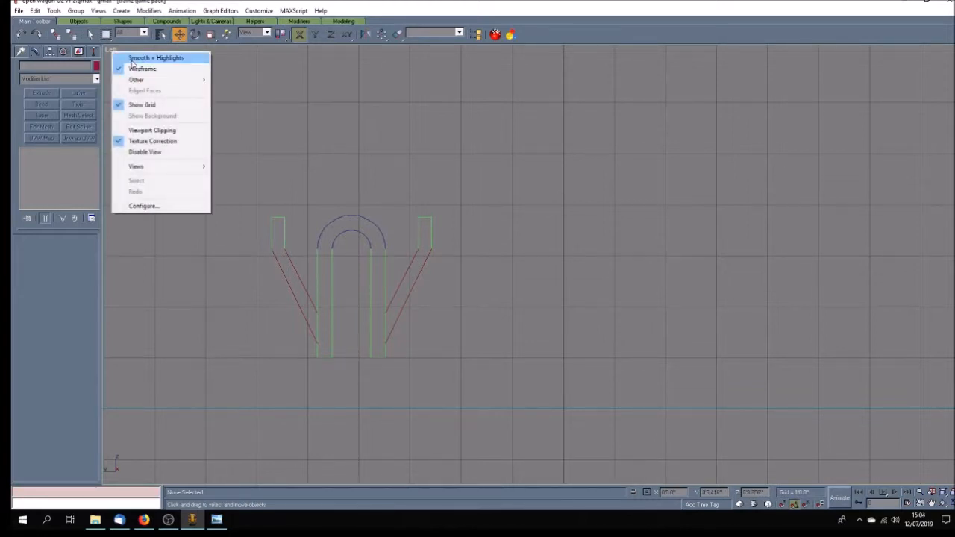
click(149, 118)
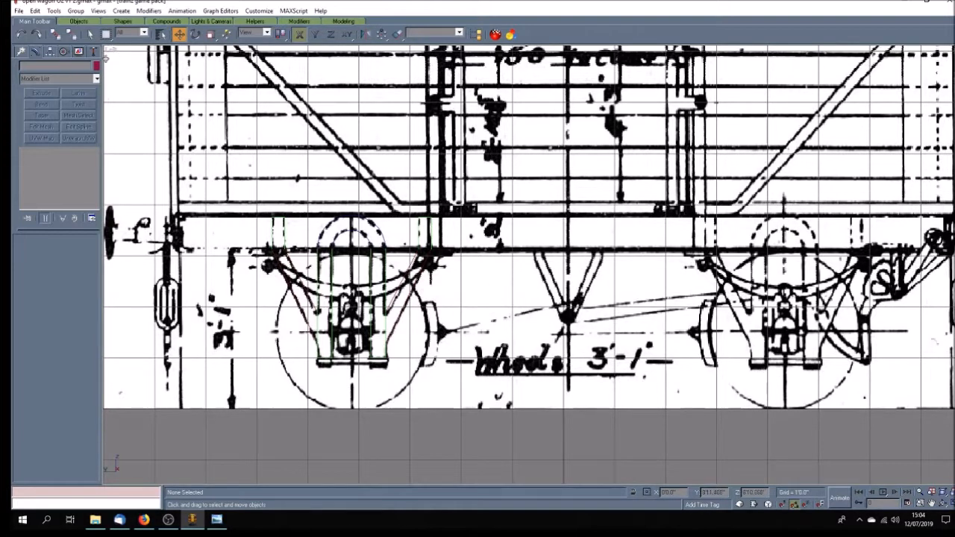
right_click(112, 51)
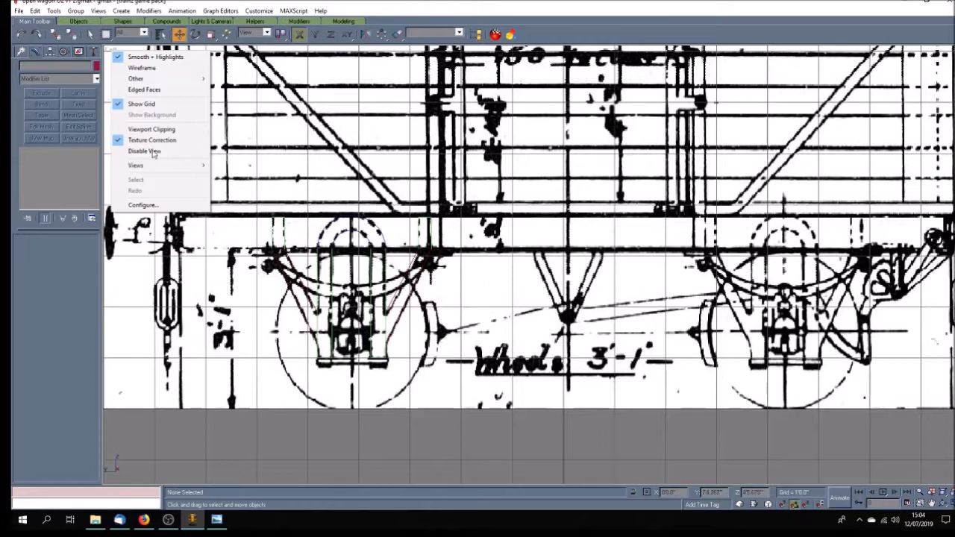
click(70, 315)
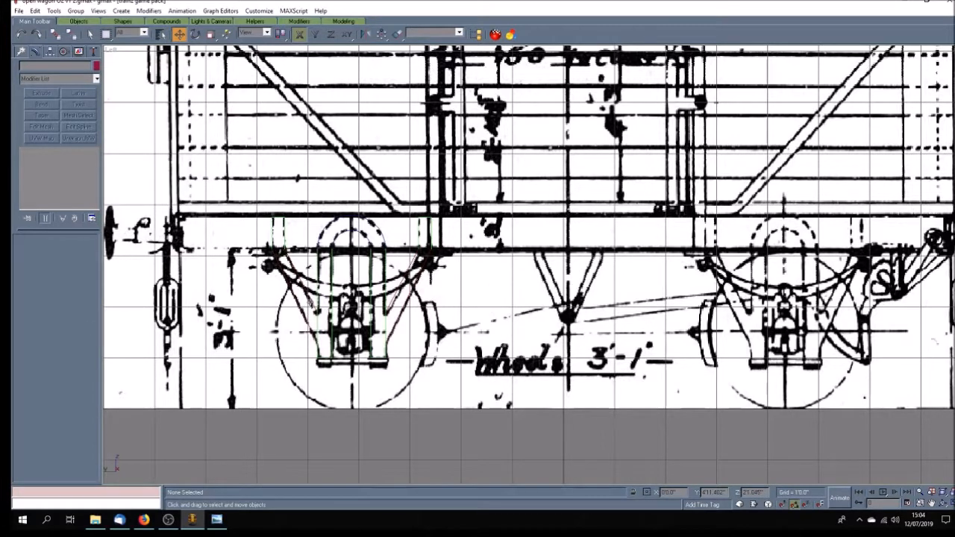
Step: Lower the left-hand strut's inner-edge vertex at the leg about 1 inch to follow the drawing, and return the view to wireframe
click(317, 313)
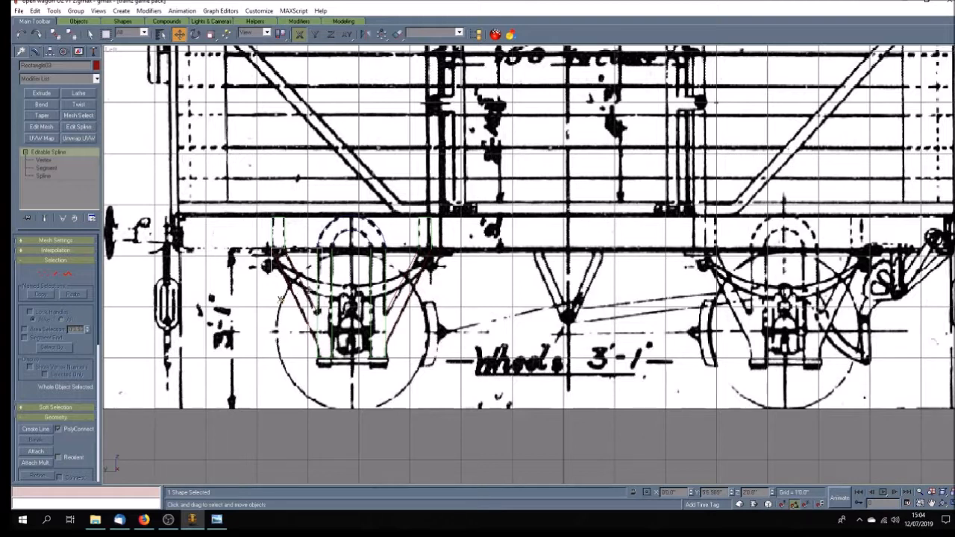
click(54, 161)
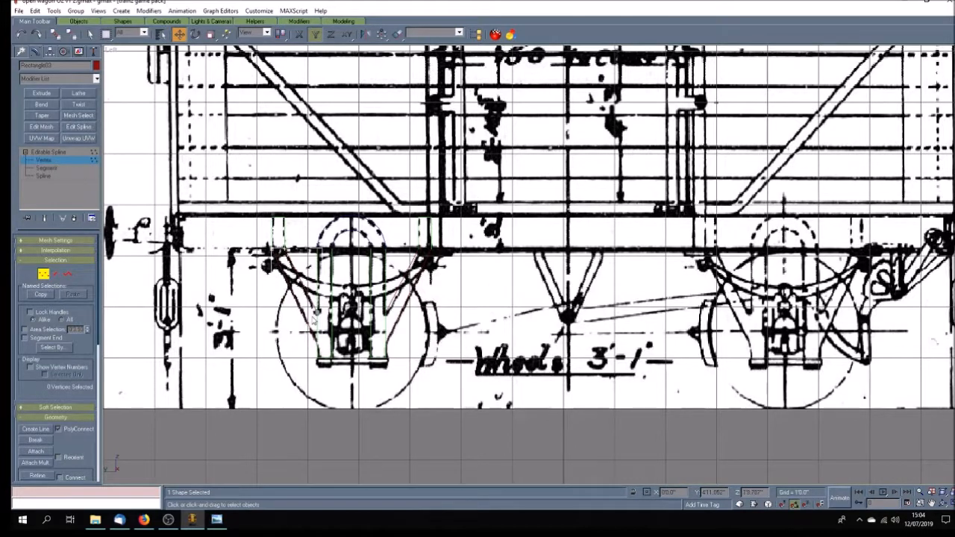
click(314, 312)
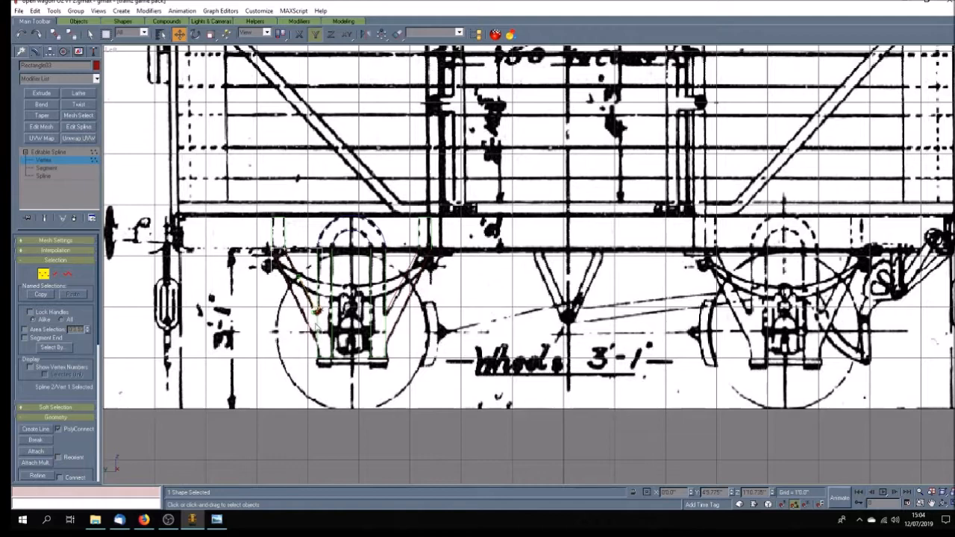
scroll(313, 322, up, 2)
scroll(313, 331, up, 2)
scroll(341, 296, up, 2)
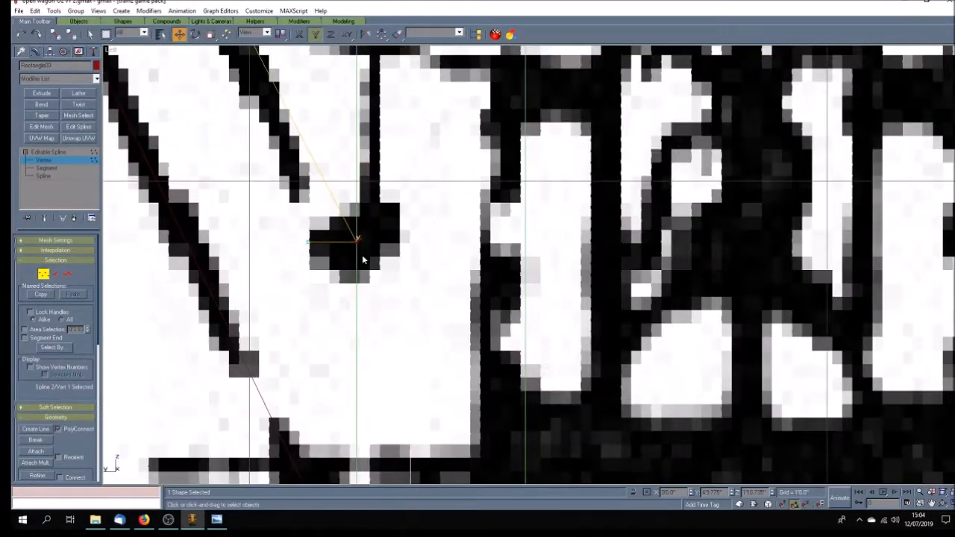
drag(357, 240, 357, 290)
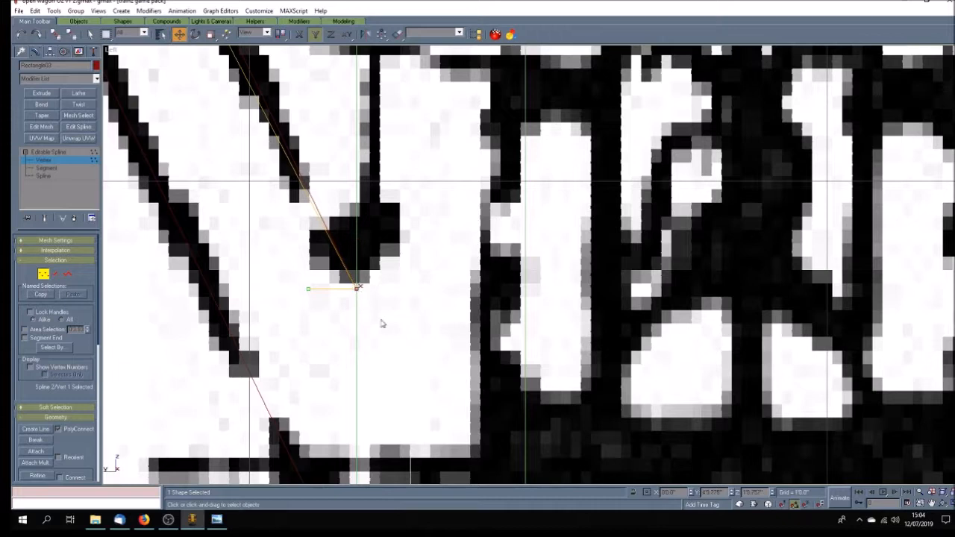
scroll(383, 314, down, 4)
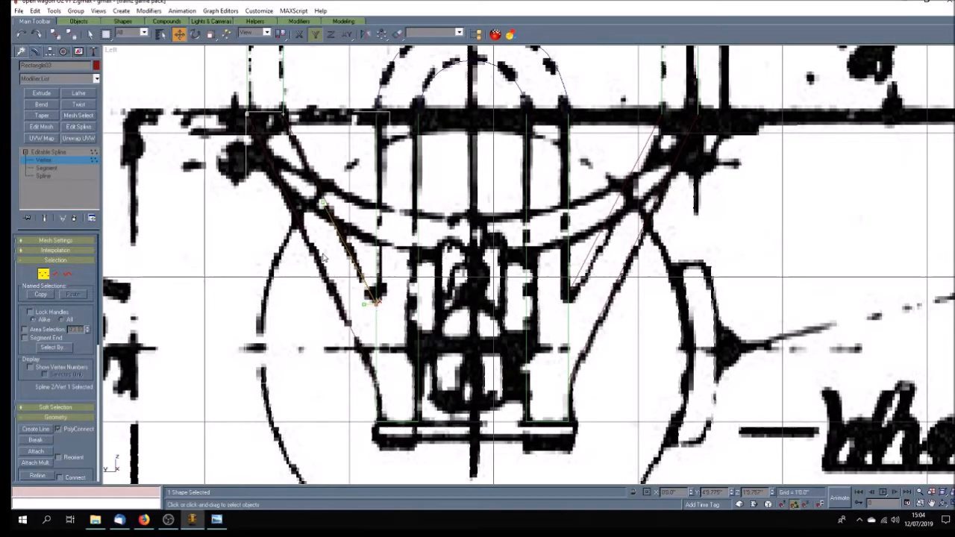
right_click(113, 50)
click(122, 68)
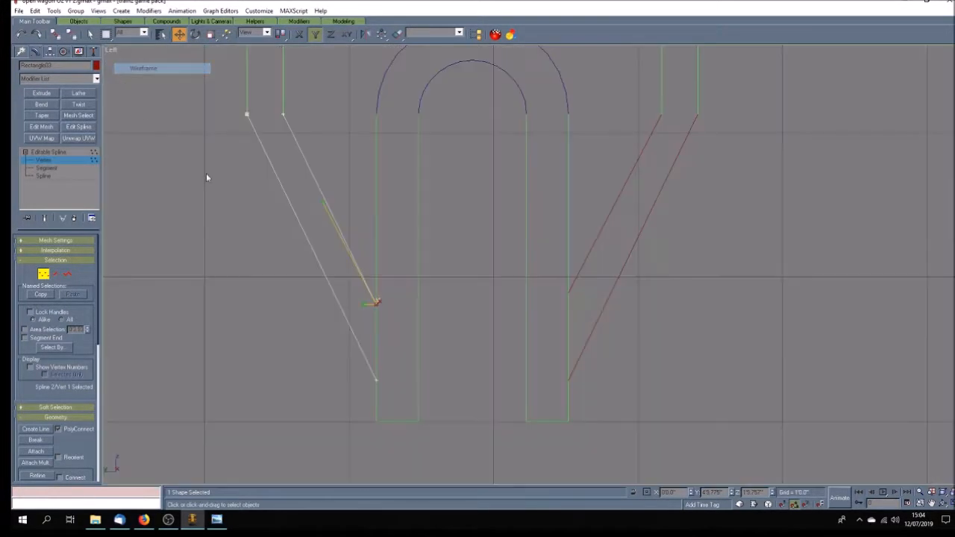
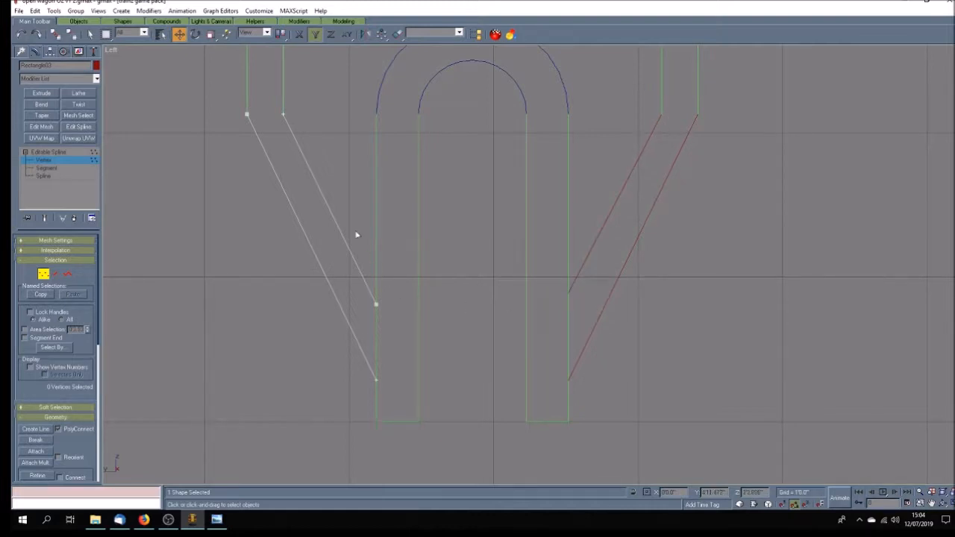
Step: Match the right-hand strut's inner-edge vertex at the leg to the left-hand one by setting its Z position to 1'9.757"
drag(361, 294, 394, 325)
click(78, 153)
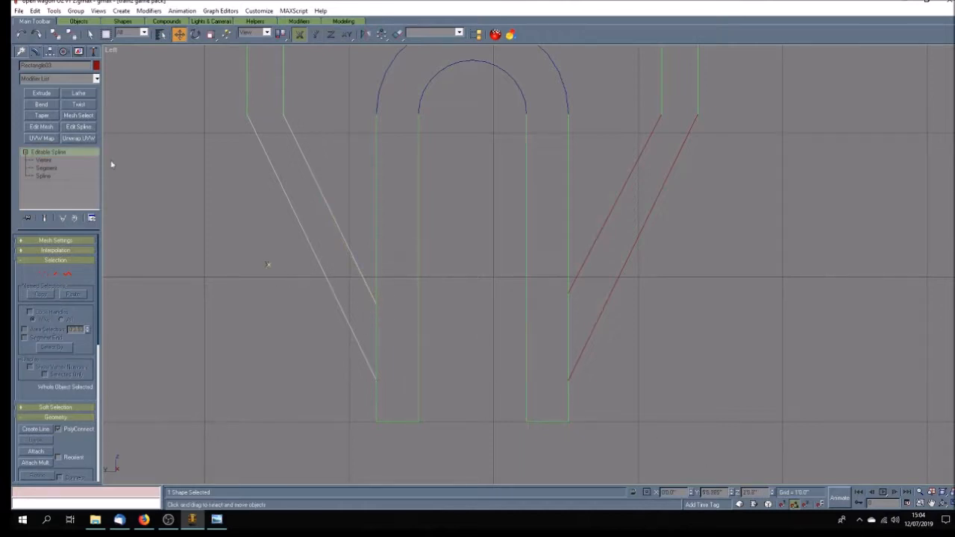
click(584, 260)
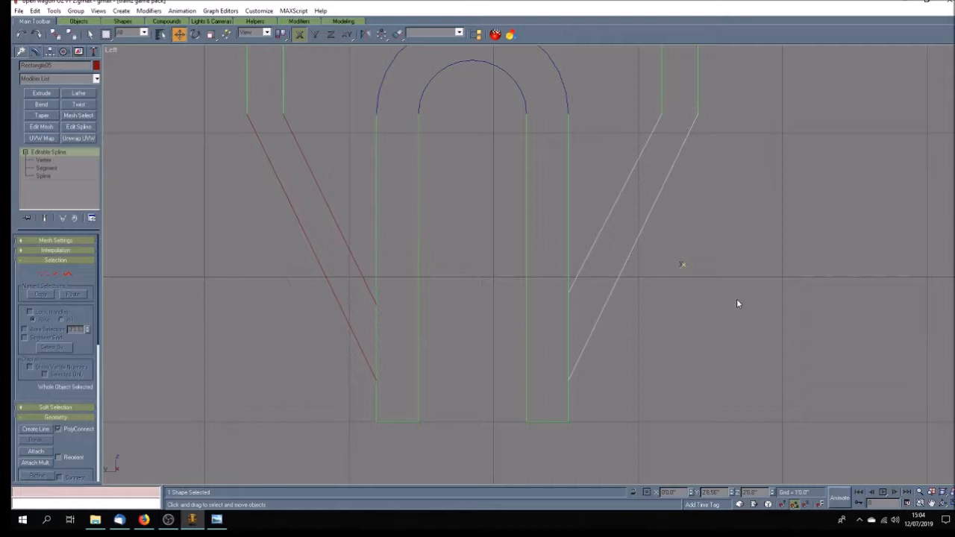
click(42, 161)
drag(551, 280, 581, 306)
double_click(752, 492)
text(15.75)
key(Return)
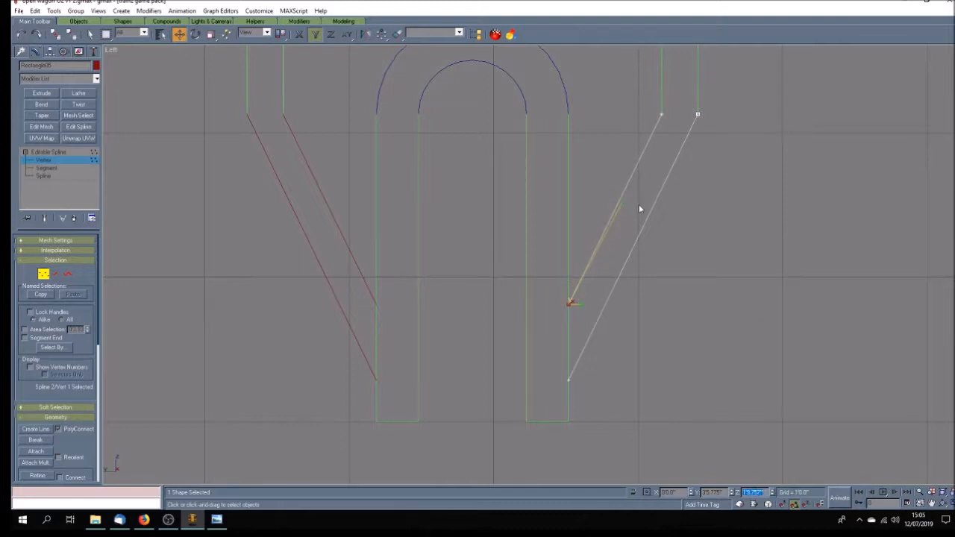
Step: Adjust the Bezier handle of the right-hand strut's lowered vertex so its inner edge runs straight, and deselect the strut
drag(621, 204, 620, 203)
drag(616, 202, 617, 199)
click(445, 324)
click(68, 153)
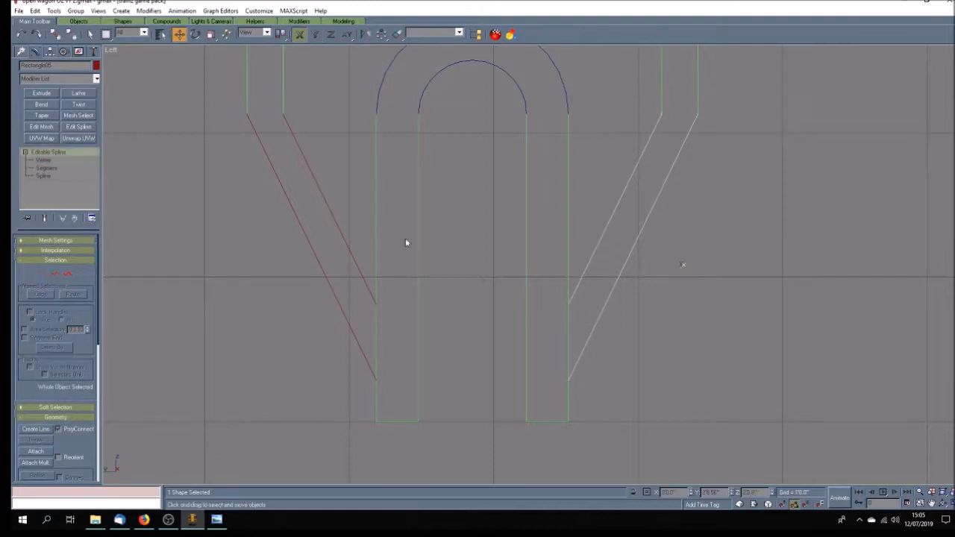
click(660, 383)
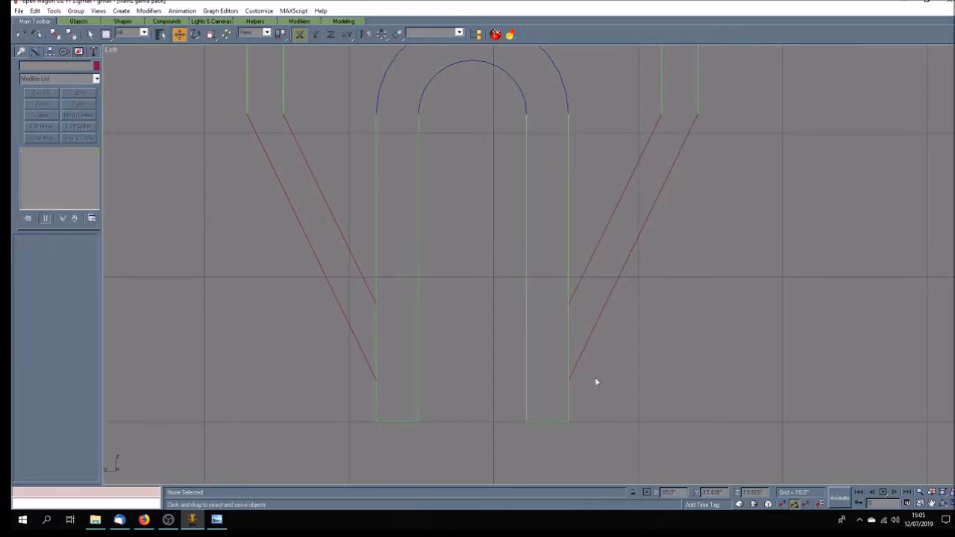
scroll(589, 391, up, 5)
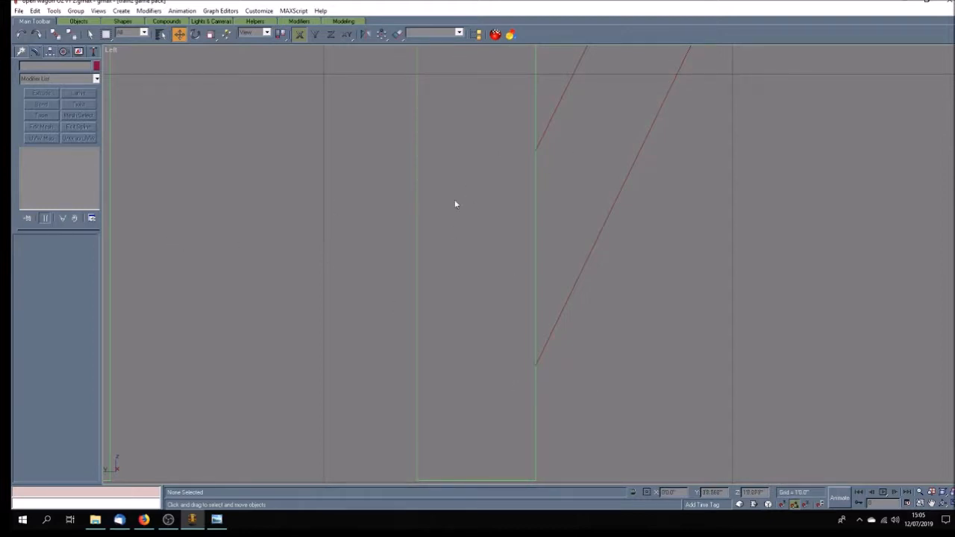
Step: Refine the right-hand leg's outer edge with two new vertices near where the strut's two edges meet it
click(418, 191)
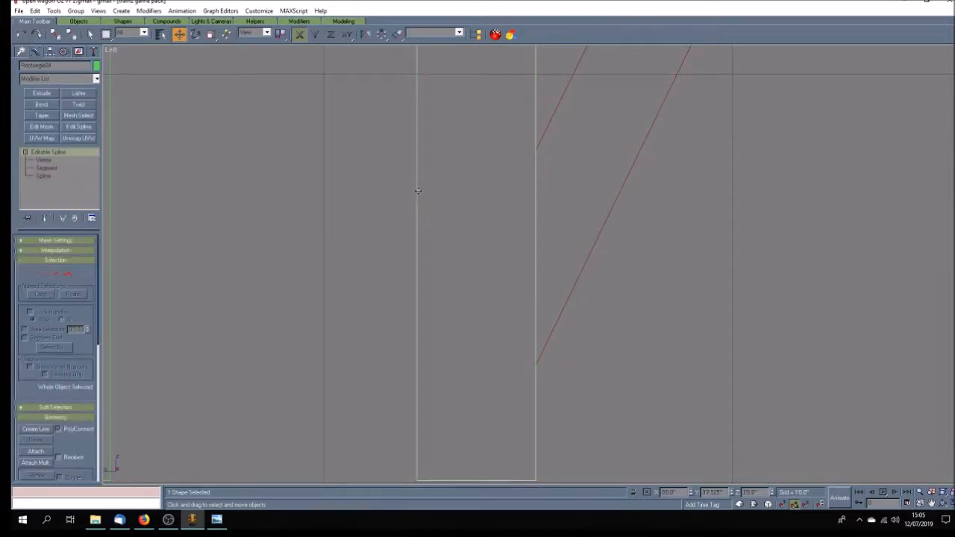
click(50, 159)
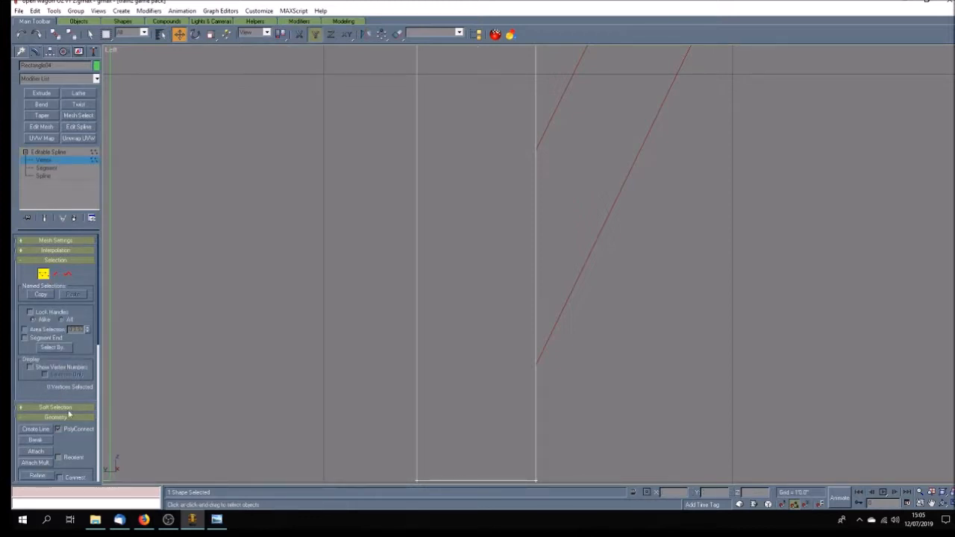
scroll(75, 445, down, 2)
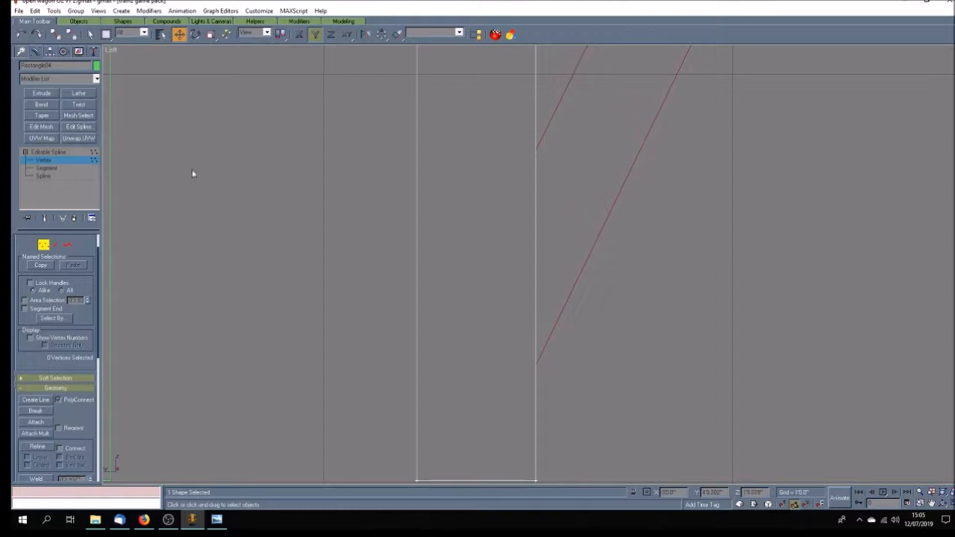
drag(81, 416, 85, 345)
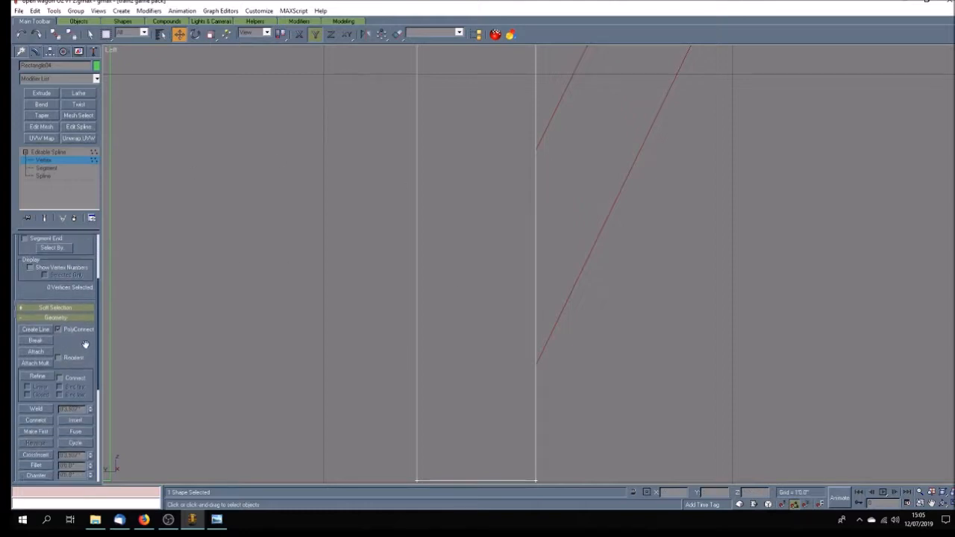
click(40, 378)
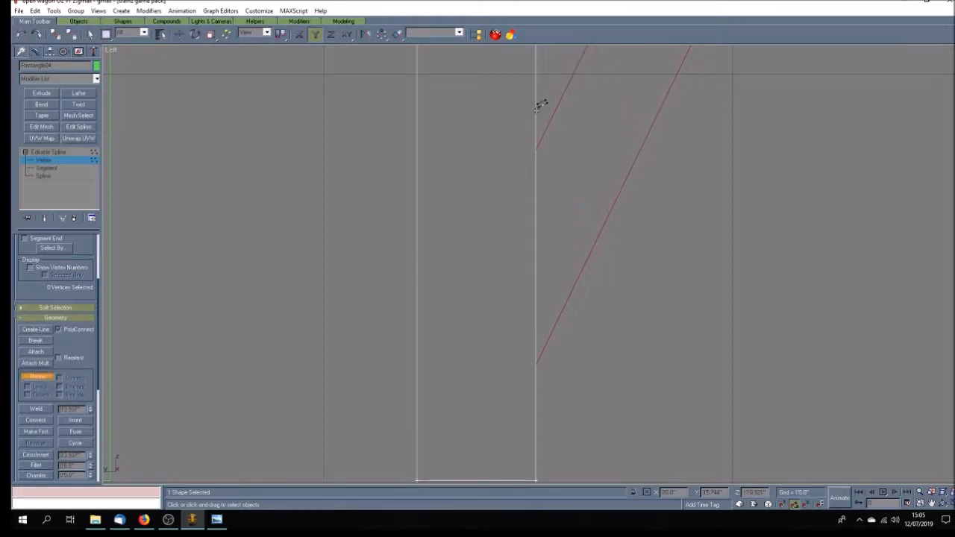
click(535, 157)
click(535, 355)
click(37, 378)
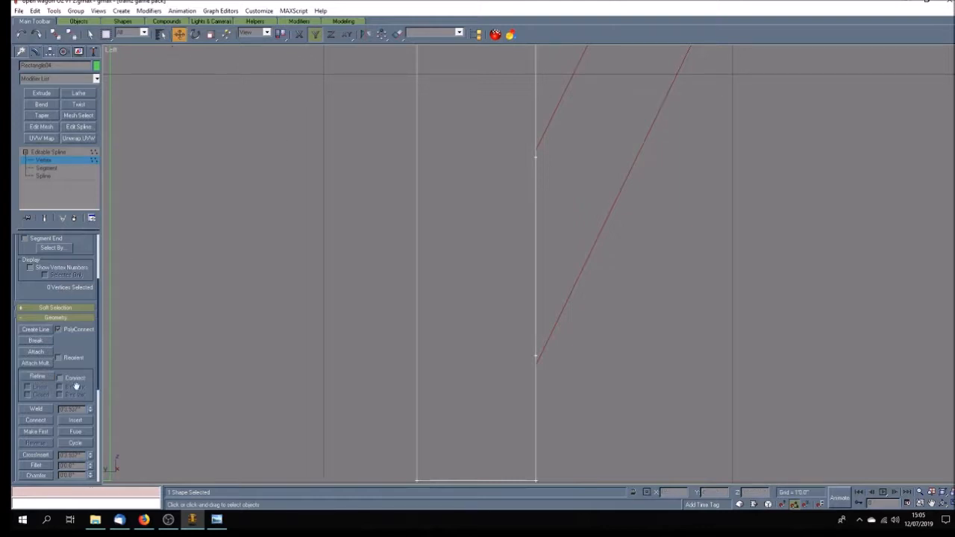
Step: Move the upper new vertex on the right-hand leg vertically onto the end of the strut's inner edge
click(535, 154)
scroll(543, 152, up, 5)
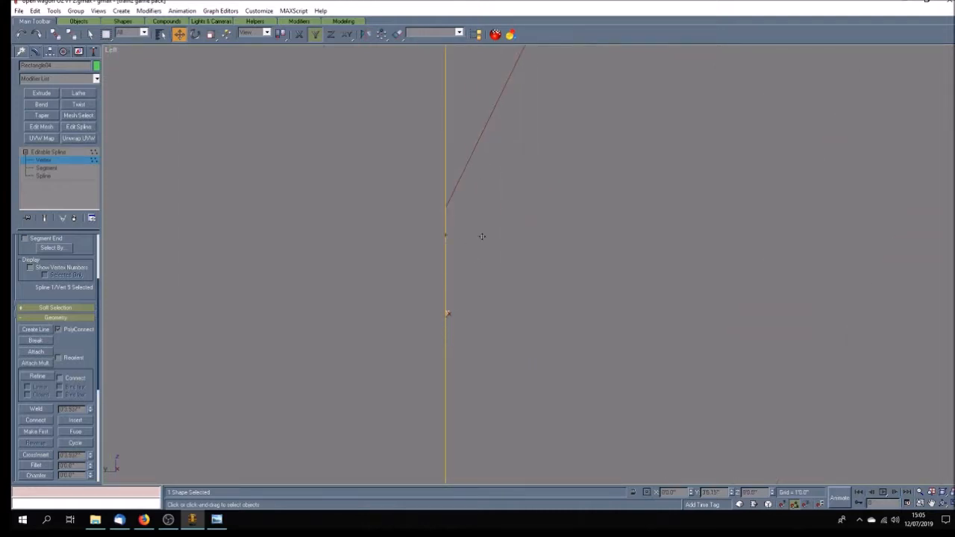
drag(484, 209, 481, 208)
scroll(460, 206, up, 2)
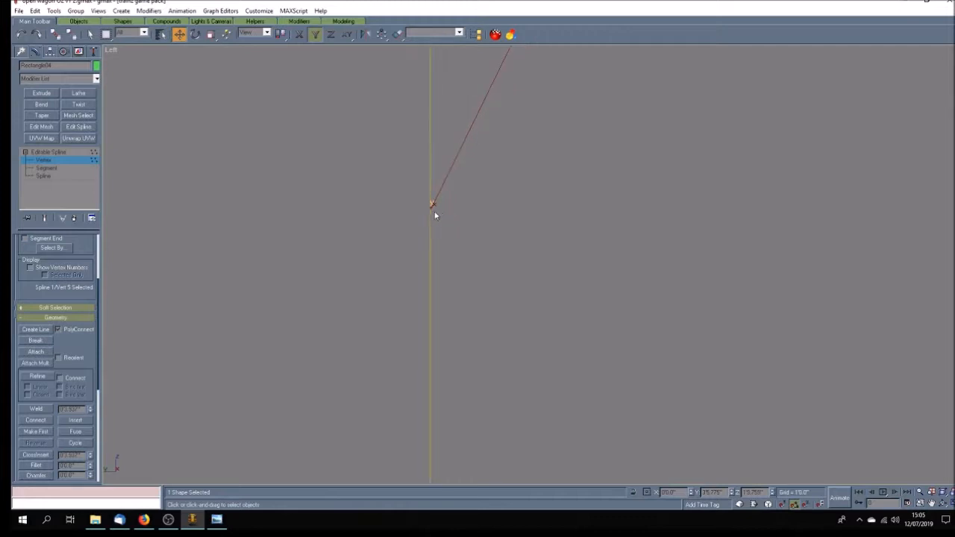
drag(450, 221, 450, 225)
Step: Move the lower new vertex on the right-hand leg vertically onto the end of the strut's outer edge
scroll(450, 213, down, 5)
scroll(448, 254, up, 3)
scroll(438, 278, up, 3)
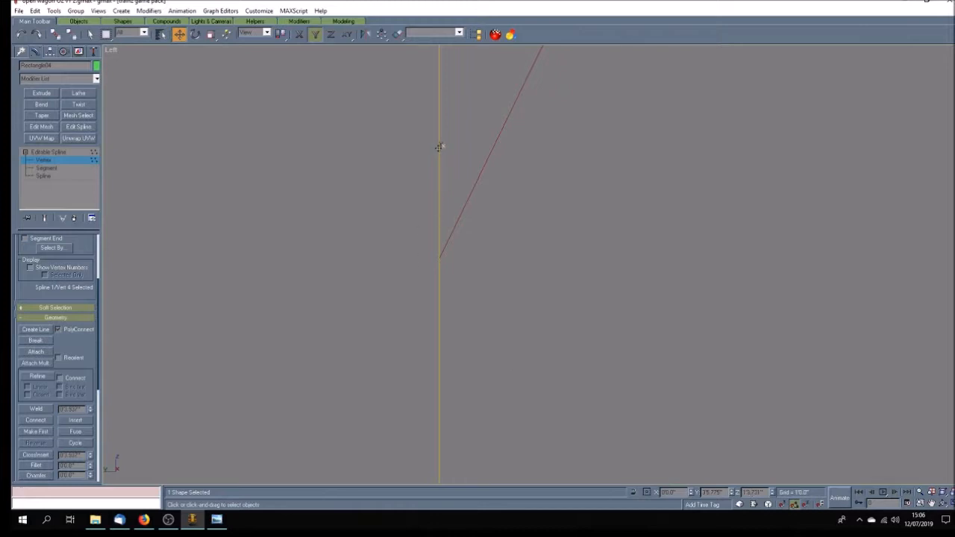
drag(439, 147, 456, 256)
mouse_move(453, 263)
middle_down()
mouse_move(427, 252)
mouse_move(452, 256)
middle_up()
click(440, 264)
scroll(452, 256, down, 3)
scroll(485, 234, down, 3)
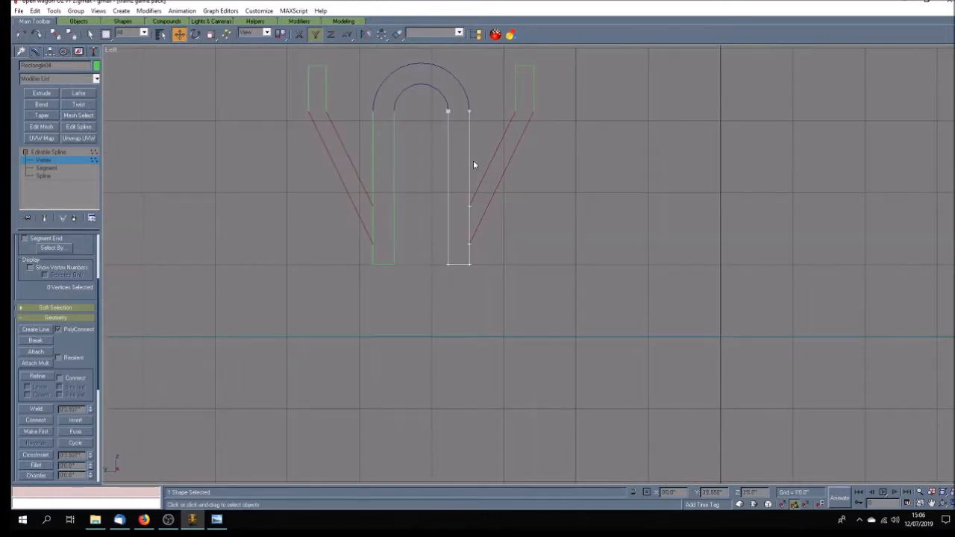
Step: Delete the right-hand leg's segment between the two strut junctions and leave segment editing
click(46, 168)
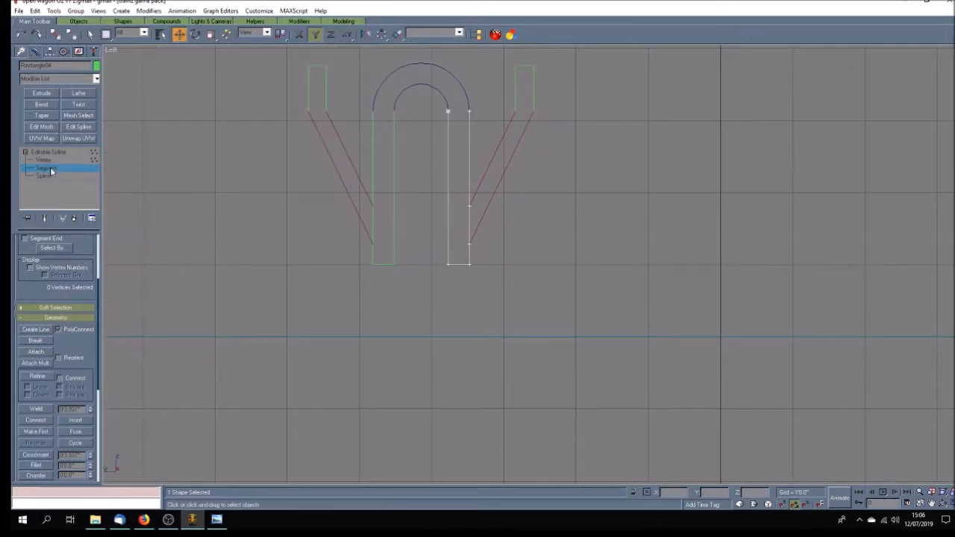
click(470, 221)
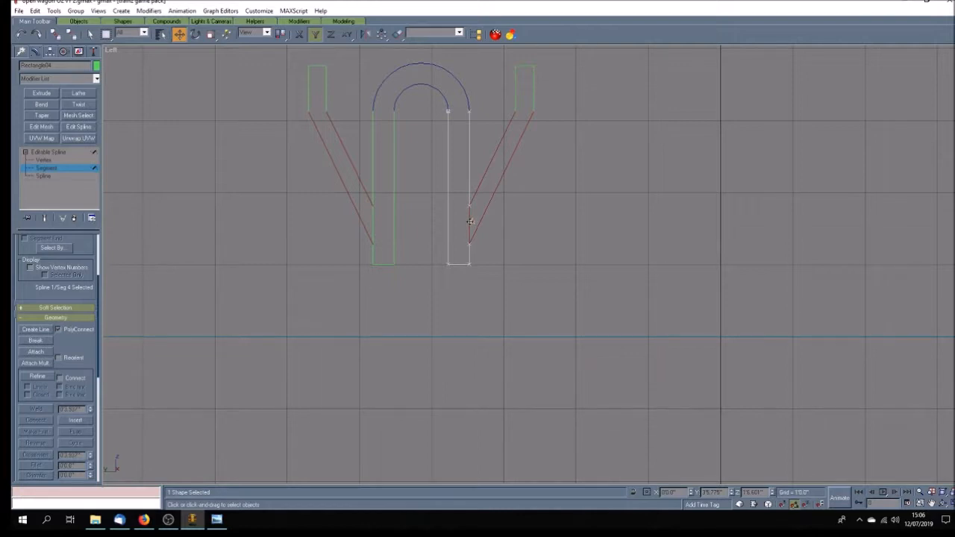
click(469, 225)
click(70, 153)
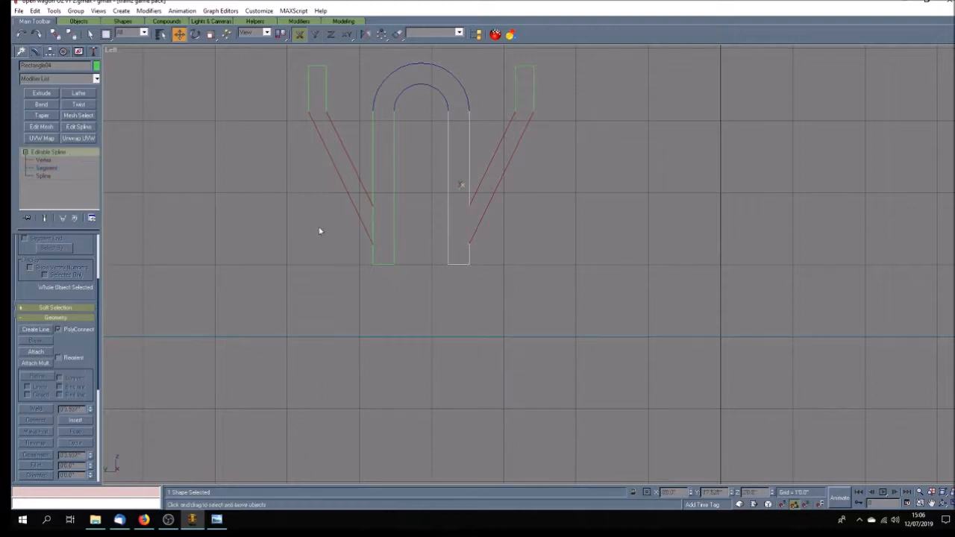
Step: Align the right-hand leg's pivot to the world, affecting the pivot only
click(325, 251)
click(449, 222)
click(49, 50)
click(56, 114)
click(67, 190)
click(78, 114)
Step: Clone the right-hand leg, move the clone between the two legs and turn it around vertically so its gap faces the left-hand strut
click(35, 11)
click(46, 84)
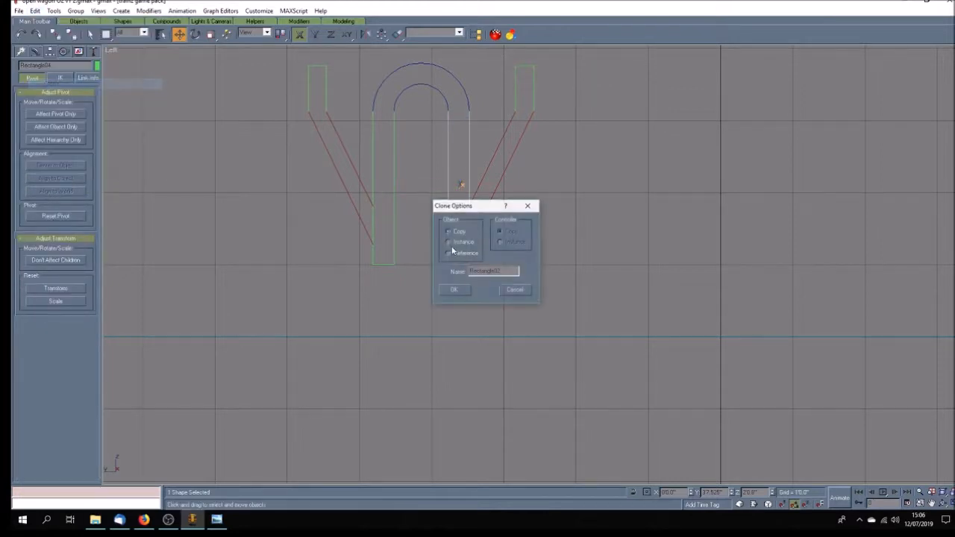
click(453, 291)
drag(446, 204, 412, 205)
click(196, 35)
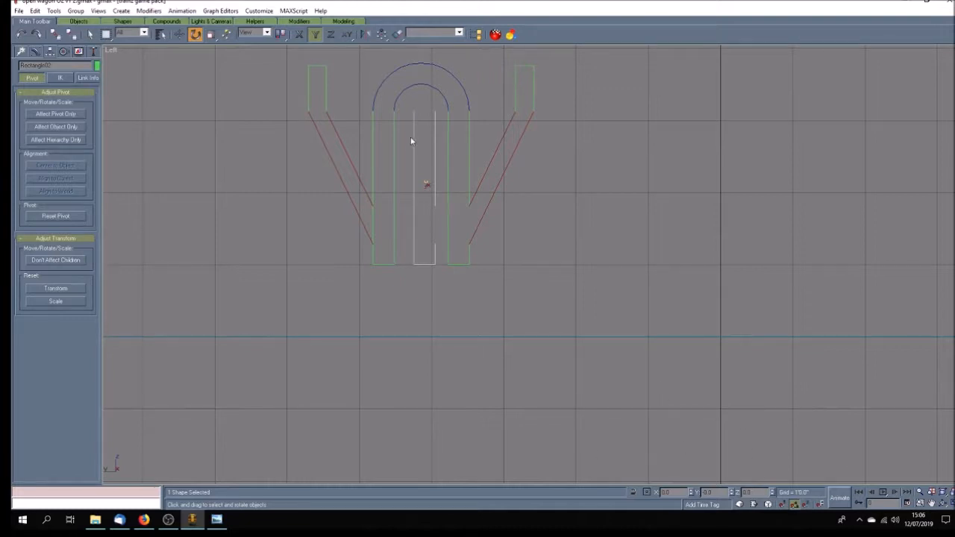
drag(412, 138, 420, 232)
Step: Align the turned leg to the original left-hand leg by X Position, centre to centre, and delete the original left-hand leg
click(396, 34)
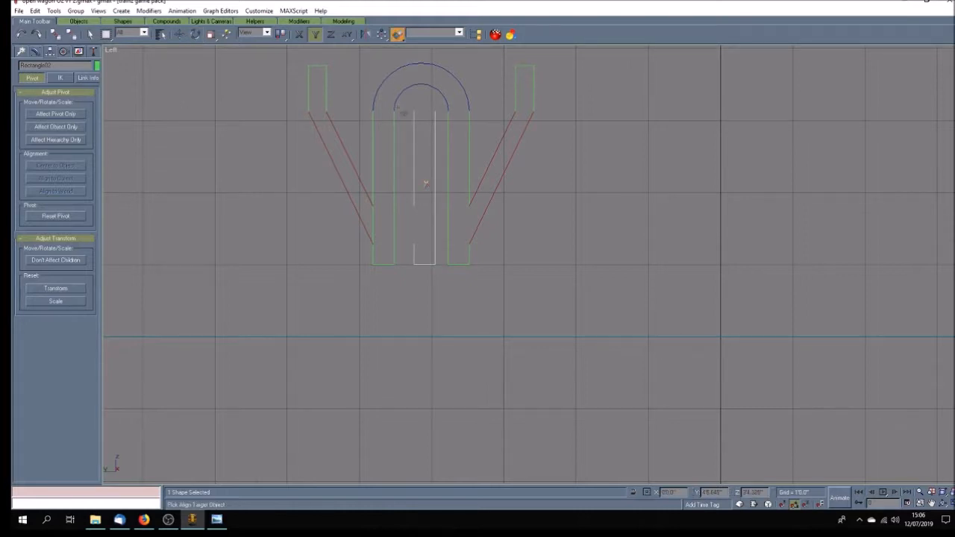
click(376, 172)
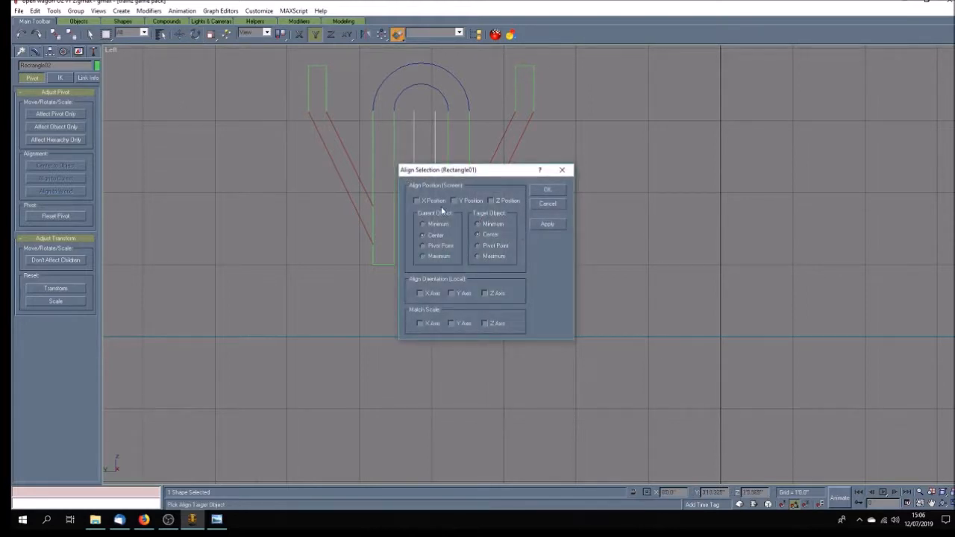
click(438, 200)
click(547, 191)
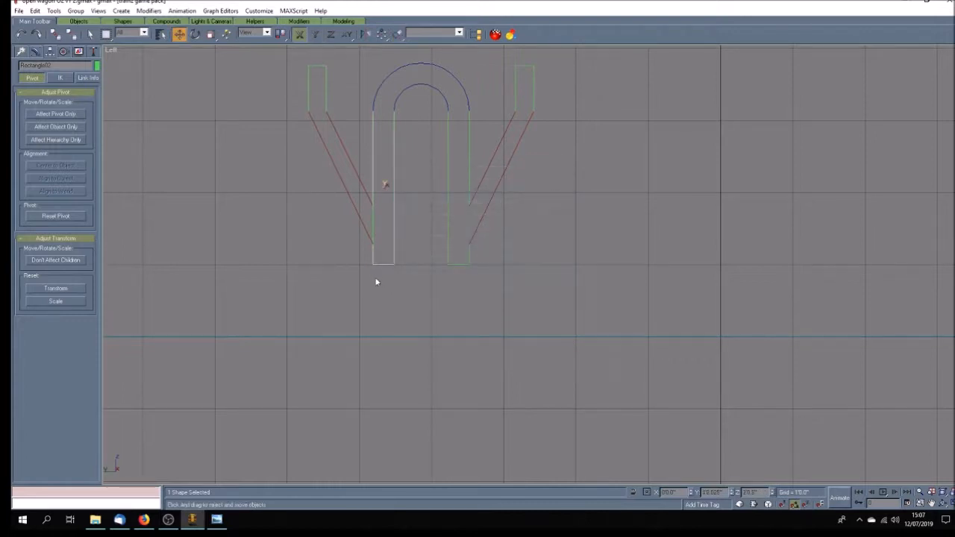
click(411, 229)
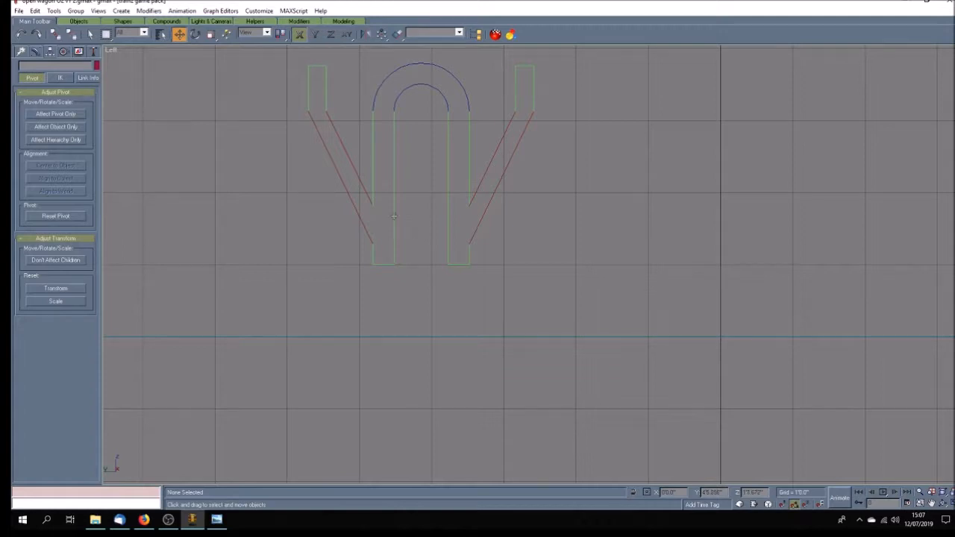
Step: Compare the axle-guard outline with the reference drawing using Smooth + Highlights shading in the Left view, and return to wireframe
scroll(375, 207, up, 10)
scroll(366, 206, down, 10)
scroll(367, 214, up, 2)
right_click(112, 51)
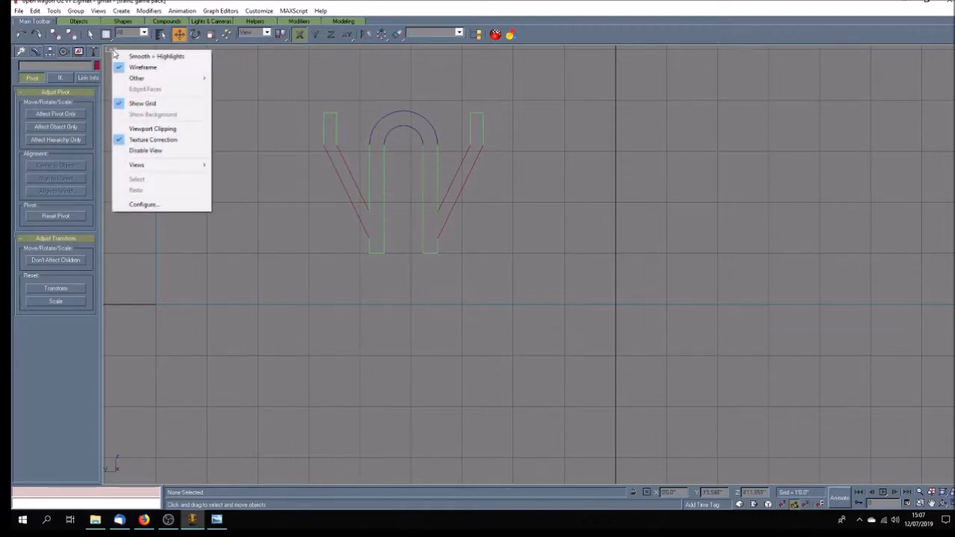
click(117, 55)
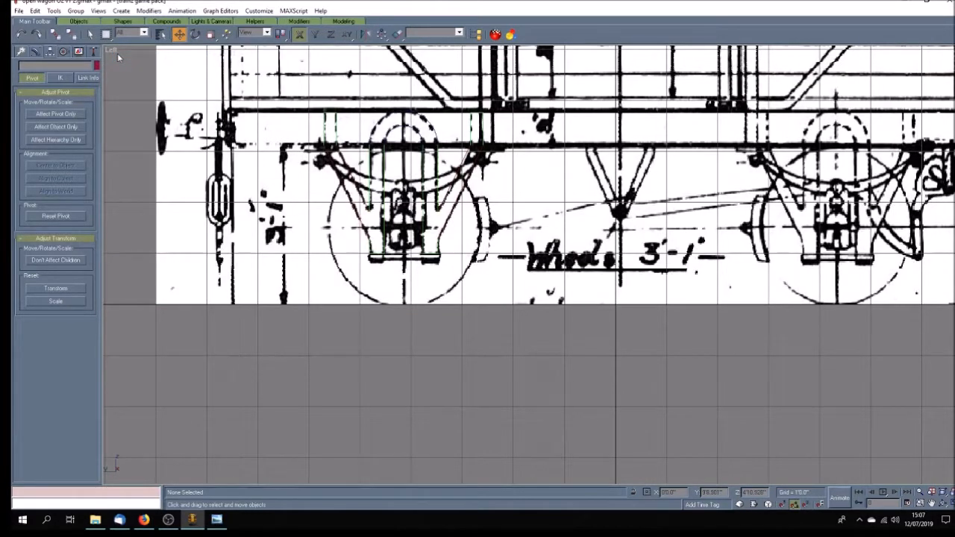
right_click(113, 50)
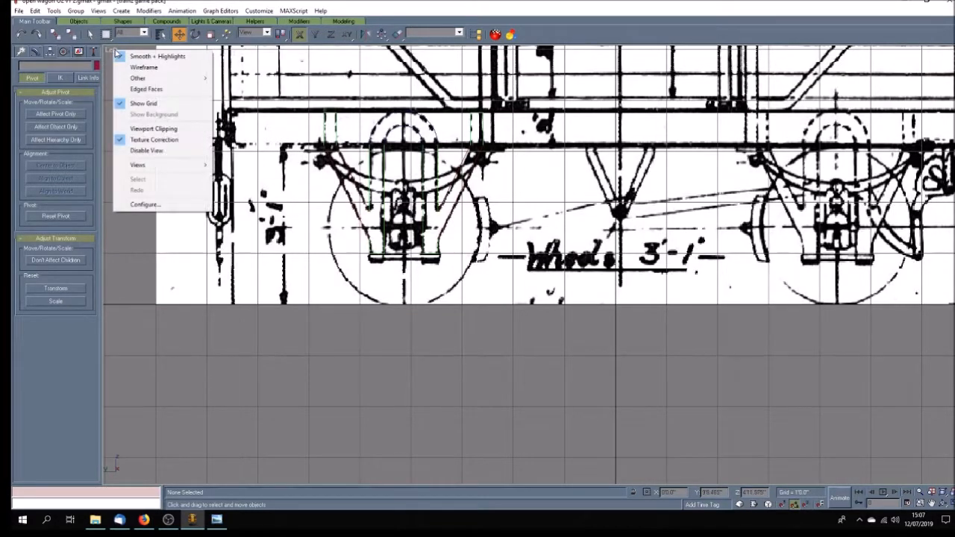
click(127, 68)
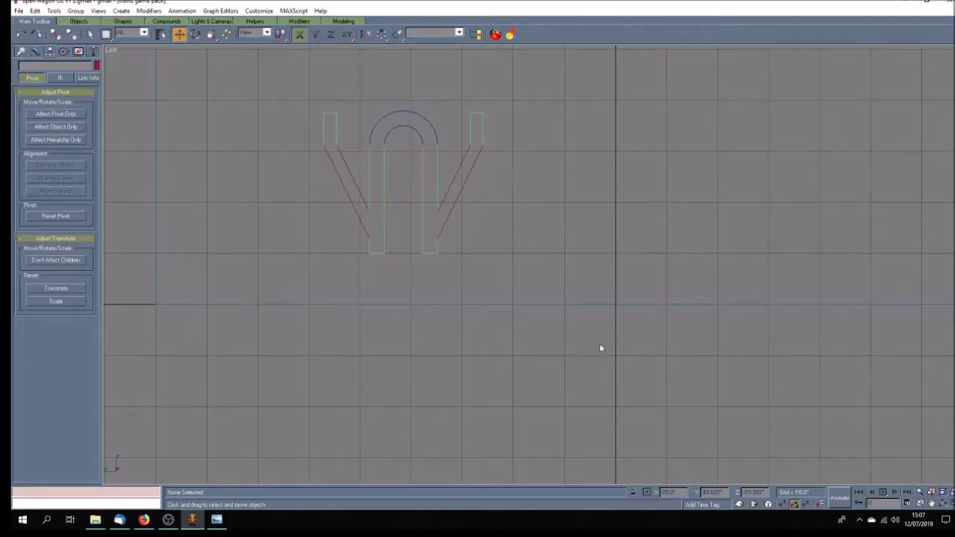
Step: Show all four viewports and examine the outline edge-on in the Top view for pieces out of plane
click(932, 503)
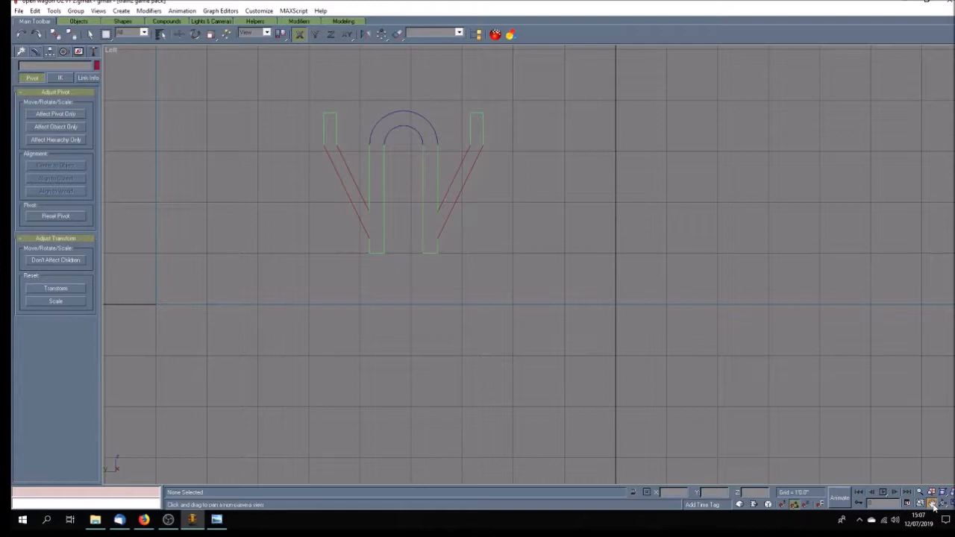
key(w)
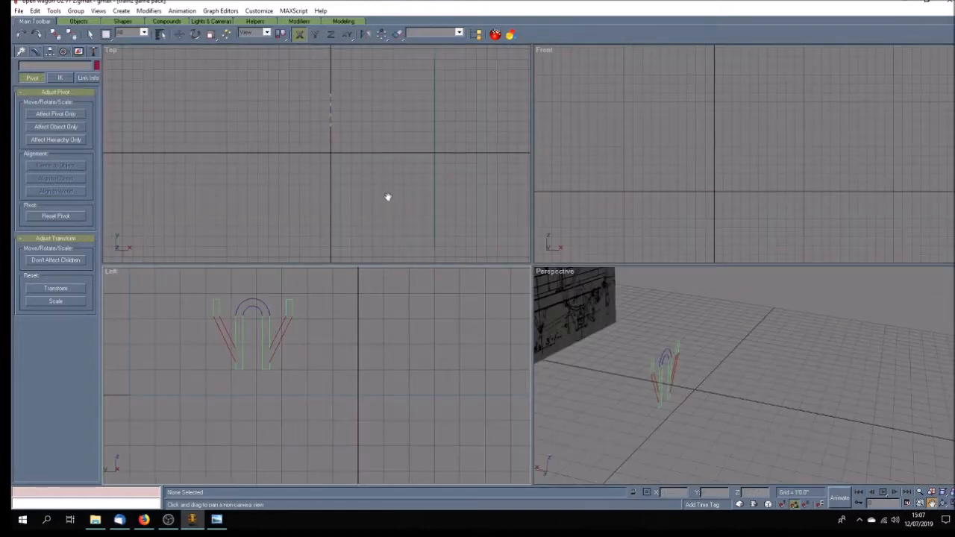
drag(386, 188, 420, 195)
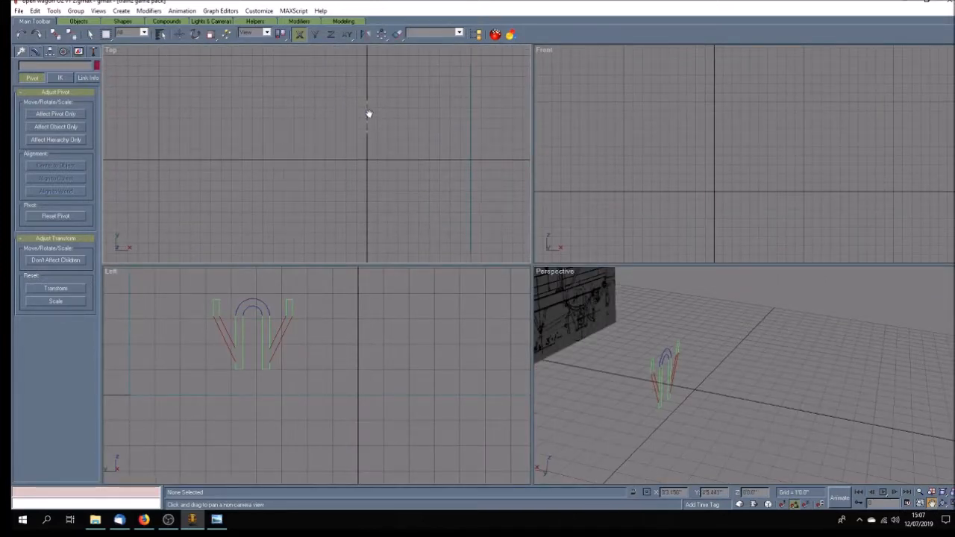
scroll(369, 111, up, 5)
scroll(369, 108, down, 2)
scroll(369, 109, up, 3)
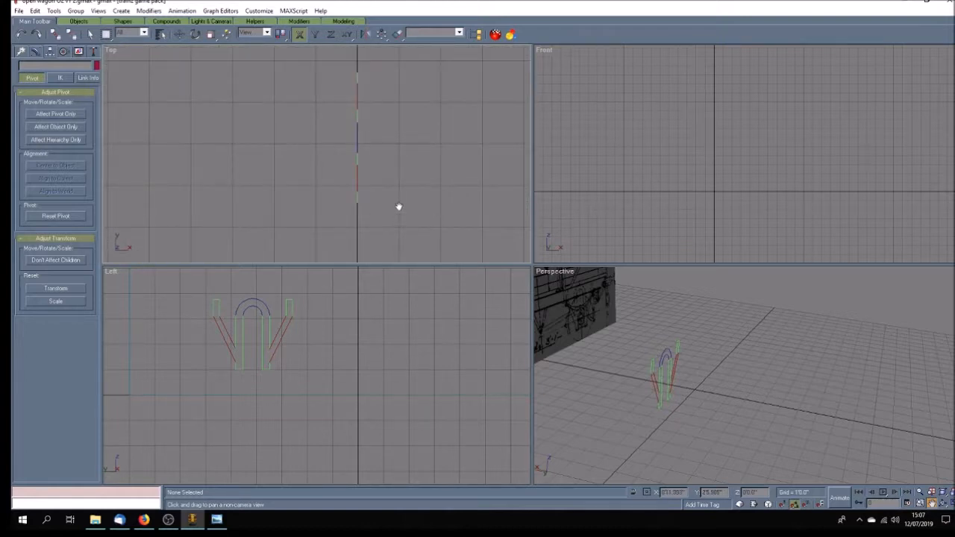
Step: Enlarge the Perspective view and select individual rectangles, struts and arcs of the axle guard to check their X positions
click(90, 34)
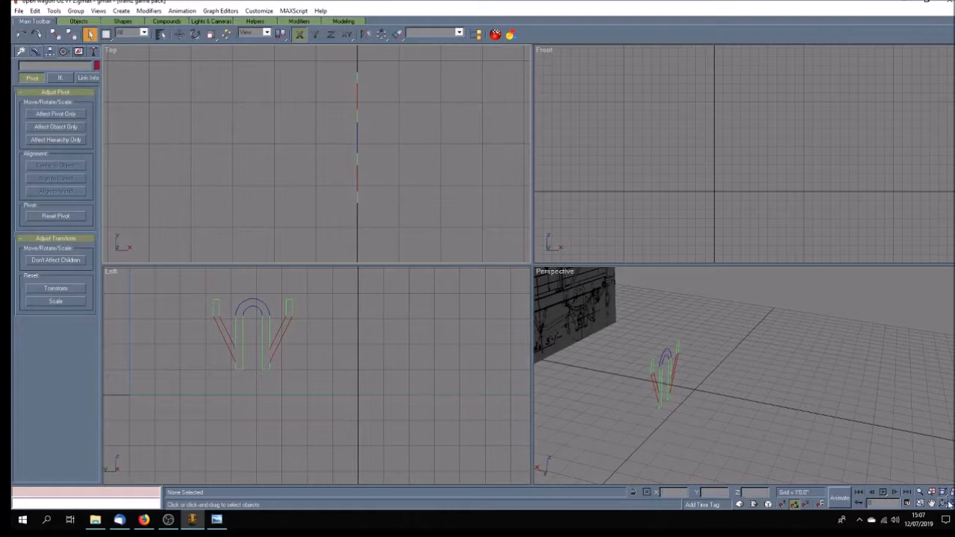
click(899, 471)
click(950, 505)
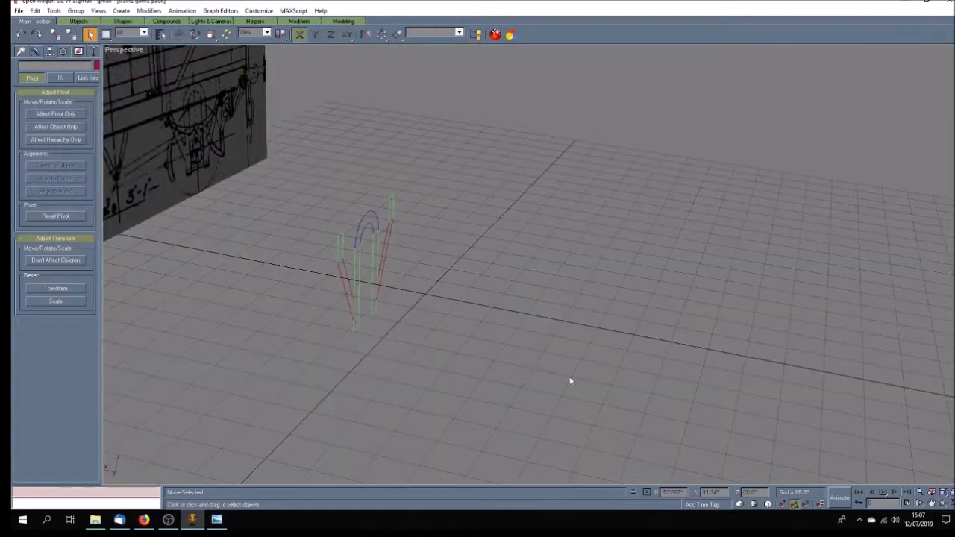
click(339, 243)
click(179, 33)
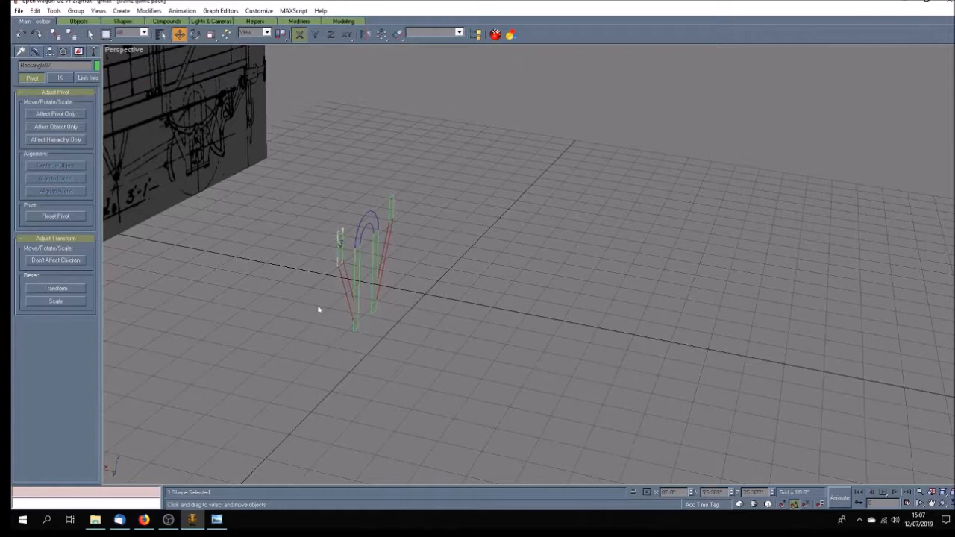
click(358, 276)
click(392, 255)
click(374, 225)
click(370, 224)
click(379, 229)
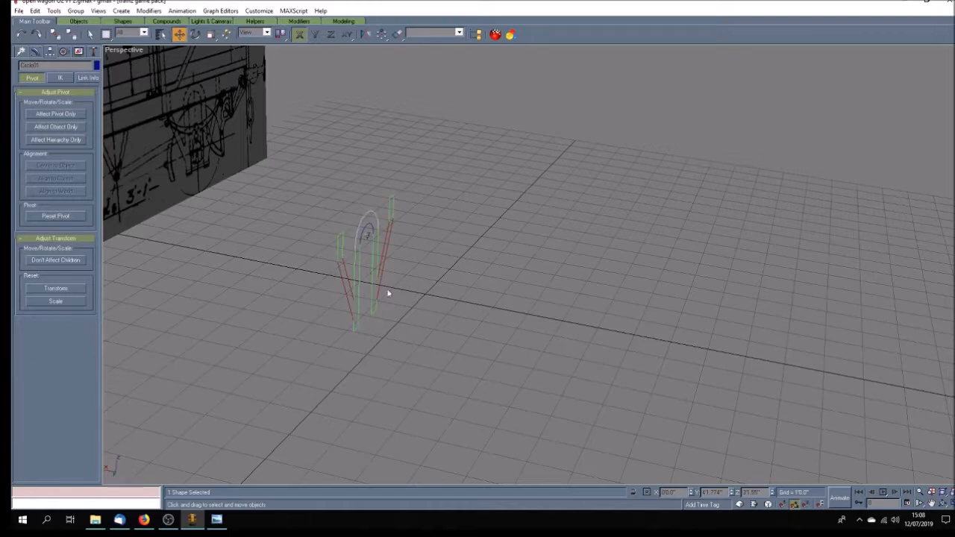
Step: Select all shapes of the axle-guard outline and copy them along the Y axis to make a second, separate outline
click(947, 506)
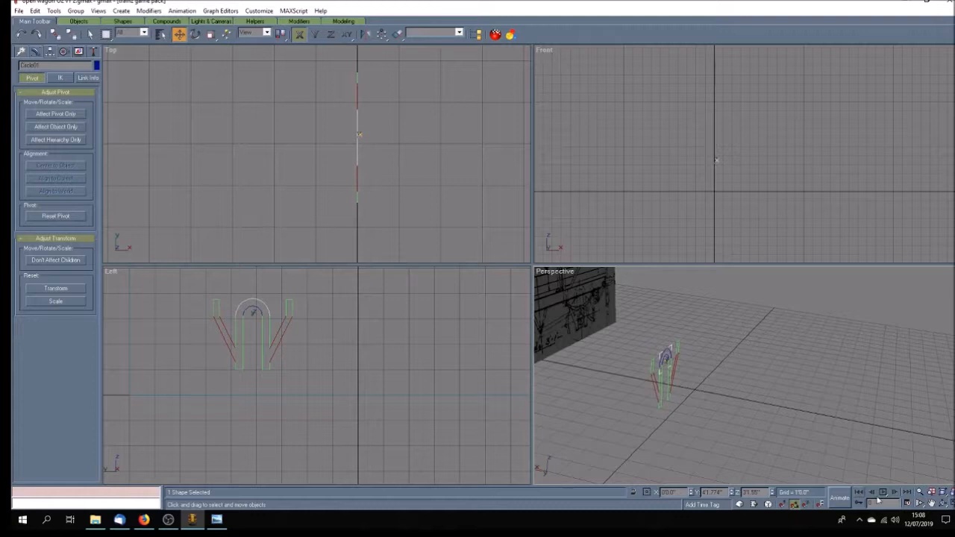
click(931, 504)
drag(296, 390, 419, 374)
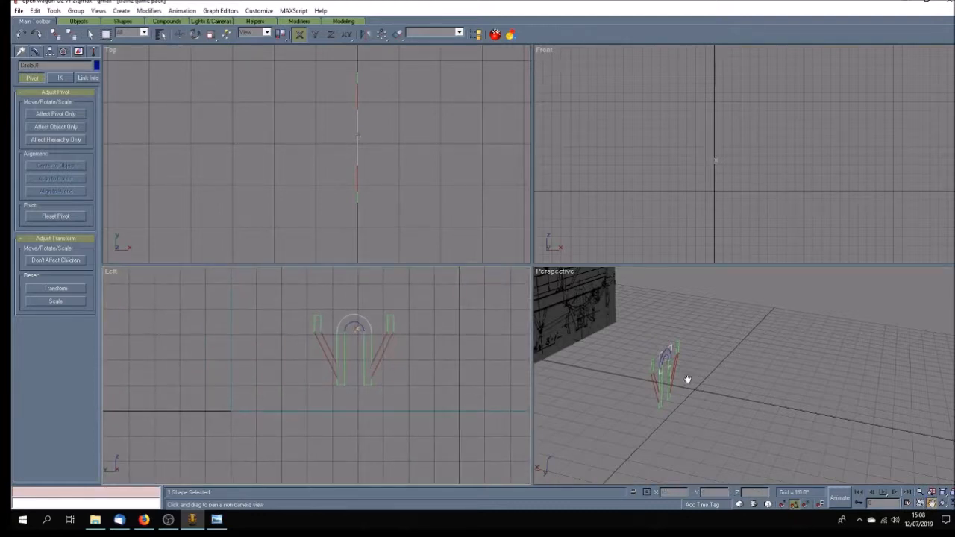
click(179, 34)
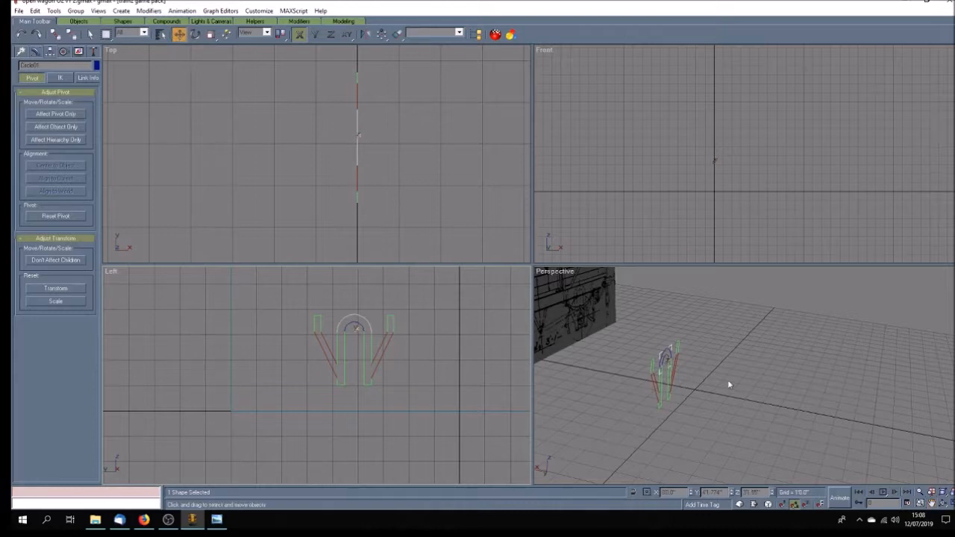
drag(704, 341, 628, 427)
shift+drag(664, 372, 771, 391)
click(512, 296)
click(315, 34)
shift+drag(355, 316, 505, 316)
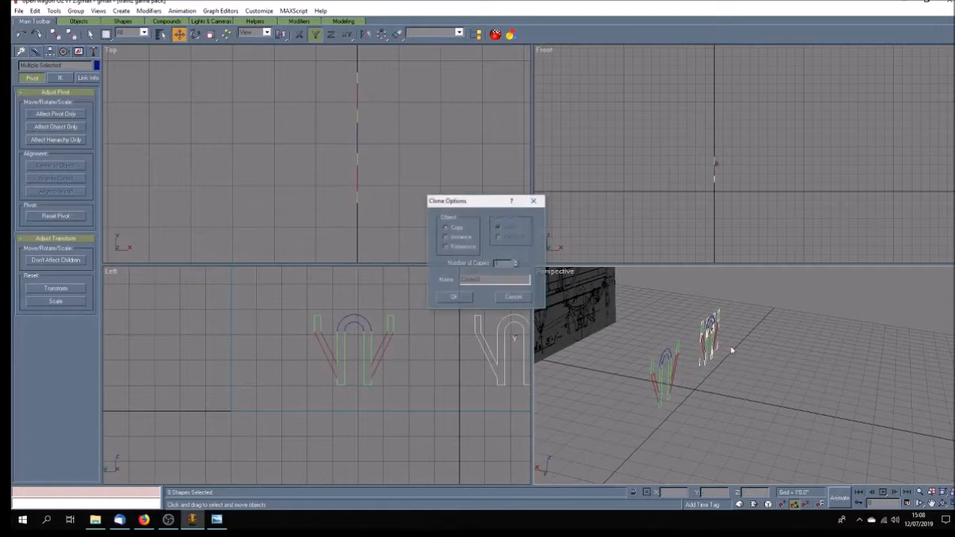
click(453, 297)
click(777, 374)
Step: Move the near upper rectangle of the copied axle guard out of plane along the X axis
click(930, 504)
drag(731, 388, 688, 396)
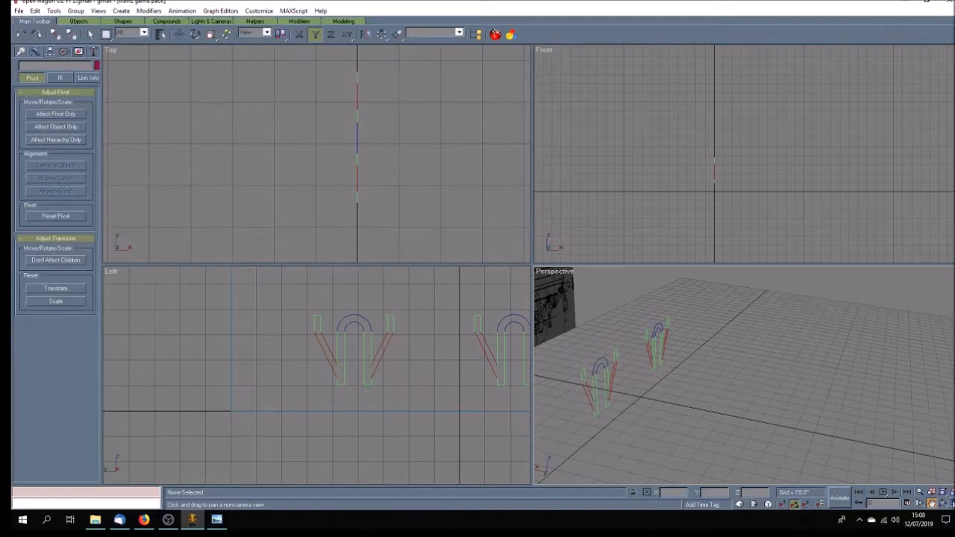
click(948, 504)
mouse_move(518, 151)
mouse_down()
mouse_move(531, 153)
mouse_move(443, 241)
mouse_move(488, 199)
mouse_up()
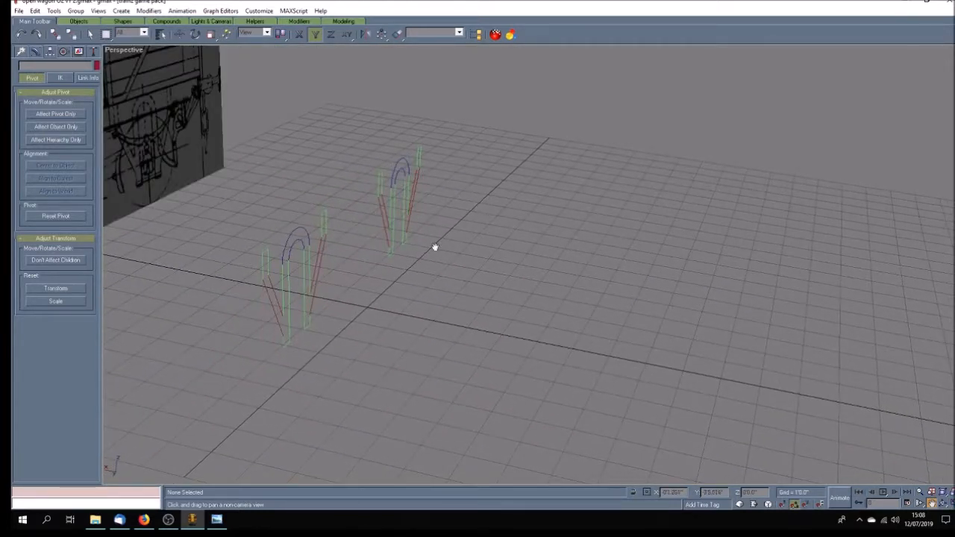
click(179, 34)
click(379, 181)
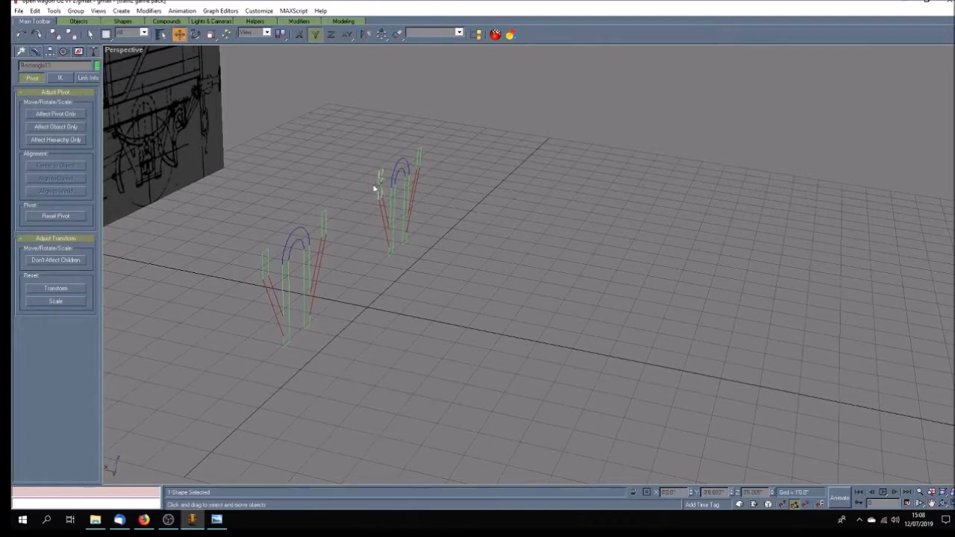
mouse_move(377, 184)
mouse_down()
mouse_move(352, 197)
mouse_move(363, 183)
mouse_up()
key(ctrl+z)
click(300, 36)
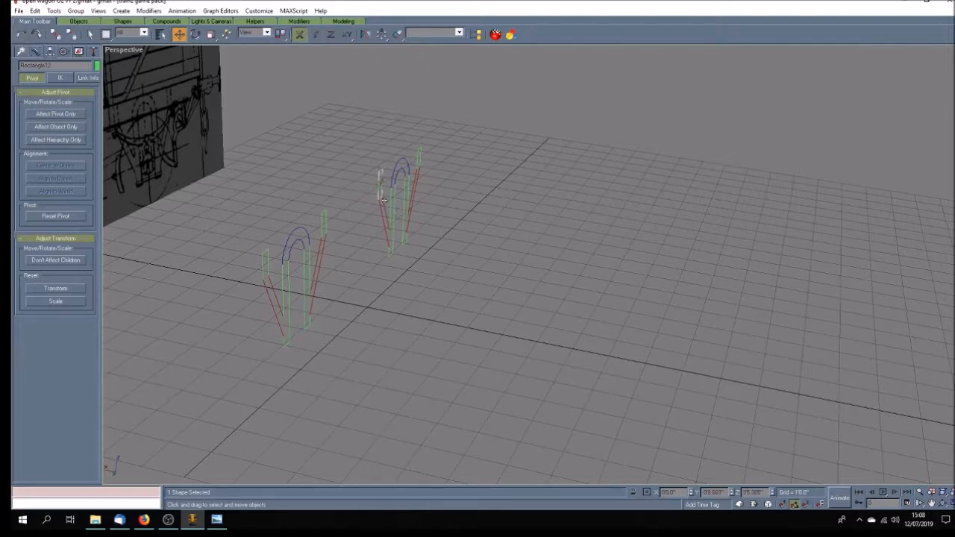
drag(381, 193, 330, 182)
Step: Move the outer arc of the copied axle guard out of plane along the X axis and clear the selection
click(404, 160)
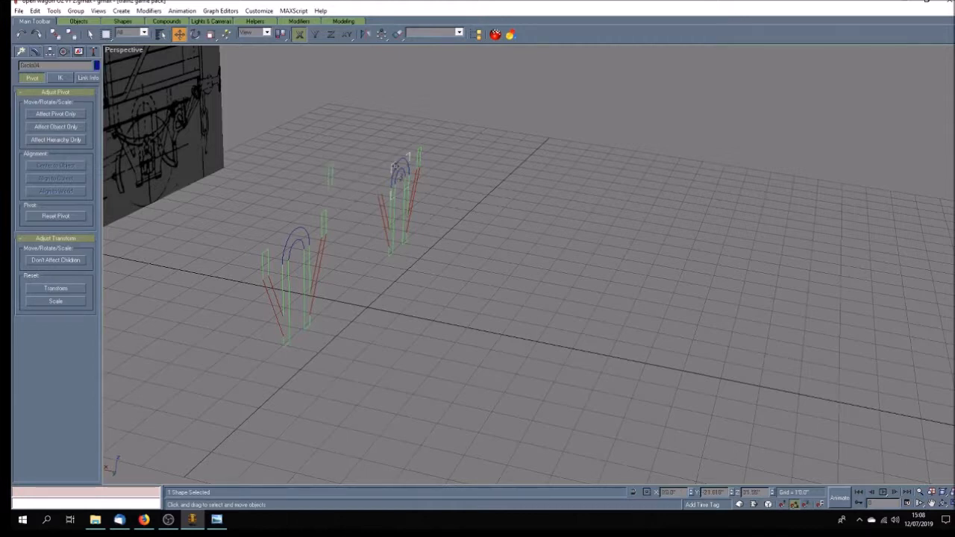
drag(403, 163, 375, 158)
click(497, 265)
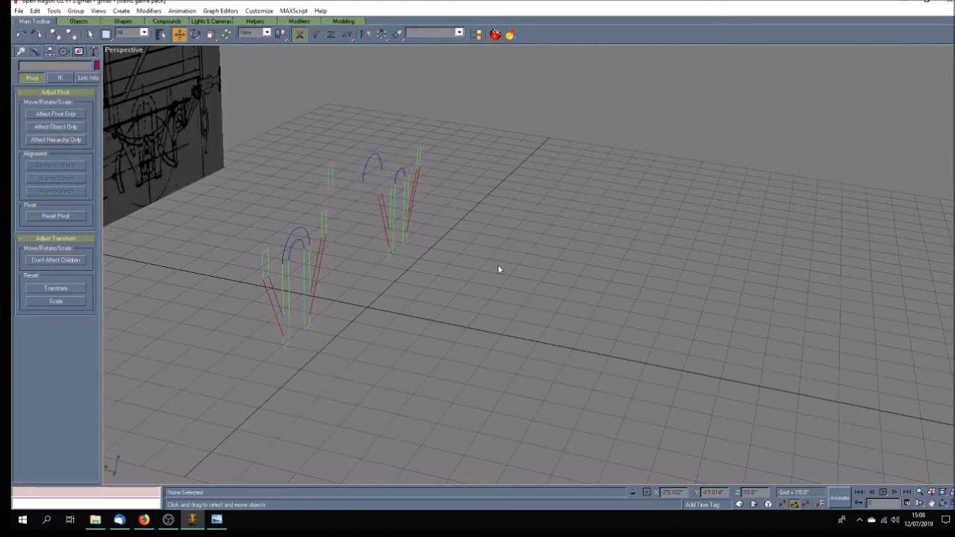
Step: Compare the aligned axle guard with the displaced copy in the Left and Perspective views, and enlarge the Left view
click(951, 504)
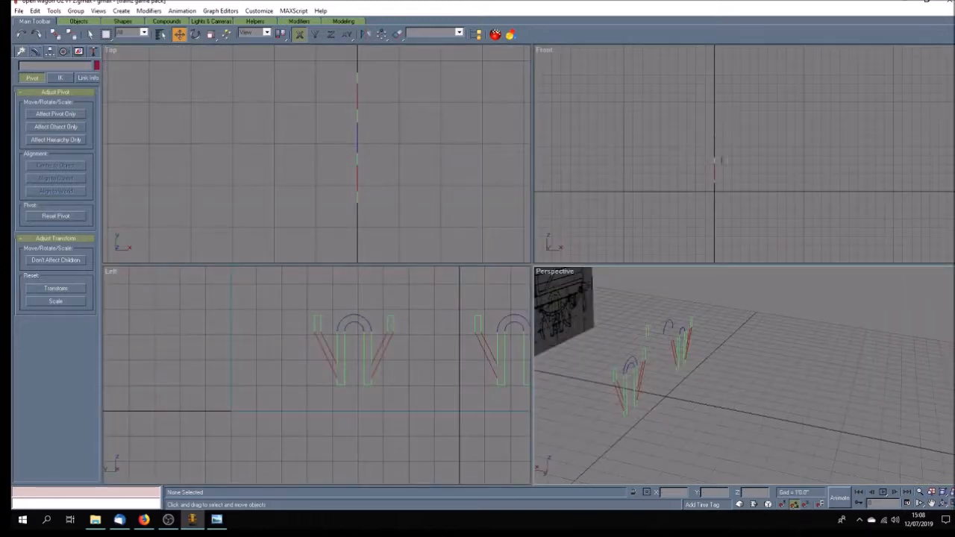
click(930, 503)
drag(453, 382, 351, 373)
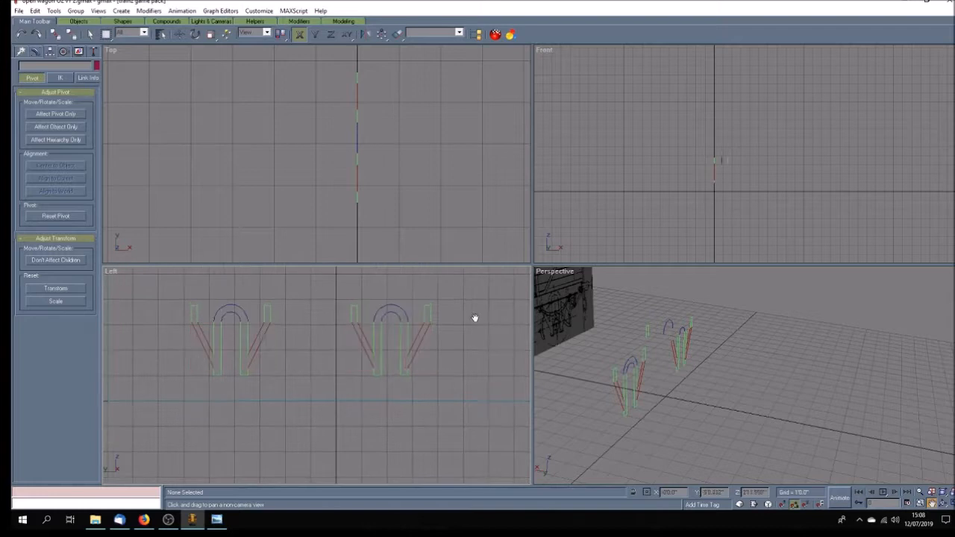
drag(435, 355, 421, 357)
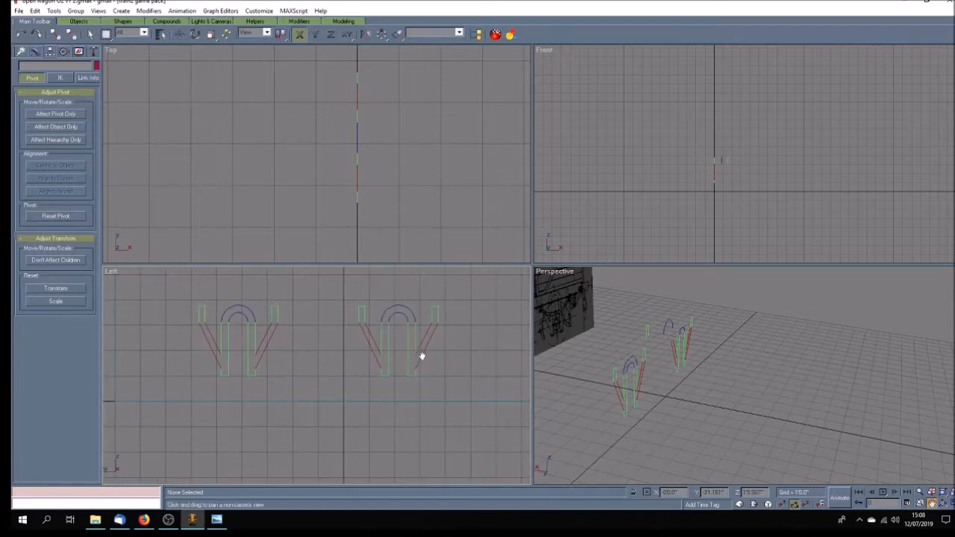
drag(347, 341, 381, 347)
drag(313, 344, 387, 347)
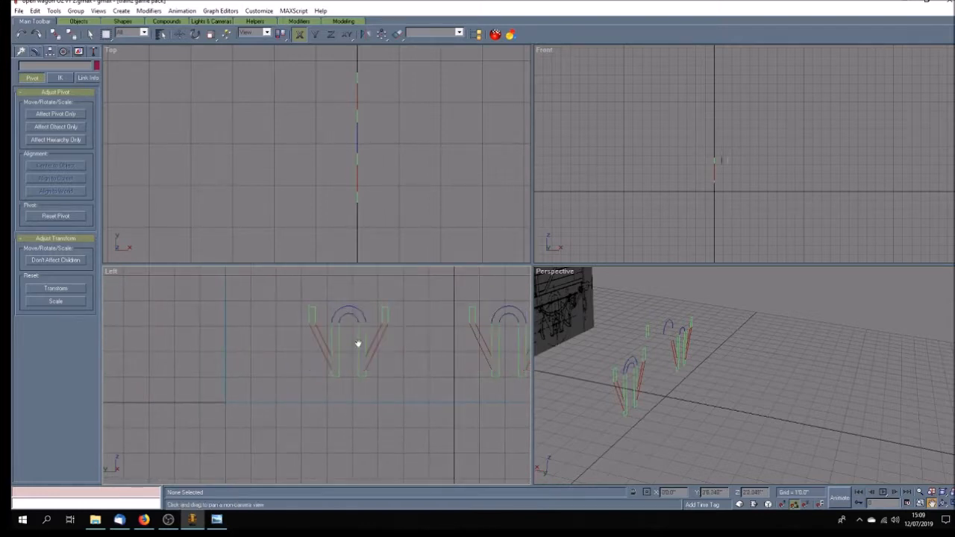
click(950, 505)
drag(671, 290, 566, 349)
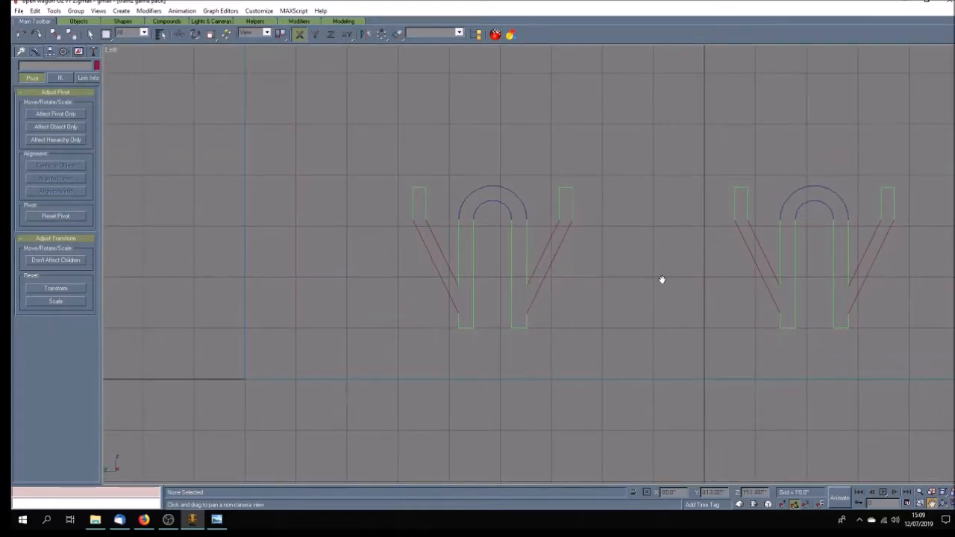
drag(633, 290, 553, 301)
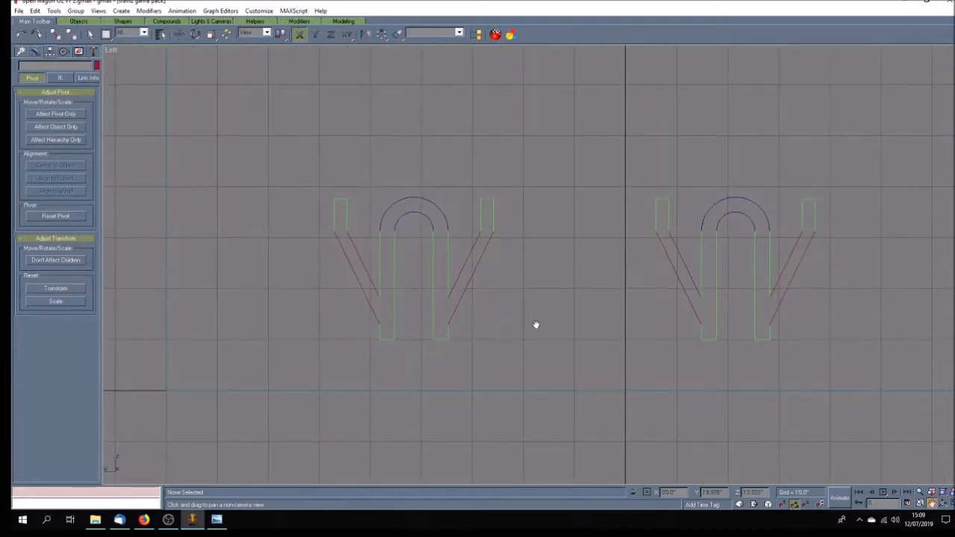
Step: Attach all the struts, legs, arcs and the other rectangle of the original axle guard to its upper left rectangle
click(90, 34)
click(333, 224)
click(35, 51)
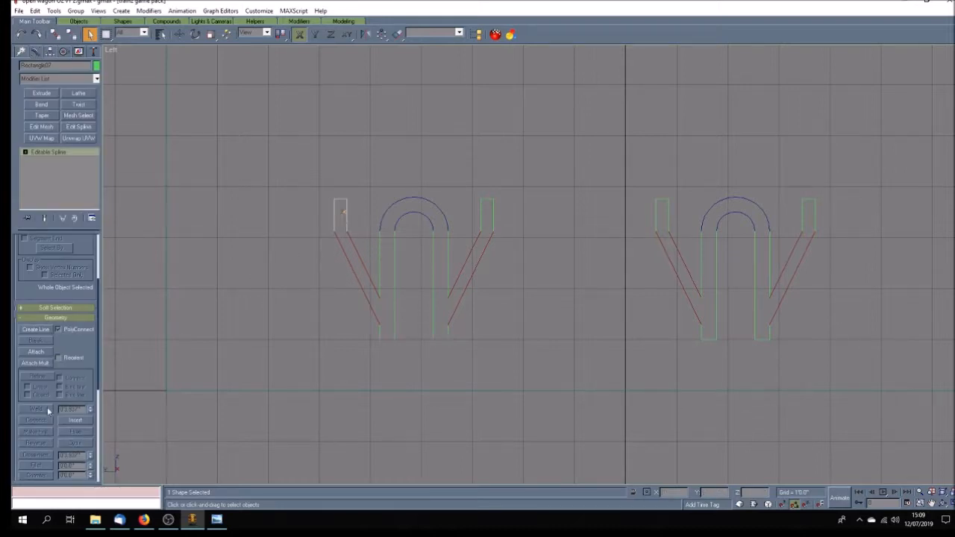
click(35, 352)
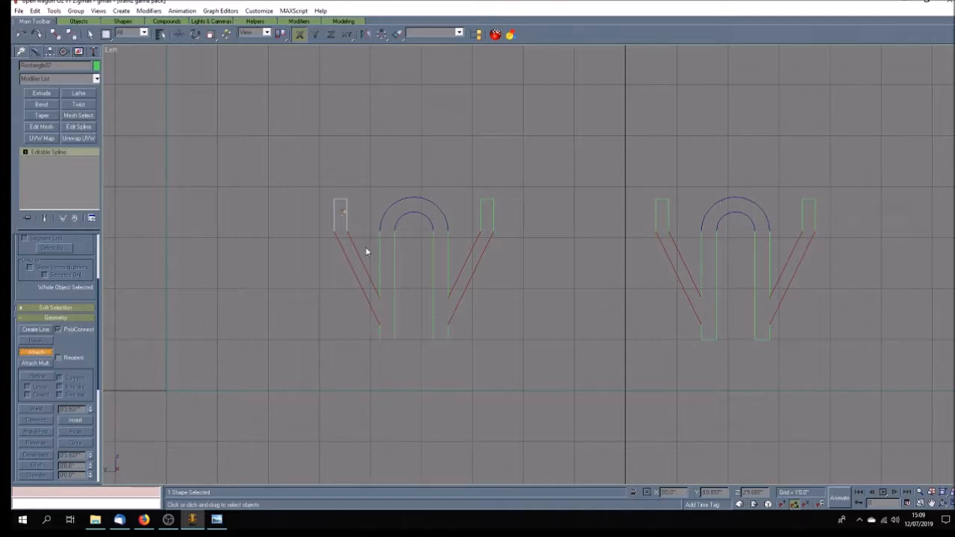
click(348, 267)
click(390, 205)
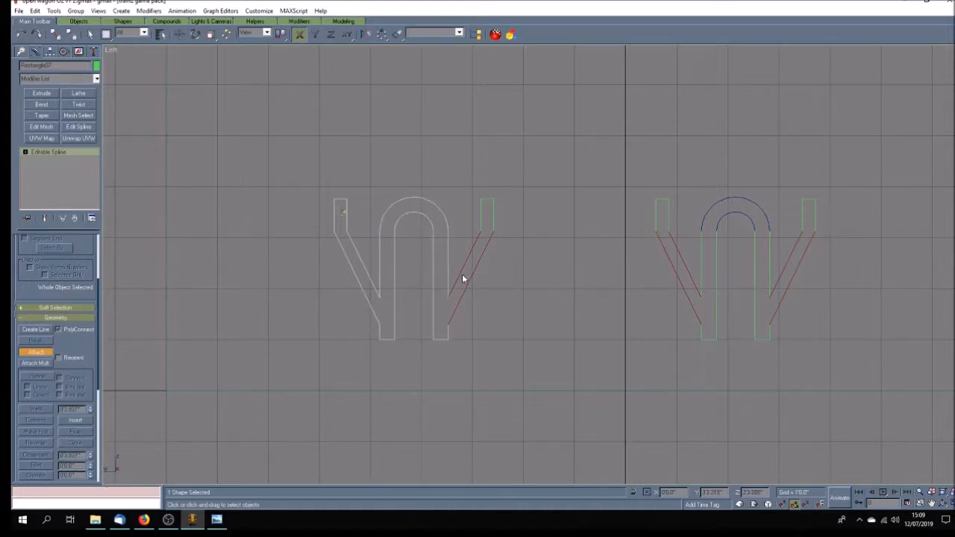
click(486, 212)
click(475, 273)
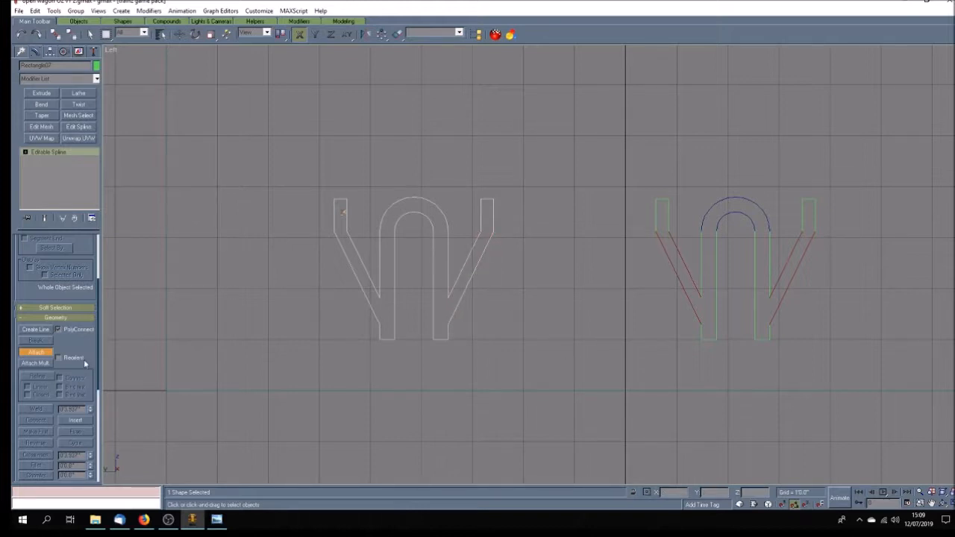
click(45, 352)
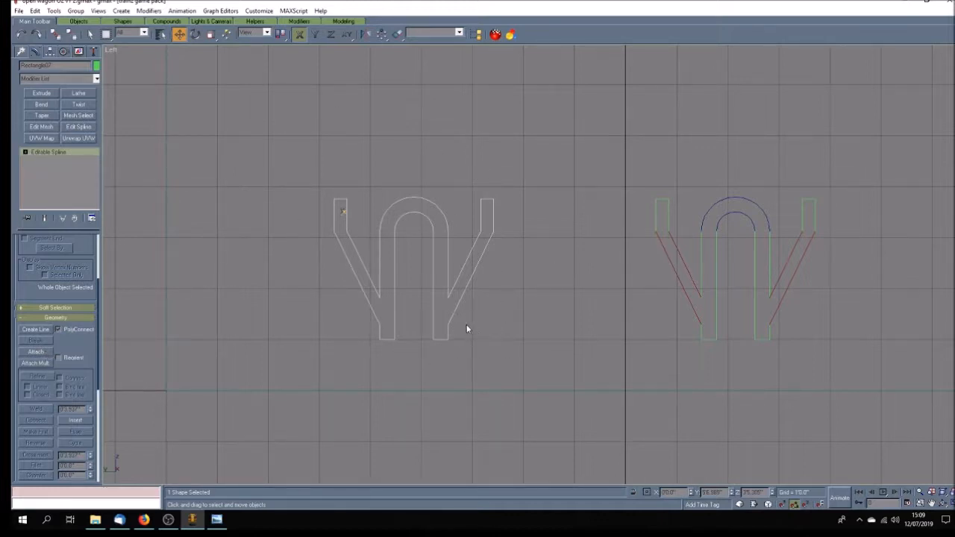
Step: Open the attached outline at Vertex level and highlight the vertices at its strut, leg and arc joints
click(306, 289)
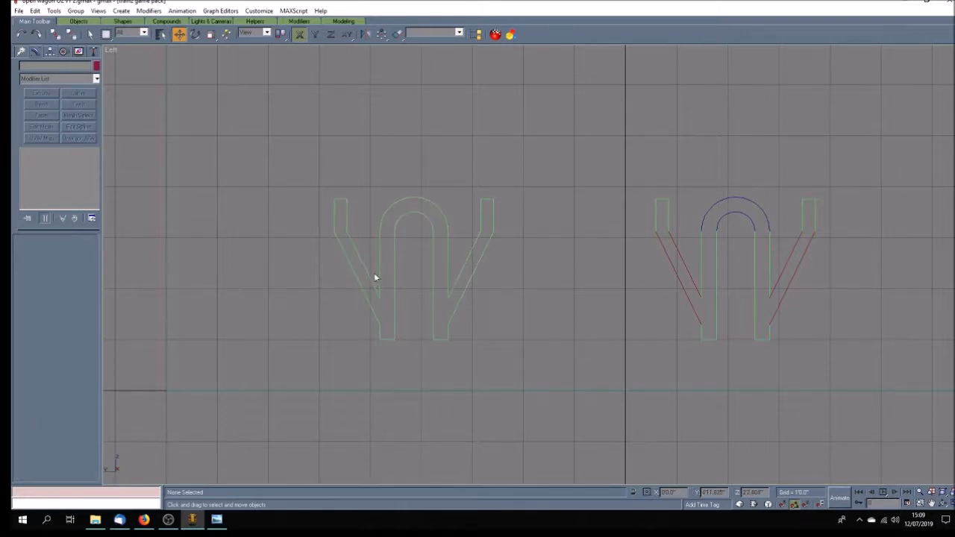
click(333, 206)
click(25, 152)
click(49, 161)
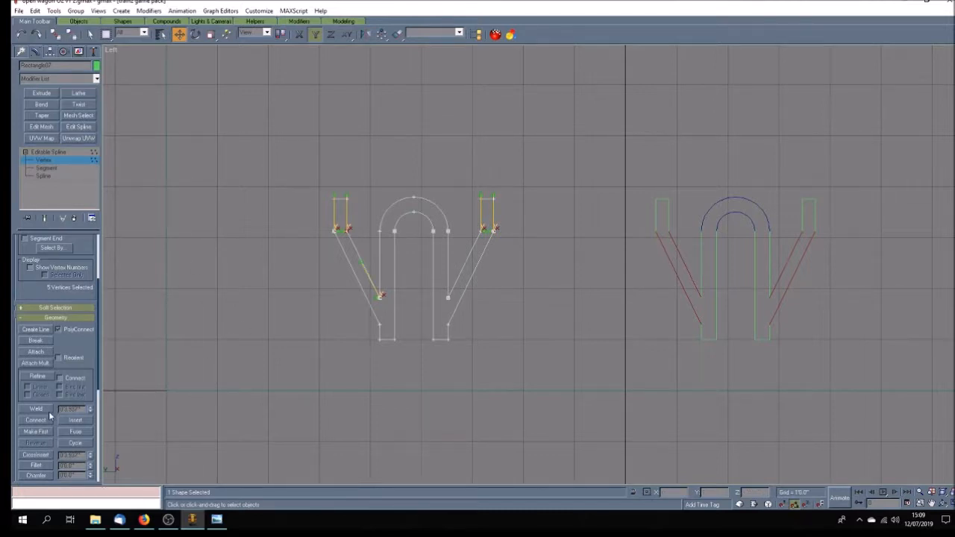
click(514, 250)
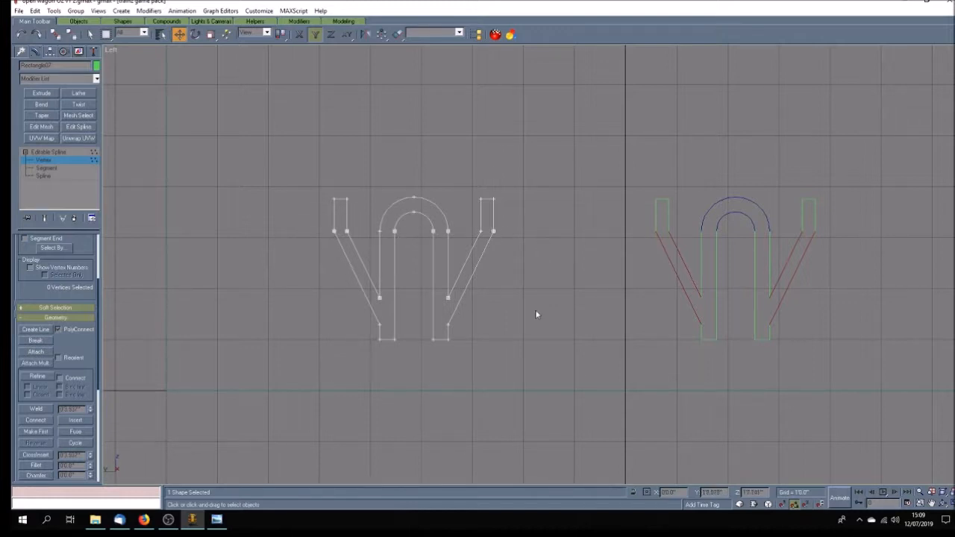
drag(316, 230, 515, 327)
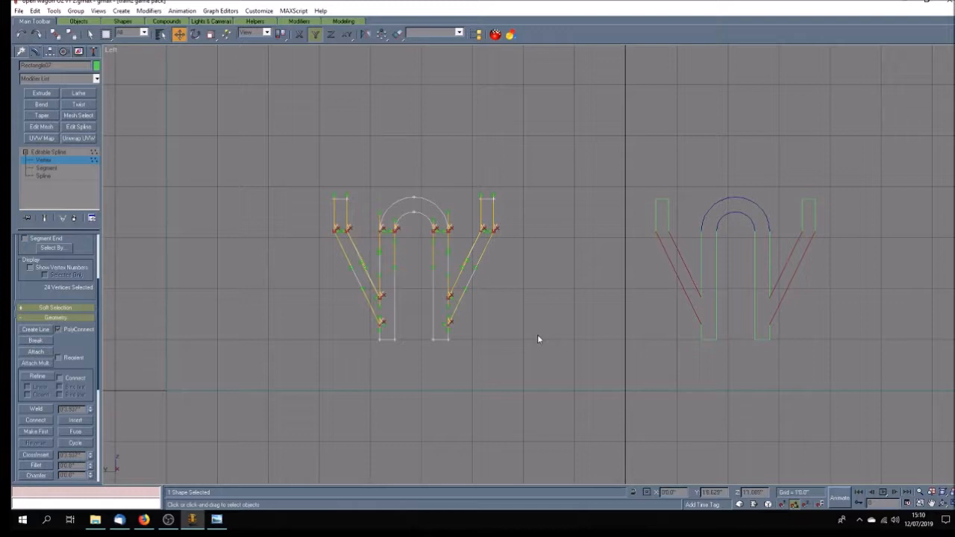
click(512, 306)
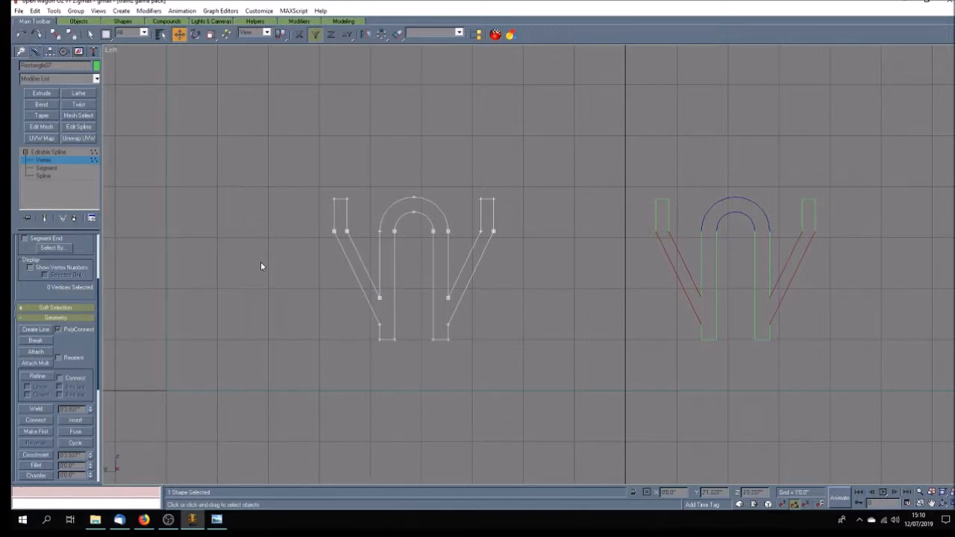
Step: Pull the upper left strut's end vertex away from the rectangle to test the joint, and undo the move
scroll(333, 247, up, 8)
scroll(351, 243, up, 6)
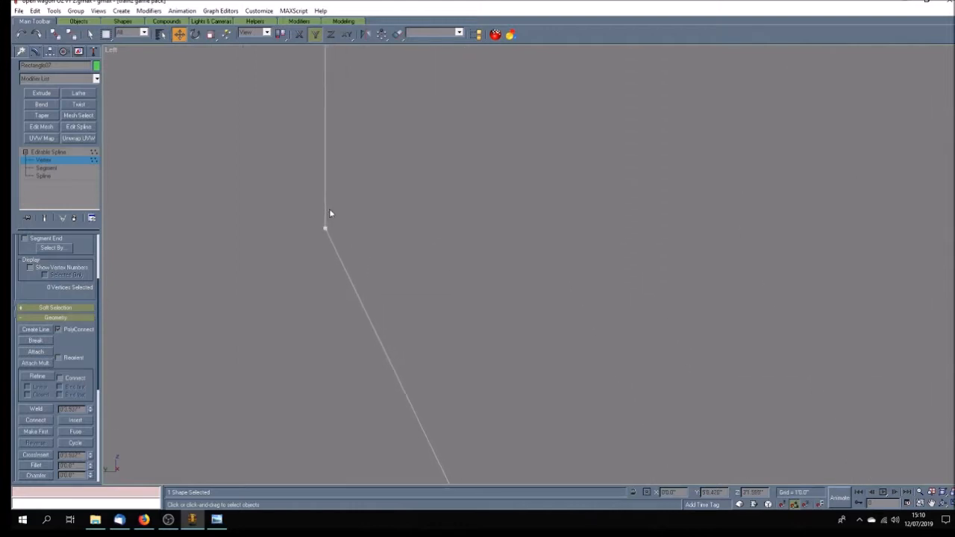
click(326, 247)
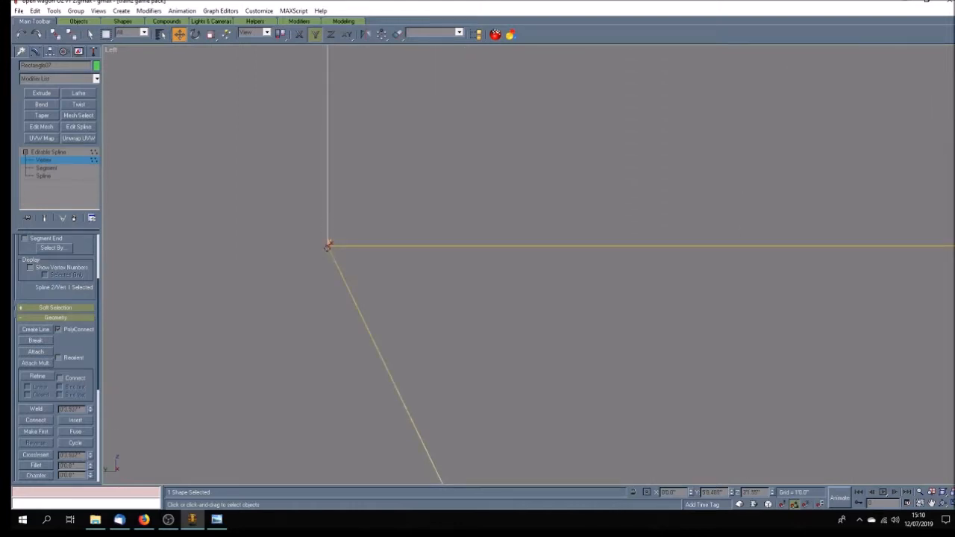
drag(328, 247, 383, 251)
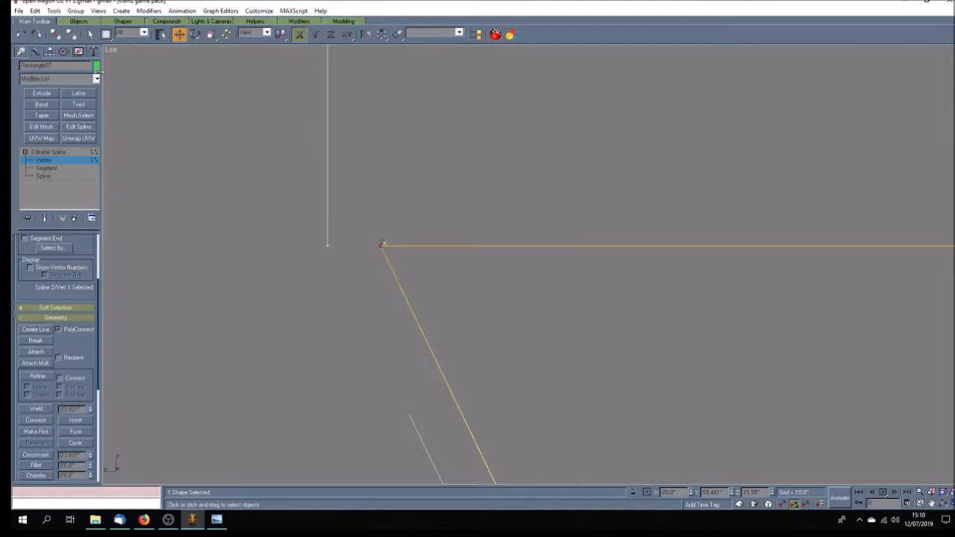
click(24, 36)
click(286, 253)
Step: Select all the joint vertices of the attached outline and weld them with a threshold of 0'0.1"
scroll(285, 249, down, 5)
scroll(284, 248, down, 5)
drag(269, 238, 560, 383)
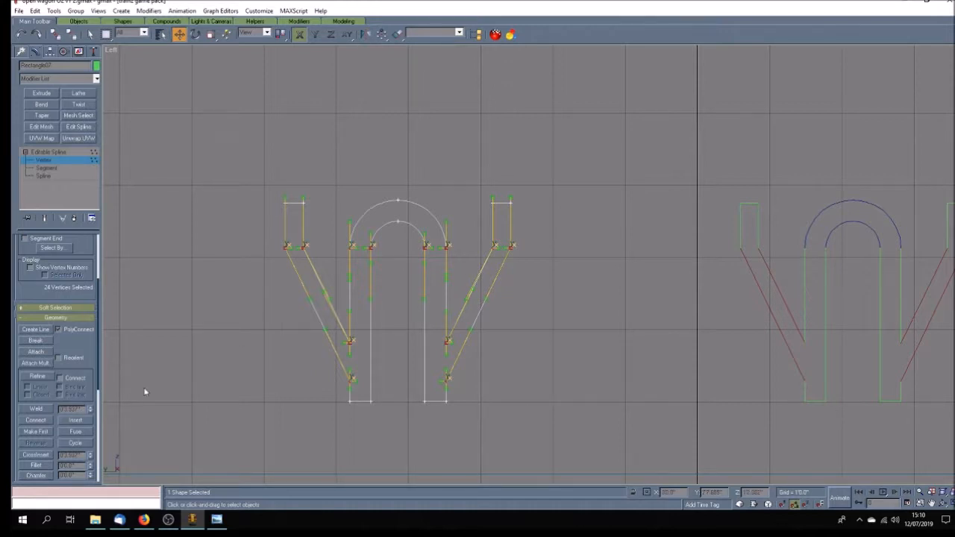
drag(86, 352, 86, 299)
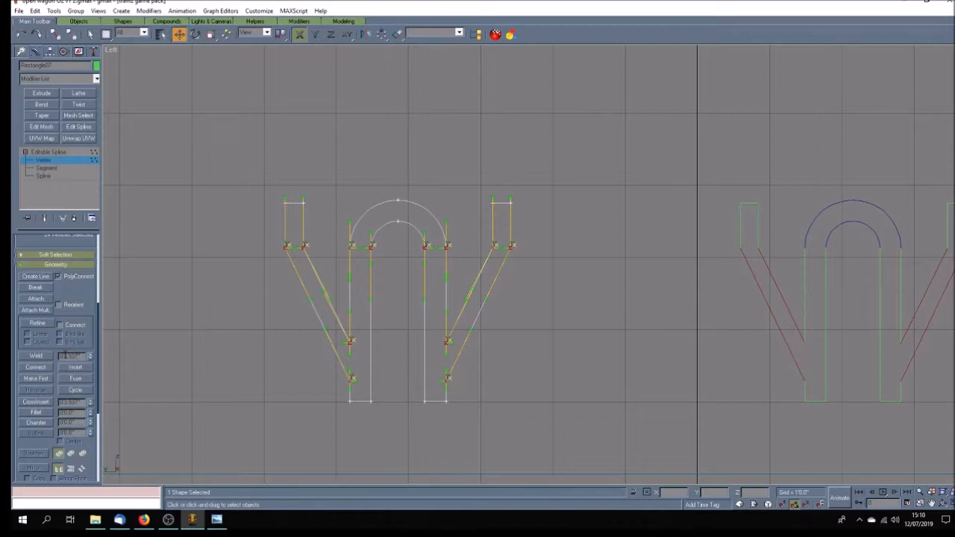
double_click(65, 355)
text(0)
click(36, 356)
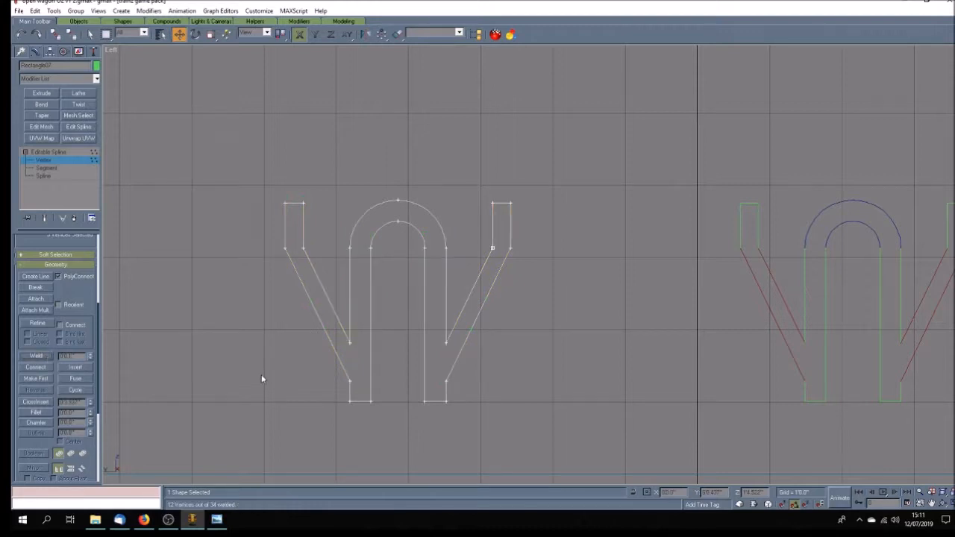
Step: Check the welded joints at the struts and the upper right rectangle, and return to the whole-object level
click(347, 342)
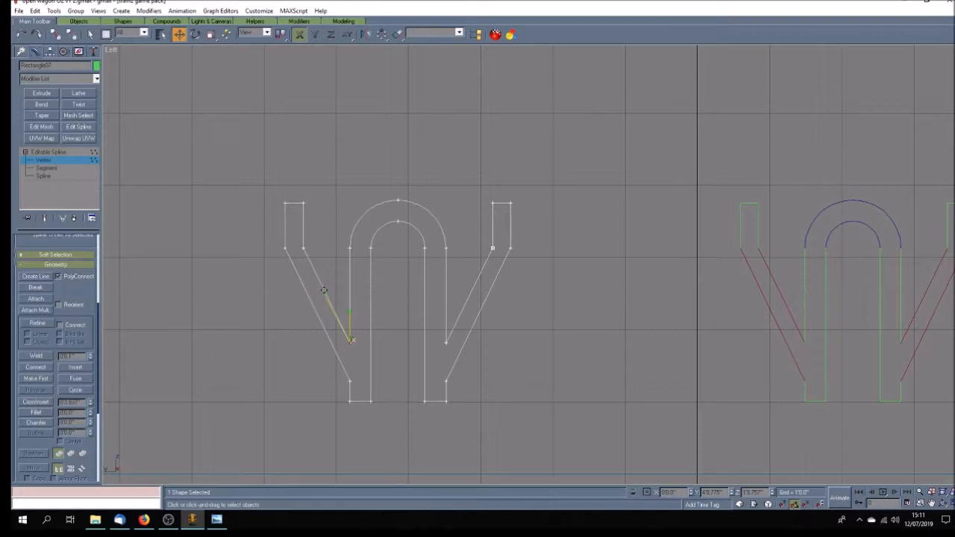
click(445, 342)
drag(497, 241, 482, 266)
click(470, 247)
scroll(498, 254, up, 8)
scroll(431, 246, down, 8)
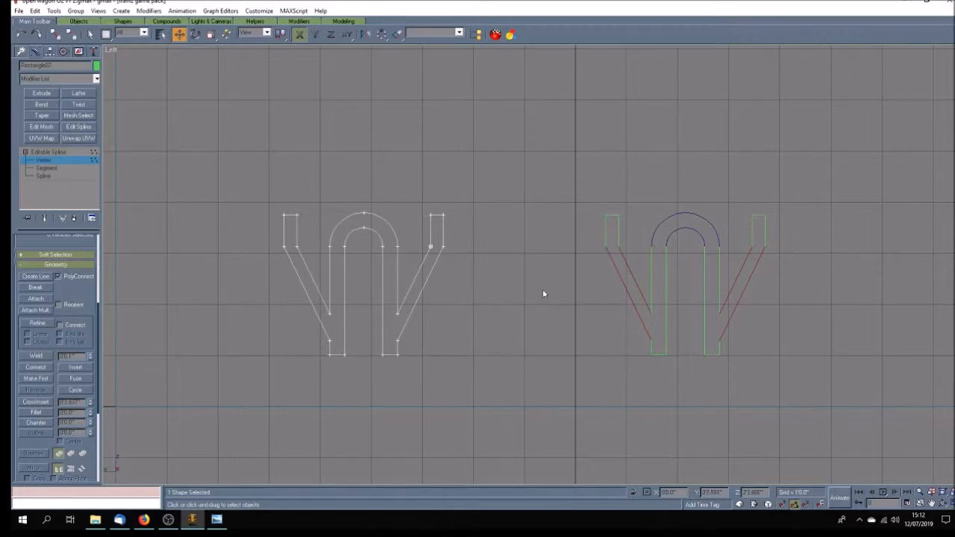
click(46, 151)
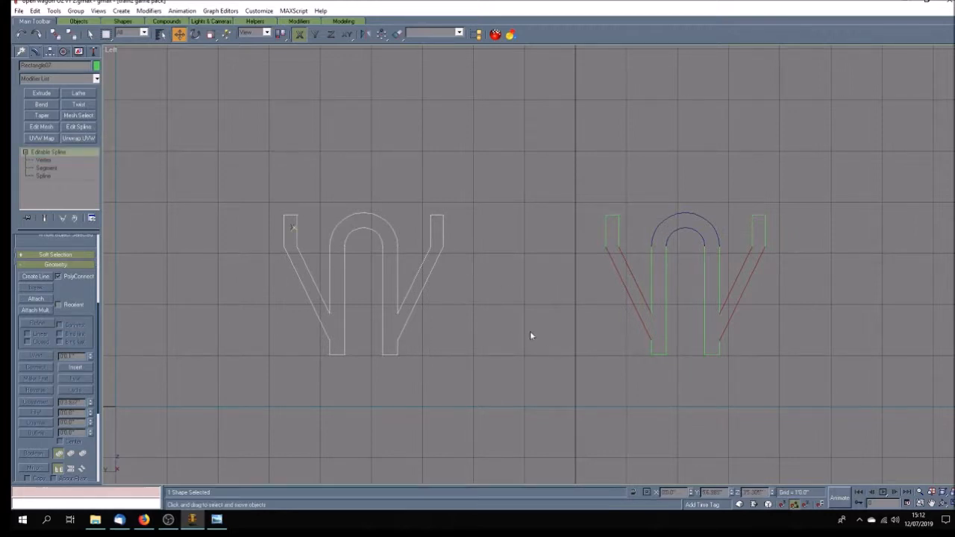
Step: Attach the misaligned copy's struts, legs, arcs and upper right rectangle to its upper left rectangle as one spline object
click(943, 503)
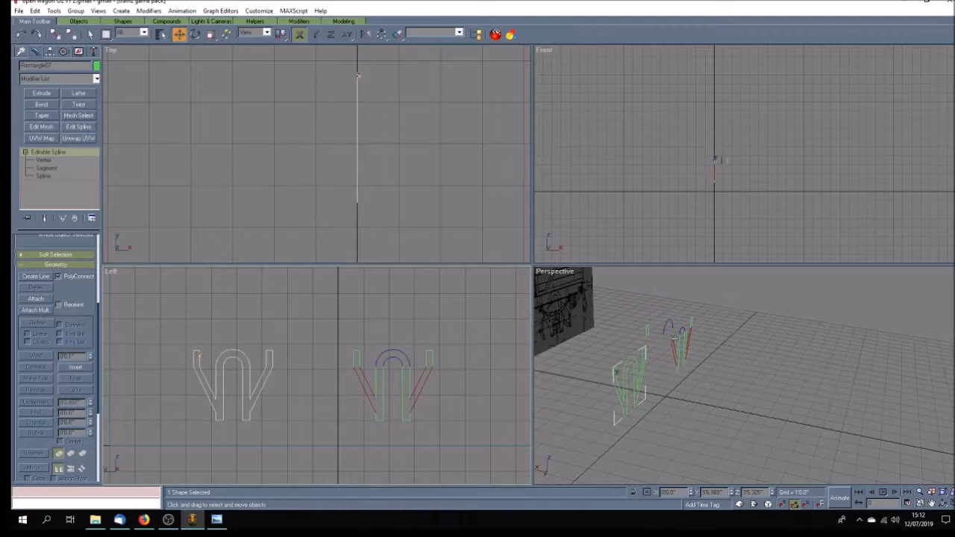
click(931, 503)
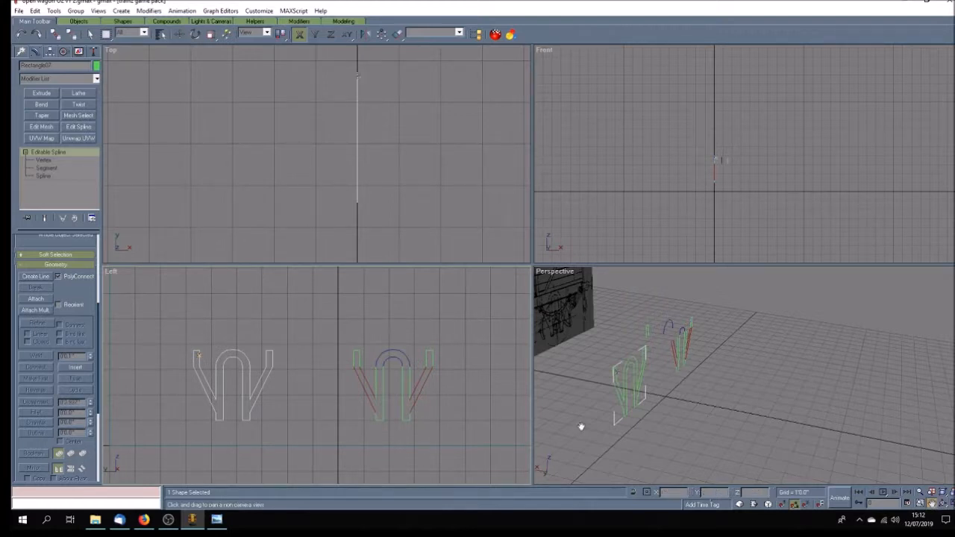
drag(464, 387, 430, 386)
scroll(410, 377, up, 2)
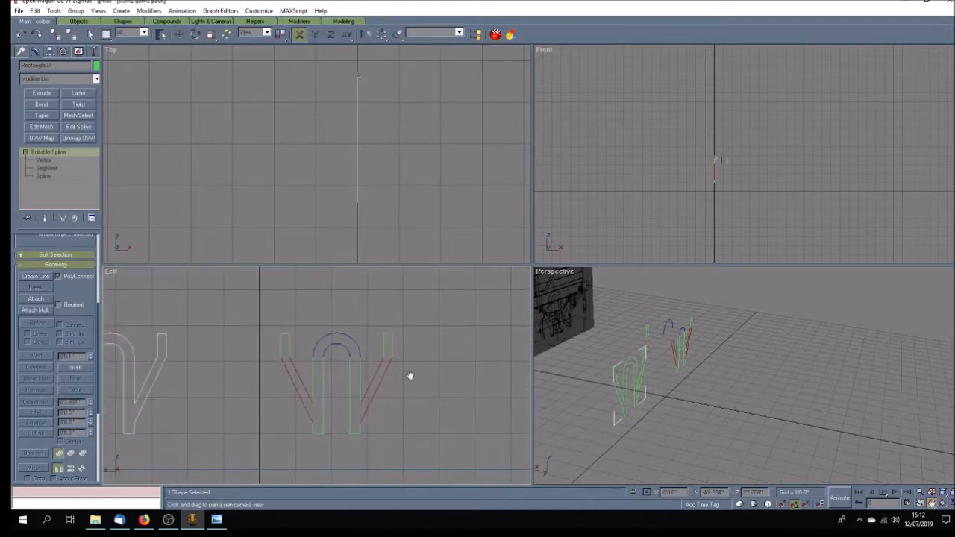
click(89, 34)
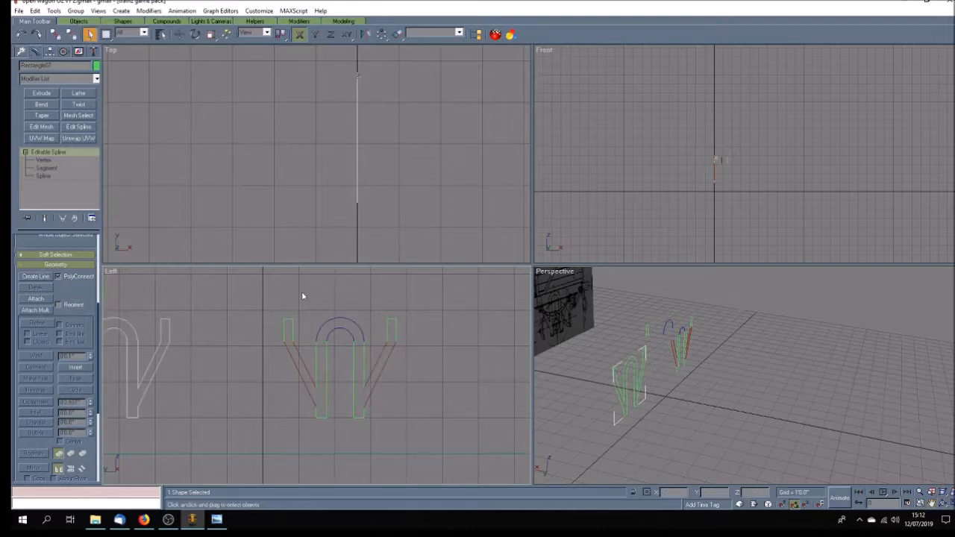
drag(268, 289, 271, 343)
click(283, 328)
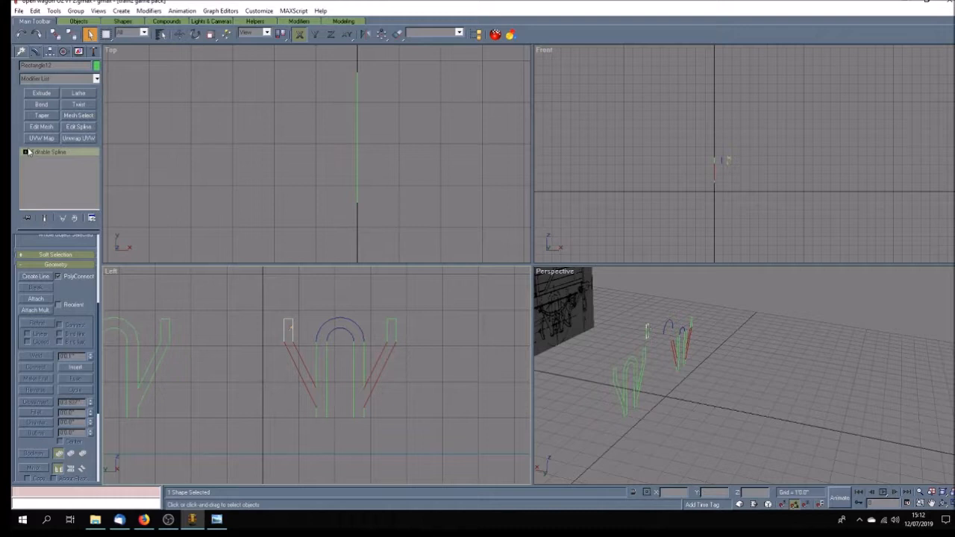
click(39, 300)
click(296, 373)
click(326, 321)
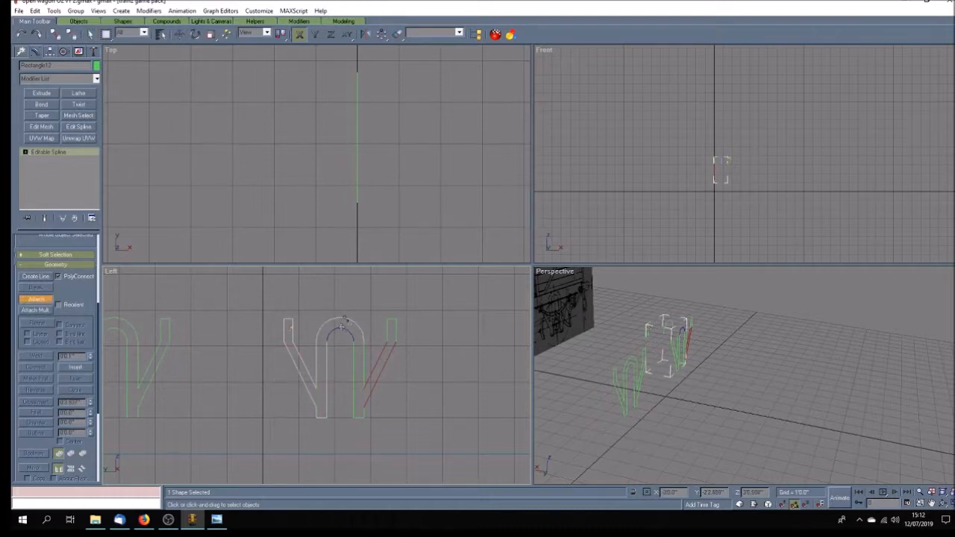
click(356, 356)
click(389, 347)
click(392, 332)
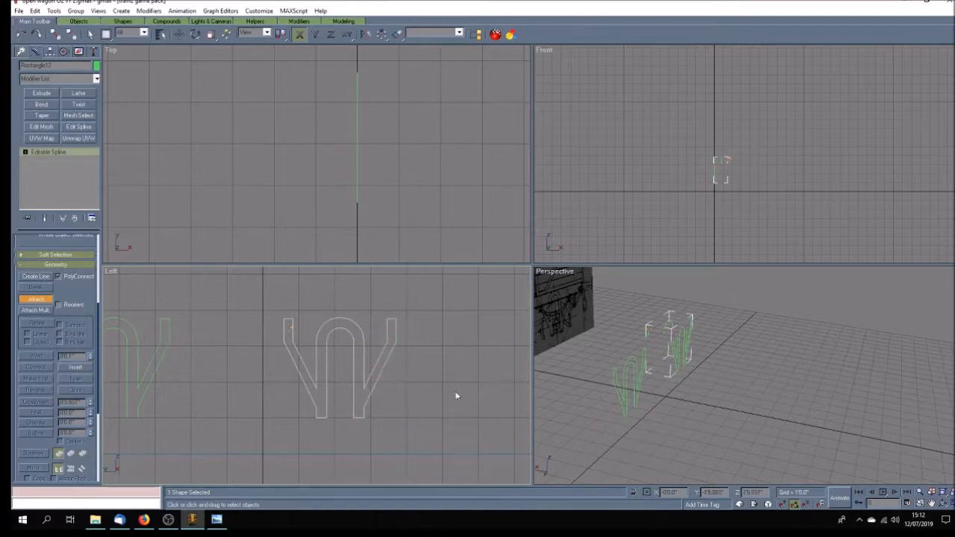
click(34, 301)
Step: Select all the joint vertices of the attached misaligned copy and weld them with a threshold of 0'0.1"
click(686, 384)
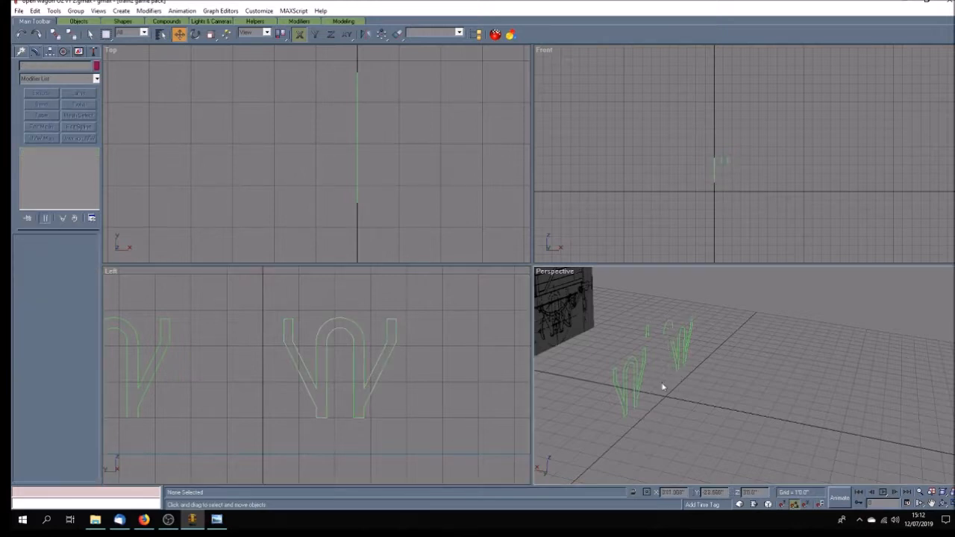
click(635, 383)
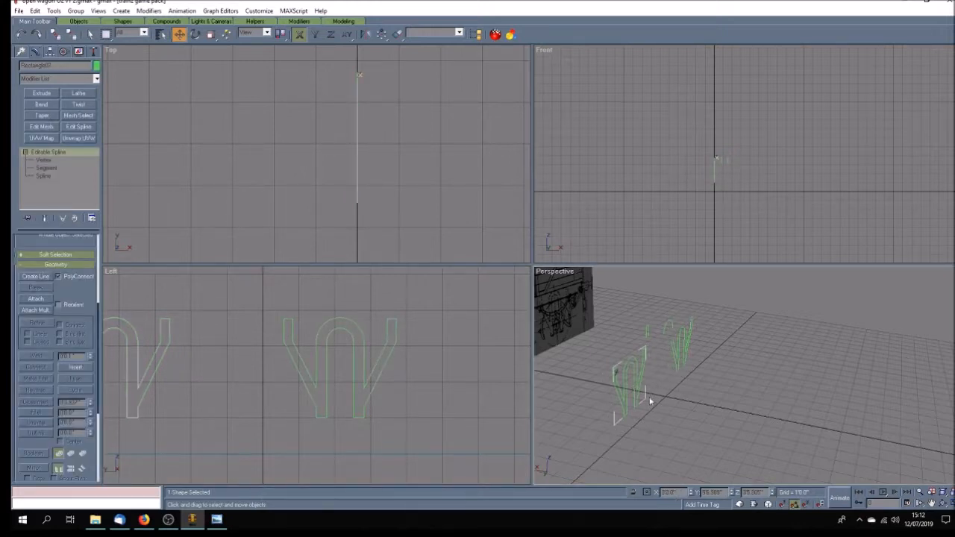
click(693, 345)
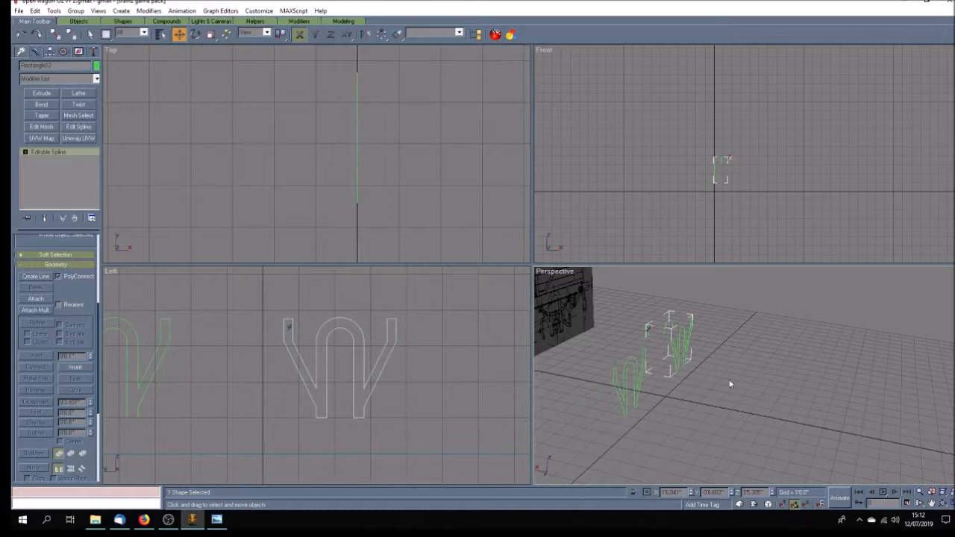
click(348, 364)
click(292, 342)
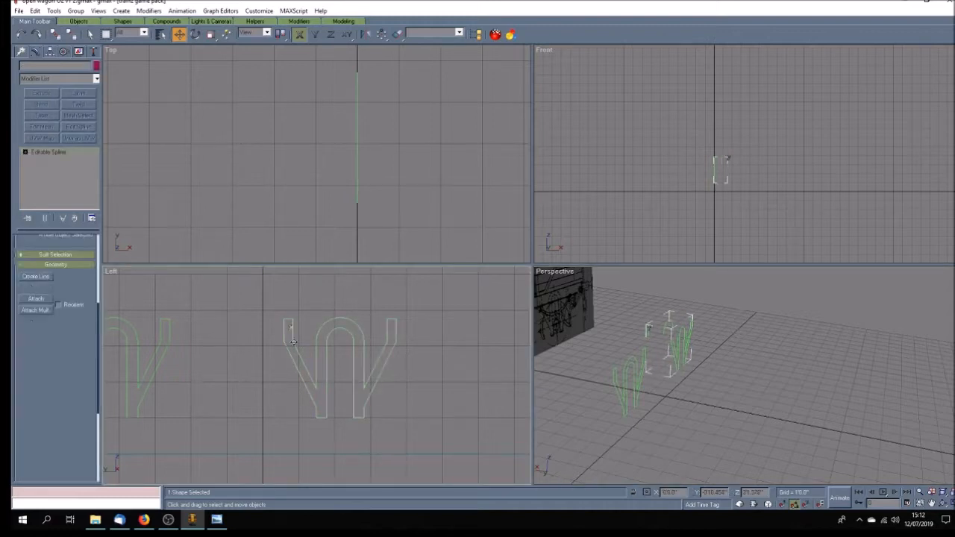
click(25, 151)
click(44, 160)
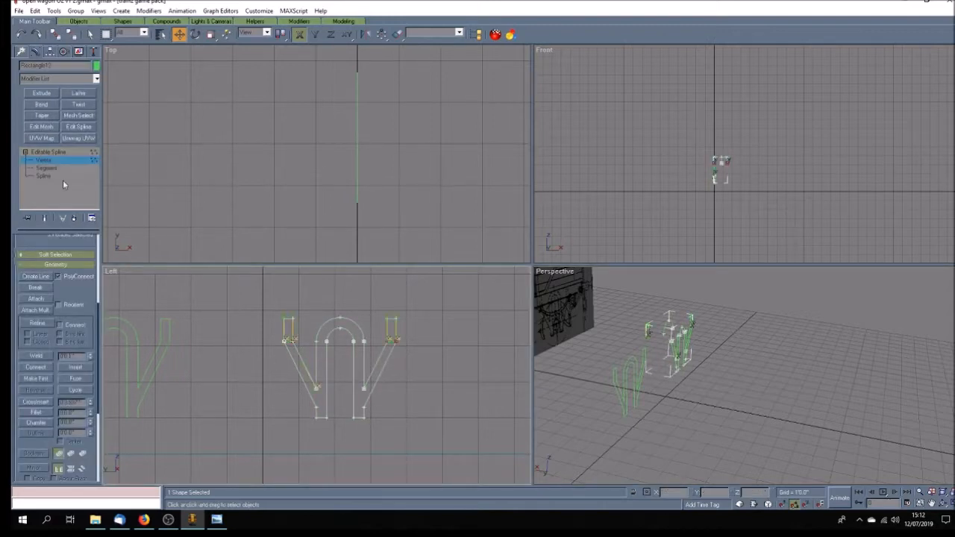
drag(266, 332, 428, 415)
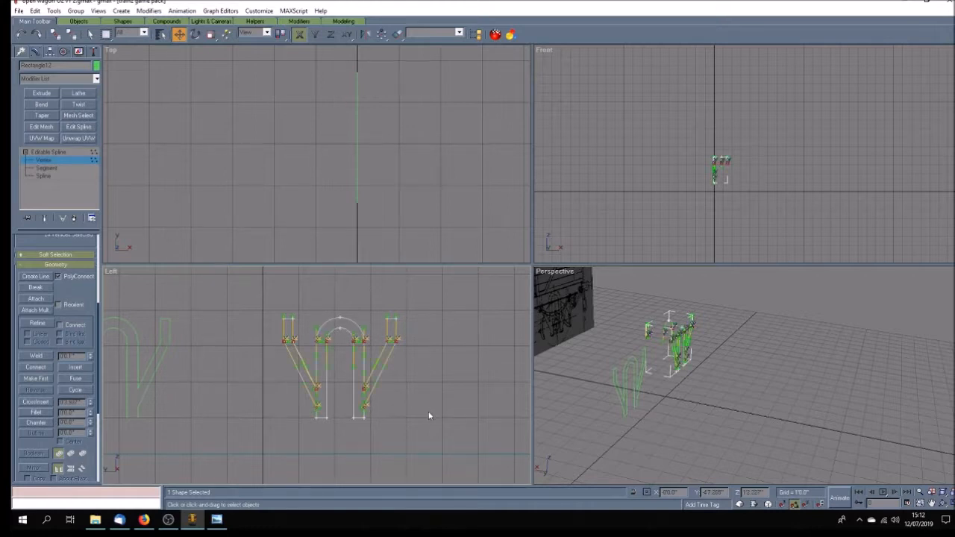
click(38, 359)
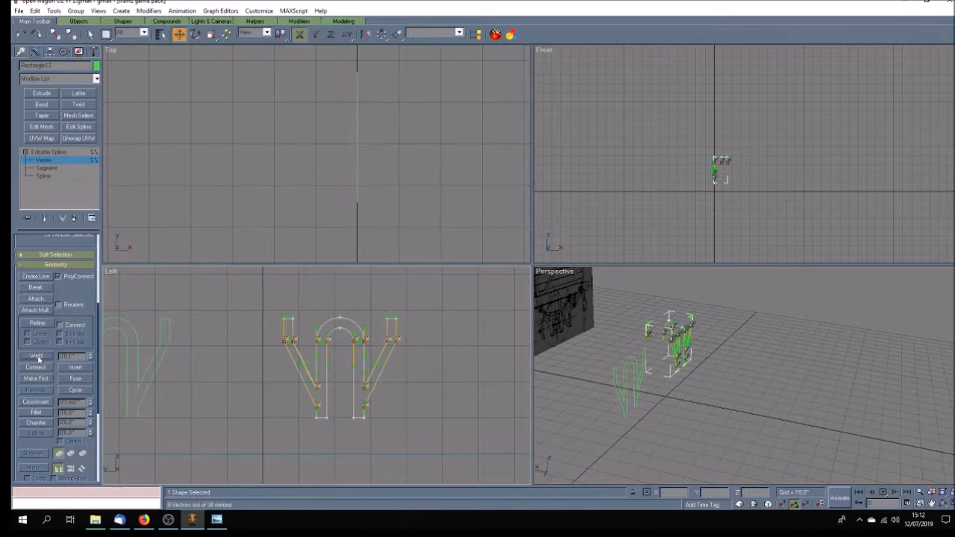
click(429, 381)
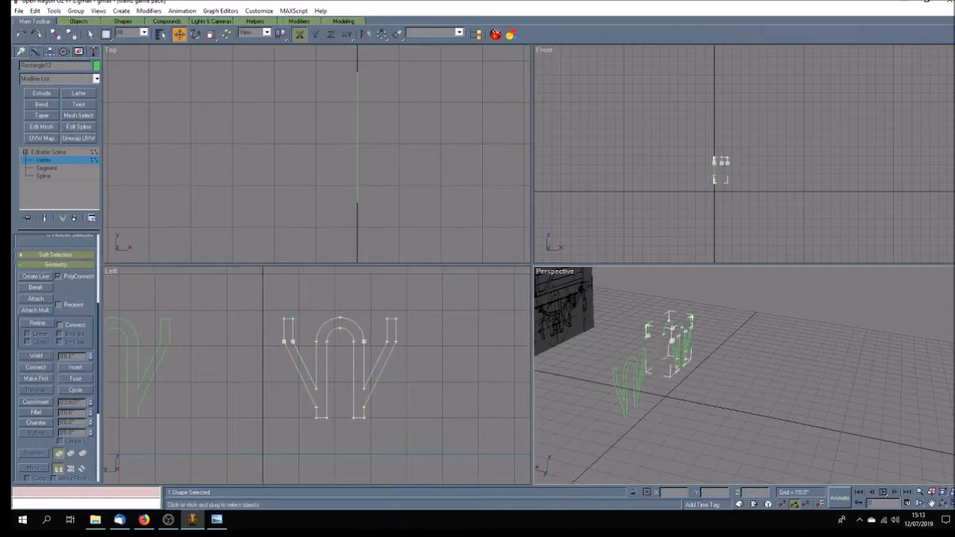
Step: Move the vertices of the copy's upper left rectangle along X, closer to the plane of the struts
click(949, 502)
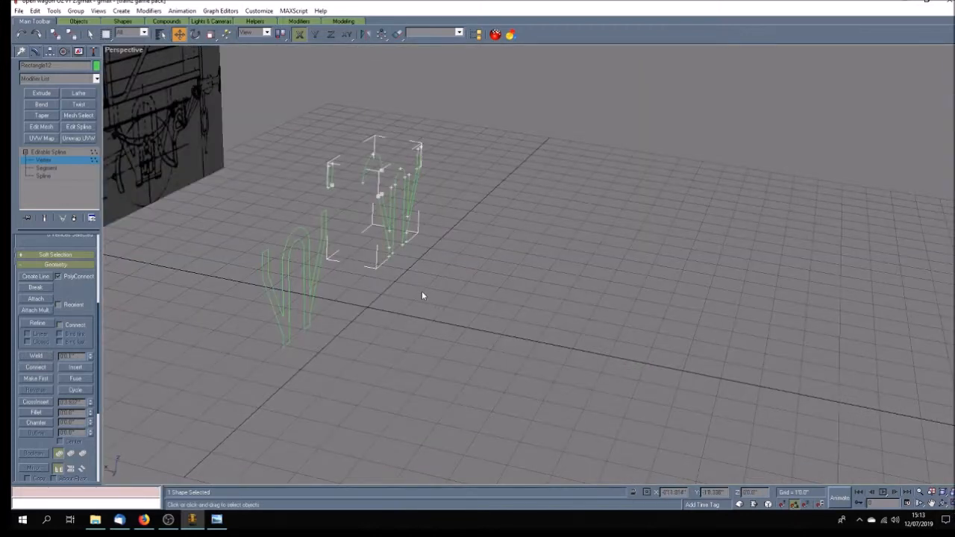
click(56, 155)
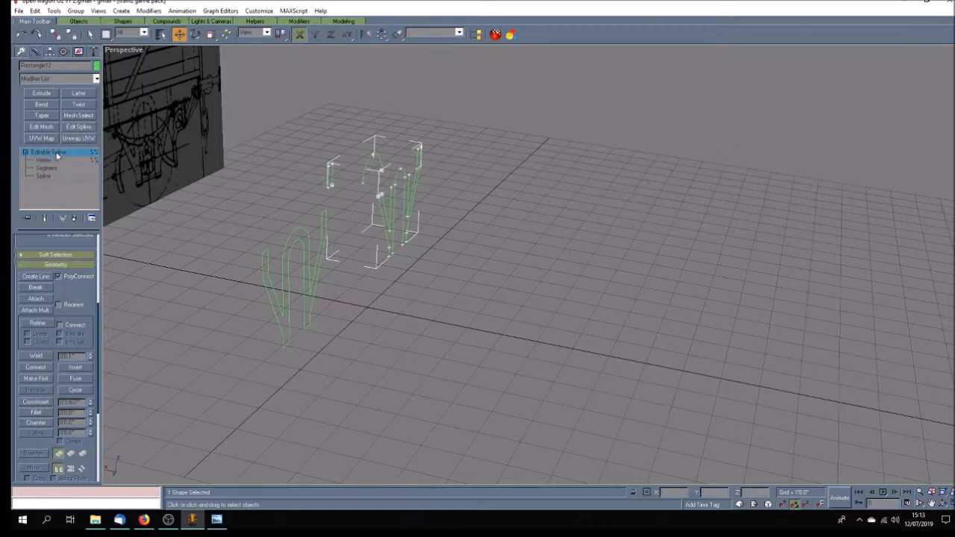
click(345, 155)
click(329, 171)
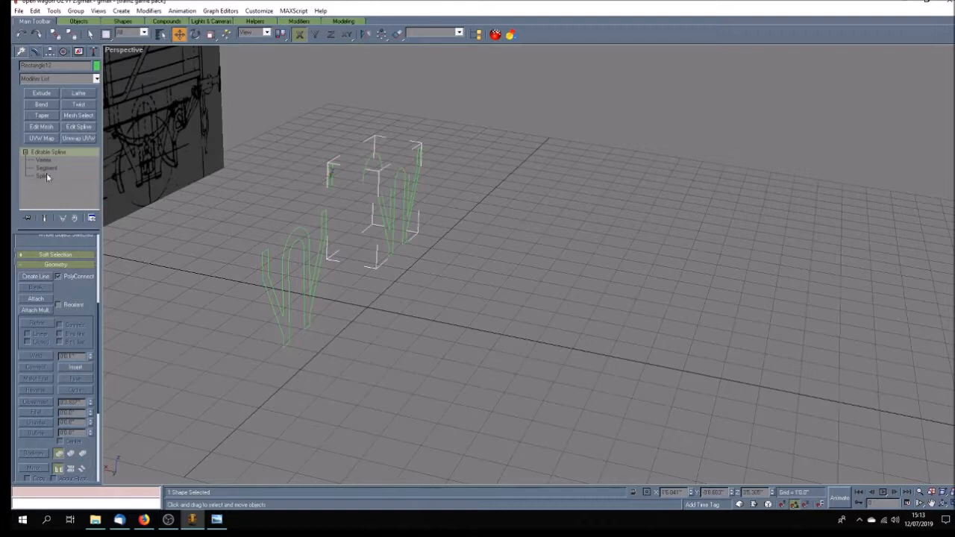
click(41, 161)
drag(297, 155, 369, 202)
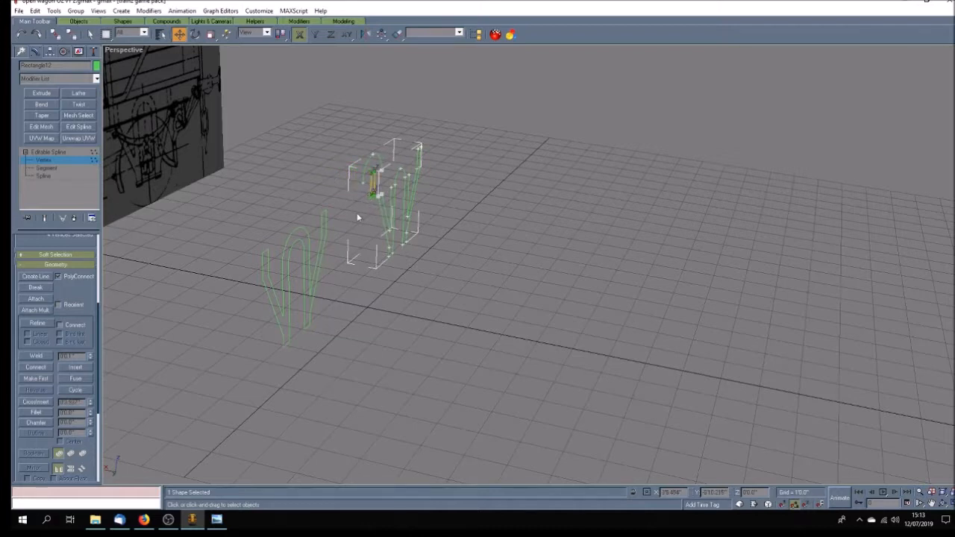
click(950, 503)
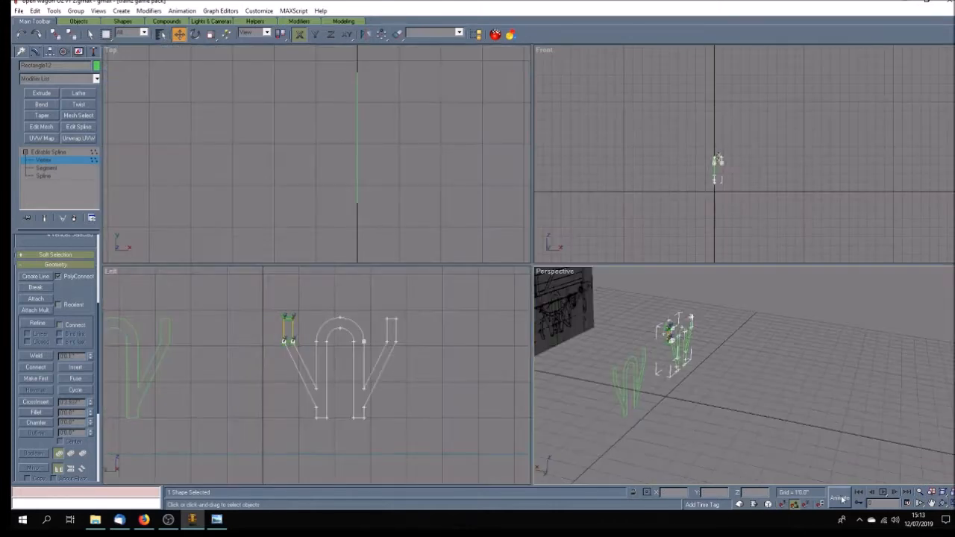
Step: Try to weld the joint vertices between the copy's upper left rectangle and strut at 0'0.1" and 4", and undo the result
drag(274, 338, 299, 346)
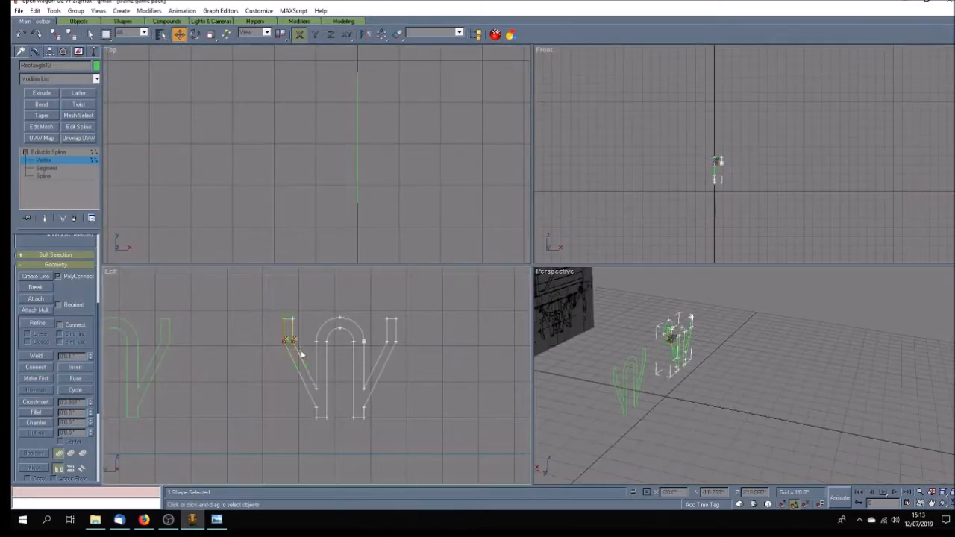
click(38, 356)
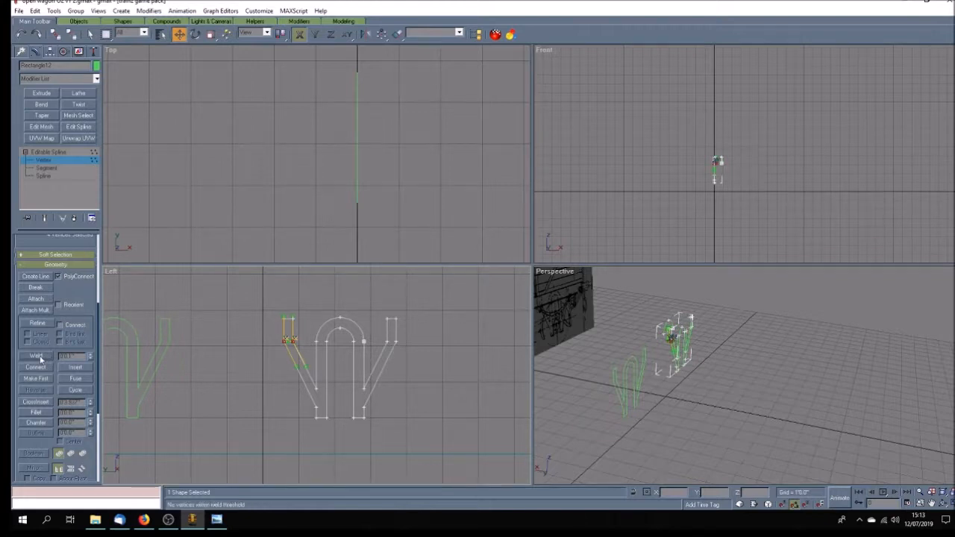
double_click(65, 356)
text(4)
click(41, 358)
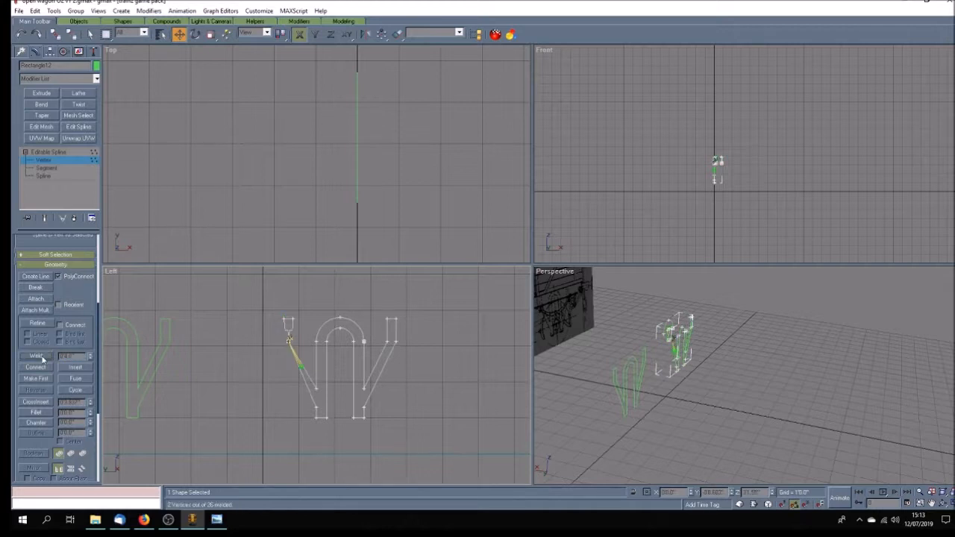
click(351, 385)
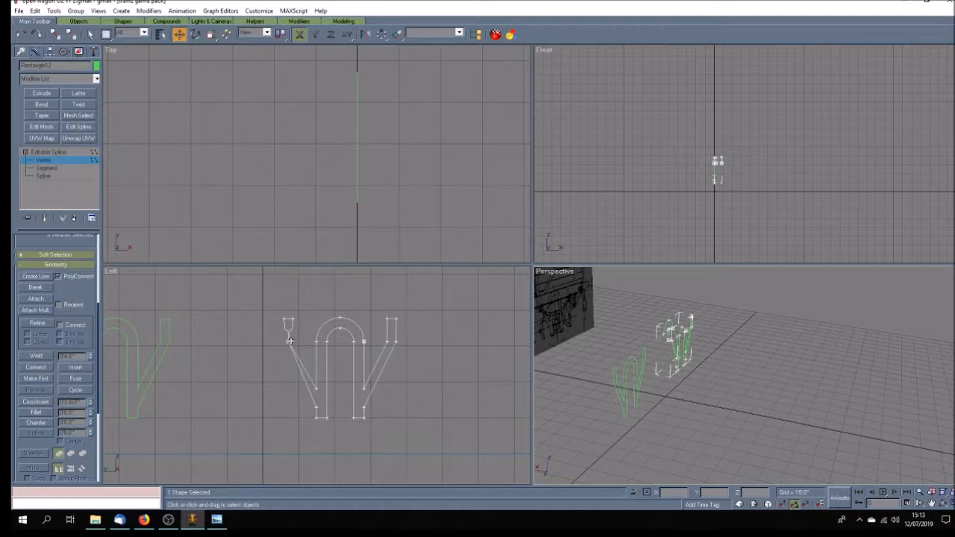
click(22, 34)
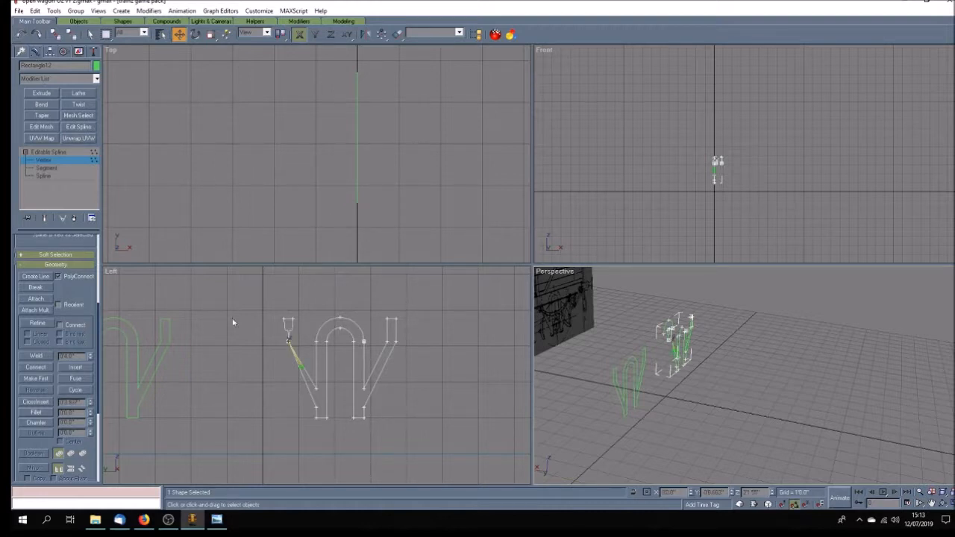
click(24, 34)
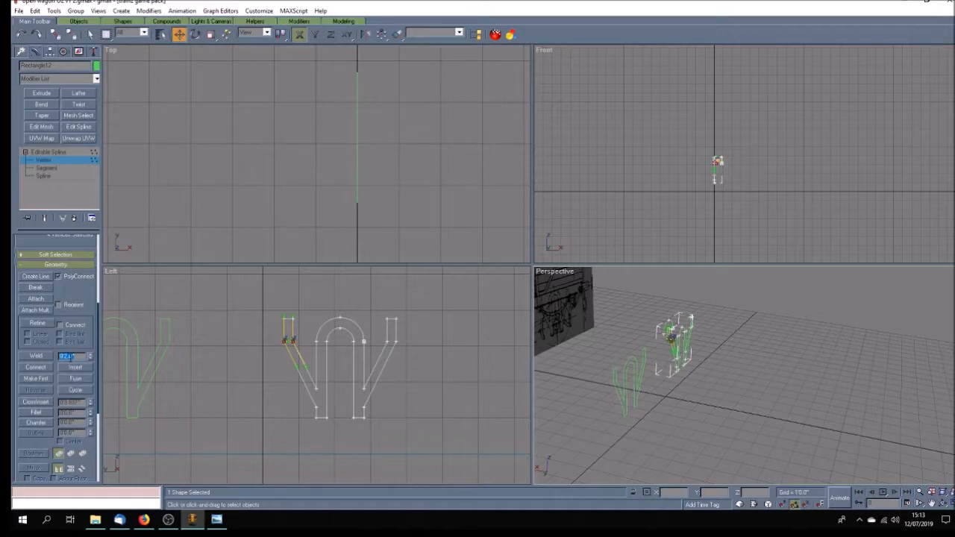
Step: Weld the joint vertices under the copy's upper left rectangle again, trying thresholds of 2.5" and 3"
text(2.5)
click(39, 356)
double_click(67, 355)
click(43, 356)
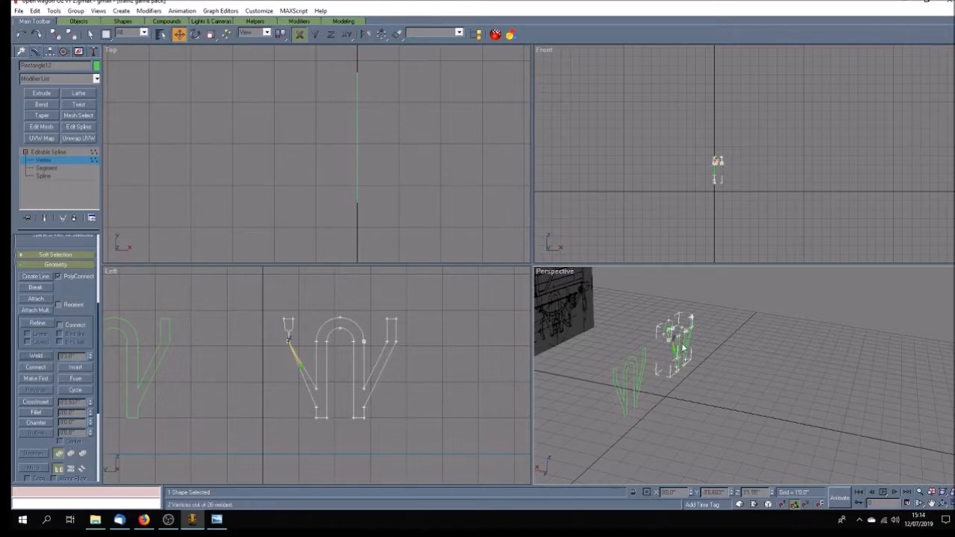
click(697, 407)
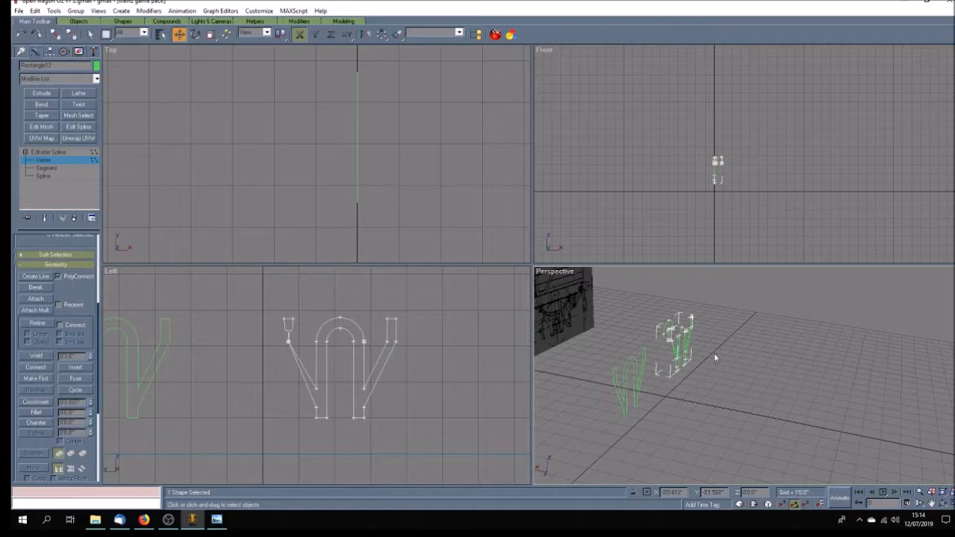
Step: Delete the whole misaligned copy and select the remaining welded axle guard outline
click(47, 152)
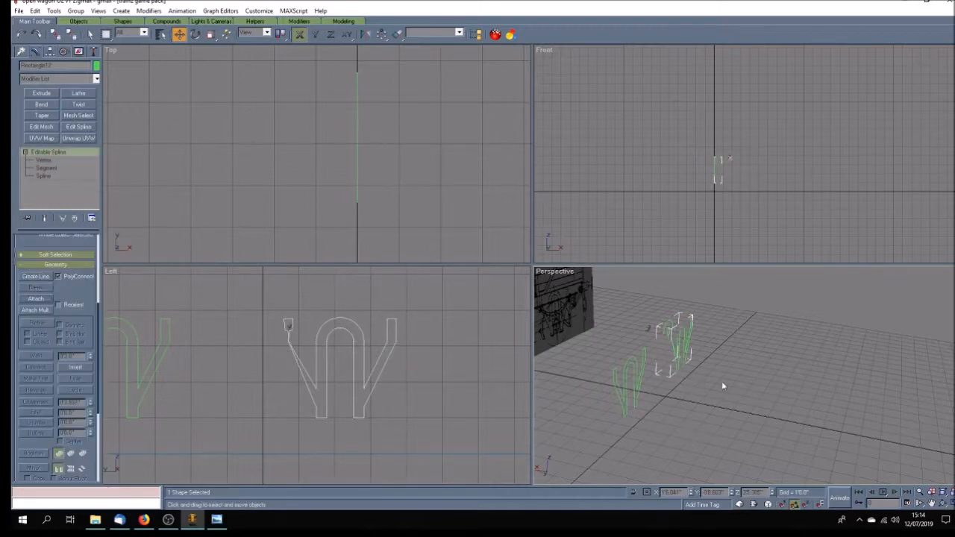
key(Delete)
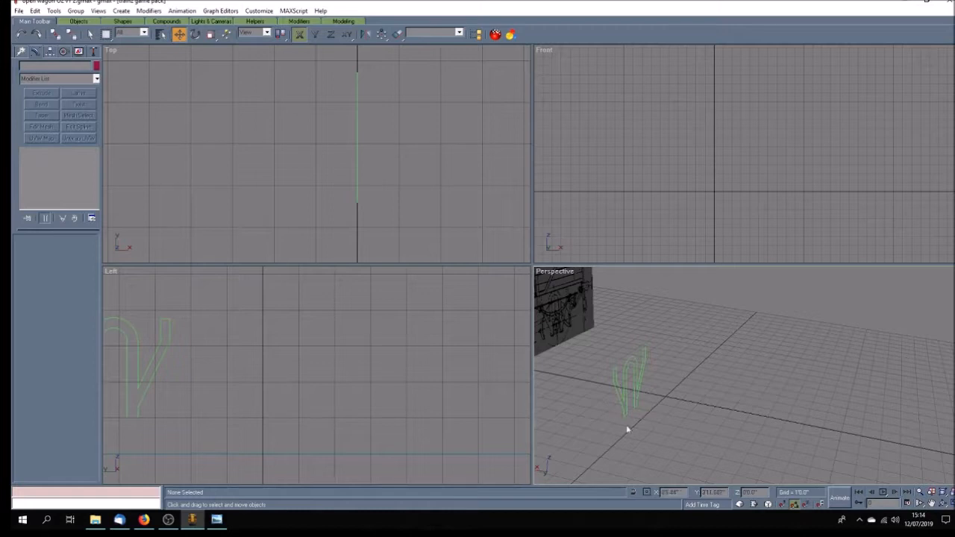
click(930, 503)
drag(655, 408, 694, 373)
click(90, 34)
click(706, 372)
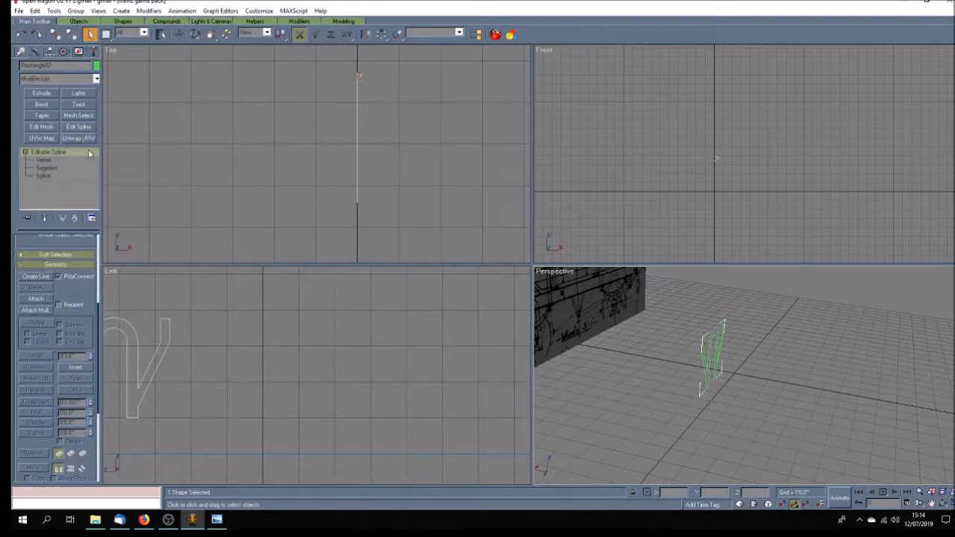
Step: Examine the remaining axle guard outline from several angles in an enlarged perspective view, including edge-on
click(942, 504)
drag(724, 407, 709, 405)
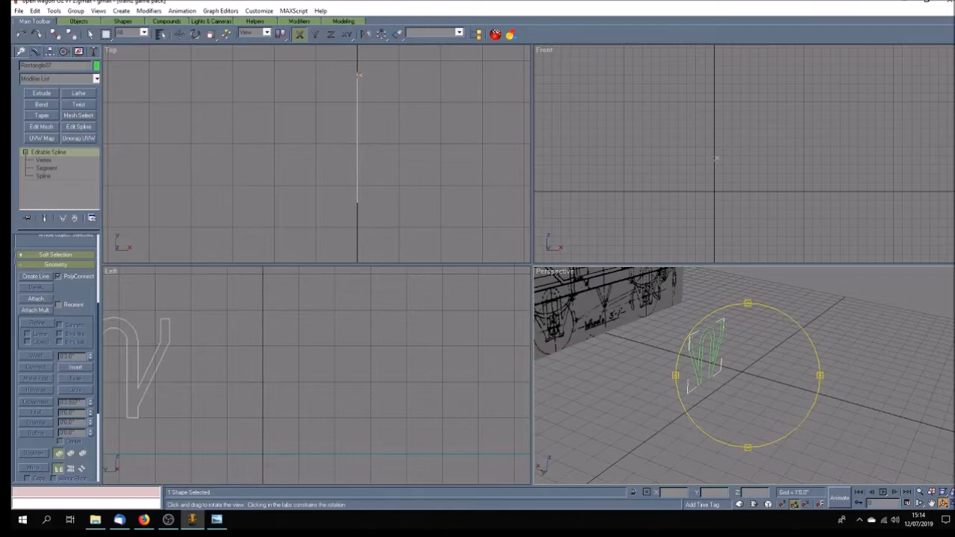
key(w)
drag(560, 305, 574, 309)
drag(490, 305, 465, 281)
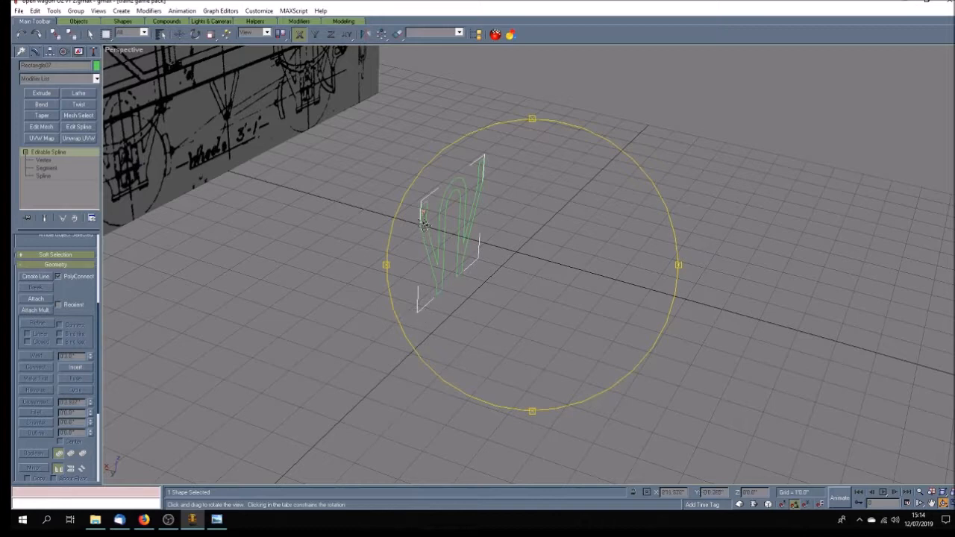
drag(535, 366, 550, 328)
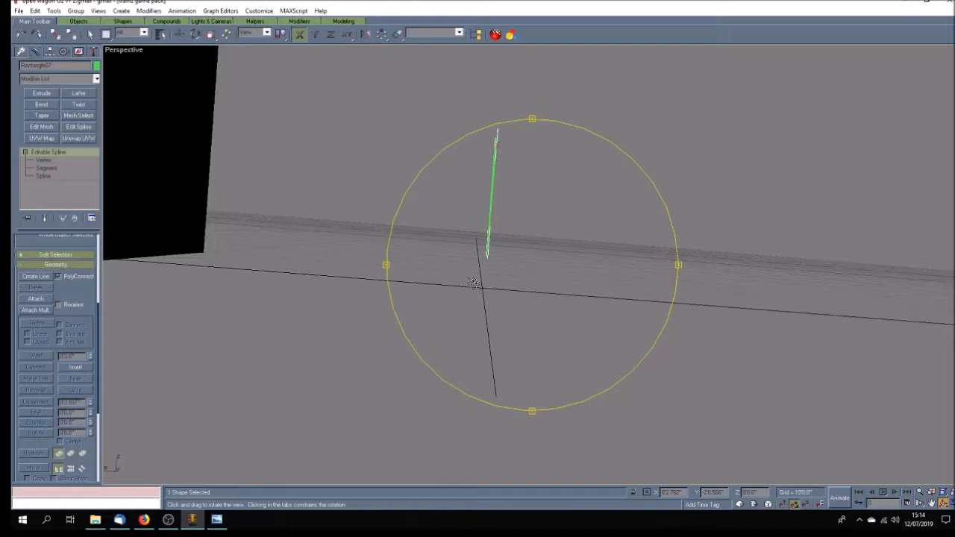
drag(593, 303, 544, 320)
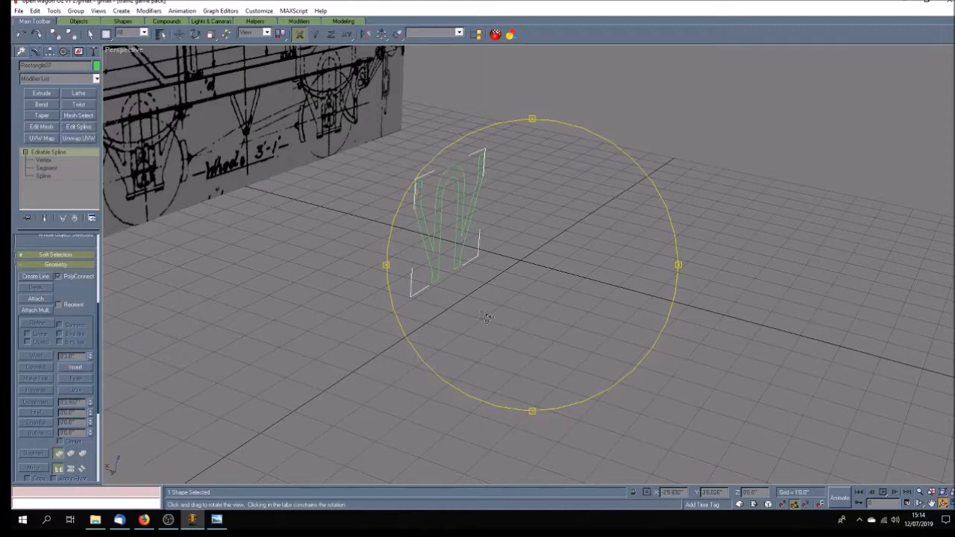
Step: Extrude the welded axle guard outline with the default amount
drag(456, 259, 482, 292)
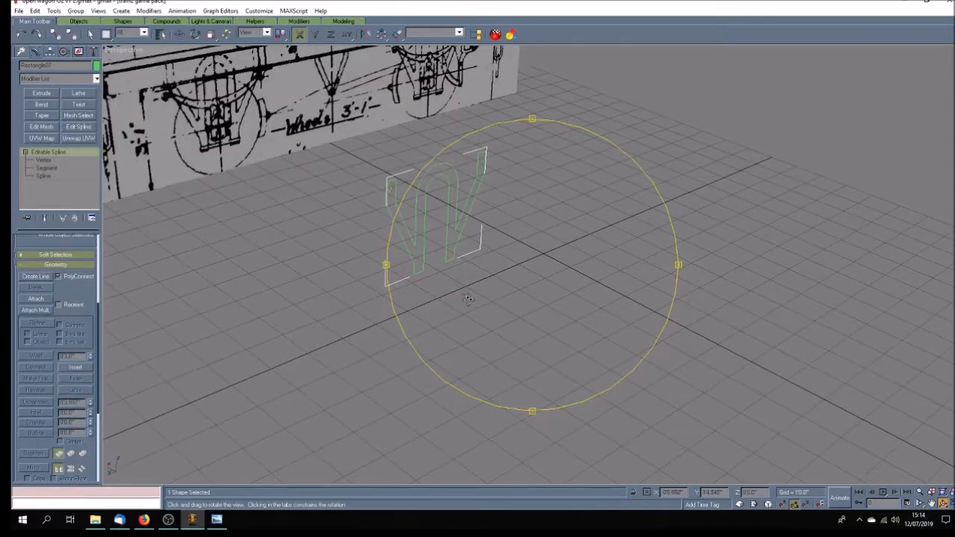
drag(469, 297, 474, 297)
drag(532, 311, 534, 305)
click(41, 93)
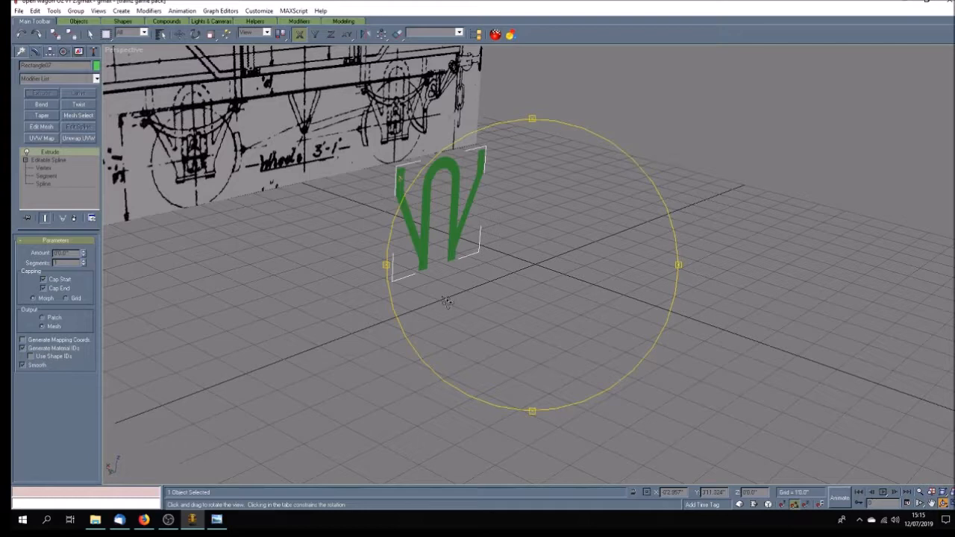
Step: Examine the flat extruded axle guard from several angles for surface, visible side and thickness
drag(440, 302, 403, 277)
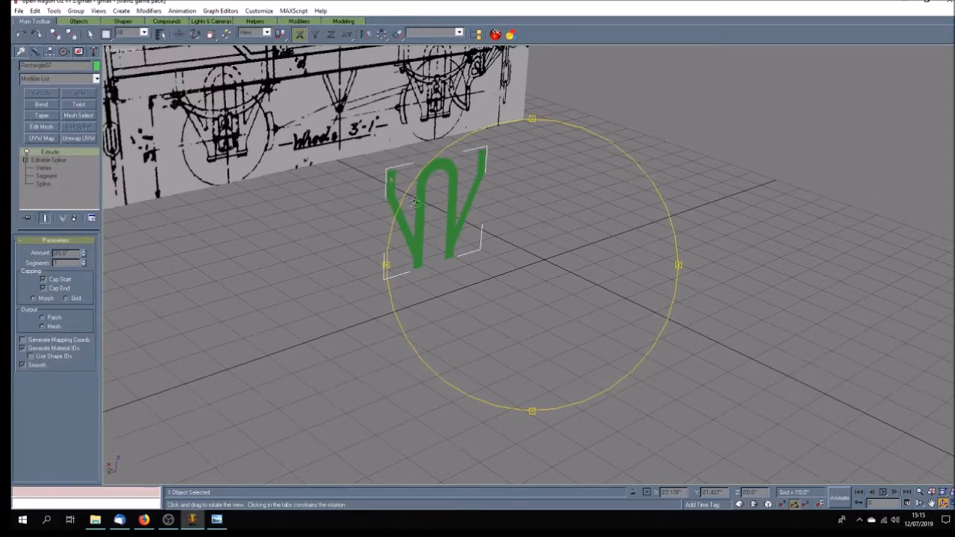
drag(448, 305, 526, 314)
drag(539, 318, 507, 324)
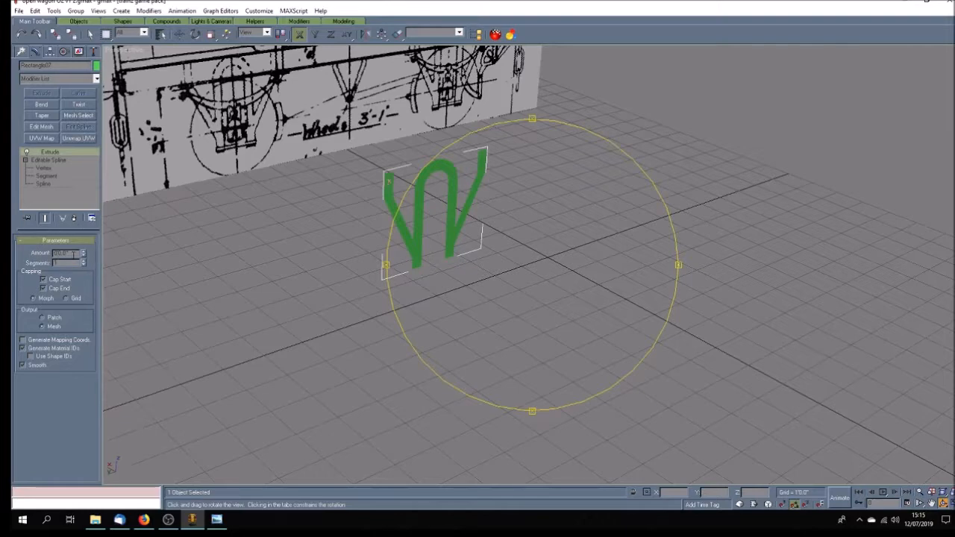
drag(396, 312, 420, 260)
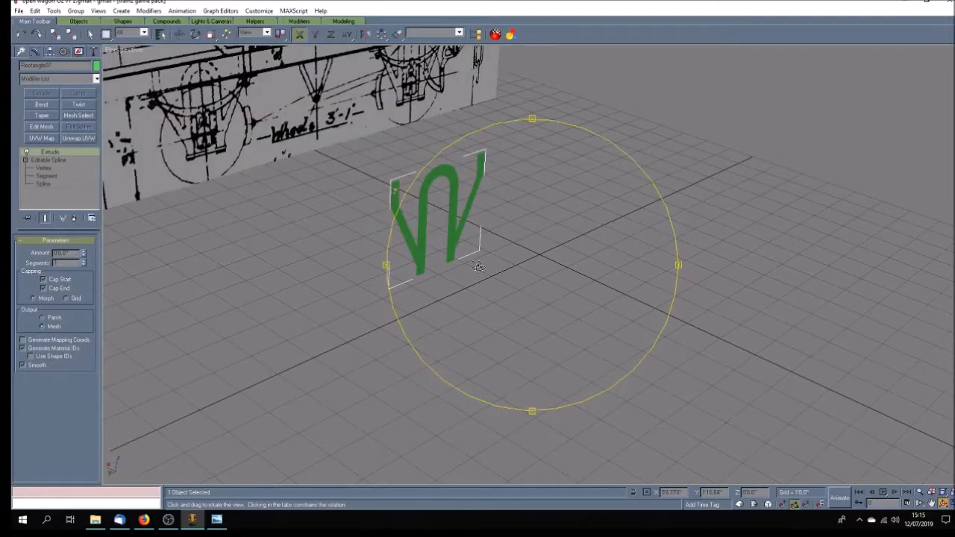
drag(480, 291, 460, 308)
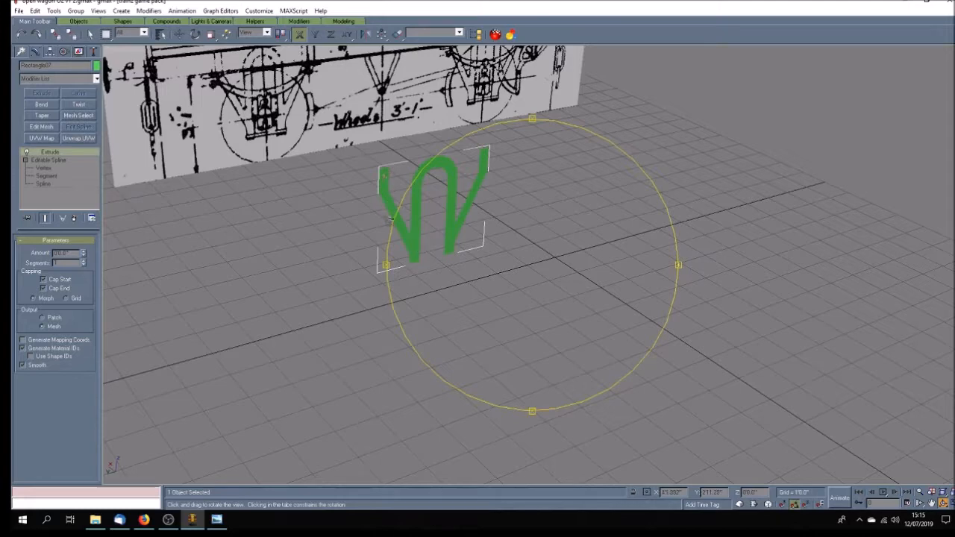
mouse_move(459, 282)
mouse_down()
mouse_move(543, 292)
mouse_move(534, 301)
mouse_up()
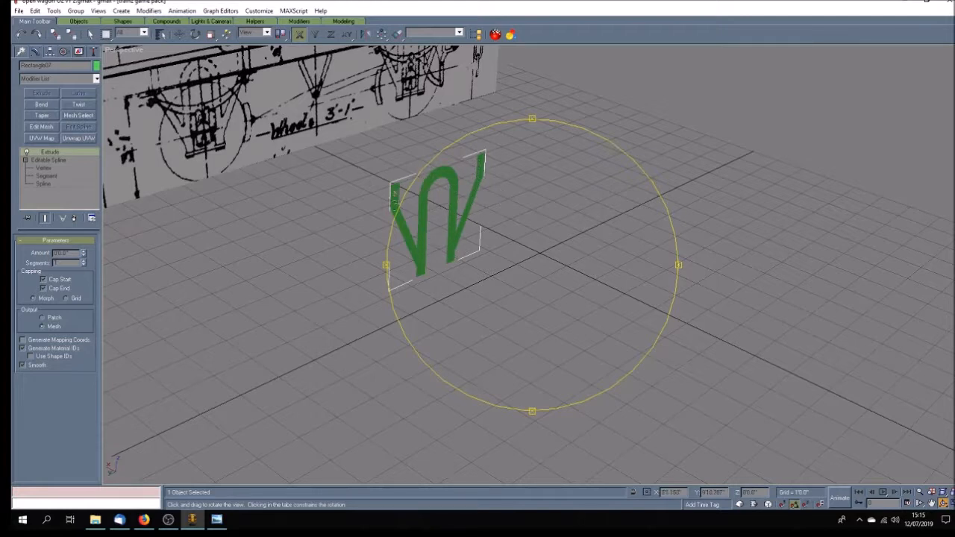
mouse_move(477, 279)
mouse_down()
mouse_move(524, 288)
mouse_move(417, 291)
mouse_move(490, 291)
mouse_up()
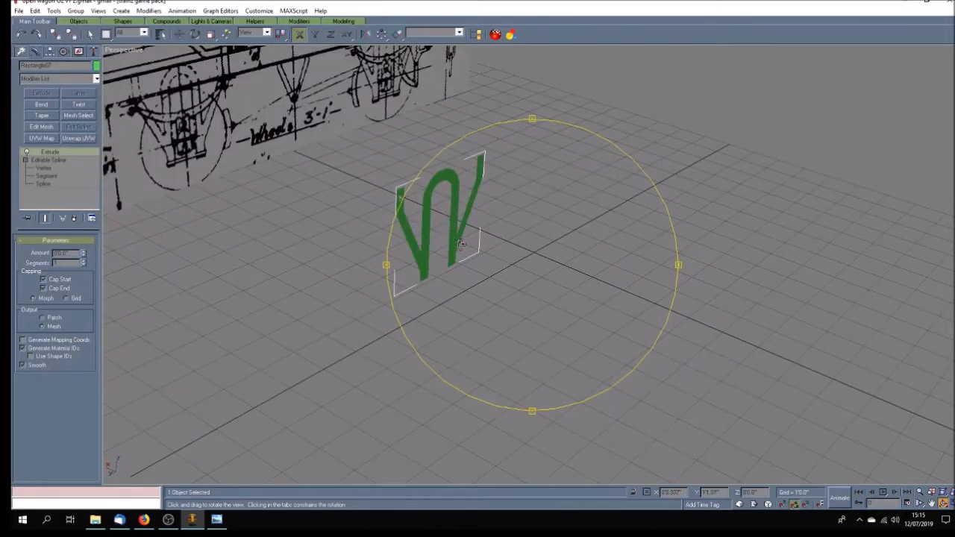
mouse_move(502, 273)
mouse_down()
mouse_move(517, 268)
mouse_move(507, 274)
mouse_up()
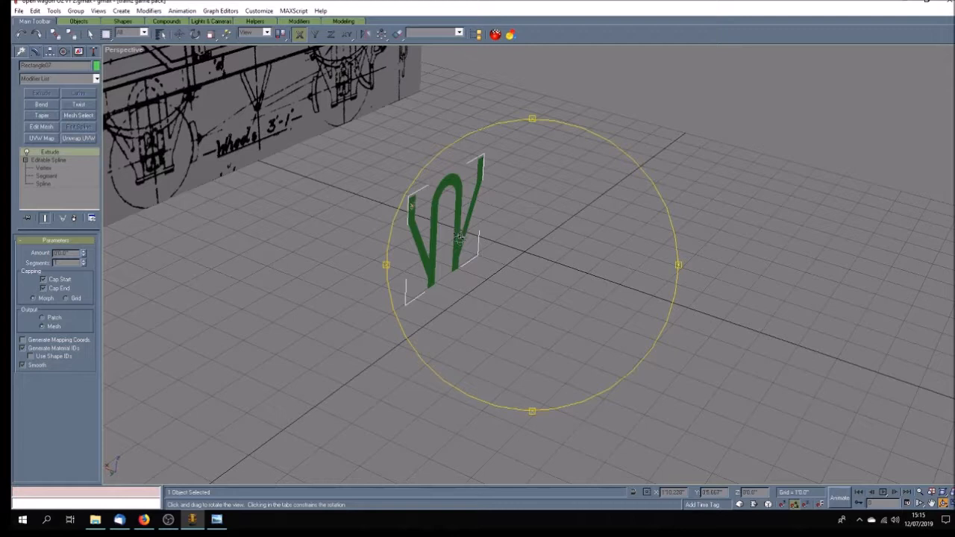
drag(505, 300, 507, 302)
drag(423, 315, 469, 317)
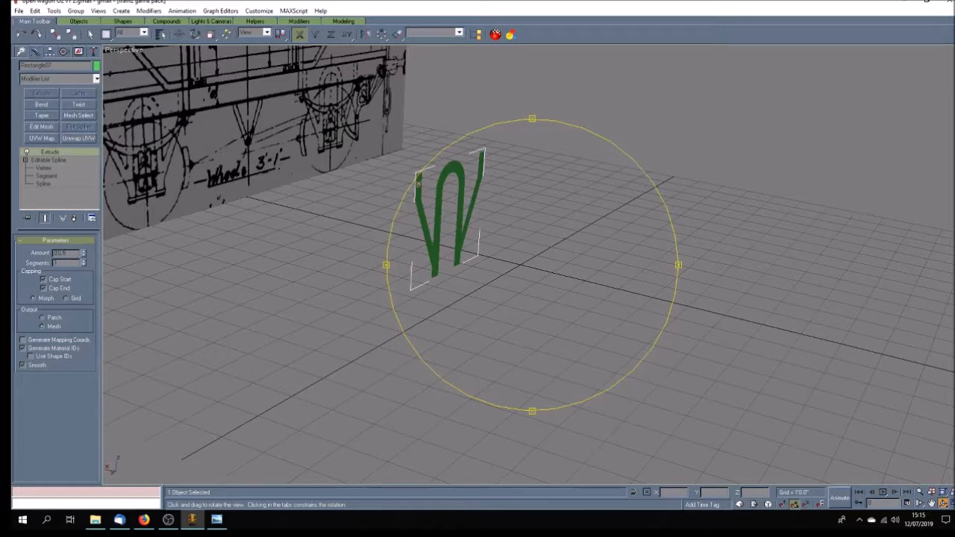
Step: Set the axle guard's extrusion amount to 0.5" and check its polygon count, keeping the counter clear of the model
key(Return)
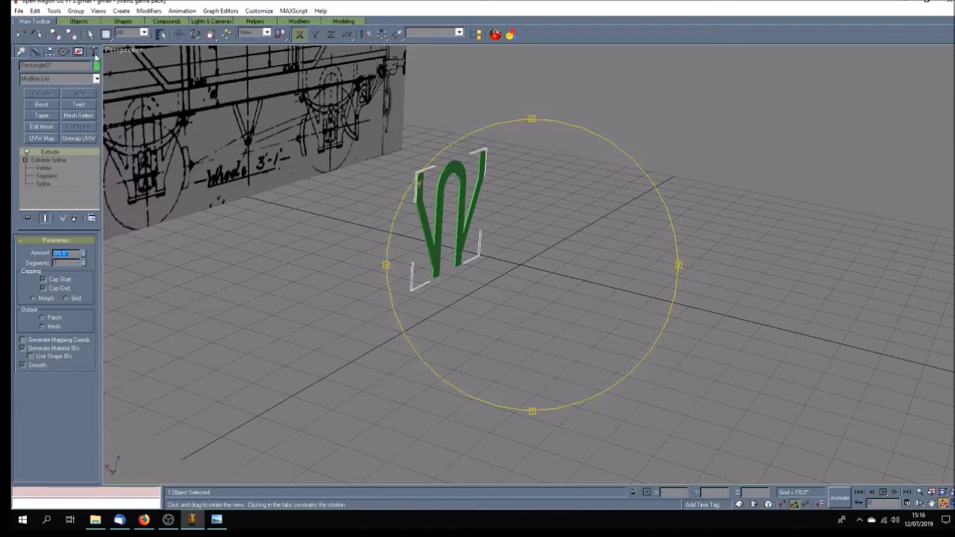
click(93, 51)
click(72, 196)
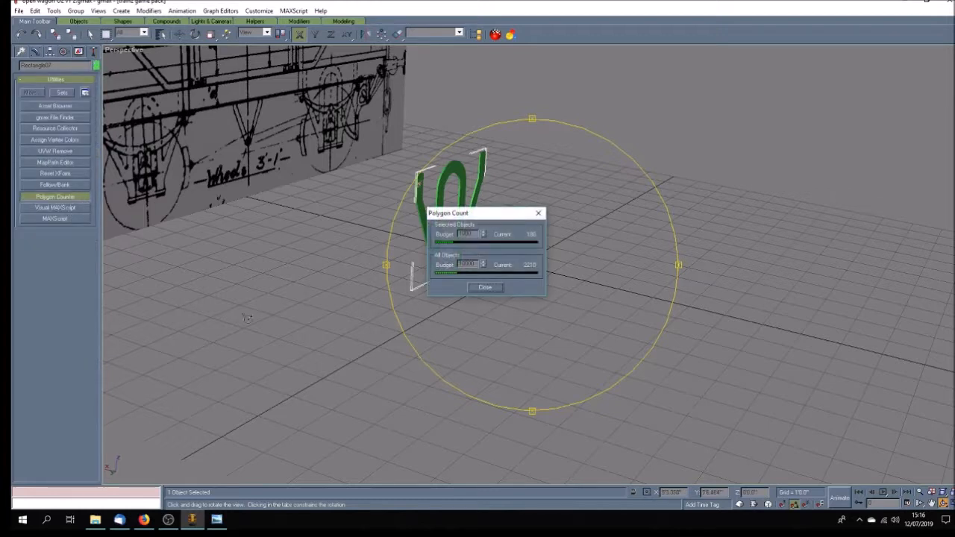
drag(484, 215, 110, 340)
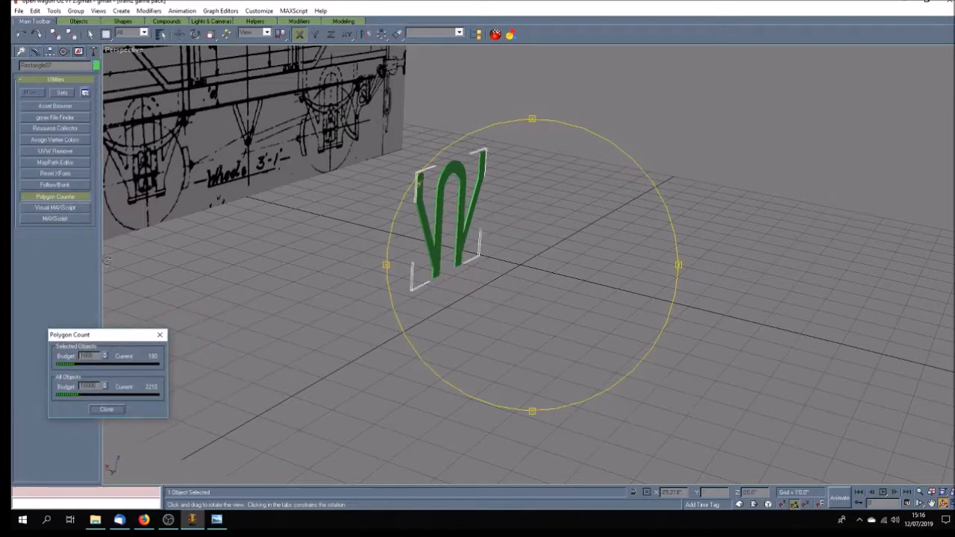
Step: Undo and redo the thickness change to compare polygon counts, and undo the whole extrusion
click(20, 35)
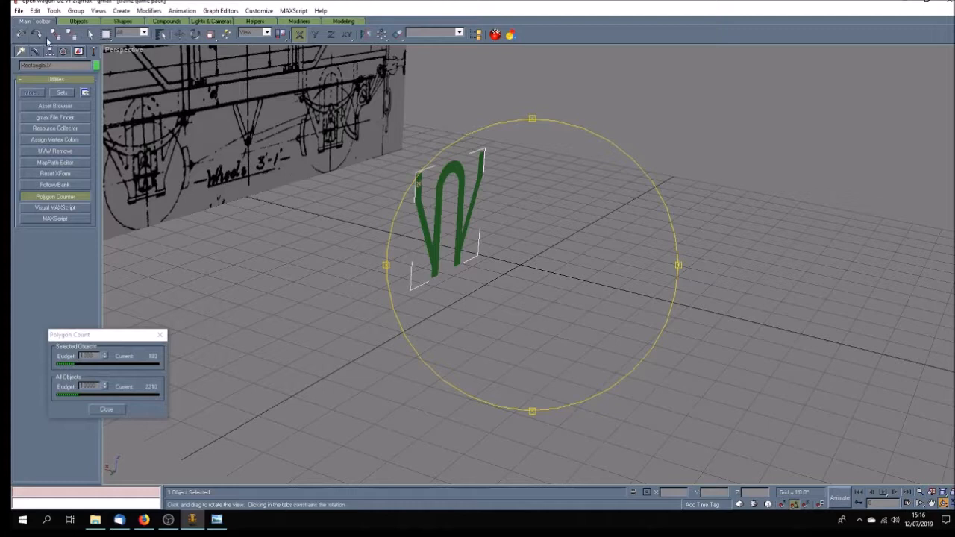
click(39, 35)
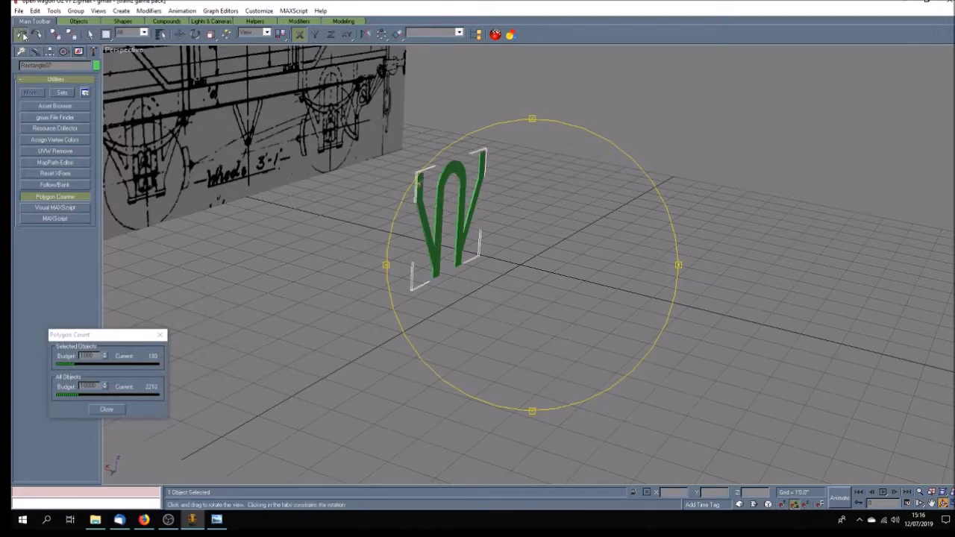
click(22, 35)
click(22, 35)
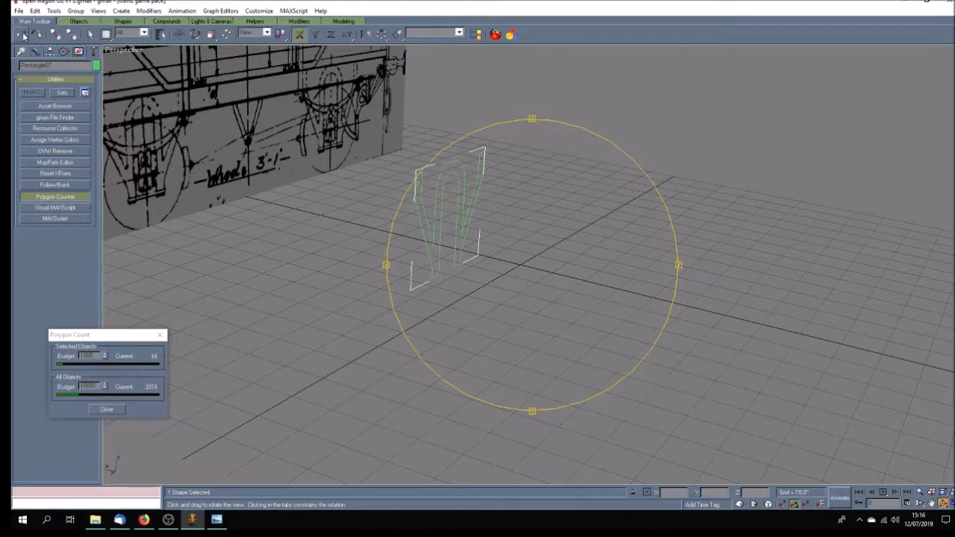
Step: Extrude the axle guard outline again, trying a thinner amount and settling on 0.5"
drag(491, 342, 296, 267)
click(22, 52)
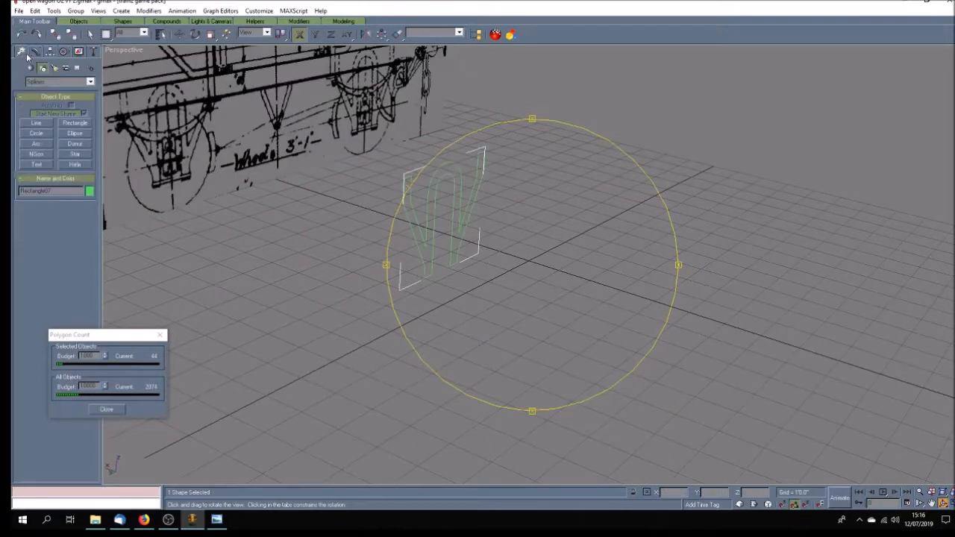
click(35, 50)
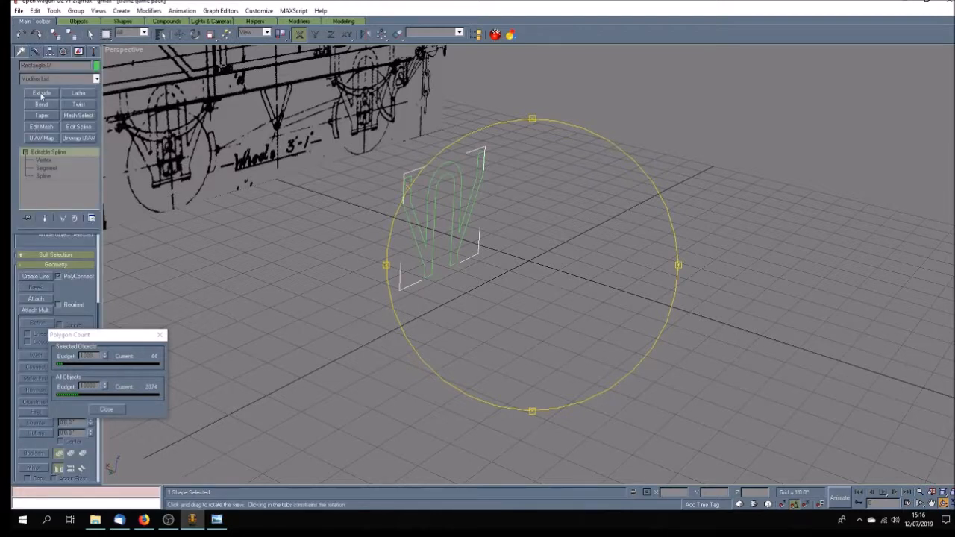
click(41, 93)
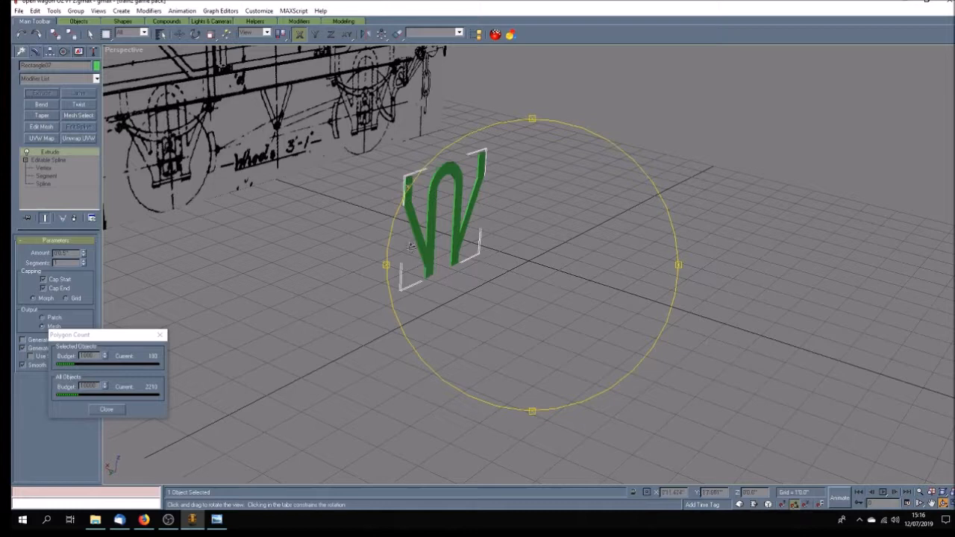
drag(78, 252, 49, 248)
key(Return)
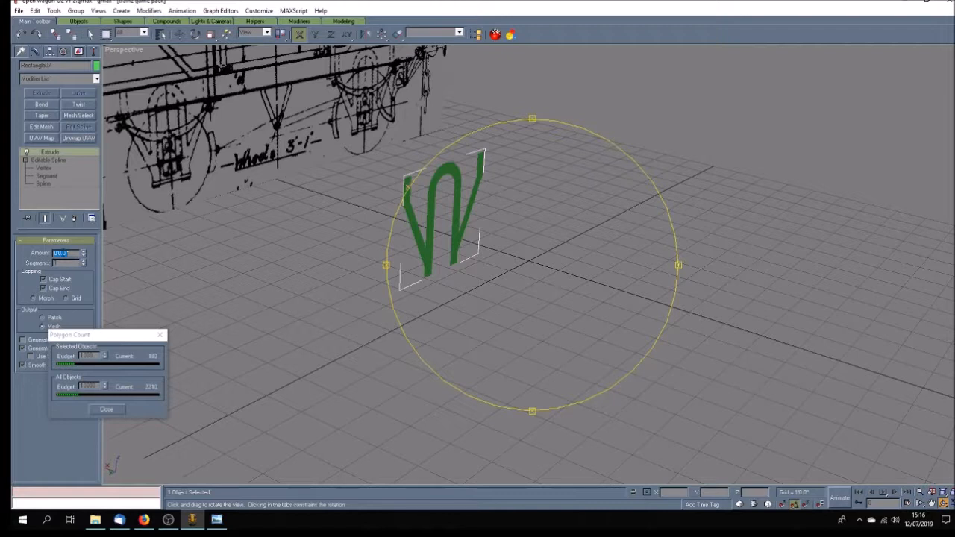
text(5)
key(Return)
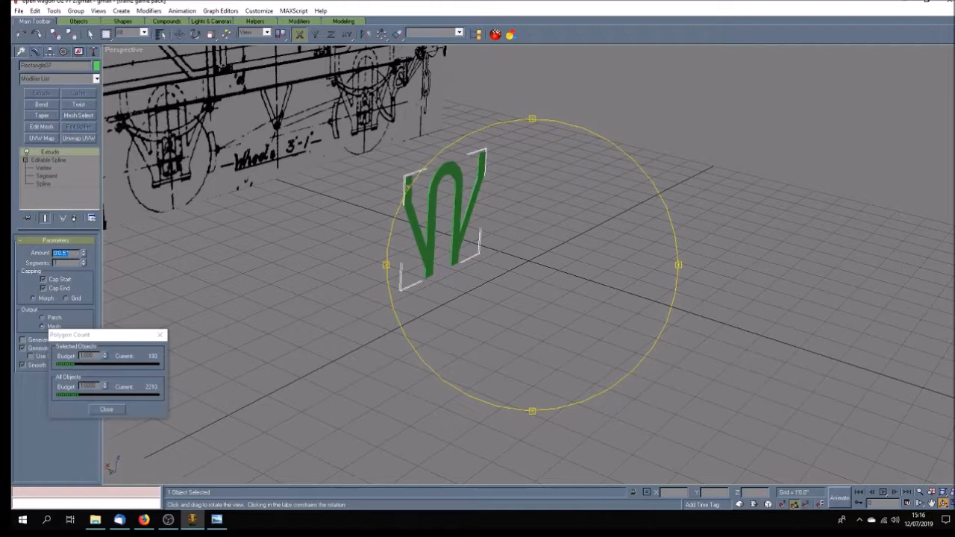
Step: Compare the extruded axle guard from several angles with the wagon photo open wagon O2.jpg in Windows Photo Viewer
drag(474, 315, 518, 305)
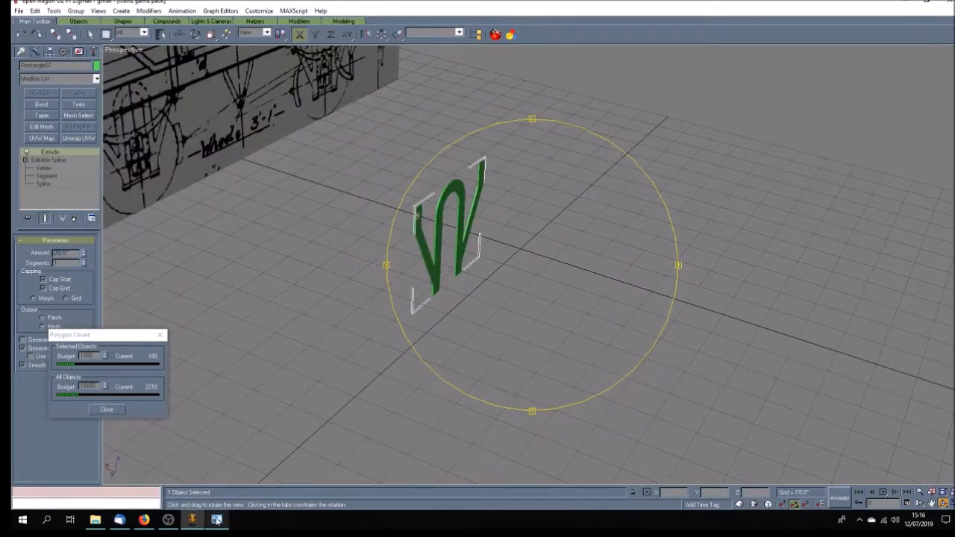
click(216, 520)
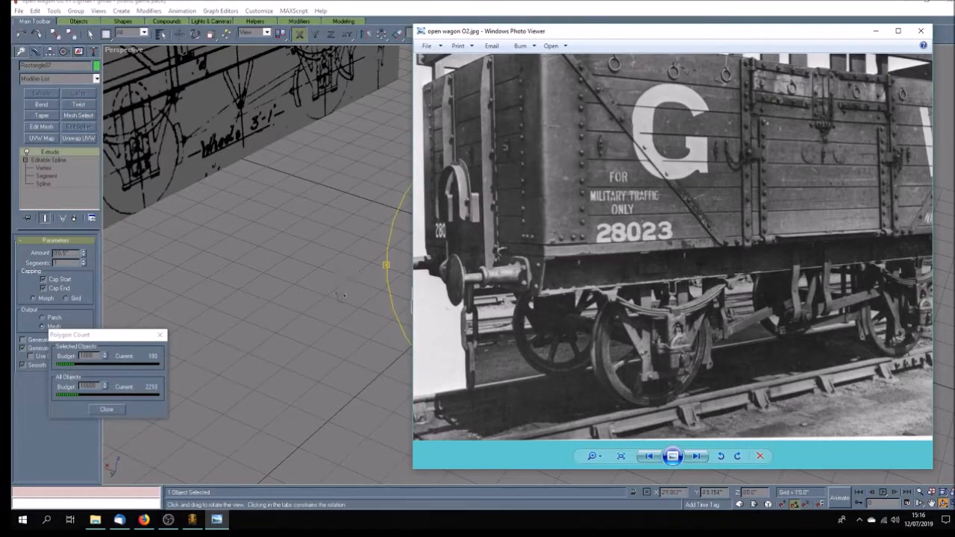
click(223, 3)
mouse_move(498, 284)
mouse_down()
mouse_move(505, 276)
mouse_move(502, 292)
mouse_move(488, 289)
mouse_up()
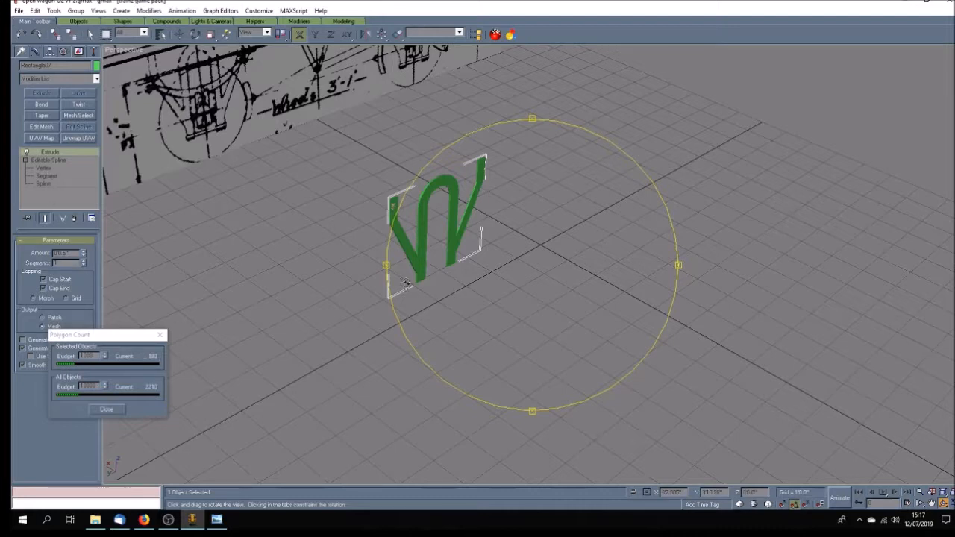
drag(520, 263, 504, 256)
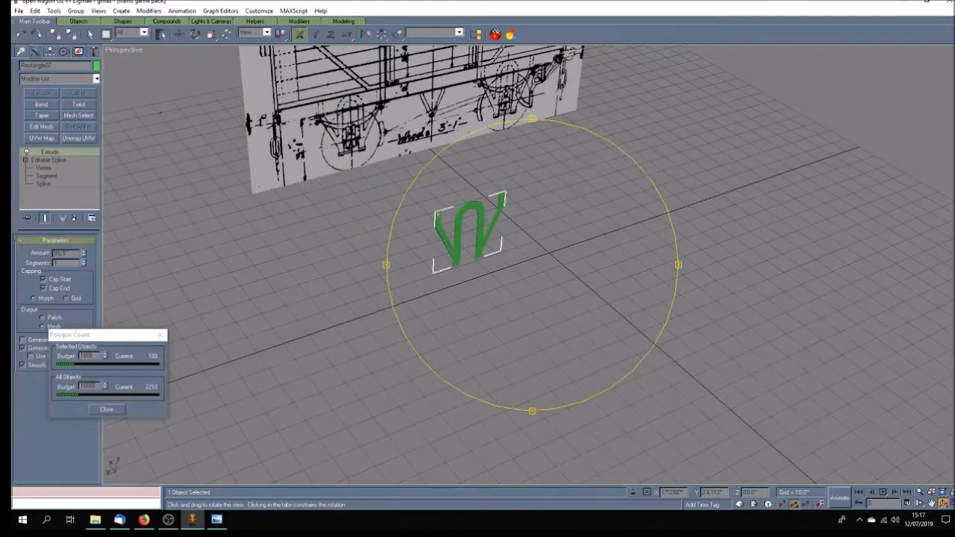
Step: Centre the axle guard's pivot on the object and align it to the world
click(50, 51)
click(56, 114)
click(73, 165)
click(74, 193)
click(70, 116)
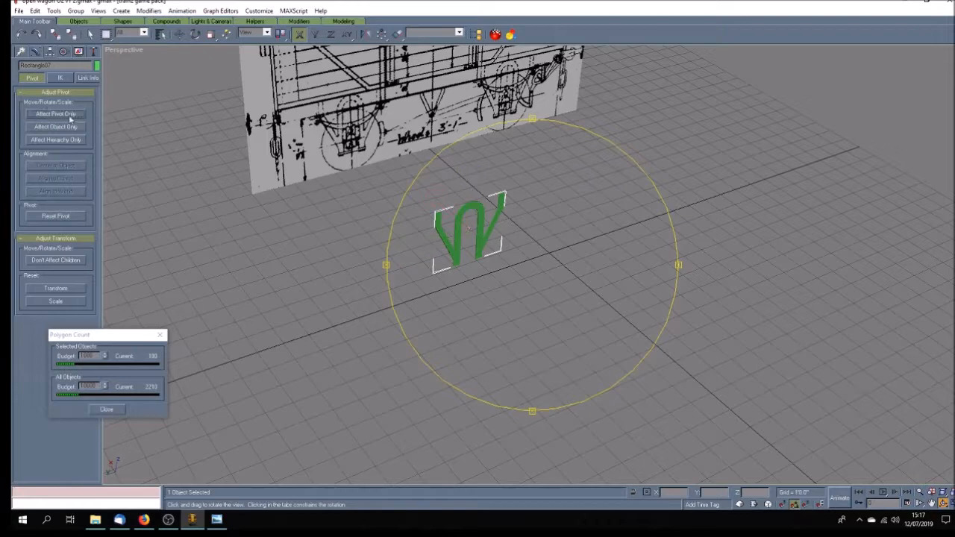
Step: Save the scene, and save it again over the backup file open wagon O2 v1 1.gmax
click(18, 11)
click(25, 59)
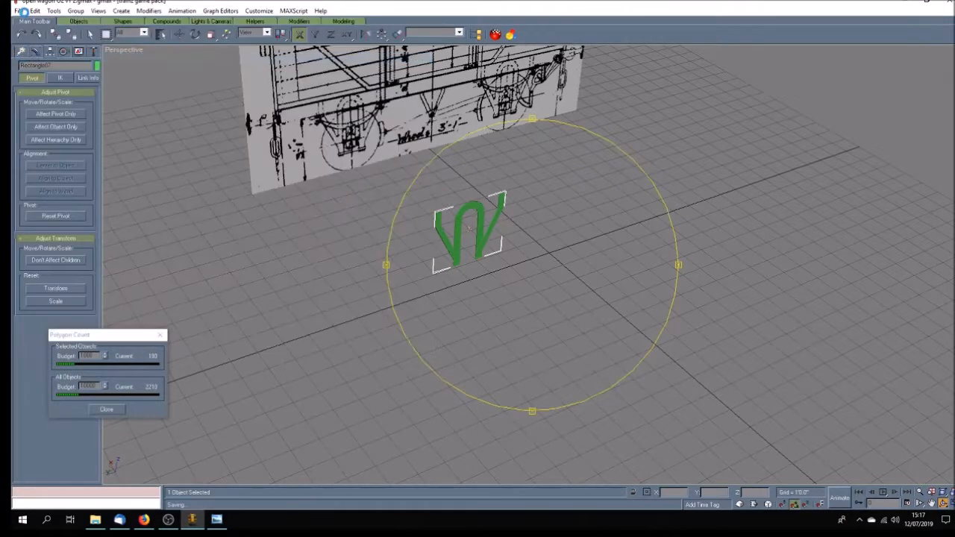
click(21, 10)
click(28, 68)
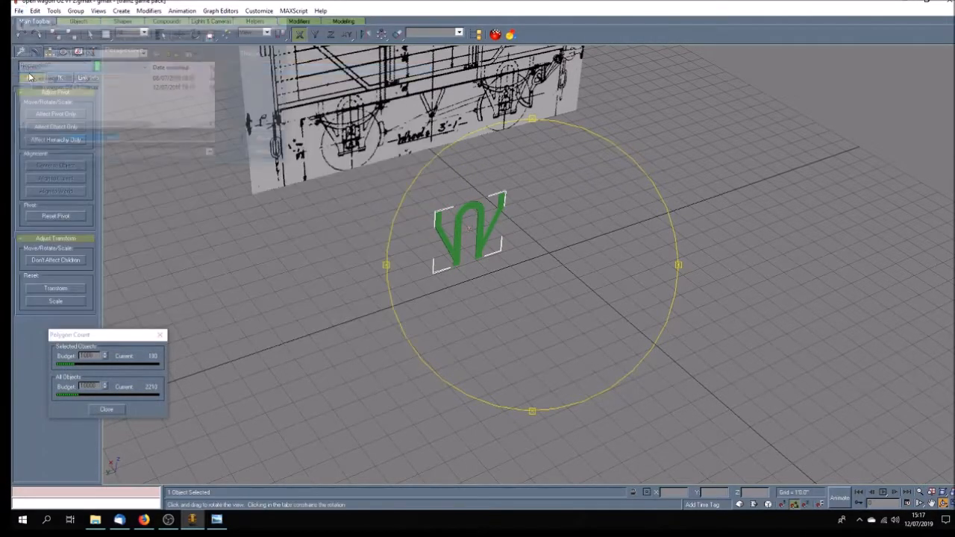
click(63, 78)
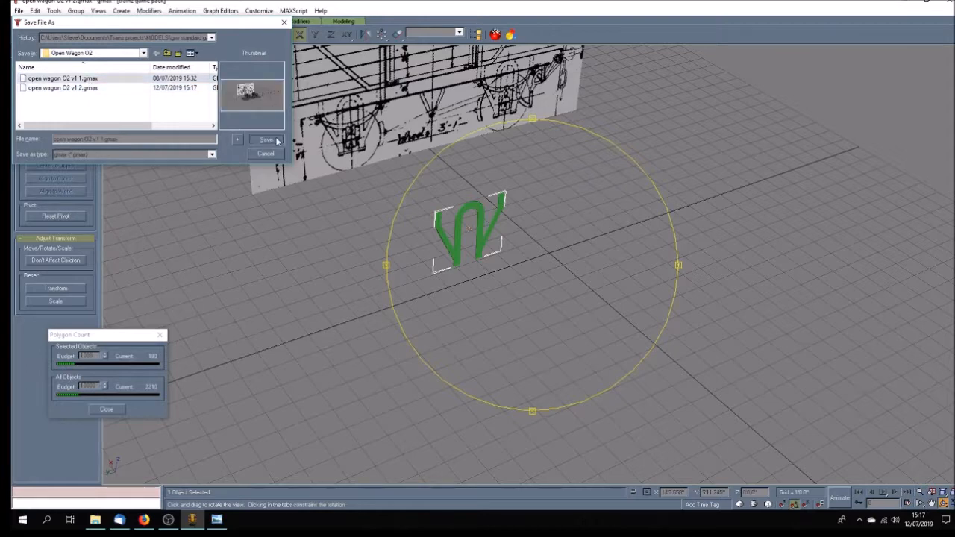
click(274, 141)
click(512, 295)
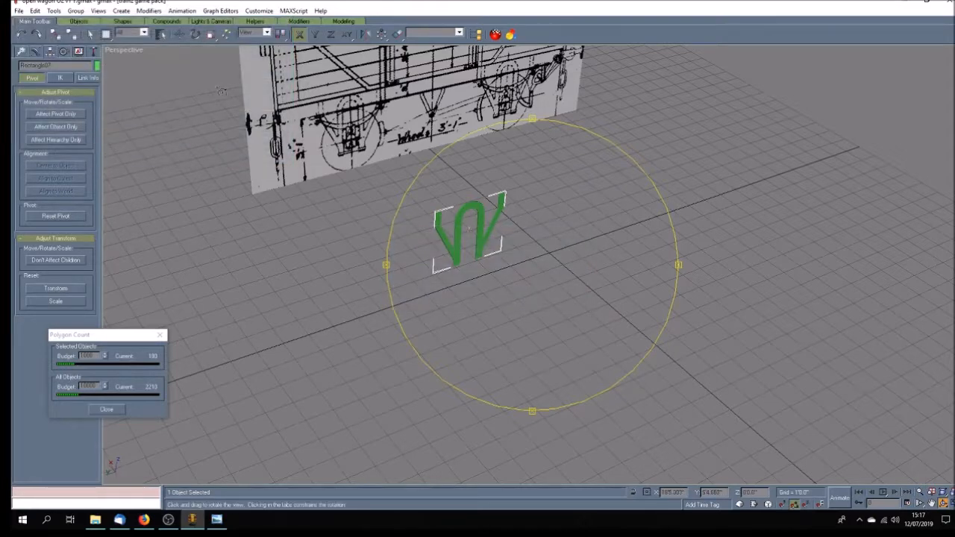
Step: Clone the extruded axle guard along the Y axis, well away from the original on the far side
click(193, 35)
click(179, 35)
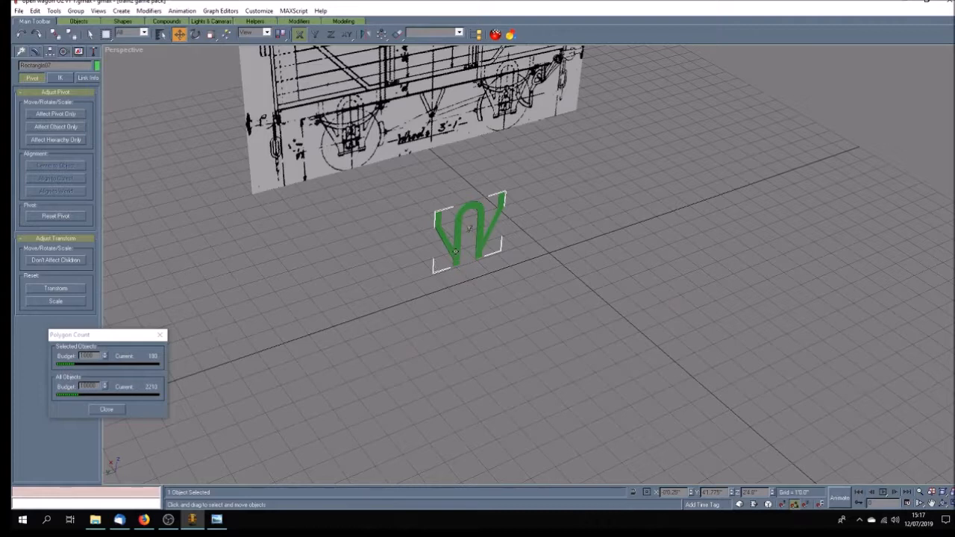
click(314, 37)
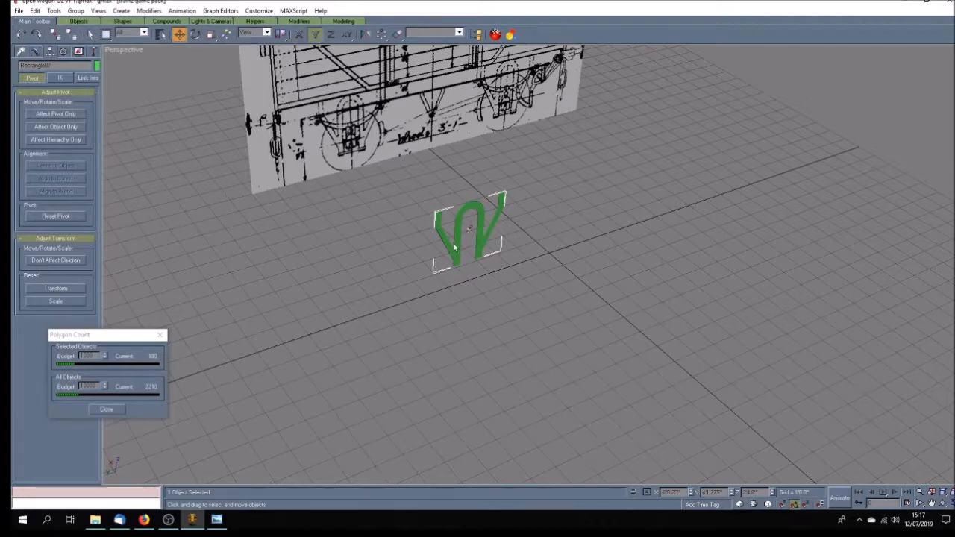
shift+drag(468, 229, 840, 112)
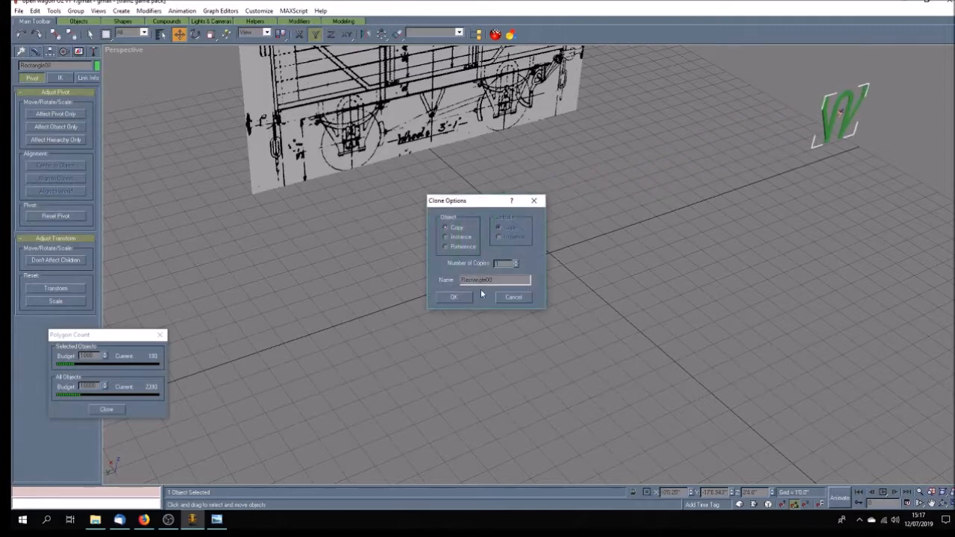
Step: Finish cloning the green W-shaped axle guard as one independent copy and reselect the original near the origin
click(454, 298)
click(454, 258)
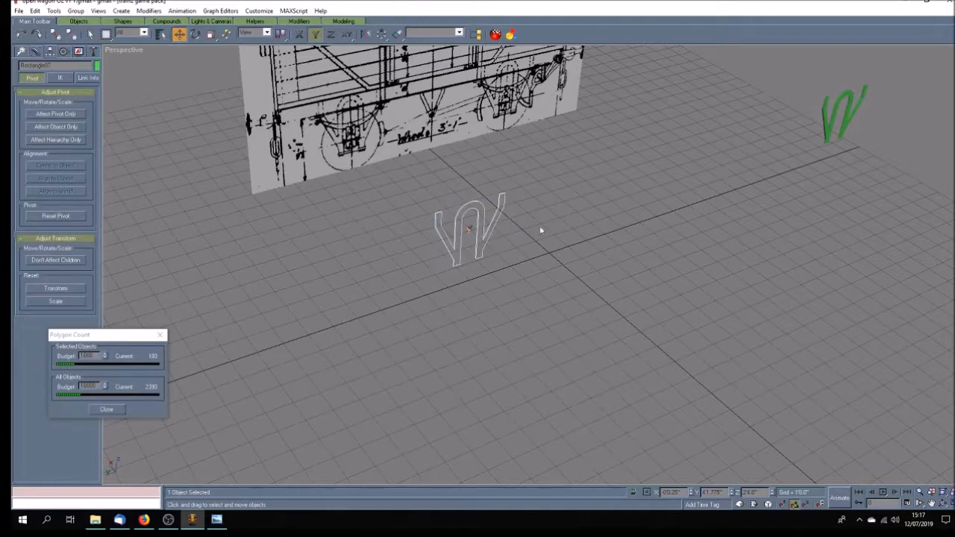
Step: Collapse the original W-shaped guard's modifier stack and convert it to an Editable Poly
click(35, 51)
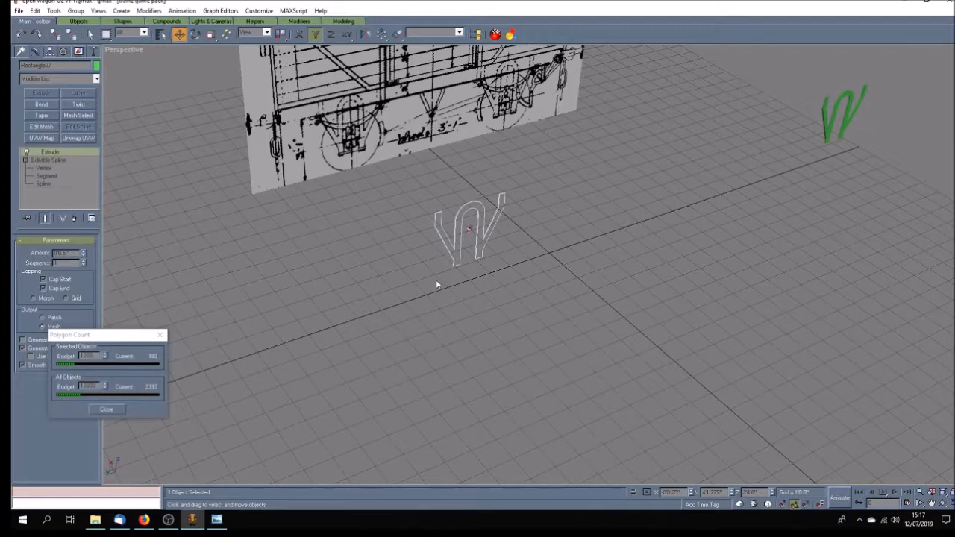
click(472, 286)
click(463, 255)
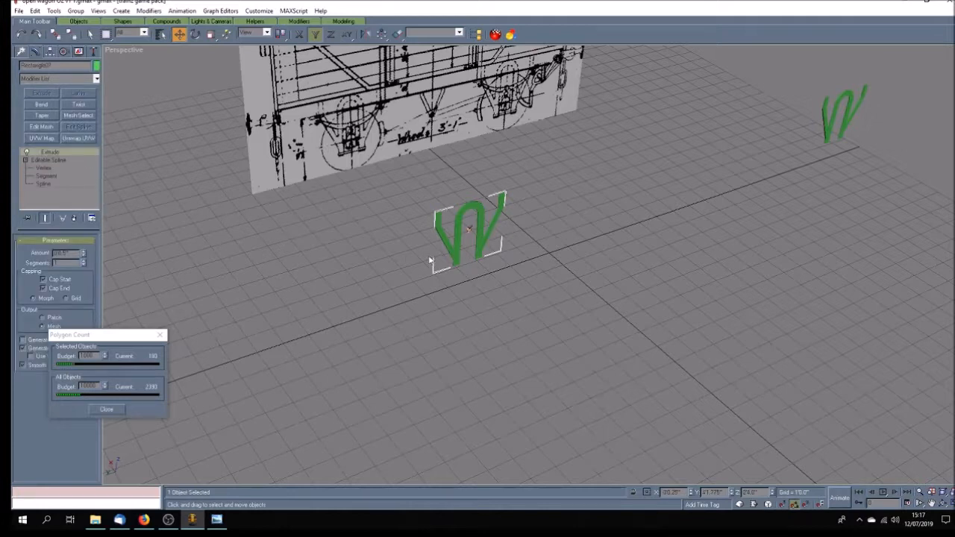
right_click(86, 158)
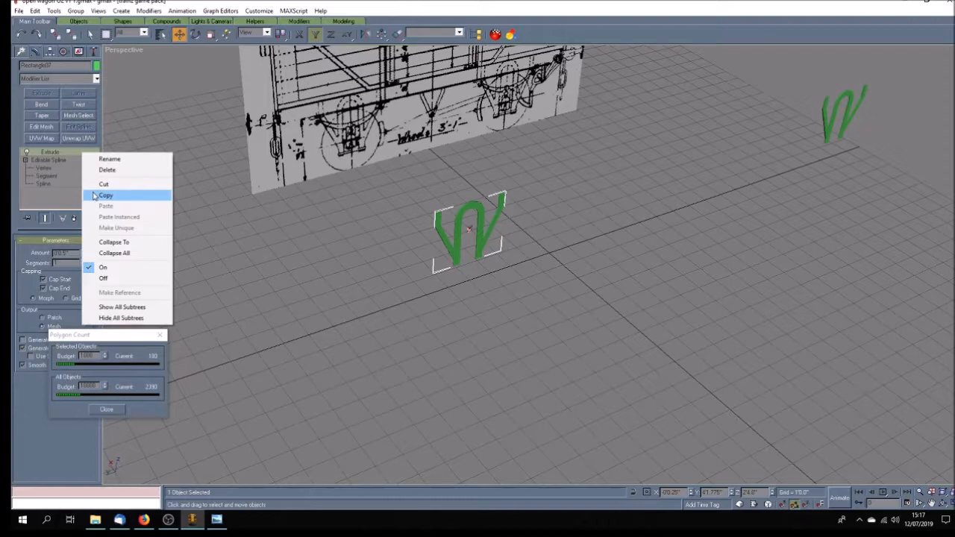
click(127, 252)
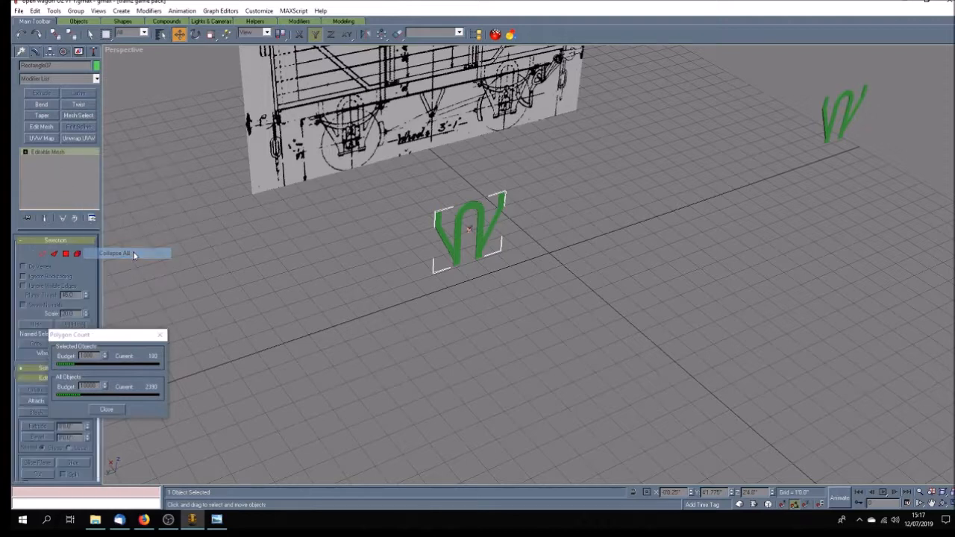
right_click(75, 155)
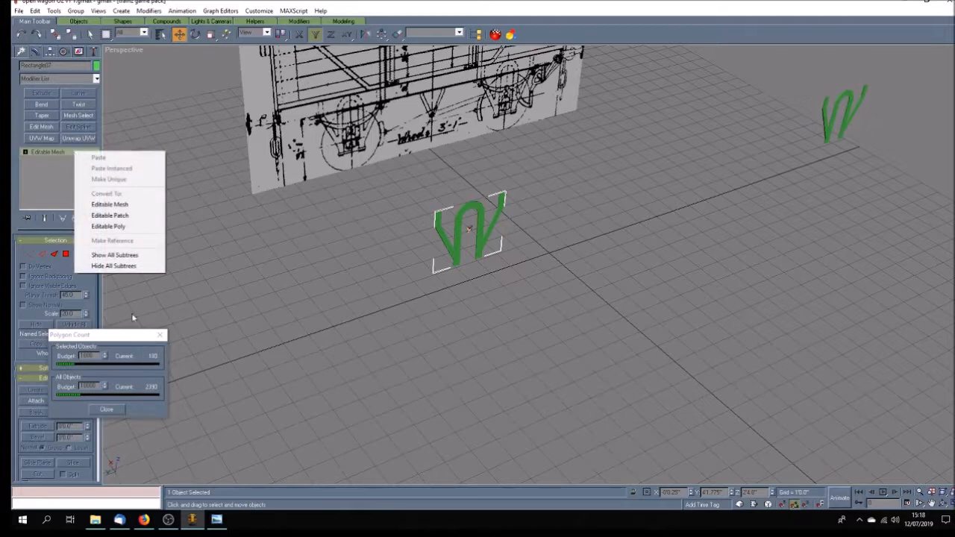
click(110, 226)
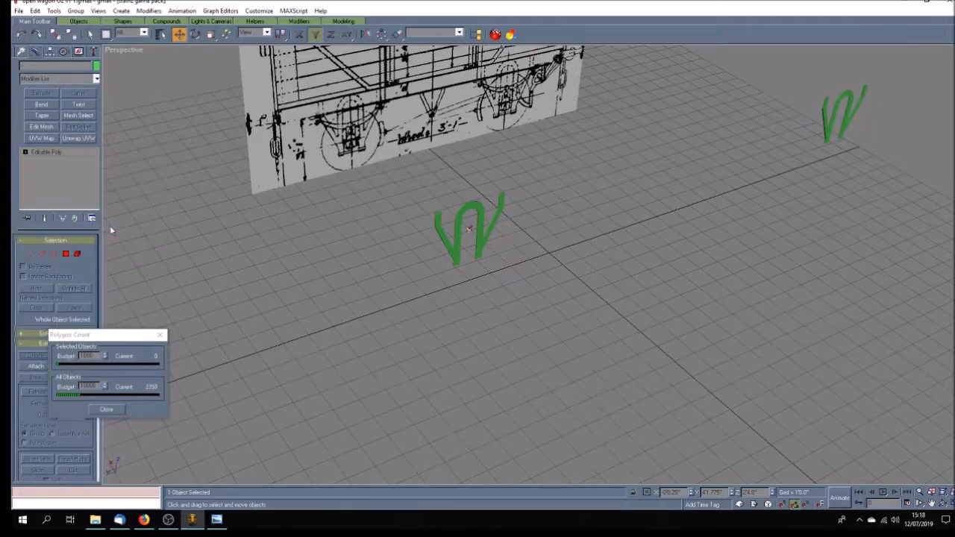
click(371, 320)
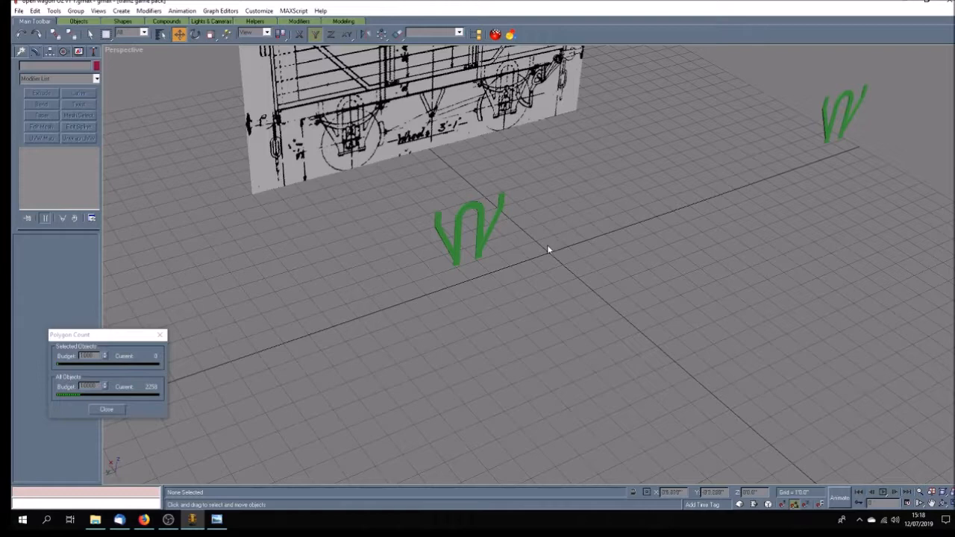
Step: Display all four viewports and shade the Left view so the W-shaped guard overlays the wagon drawing
click(943, 504)
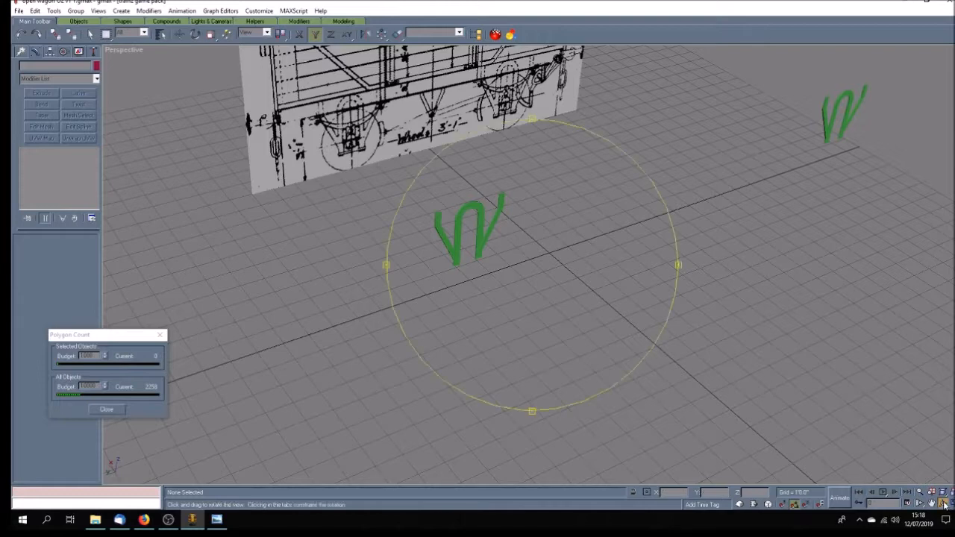
mouse_move(551, 301)
mouse_down()
mouse_move(530, 298)
mouse_move(549, 292)
mouse_up()
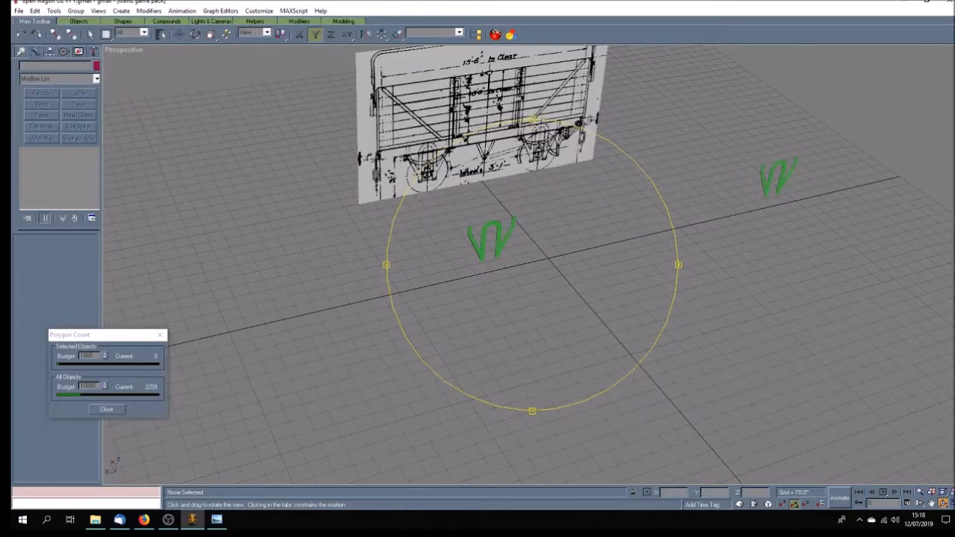
click(950, 505)
click(930, 505)
drag(270, 348, 471, 335)
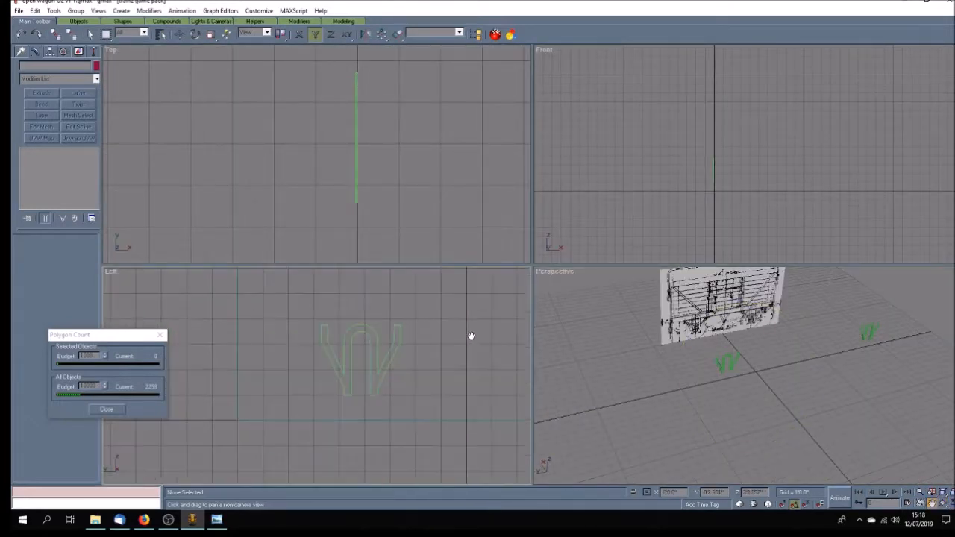
scroll(418, 368, up, 3)
right_click(111, 275)
click(119, 282)
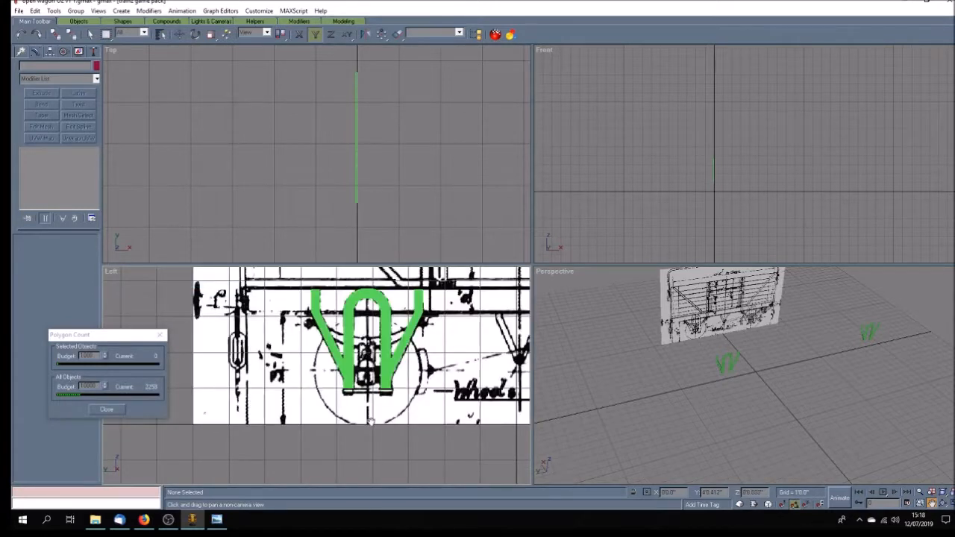
drag(378, 413, 386, 400)
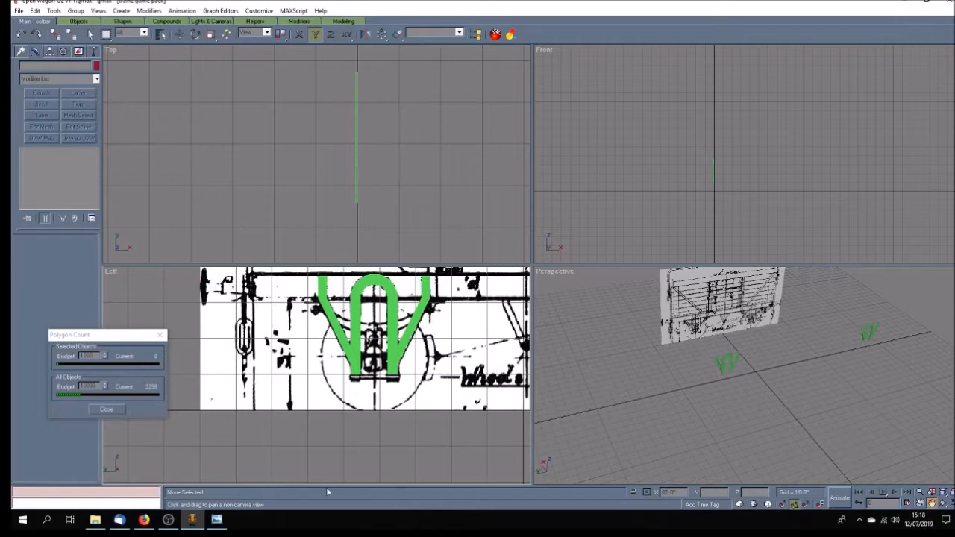
Step: Examine the axle guard and wheel area in the reference photo open wagon O2.jpg
click(217, 519)
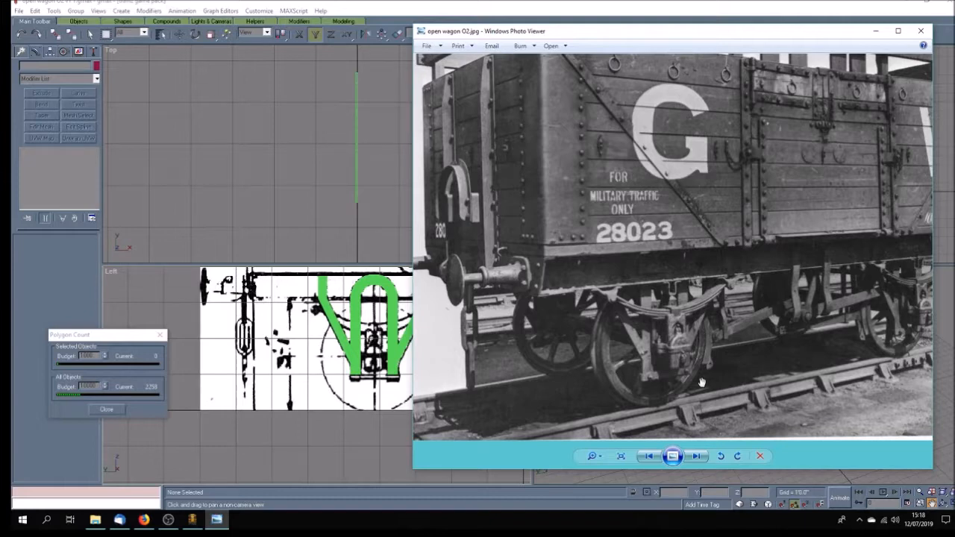
click(373, 433)
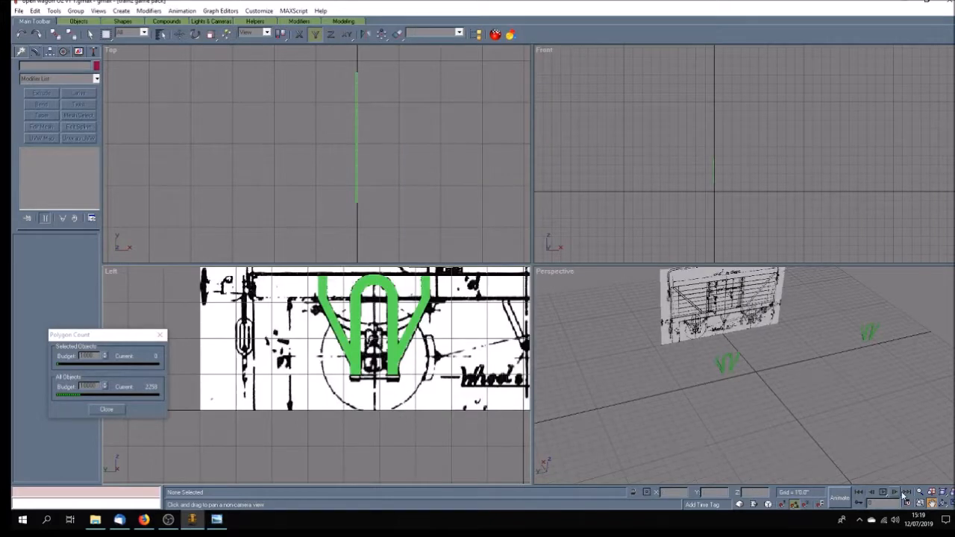
drag(421, 365, 403, 354)
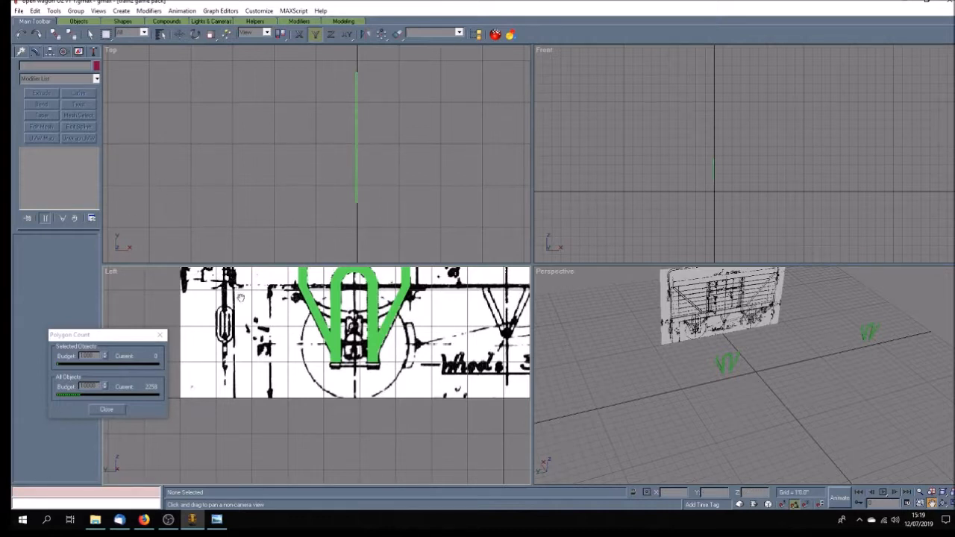
Step: Inspect the W-shaped guard's pivot point and its extruded thickness in the Top view
click(90, 34)
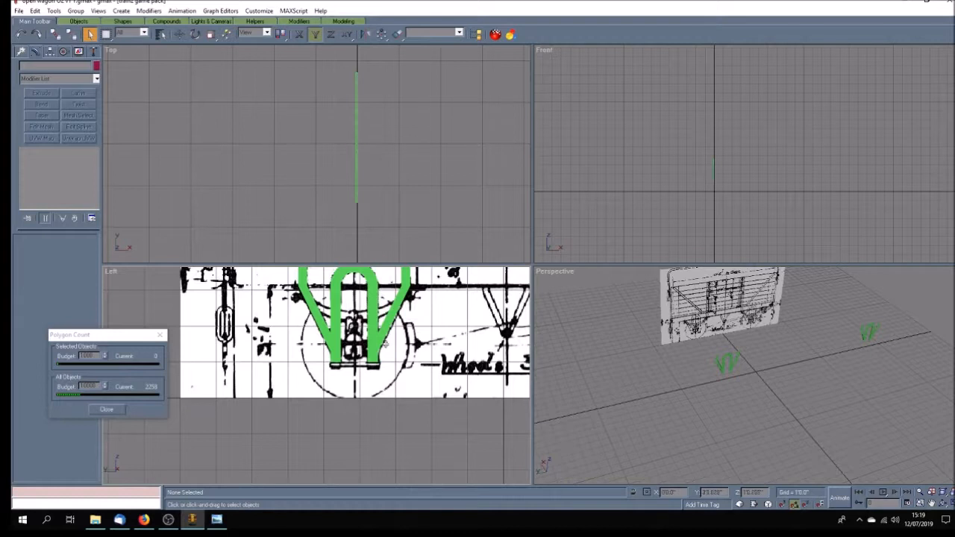
click(377, 340)
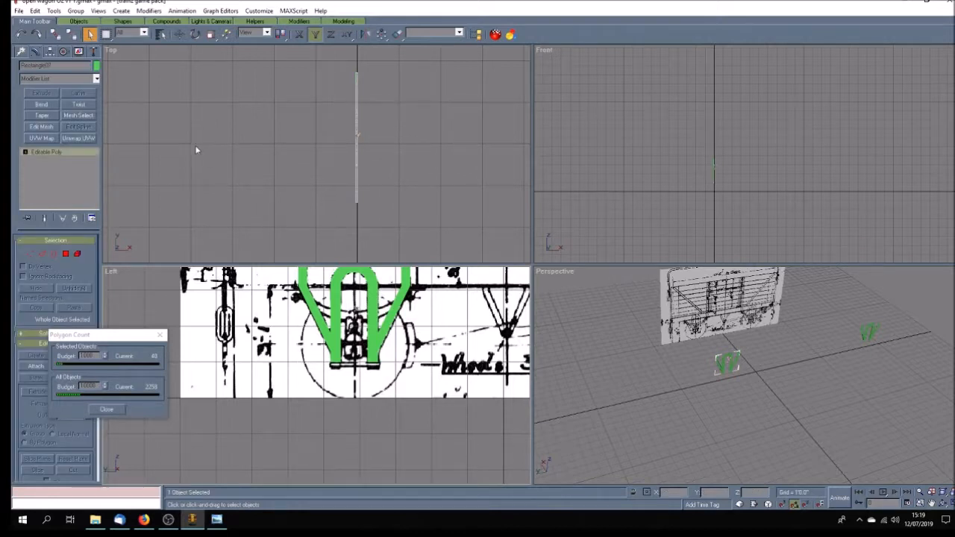
click(50, 52)
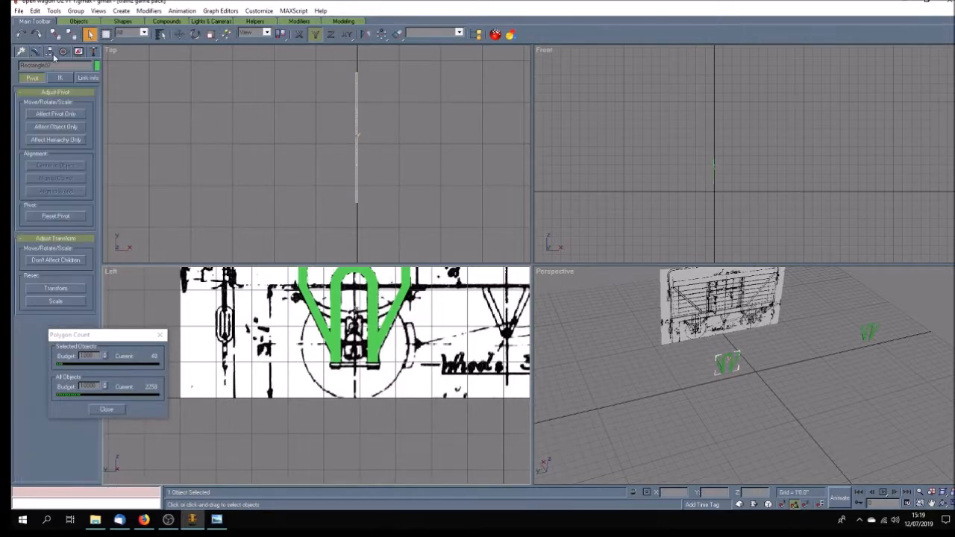
click(57, 114)
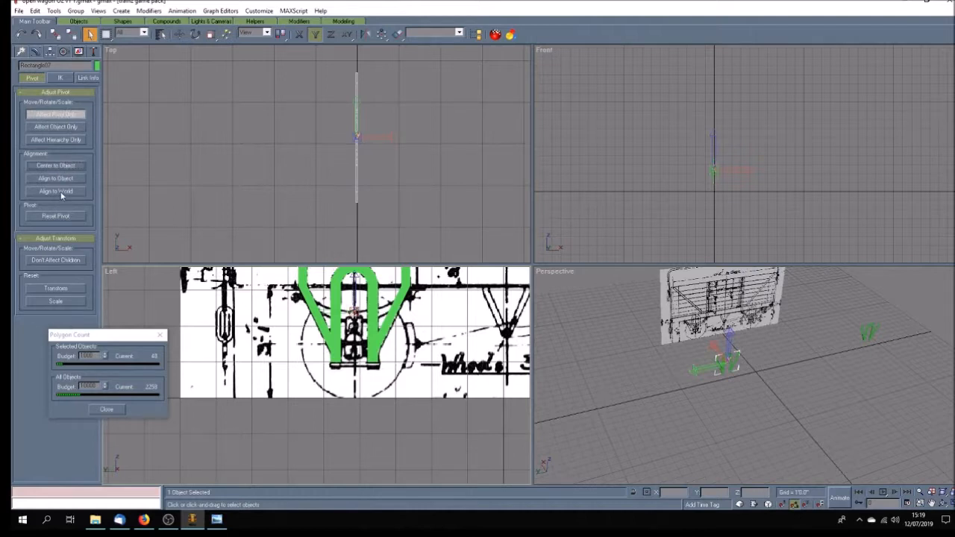
click(365, 154)
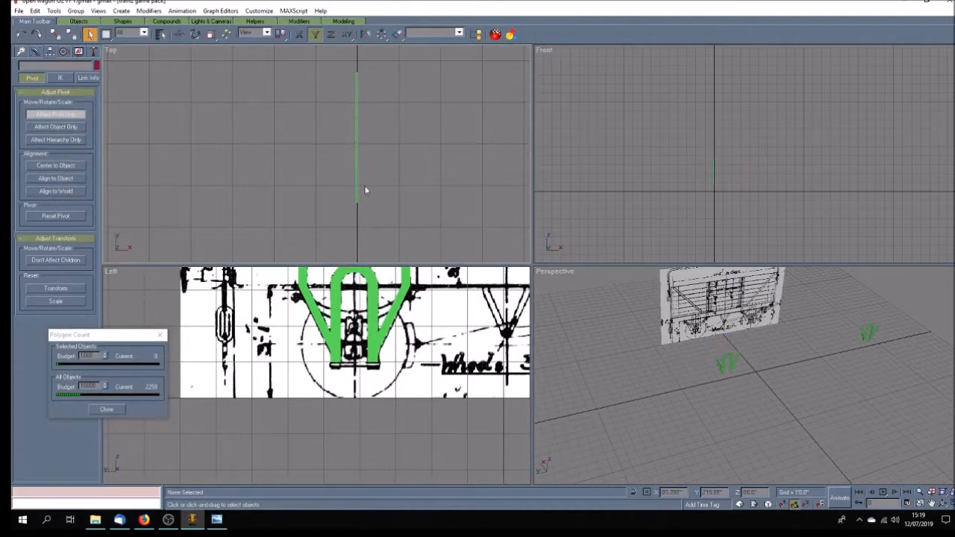
scroll(359, 196, up, 3)
scroll(384, 209, down, 2)
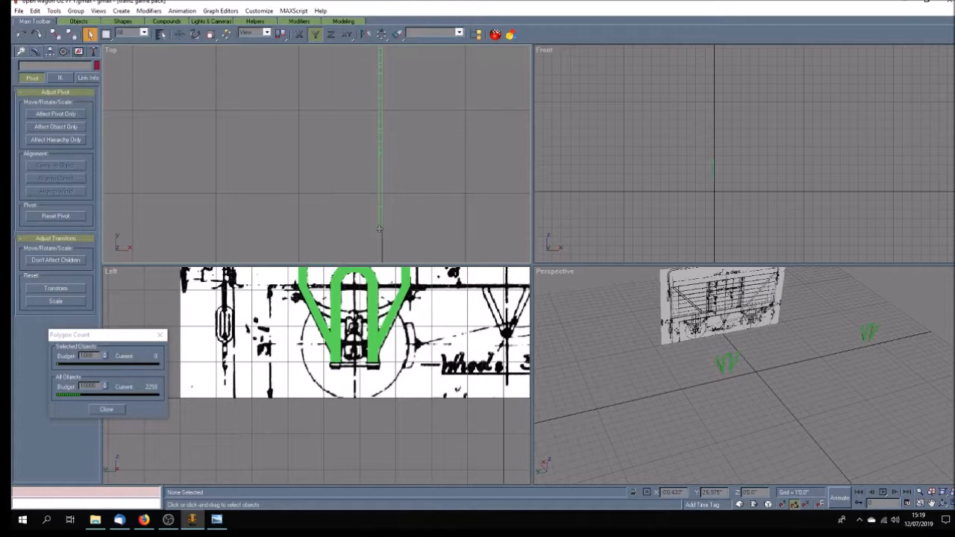
click(66, 115)
click(382, 142)
scroll(394, 92, up, 8)
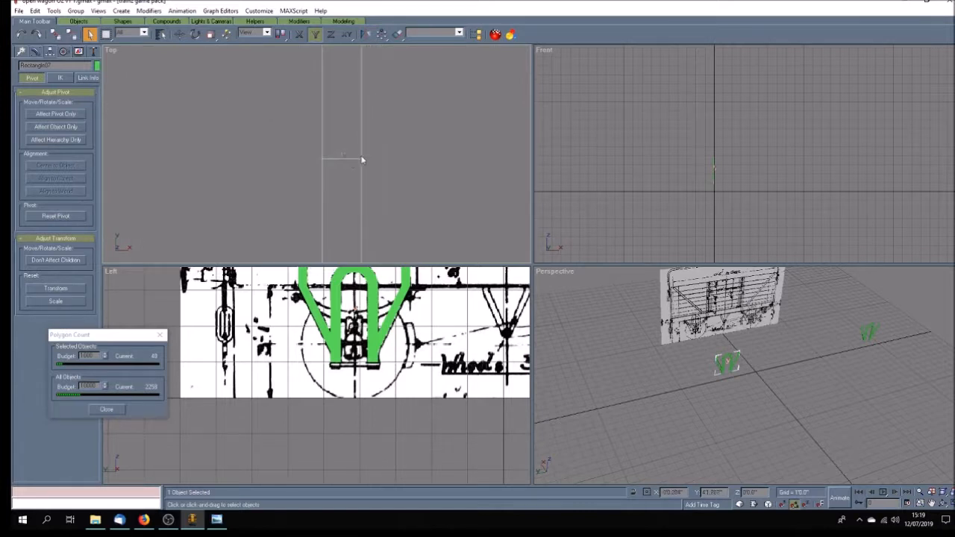
click(420, 211)
scroll(368, 412, down, 2)
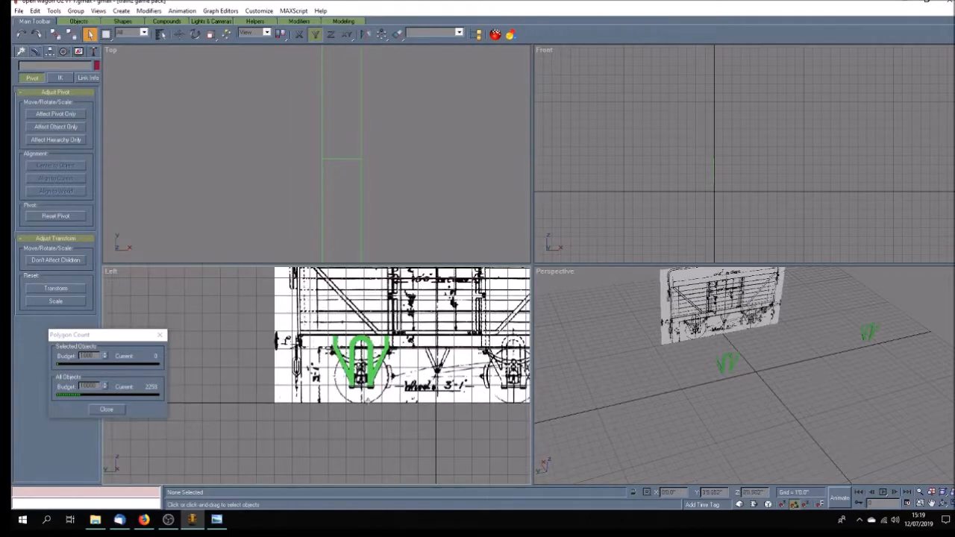
Step: Draw a box about 4.7" long, 1'5.4" wide and 2.7" high across the feet of the W-shaped guard in the Left view
scroll(367, 415, up, 6)
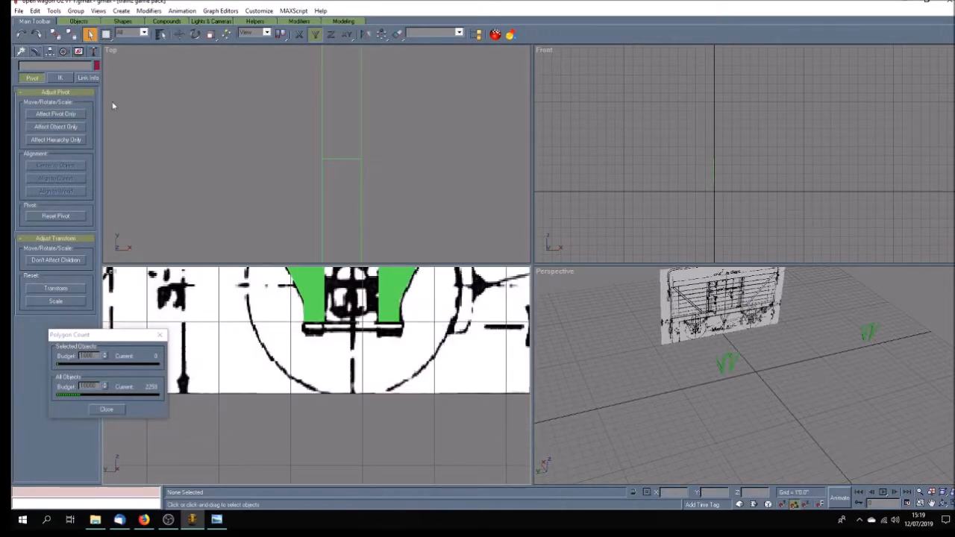
click(21, 51)
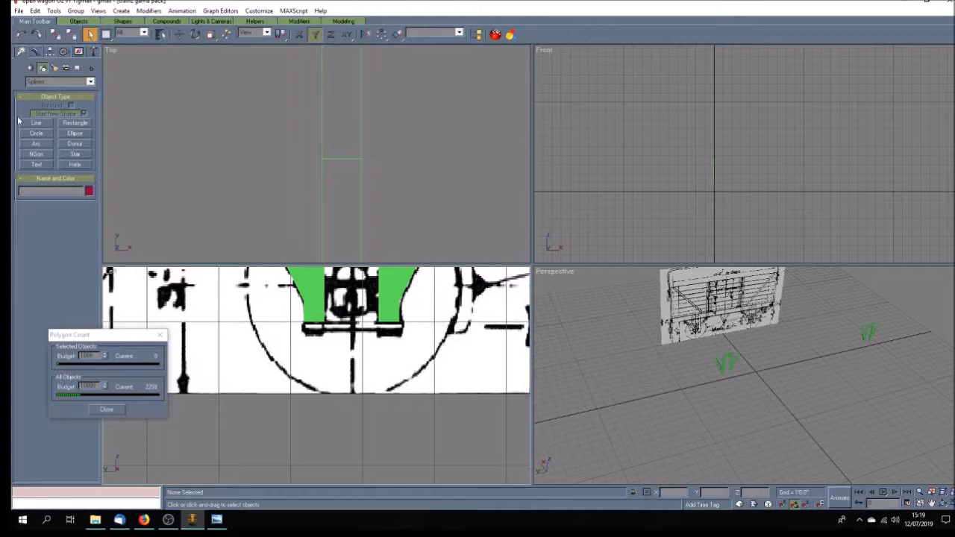
click(30, 67)
click(36, 115)
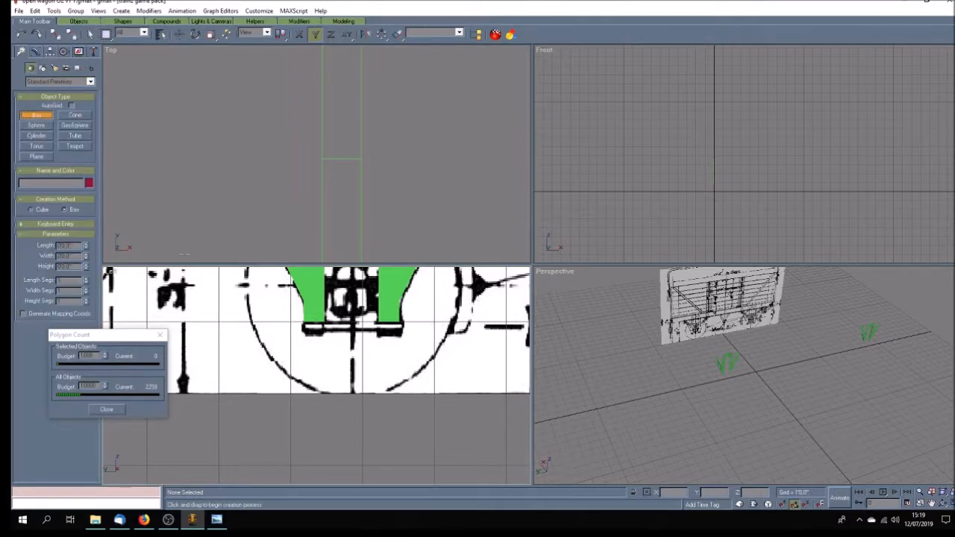
drag(298, 320, 403, 348)
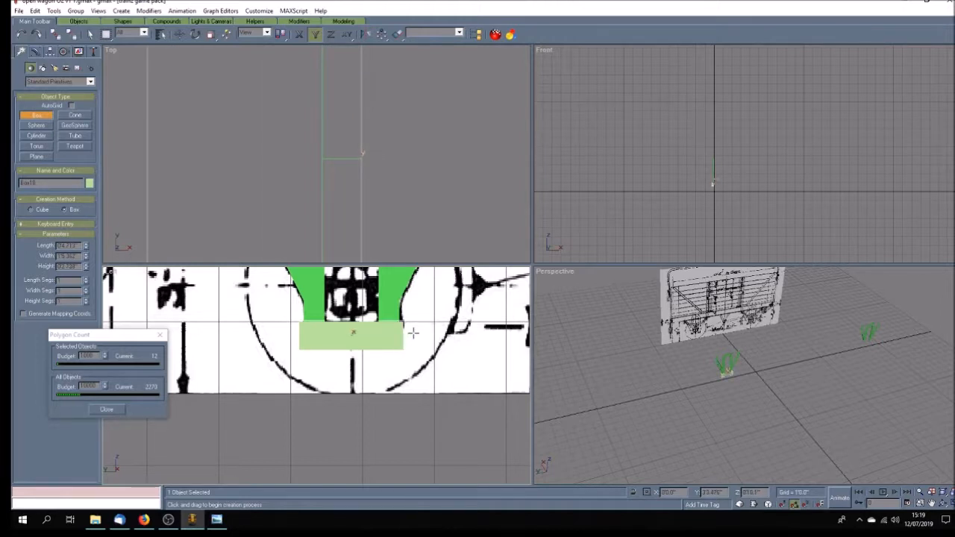
Step: Move the new box slightly along the wagon's length, constrained to one axis, beneath the guard's feet
mouse_move(217, 522)
click(92, 34)
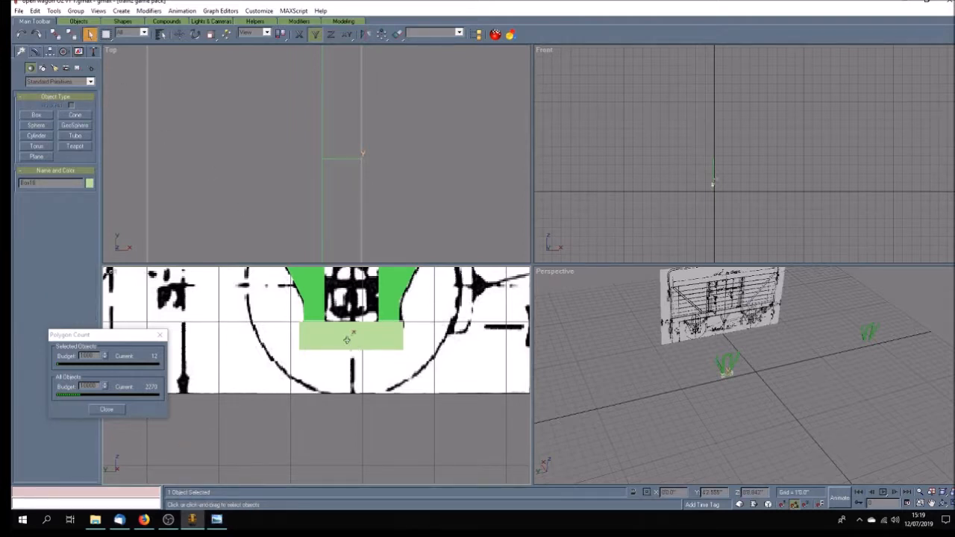
key(w)
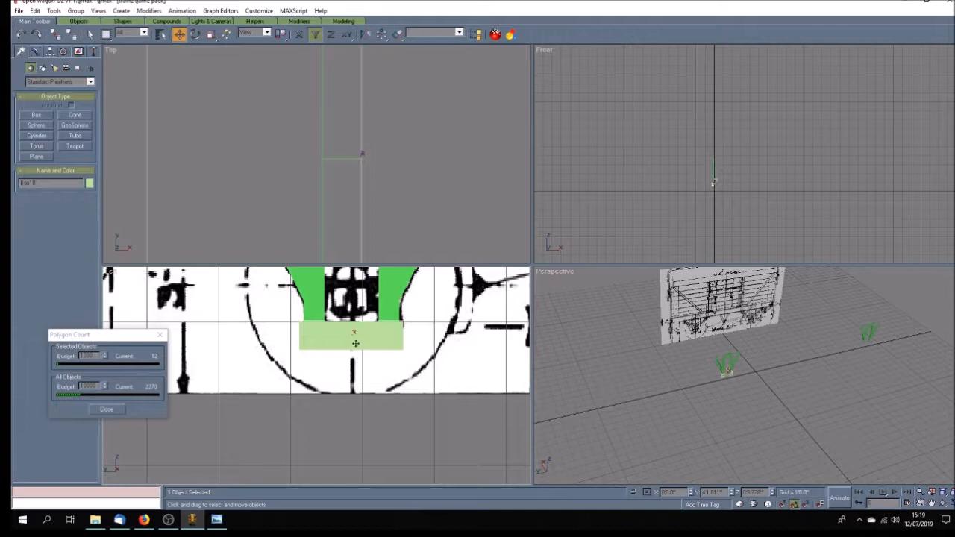
key(F5)
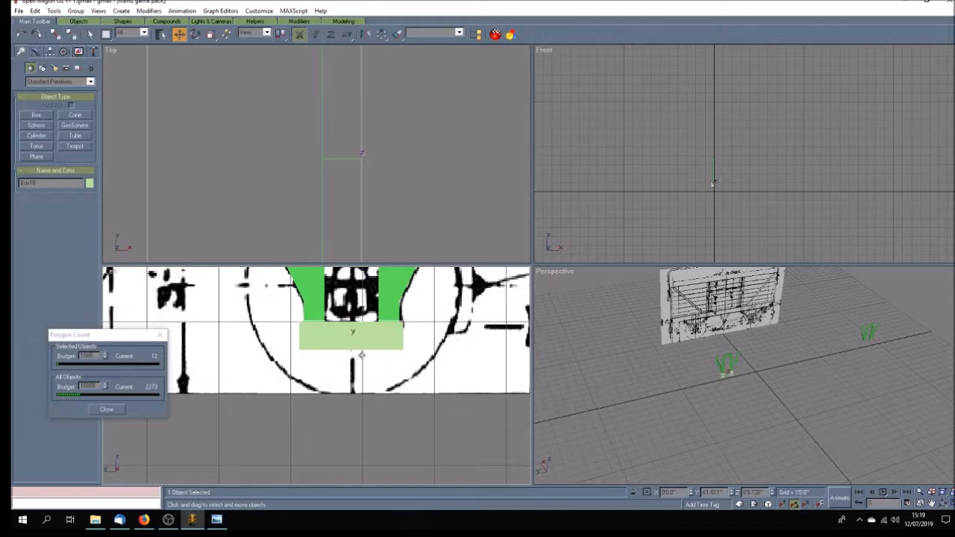
mouse_move(364, 343)
mouse_down()
mouse_move(402, 348)
mouse_move(365, 348)
mouse_up()
Step: Set the box's width to 1'5.0" and shift it along the wagon's length to about Y 4'0"
click(35, 51)
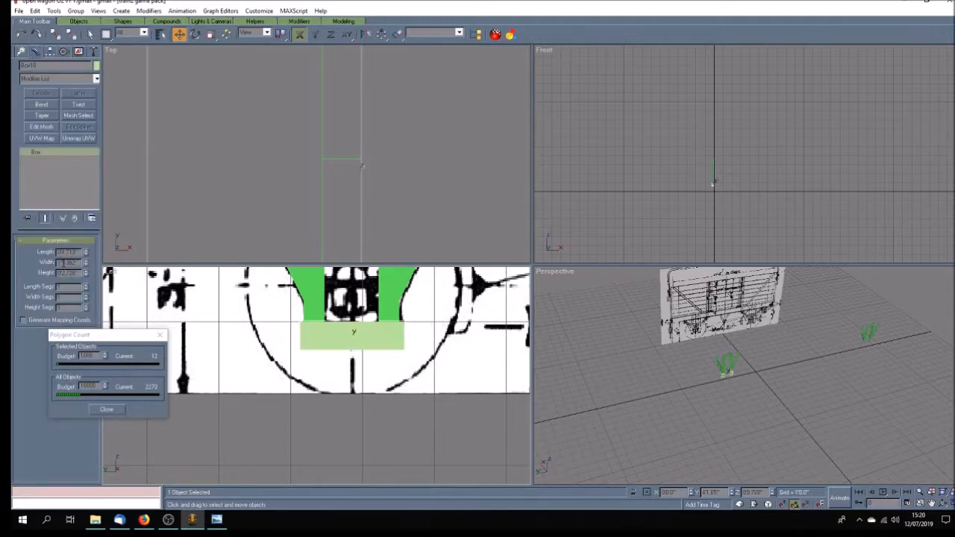
key(Return)
text(1'5)
key(Return)
drag(340, 343, 349, 338)
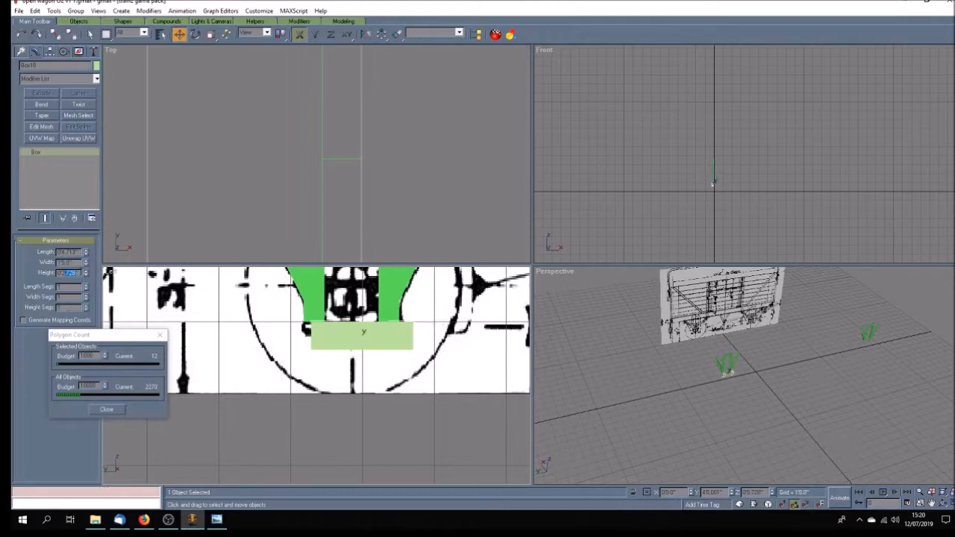
Step: Set the box's height to 2.0" and its length to 4.0"
click(87, 274)
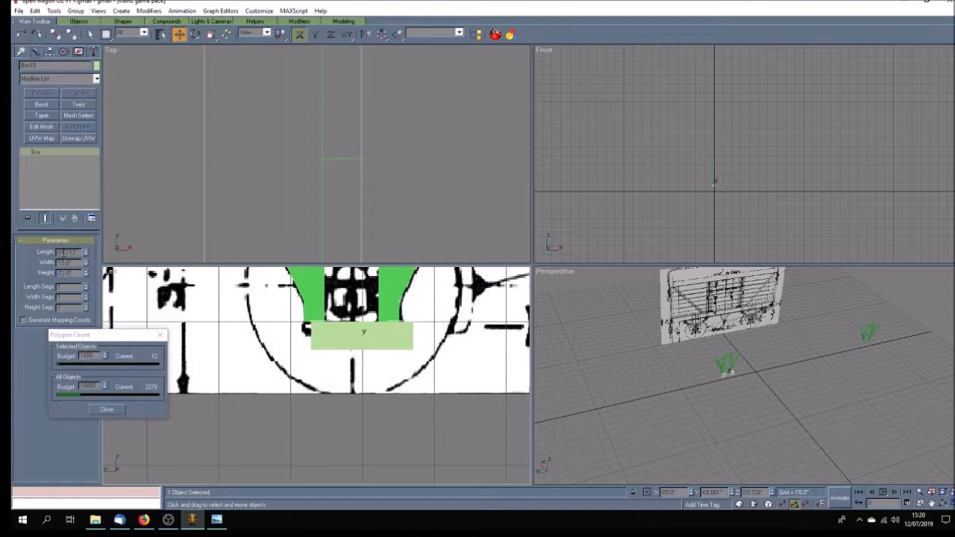
text(0)
key(Return)
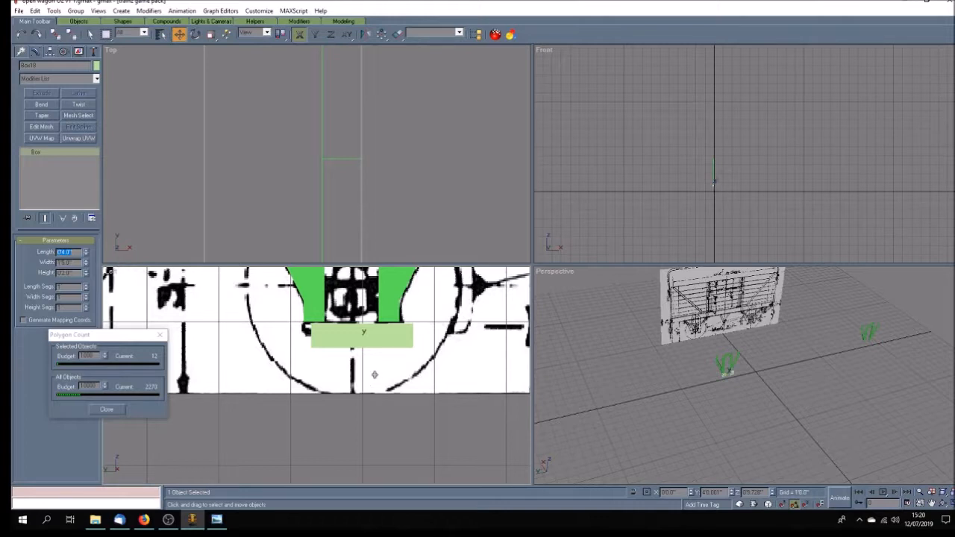
Step: Nudge the box up against the guard's feet along the Y axis and set its length to 3.5"
click(314, 34)
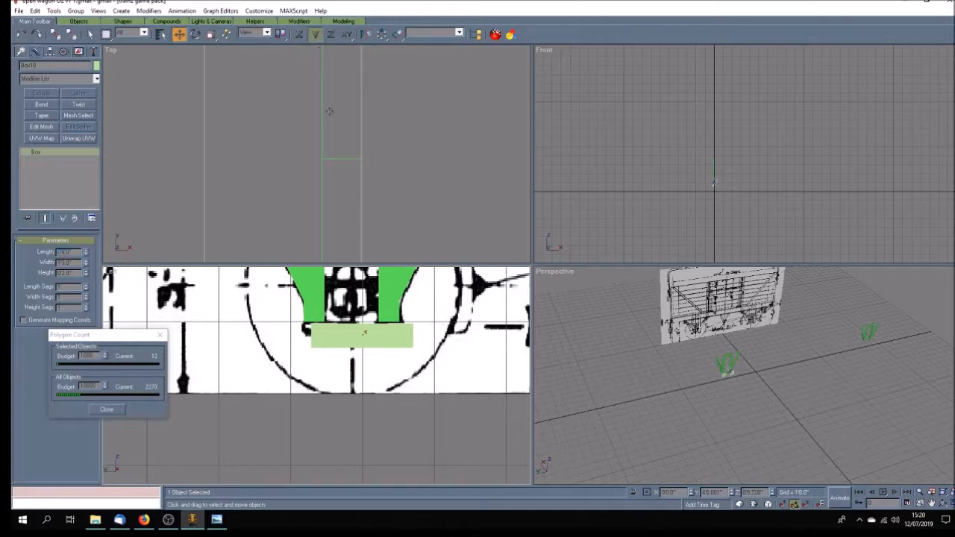
drag(374, 340, 375, 338)
click(217, 520)
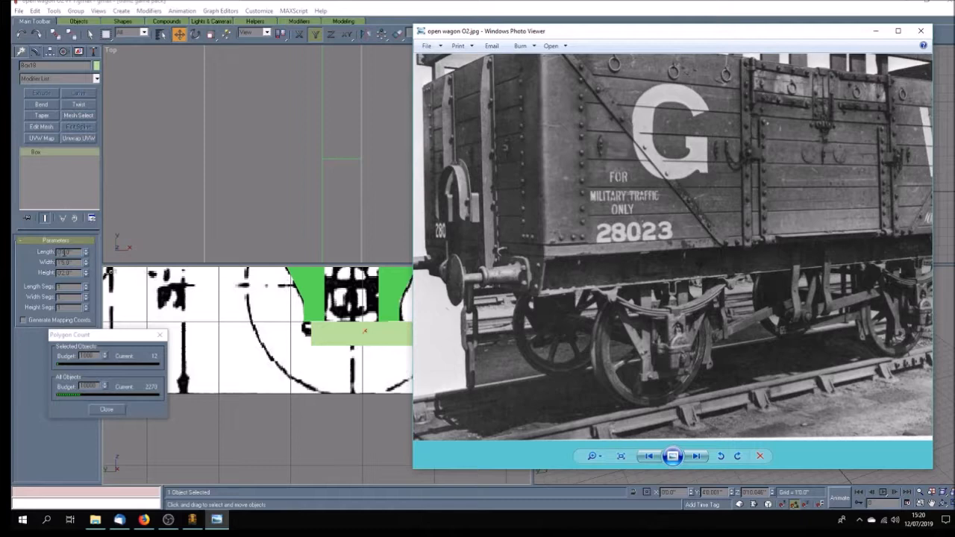
drag(63, 251, 71, 251)
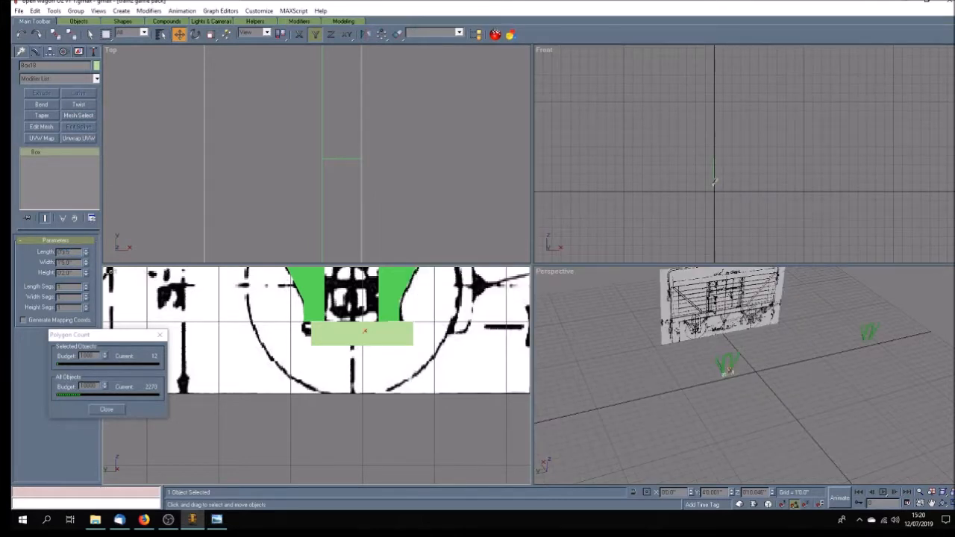
key(Return)
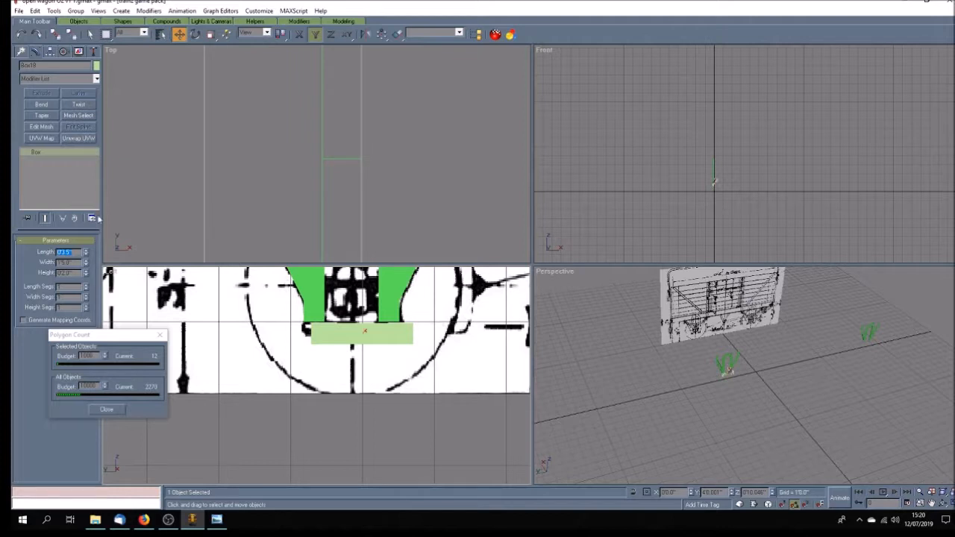
Step: Show the Left view in wireframe and adjust the box vertically until its upper edge meets the bottom of the guard's feet
right_click(111, 270)
click(142, 288)
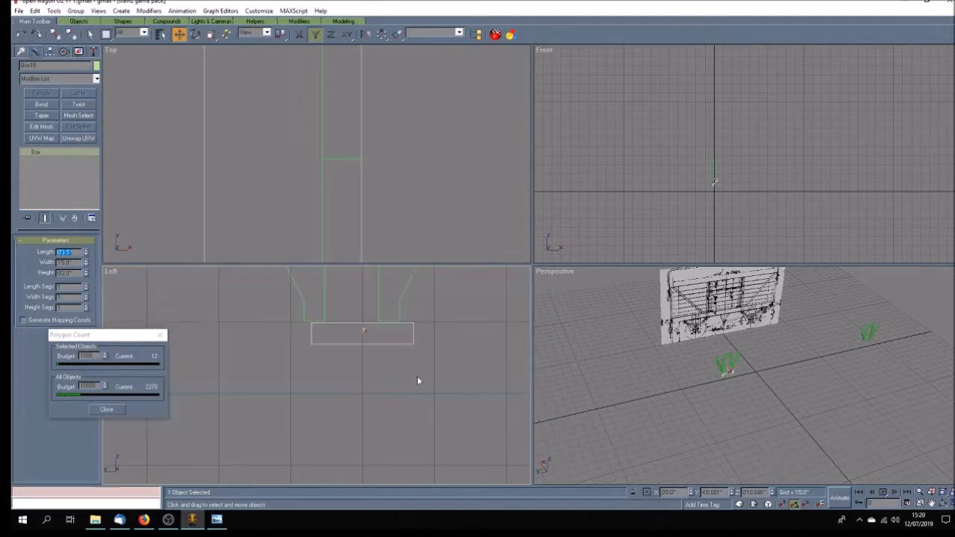
drag(348, 325, 348, 322)
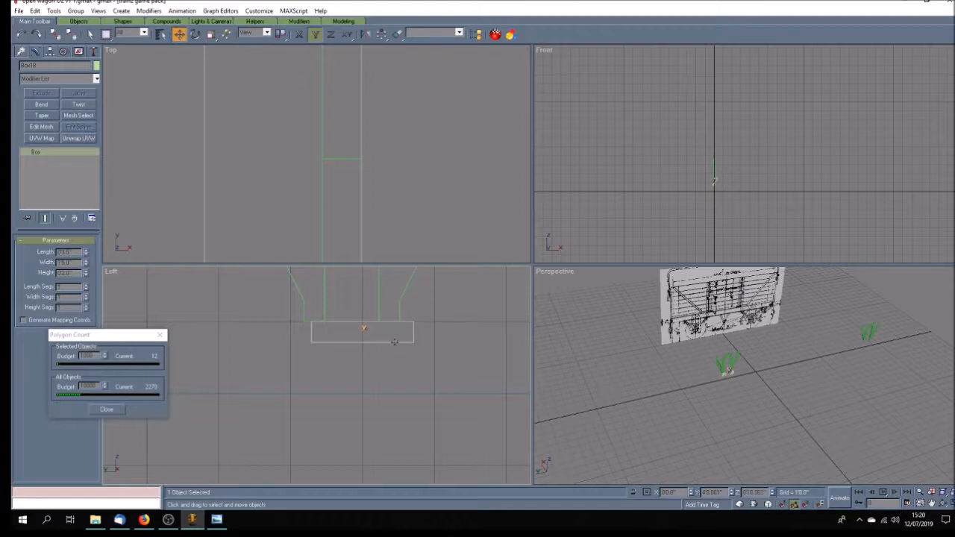
drag(394, 342, 397, 340)
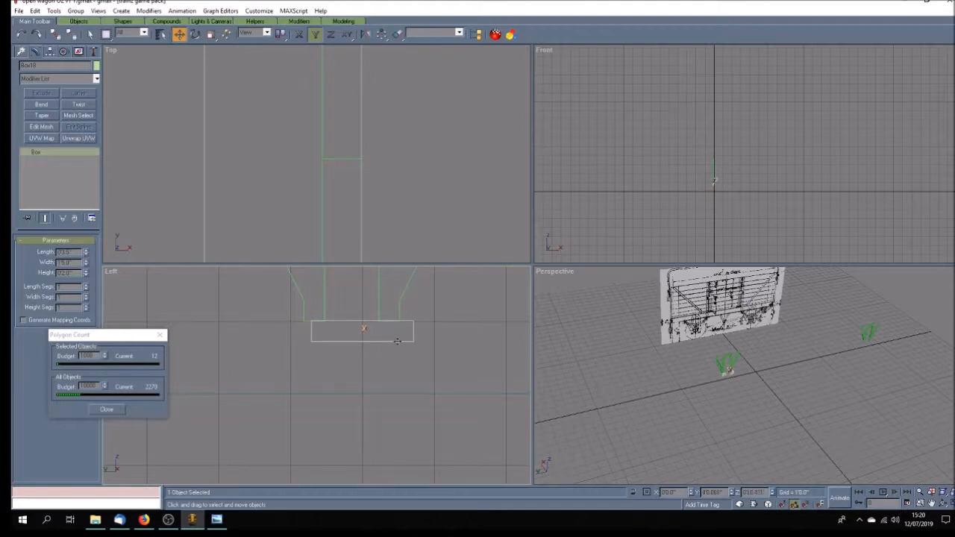
drag(344, 320, 345, 322)
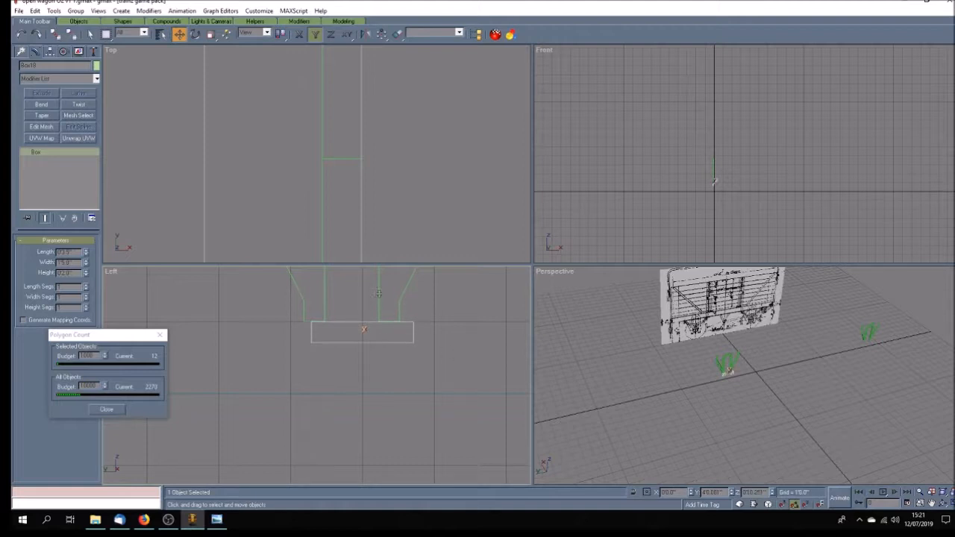
Step: Align the box to the W-shaped guard in the Left view, centre to centre in X position only
click(378, 293)
click(406, 343)
click(397, 34)
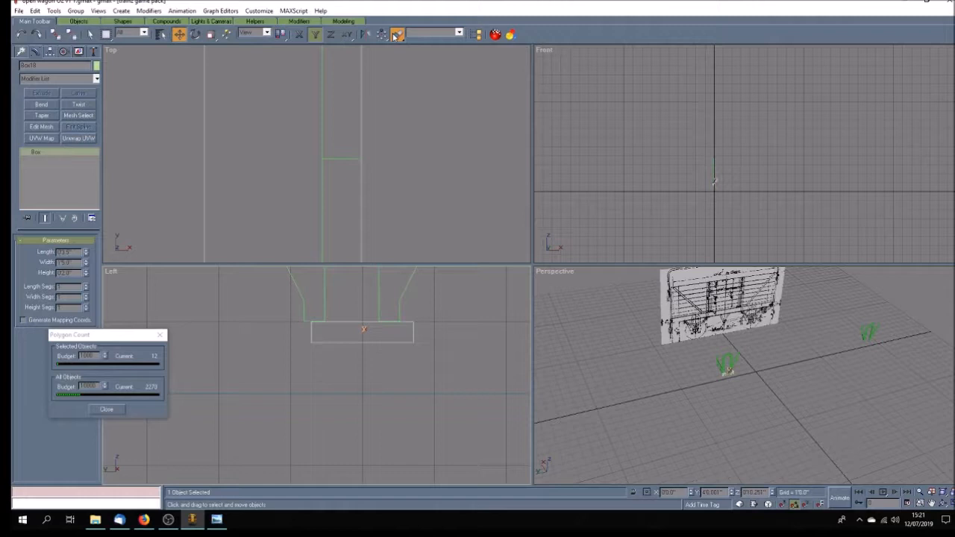
click(378, 283)
click(433, 201)
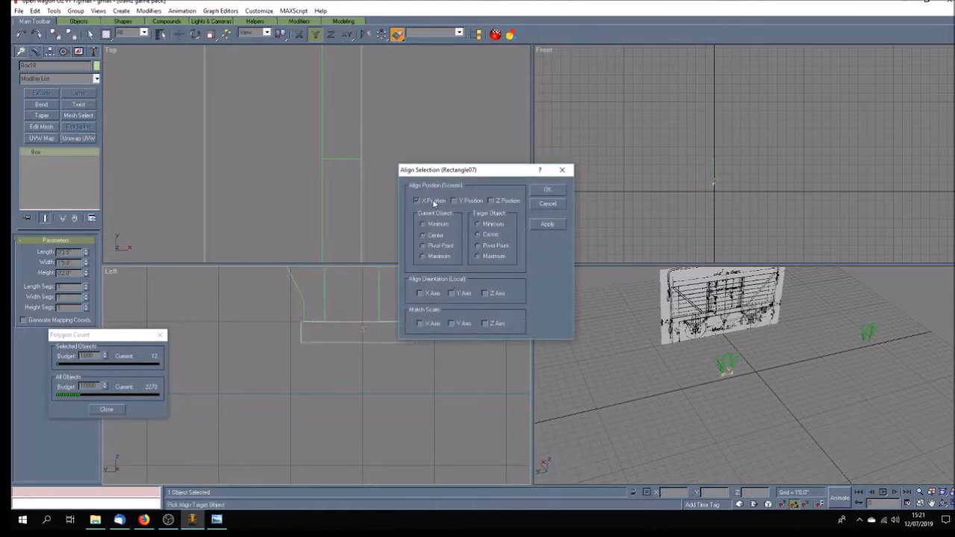
click(546, 189)
Step: Change the box's object colour to dark blue to distinguish it from the green guard
click(422, 363)
scroll(406, 327, up, 5)
click(390, 350)
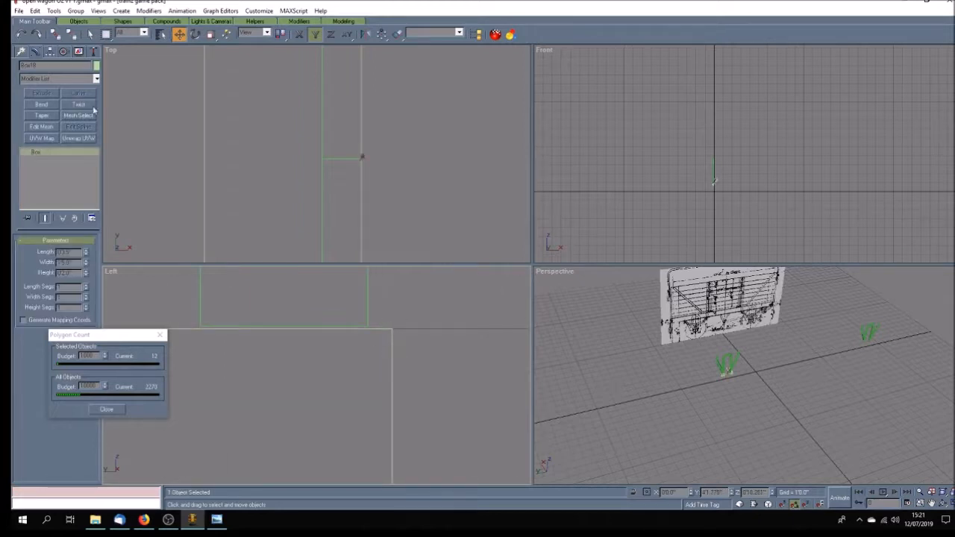
click(95, 65)
click(526, 252)
click(535, 311)
click(392, 341)
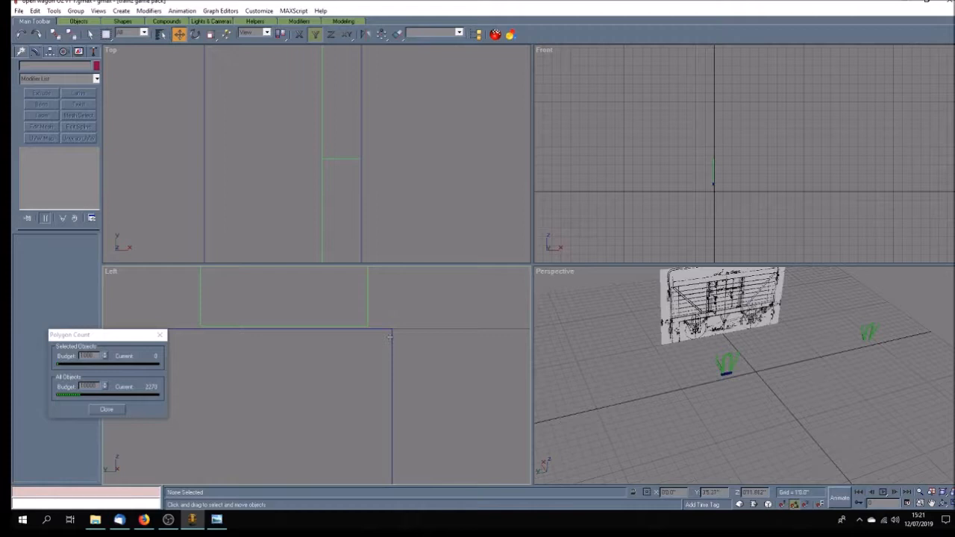
Step: Nudge the blue box up in the close-up Left view to close the small gap beneath the guard's foot
click(391, 337)
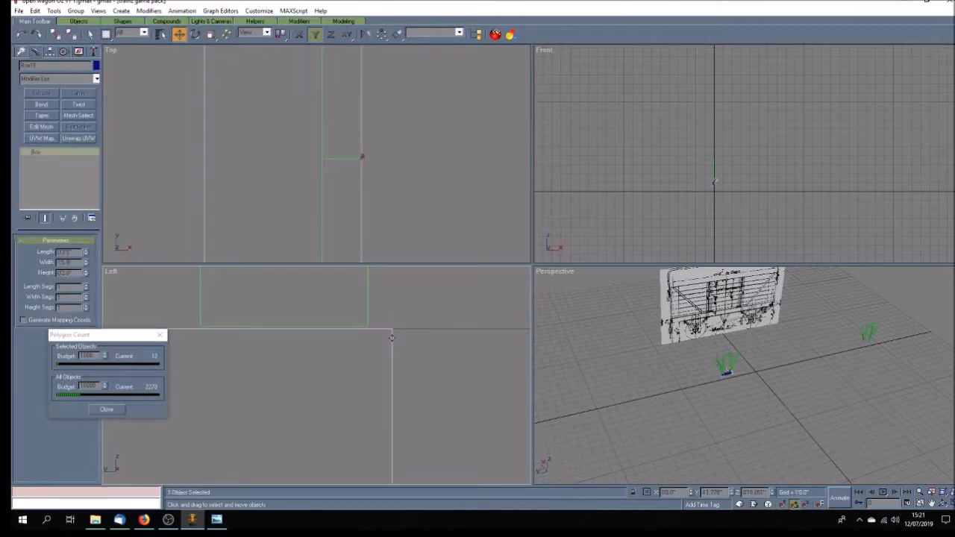
drag(391, 338, 390, 336)
click(416, 342)
scroll(417, 331, down, 4)
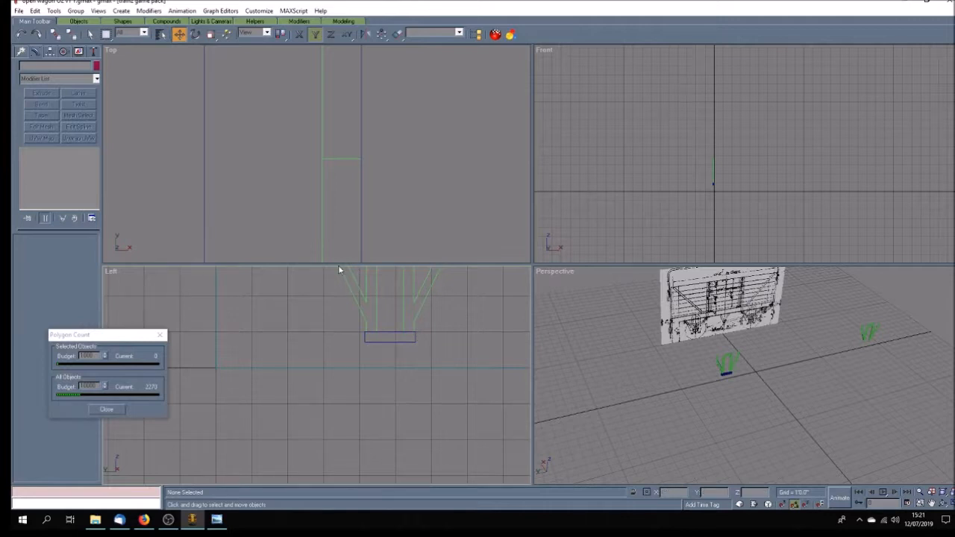
Step: Compare the guard and its foot box in an enlarged Perspective view with the axle guard in the open wagon O2.jpg photo
click(216, 519)
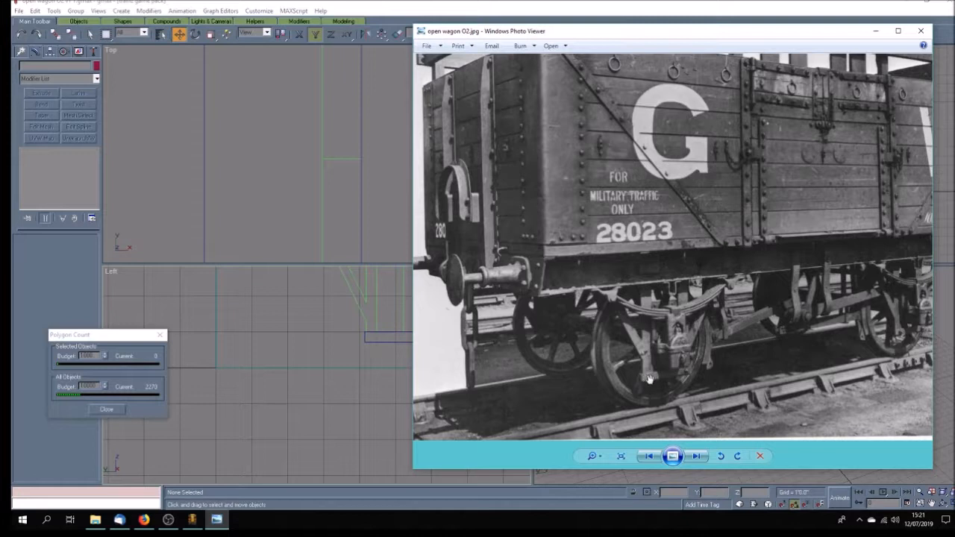
click(367, 357)
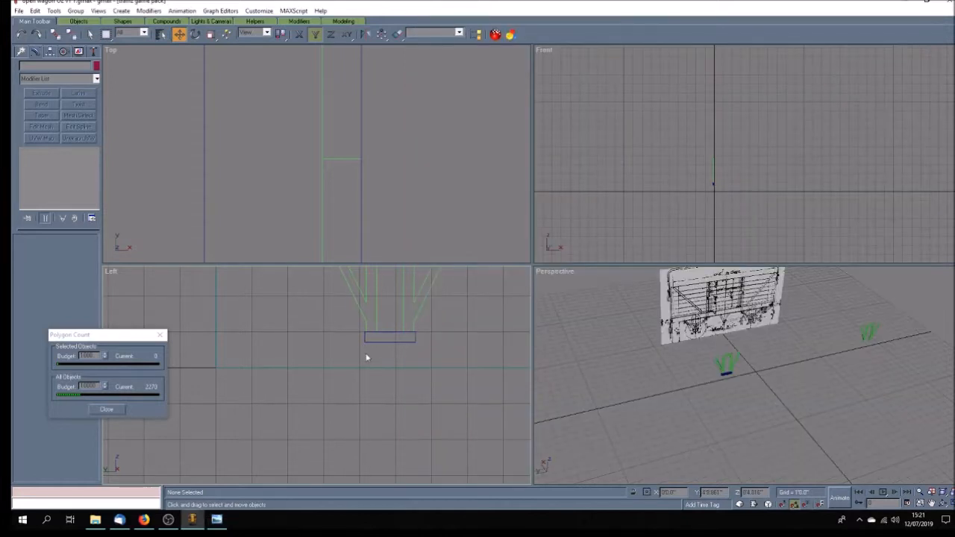
click(778, 416)
click(930, 503)
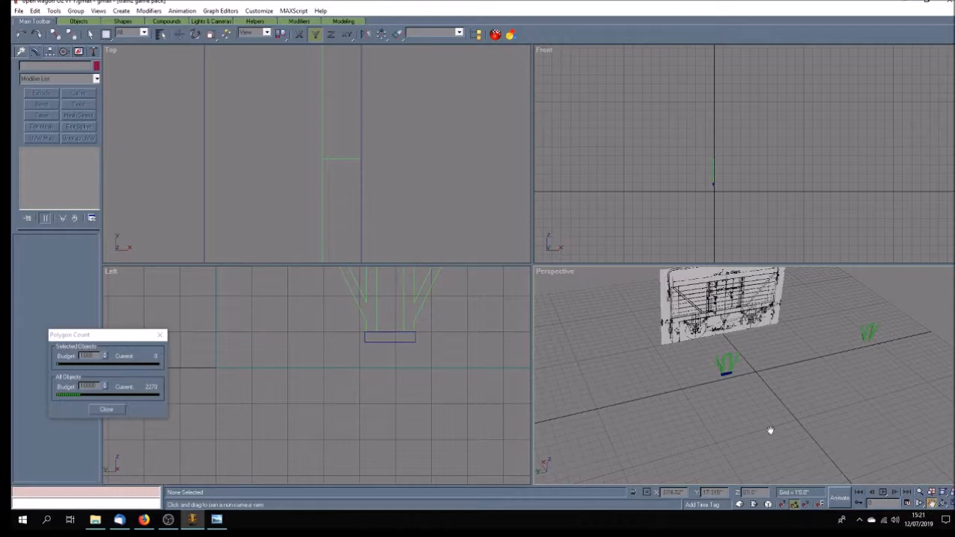
drag(730, 397, 748, 409)
click(944, 504)
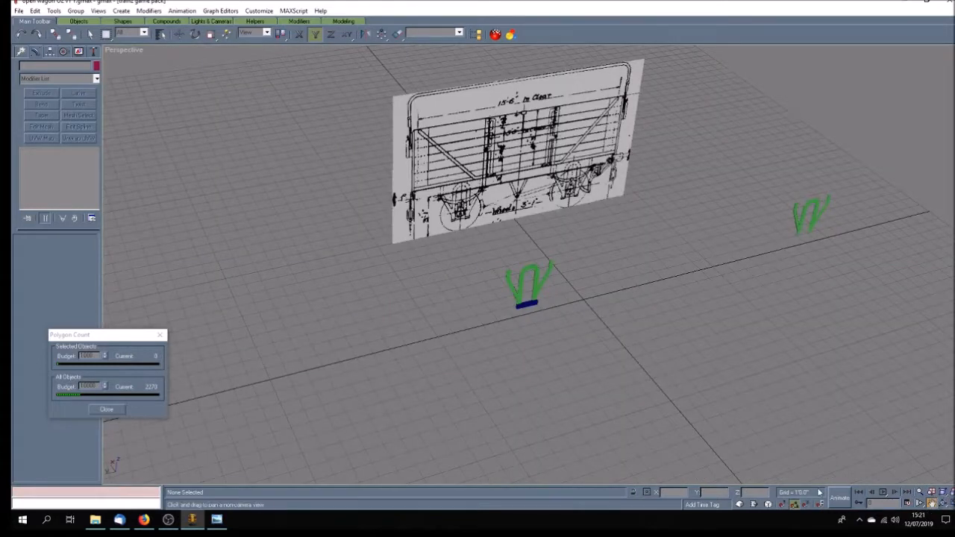
click(217, 519)
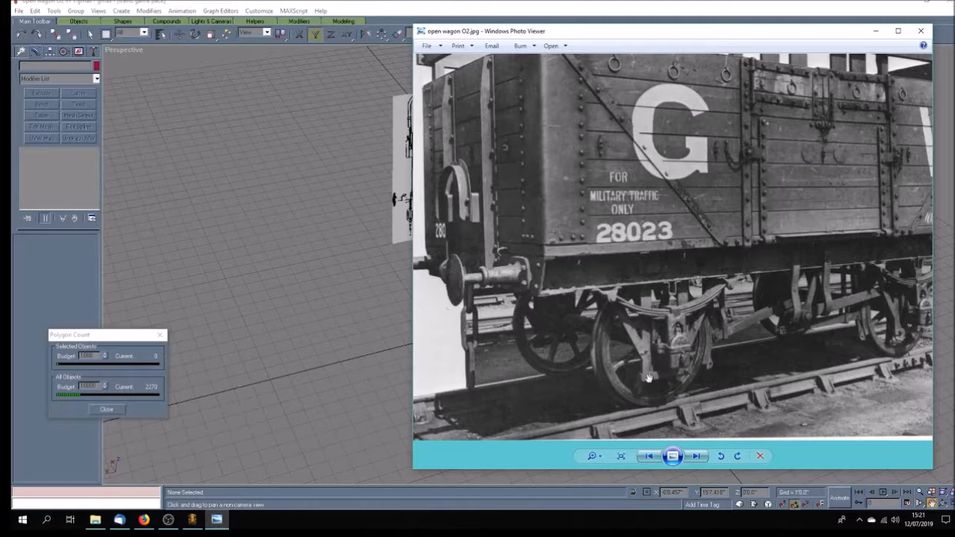
scroll(647, 378, up, 3)
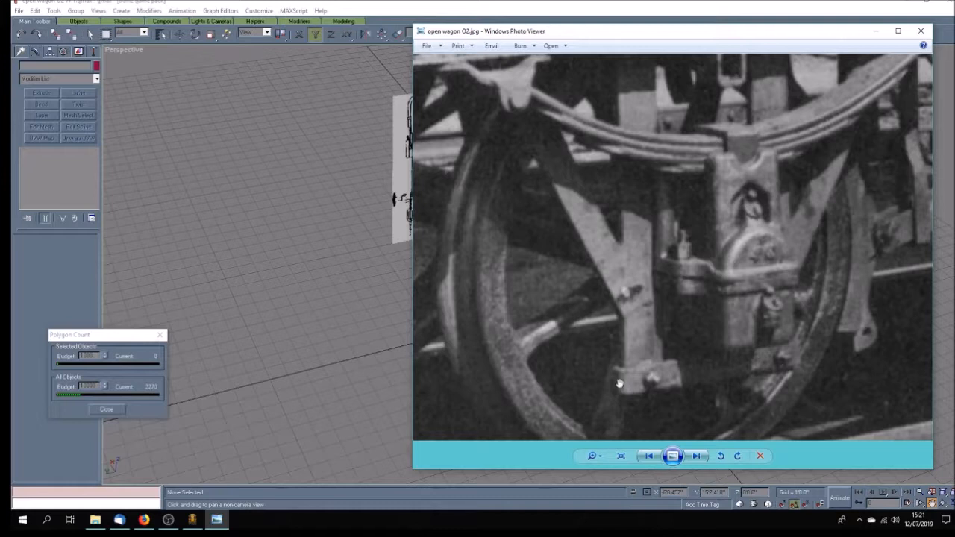
click(341, 6)
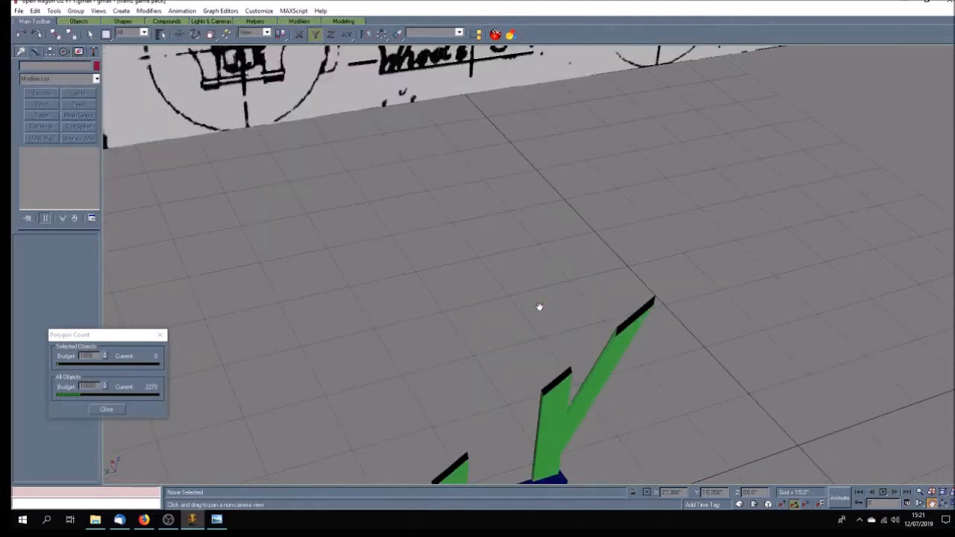
scroll(539, 306, down, 3)
drag(531, 348, 533, 318)
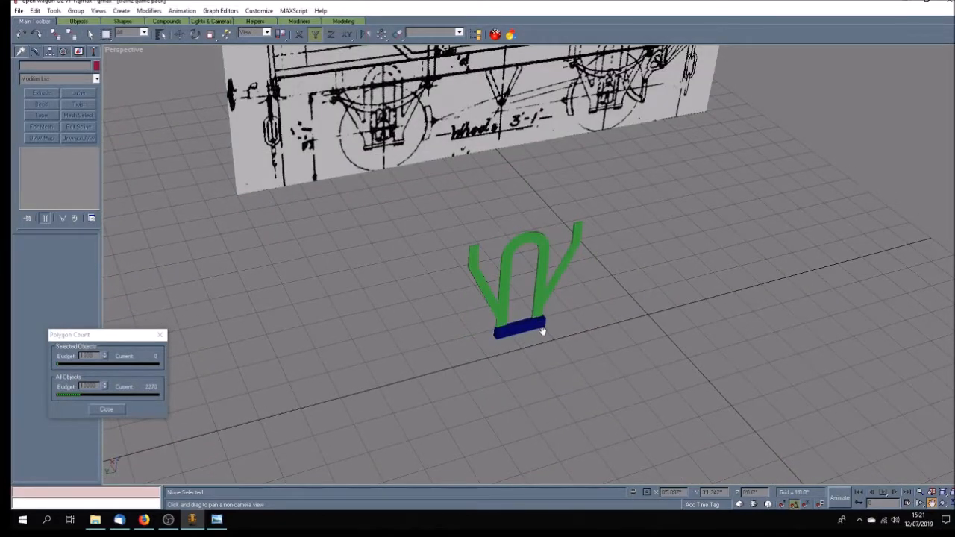
scroll(542, 330, up, 2)
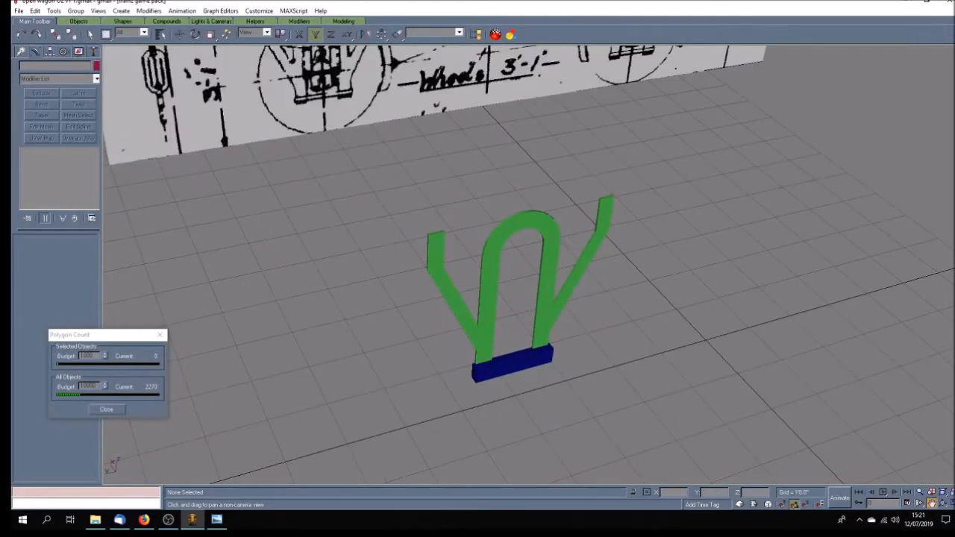
click(948, 504)
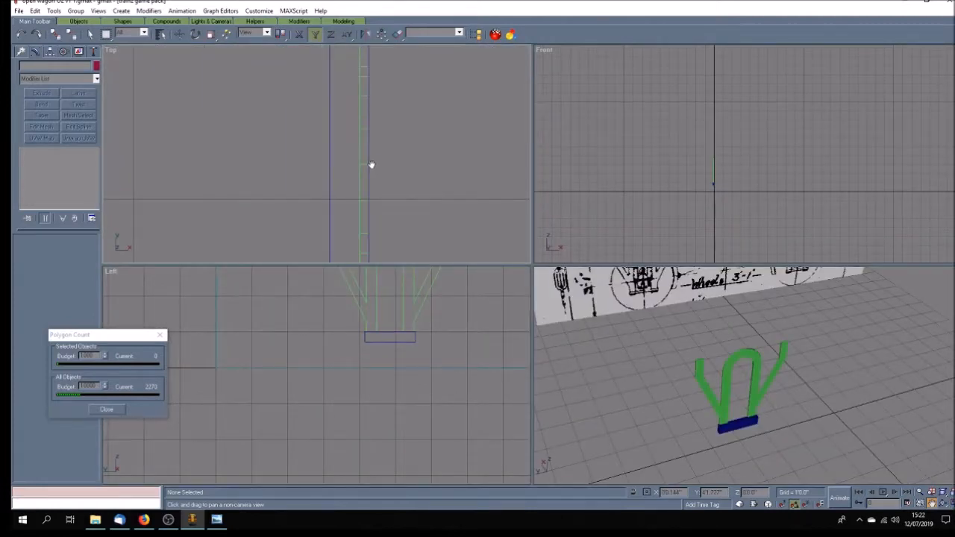
Step: Move the box along the X axis in the Top view to about X 0.42", so it projects beyond both faces of the guard
scroll(366, 141, up, 2)
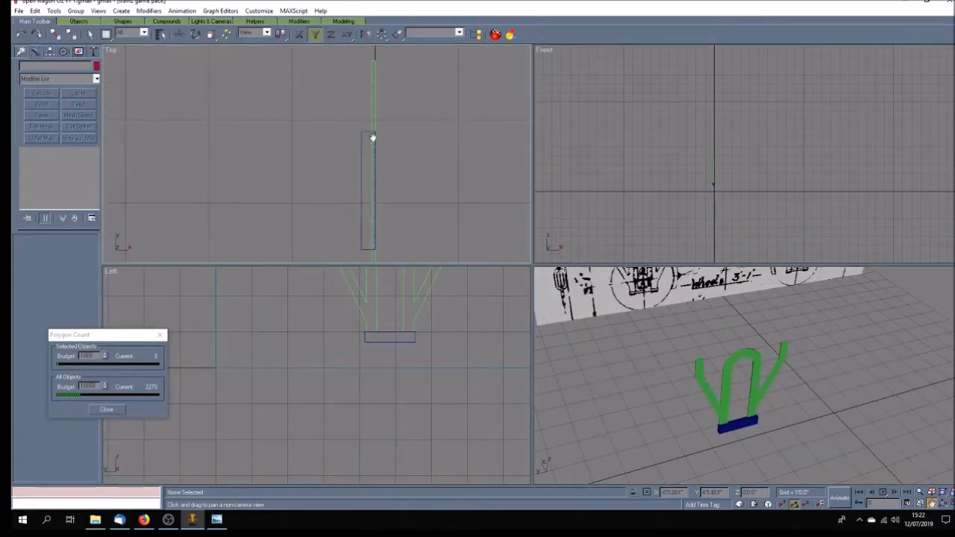
click(89, 33)
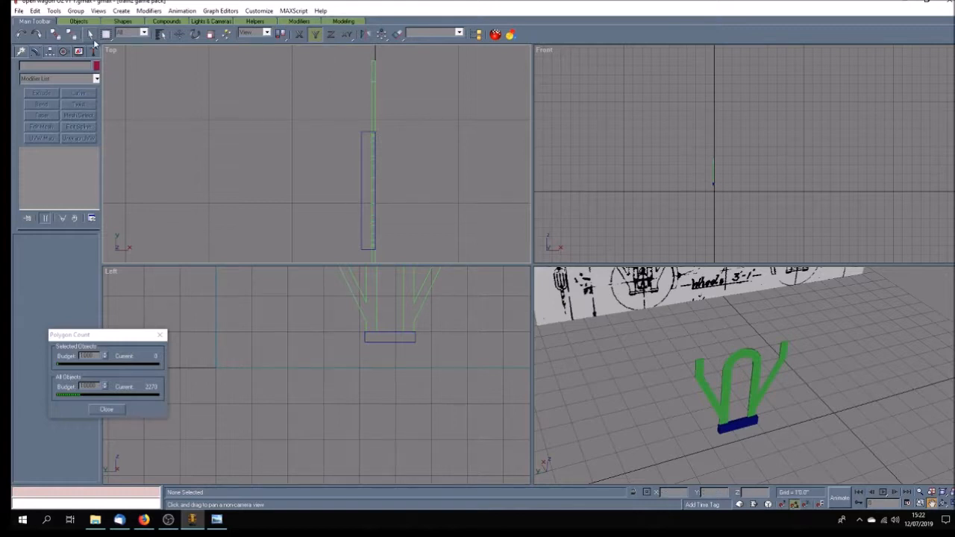
click(361, 229)
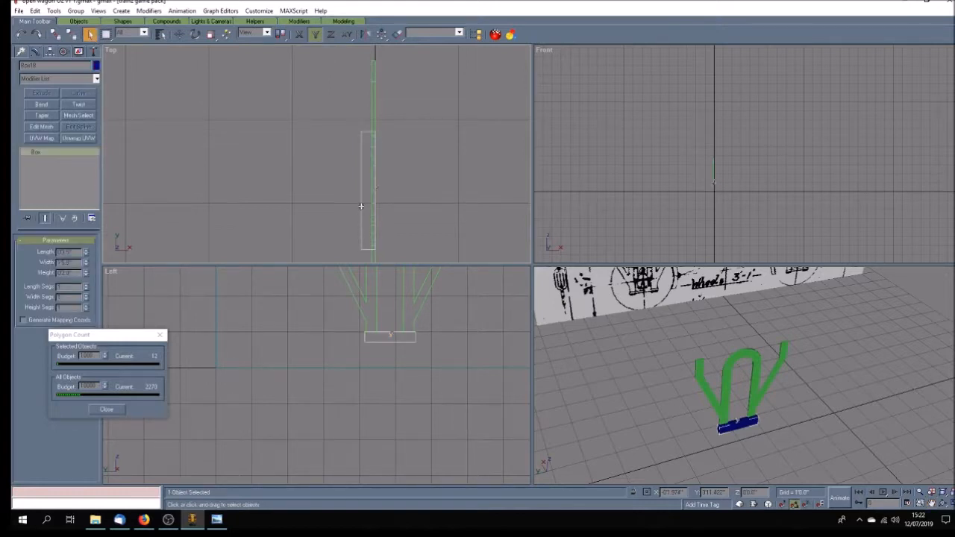
click(382, 194)
scroll(379, 194, up, 5)
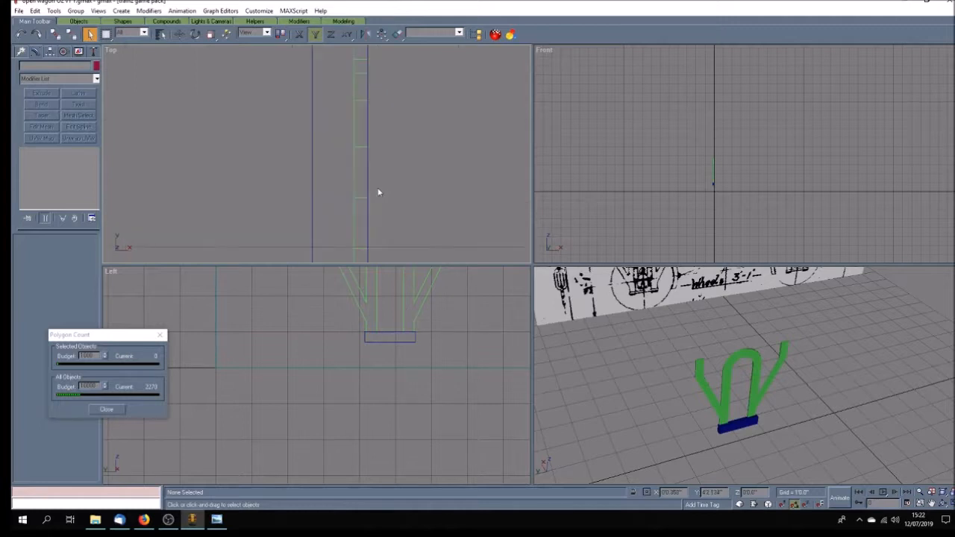
click(312, 196)
click(179, 34)
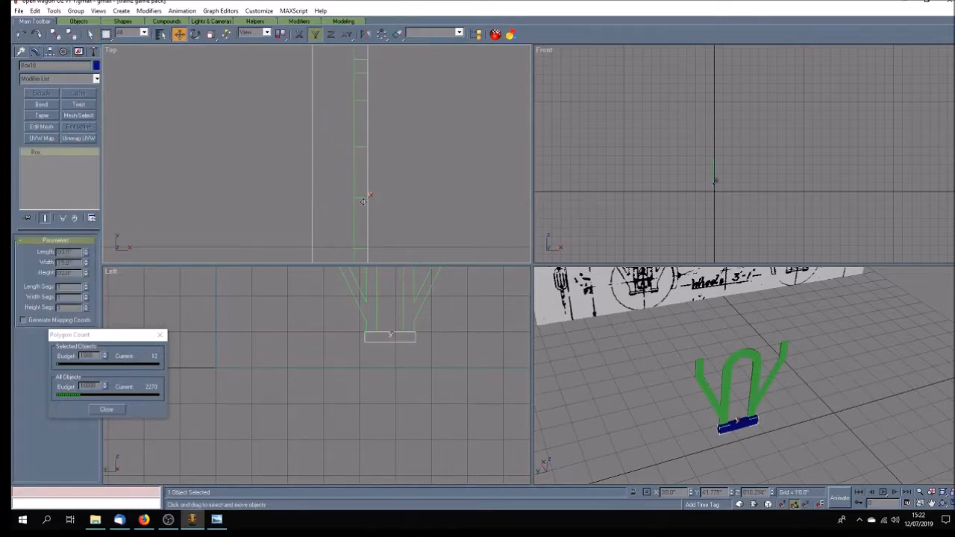
drag(368, 197, 410, 224)
scroll(410, 224, up, 2)
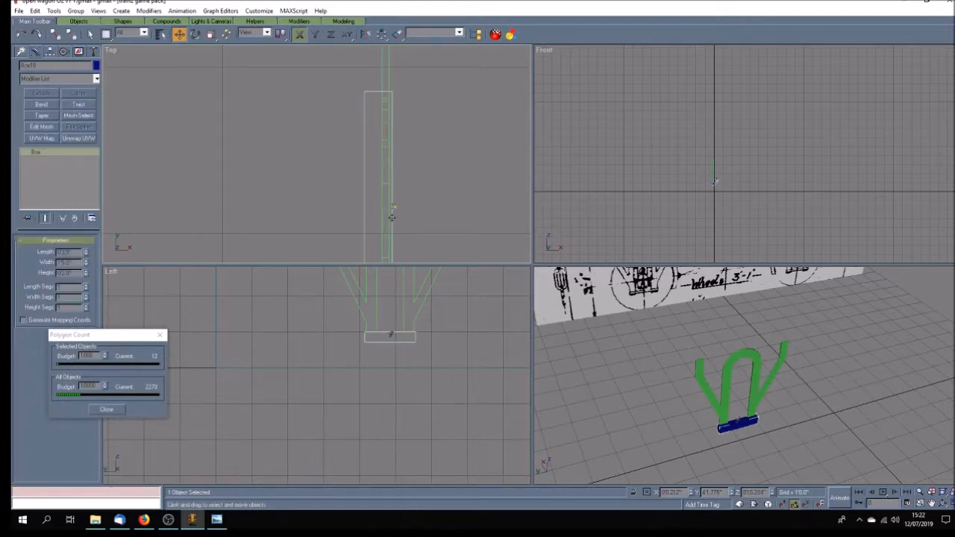
drag(393, 217, 395, 218)
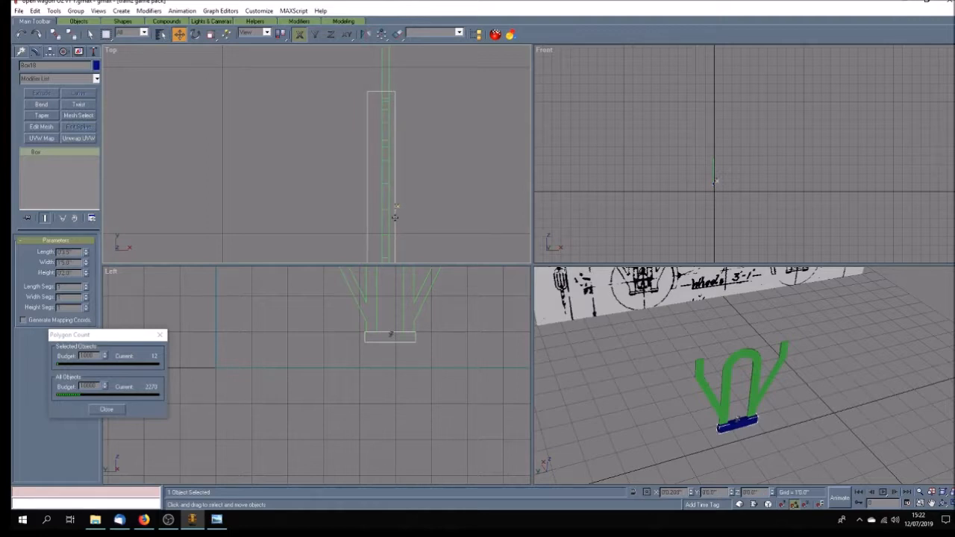
Step: Check the foot piece's thickness in the wagon photo and set the box's height to 1.25"
click(217, 519)
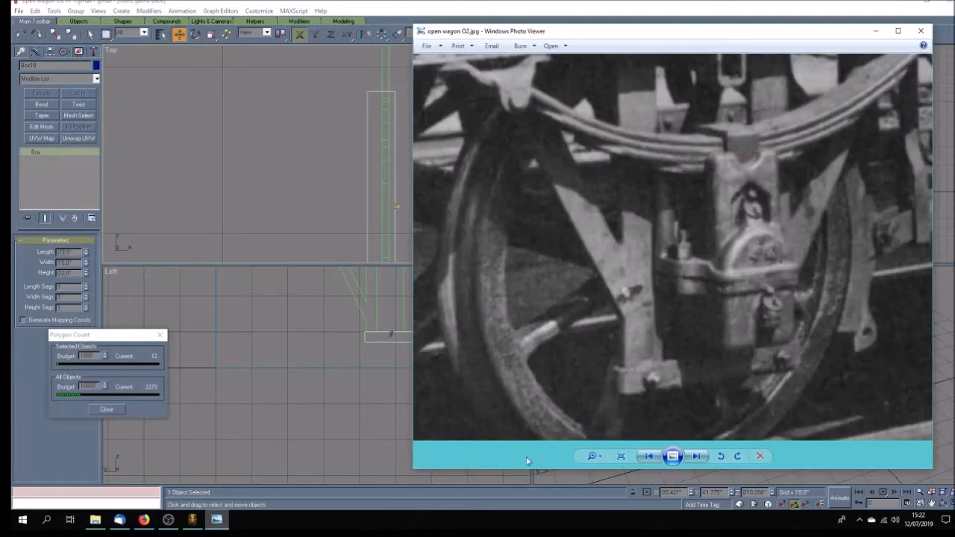
click(192, 520)
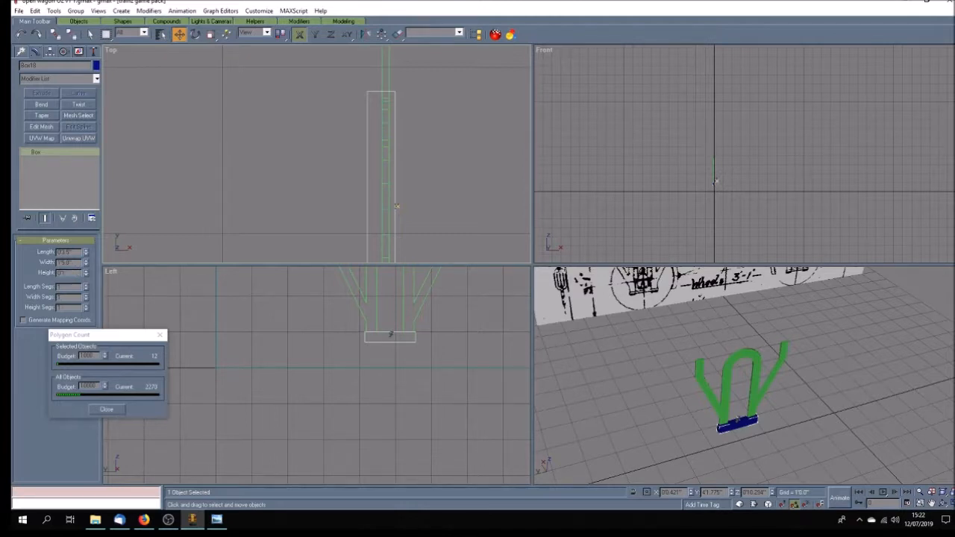
text(5)
key(Return)
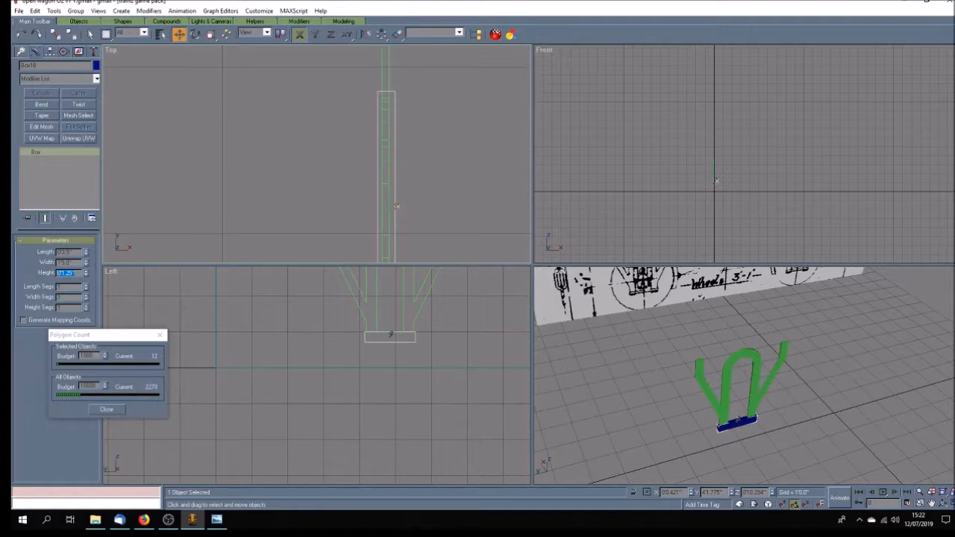
click(799, 446)
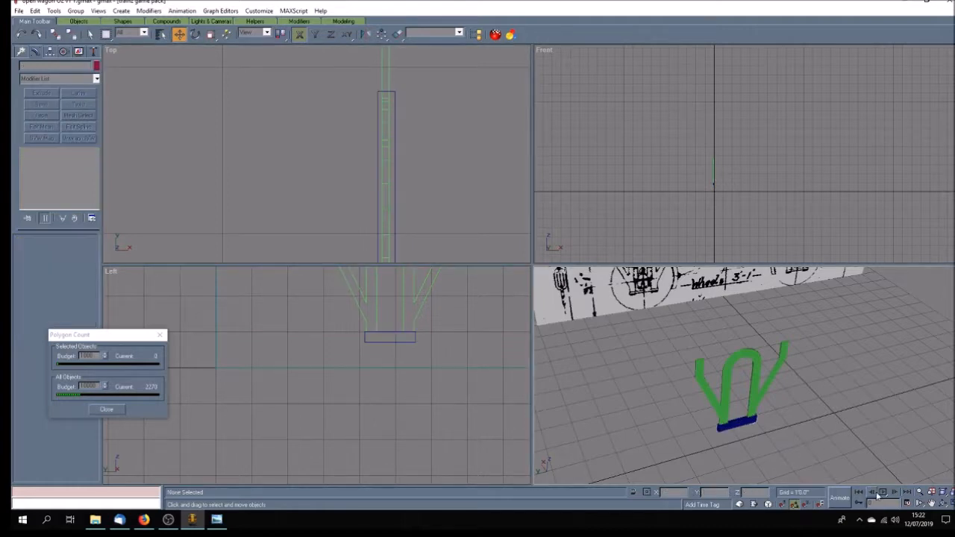
Step: Inspect the axle guard and its foot box from close up and further back in an enlarged Perspective view
click(932, 504)
drag(767, 409, 739, 388)
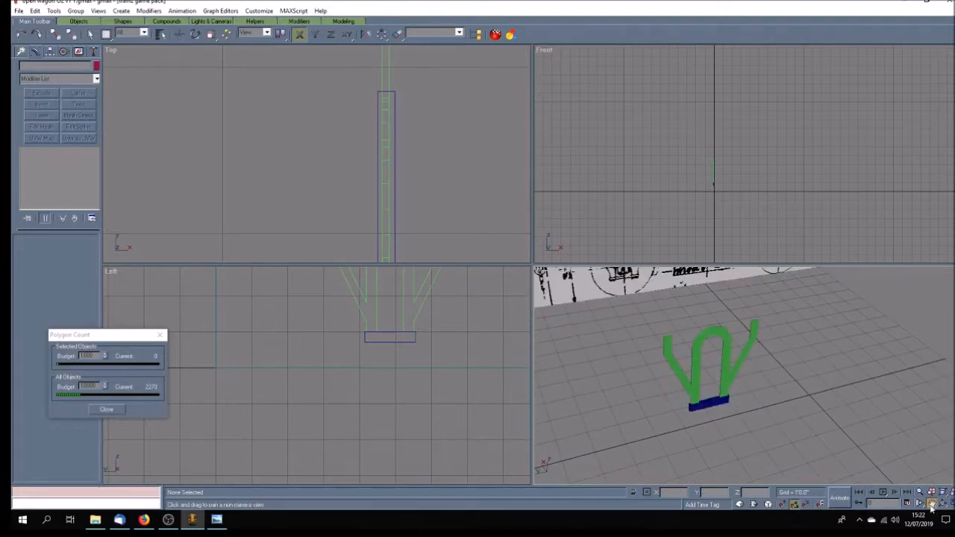
key(w)
drag(528, 287, 550, 277)
scroll(494, 308, up, 3)
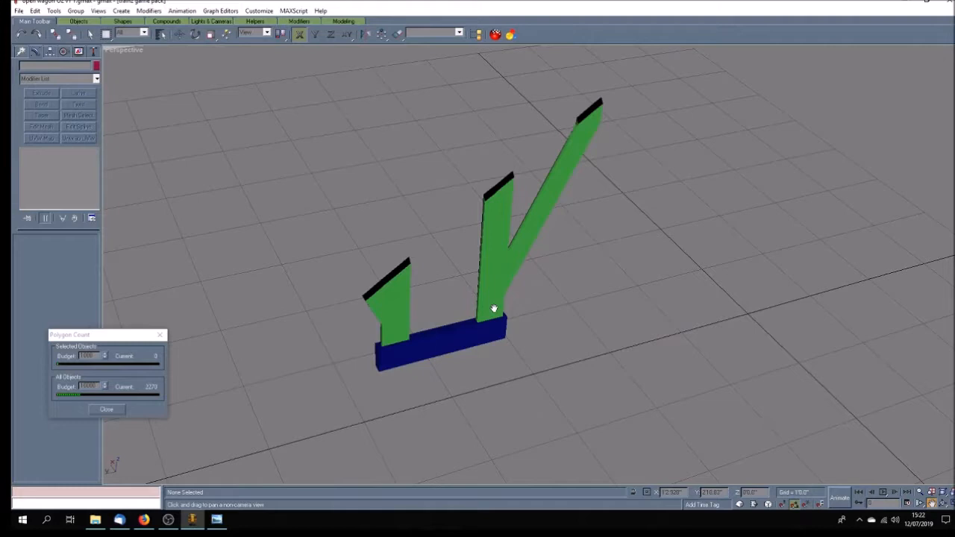
scroll(493, 308, down, 3)
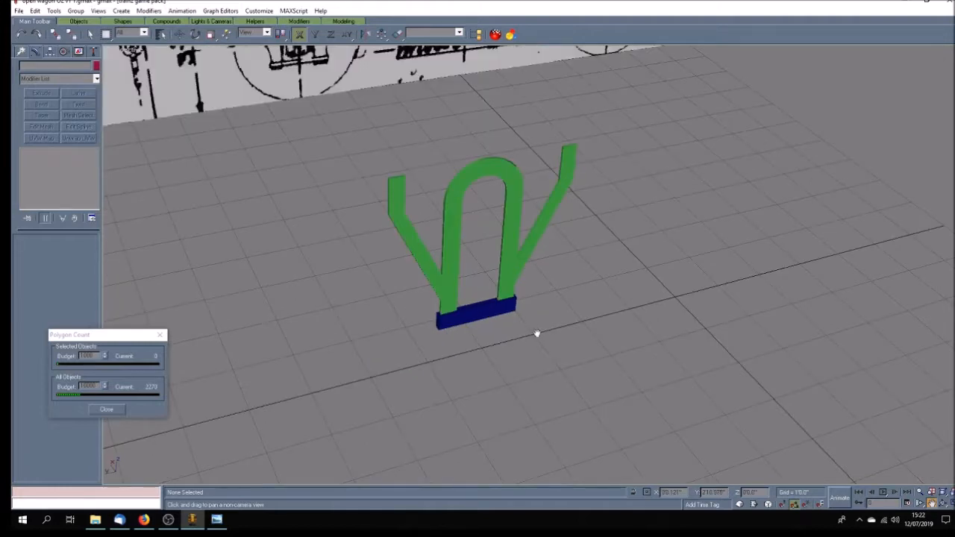
Step: Center the blue foot box's pivot on the object and align the pivot to the world axes
click(90, 34)
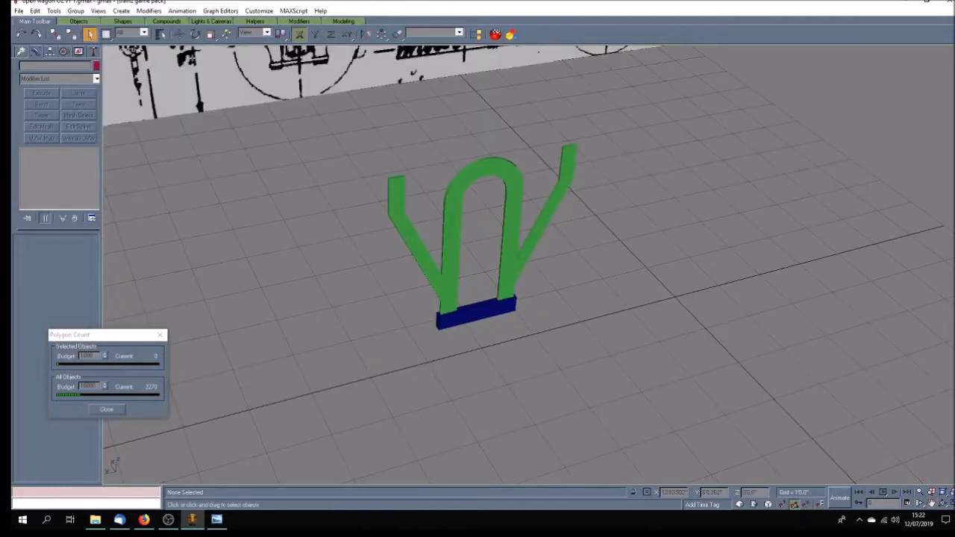
click(446, 318)
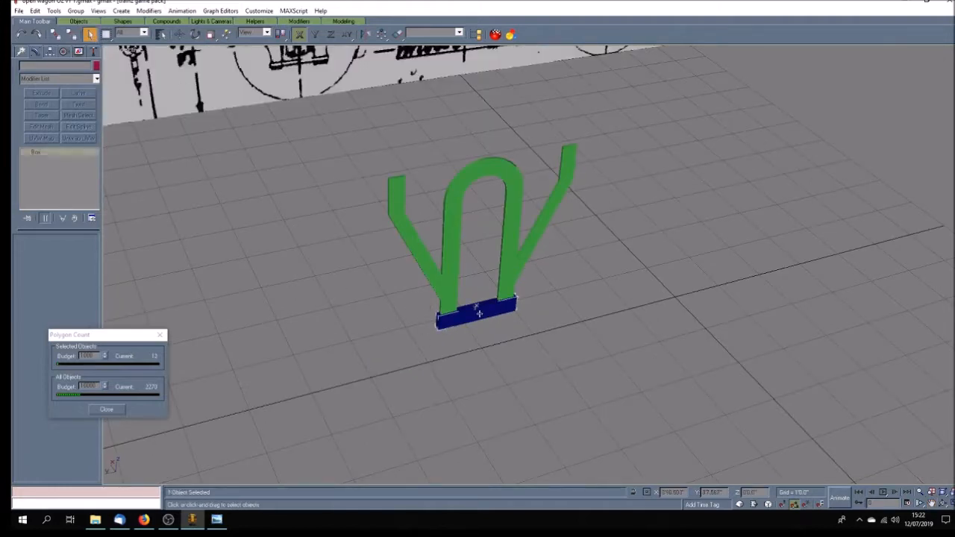
click(49, 52)
click(67, 115)
click(69, 166)
click(71, 193)
click(70, 114)
click(479, 371)
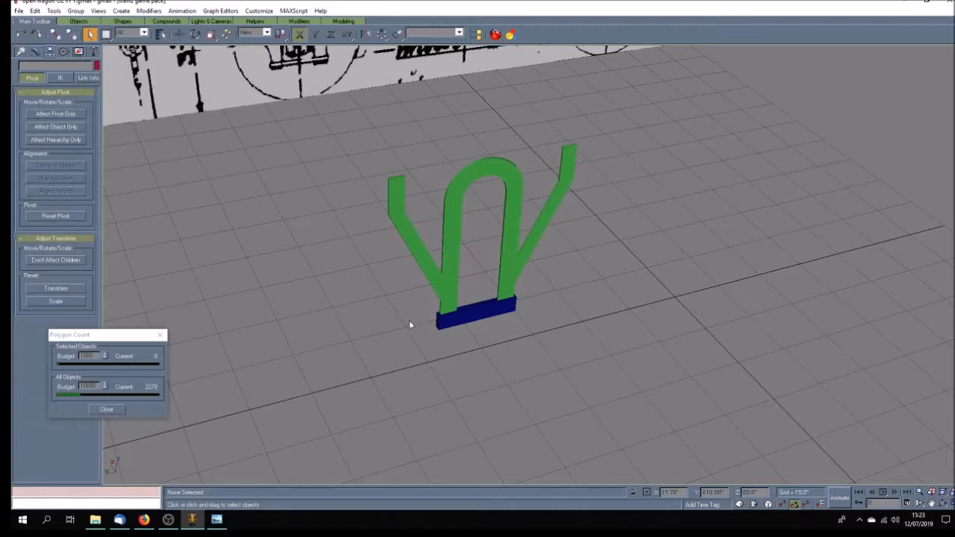
Step: Restore the four-view layout and shade the Left view so the guard shows over the wagon drawing
click(950, 504)
click(931, 504)
drag(368, 338, 347, 419)
right_click(110, 272)
click(148, 336)
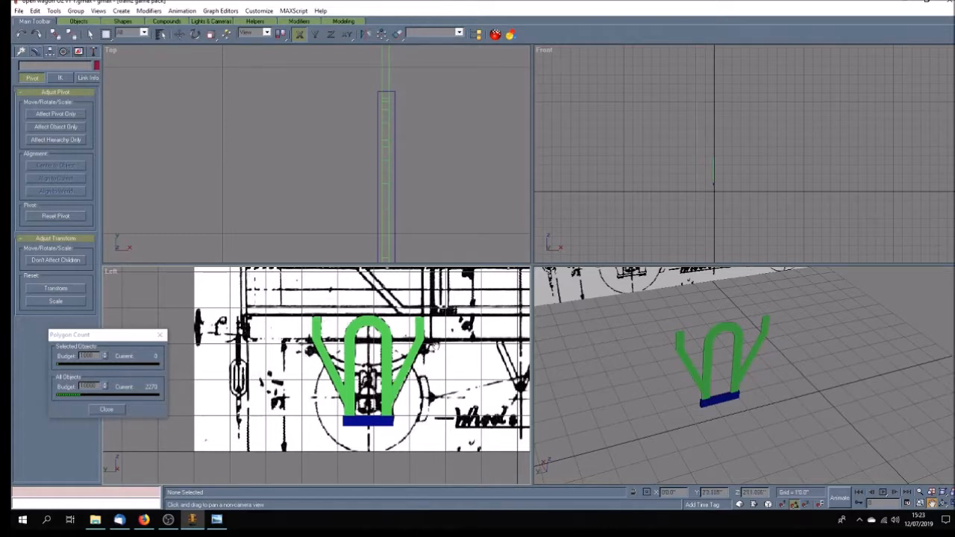
Step: Study the spring and axle guard arrangement around the wheel in the open wagon O2.jpg photo
click(216, 519)
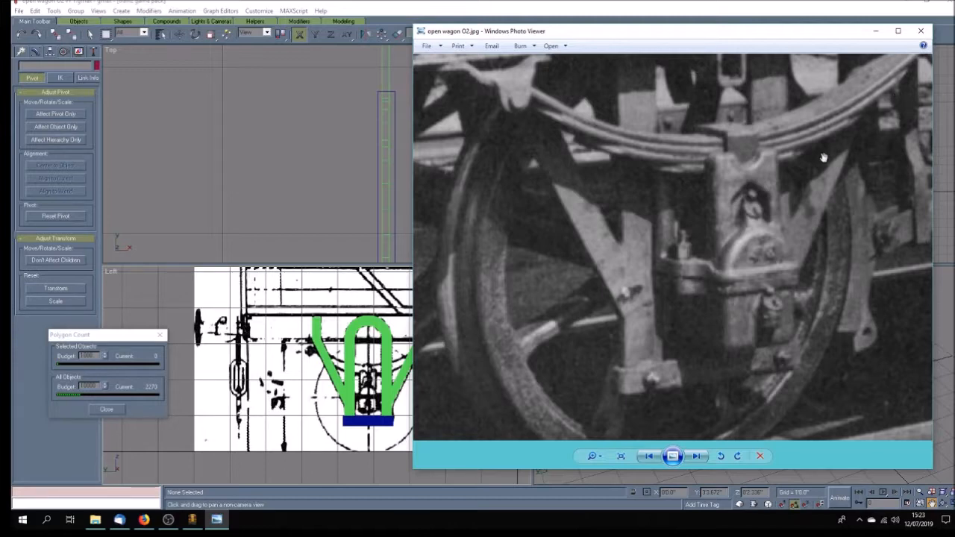
scroll(740, 232, down, 1)
drag(740, 231, 684, 247)
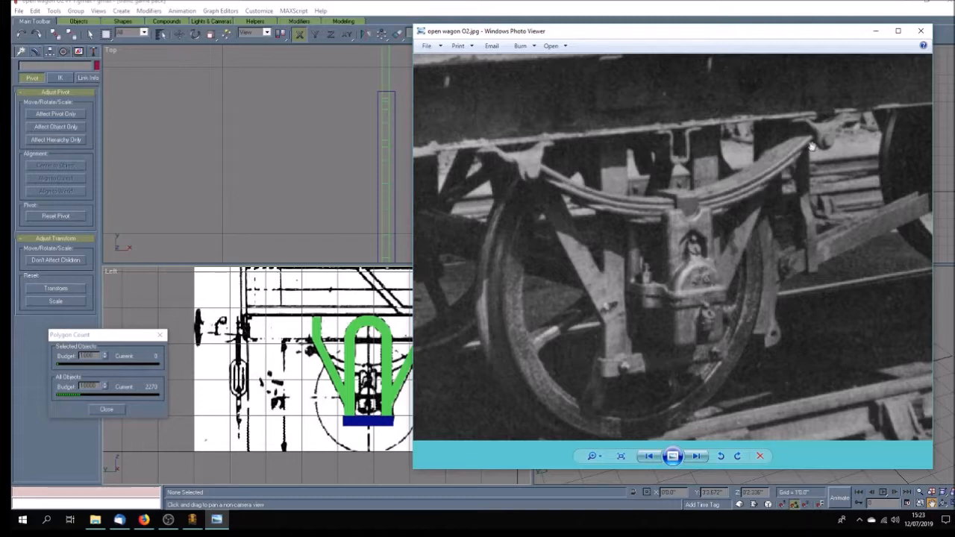
click(282, 211)
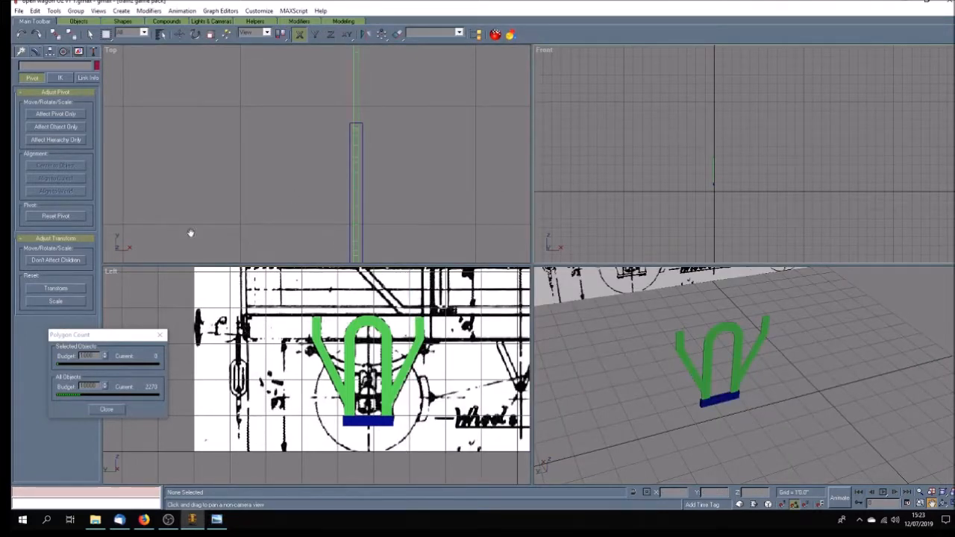
Step: Unhide all objects and check the guard's location beside the wheel against the end drawing in the Front view
click(79, 51)
click(54, 312)
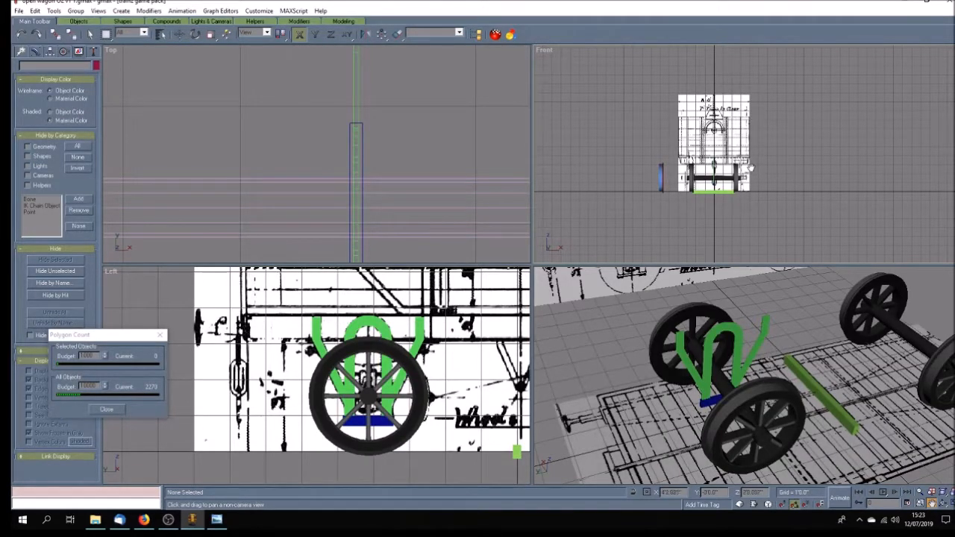
scroll(745, 168, up, 6)
scroll(748, 160, down, 6)
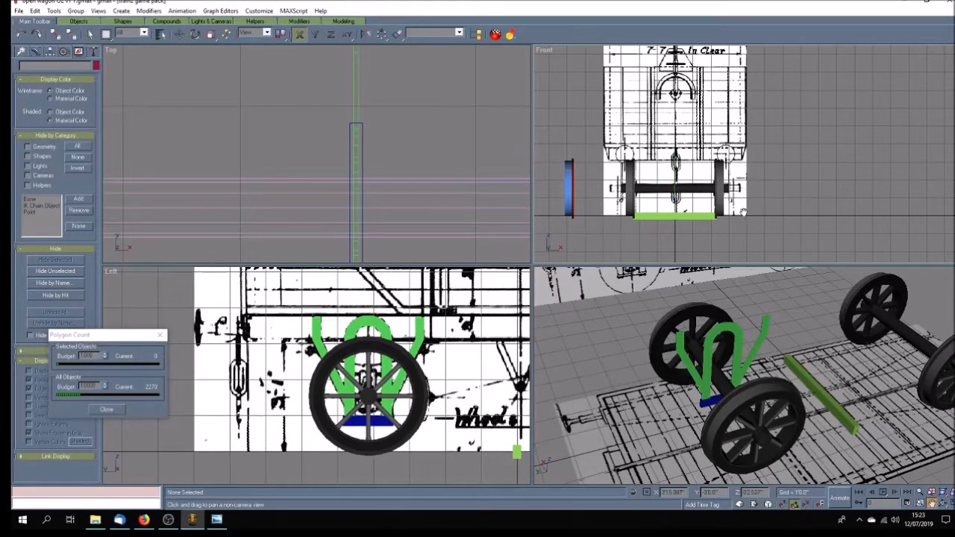
scroll(739, 209, up, 6)
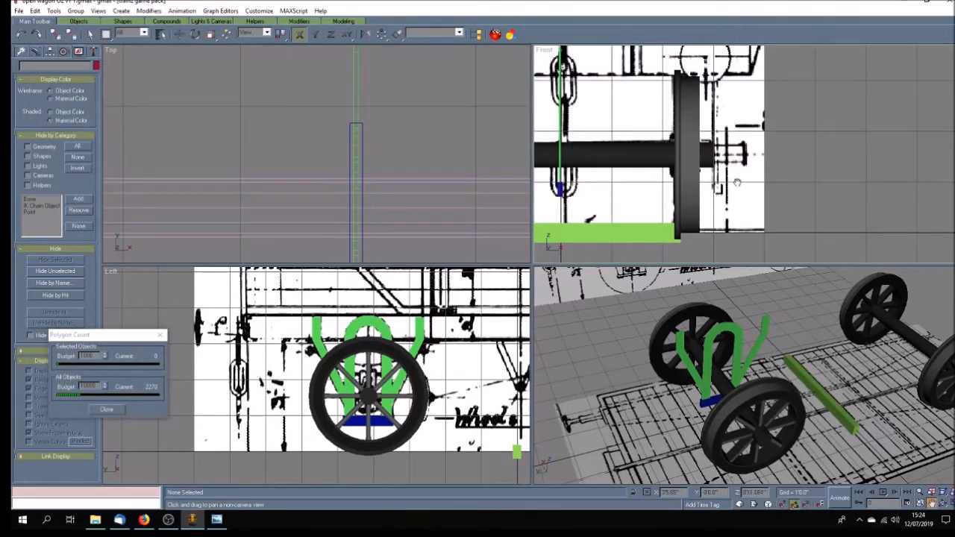
scroll(737, 183, down, 5)
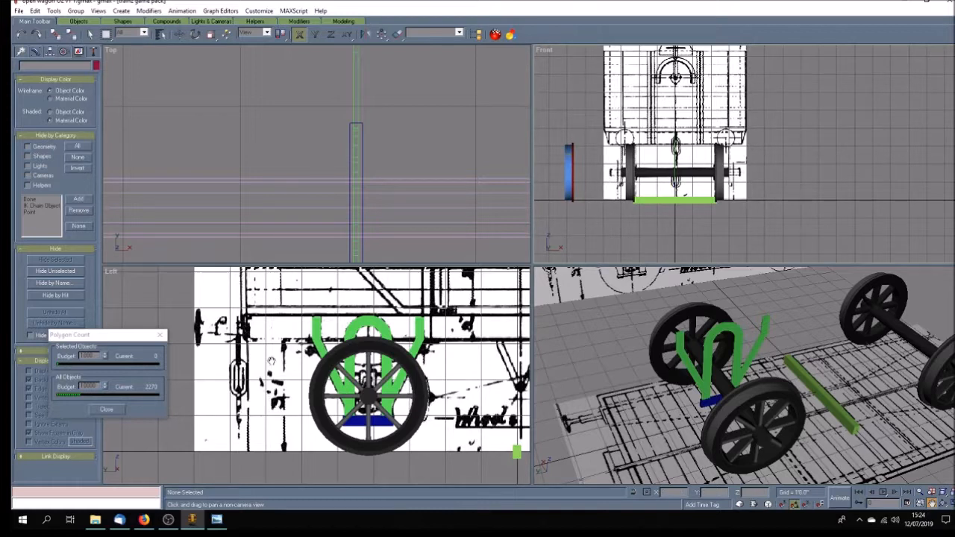
Step: Group the axle guard and its blue foot box, keeping the default group name
click(179, 35)
drag(335, 120, 388, 158)
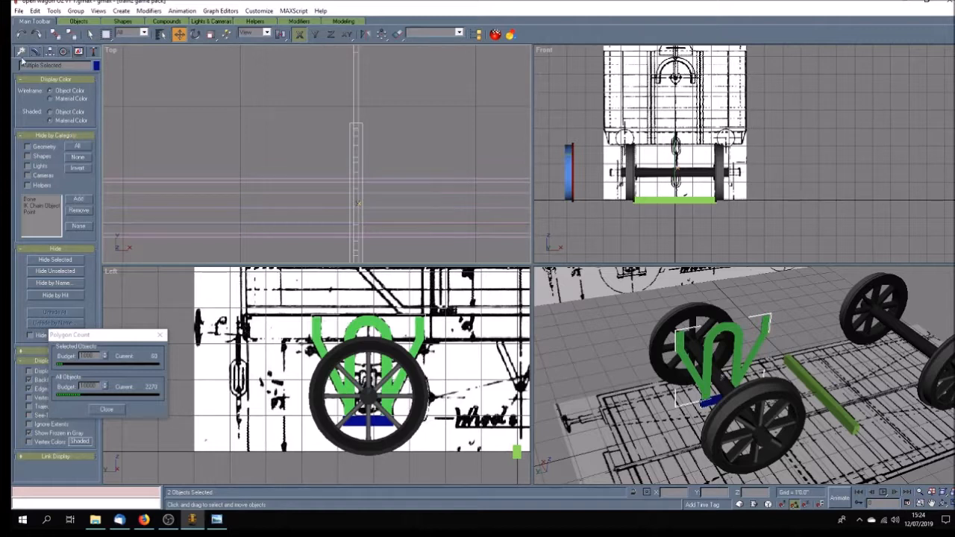
click(75, 11)
click(85, 23)
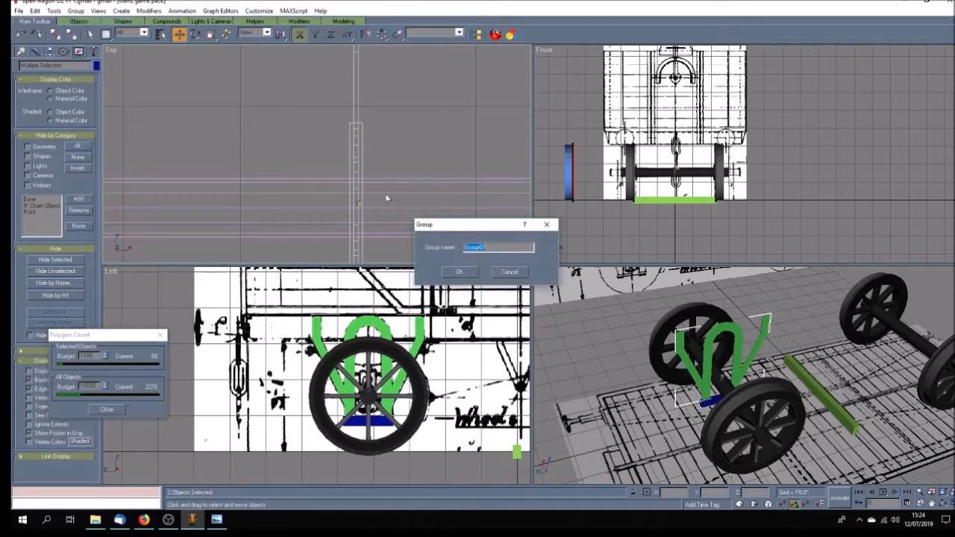
click(460, 276)
Step: Check the guard's placement in the wagon photo and move the group along X to just outside the wheel, at X 2'10"
drag(352, 214, 440, 218)
scroll(375, 204, down, 5)
scroll(424, 217, up, 4)
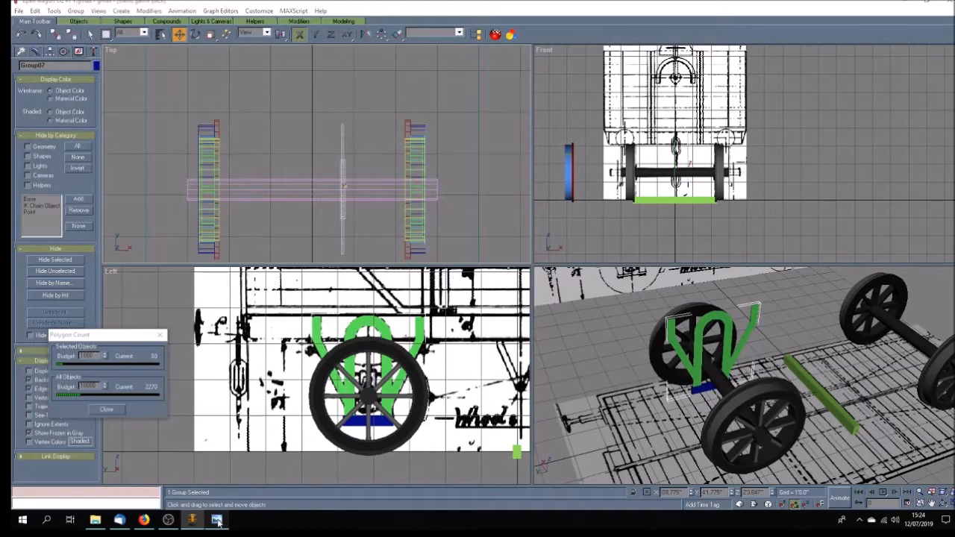
click(216, 520)
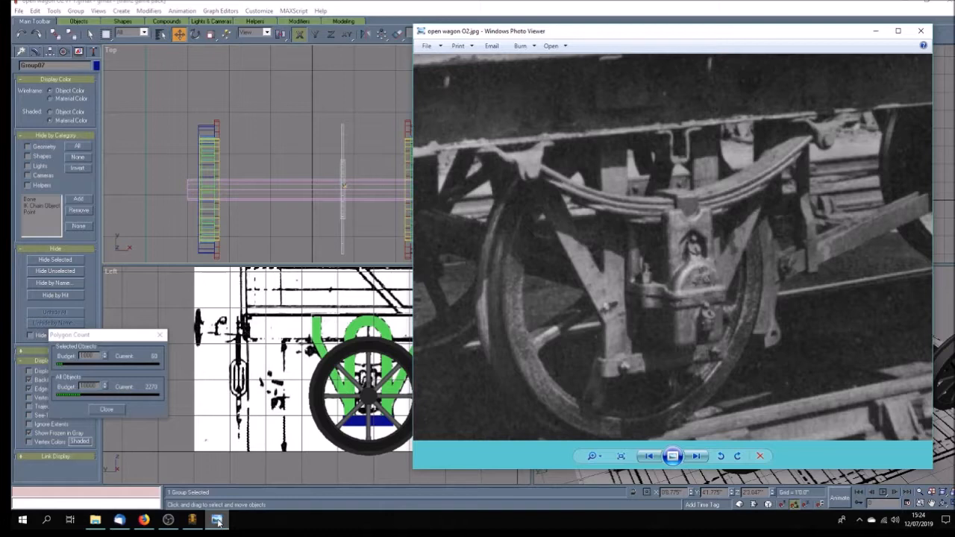
click(216, 520)
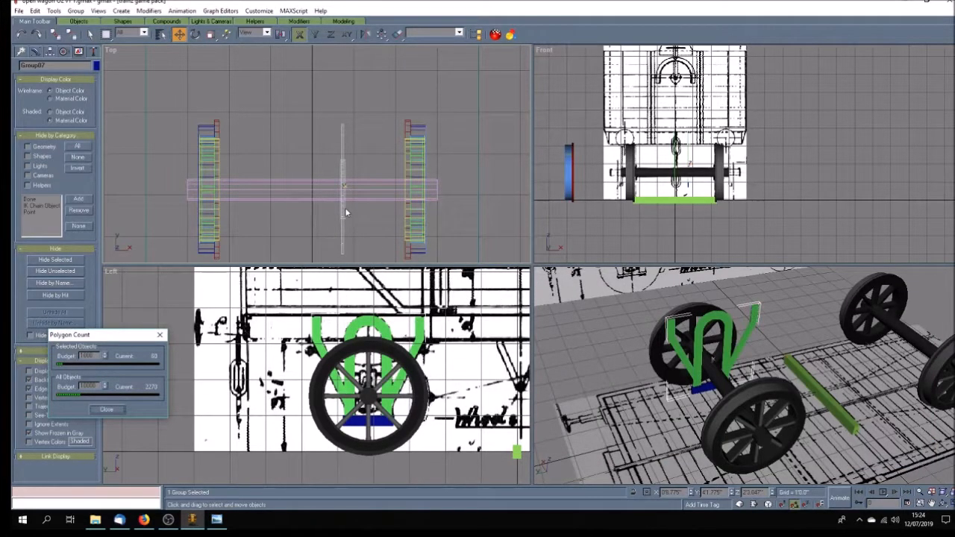
drag(341, 208, 429, 214)
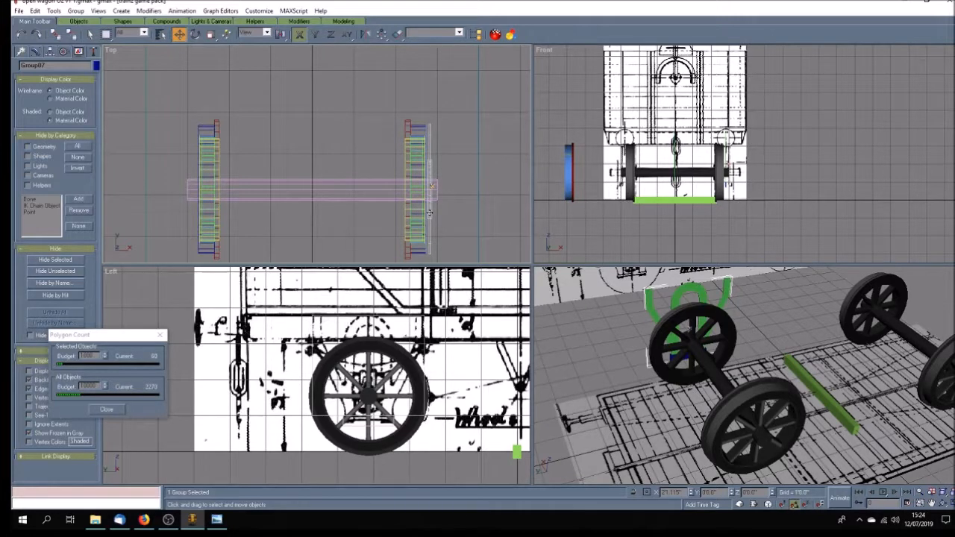
drag(430, 214, 430, 213)
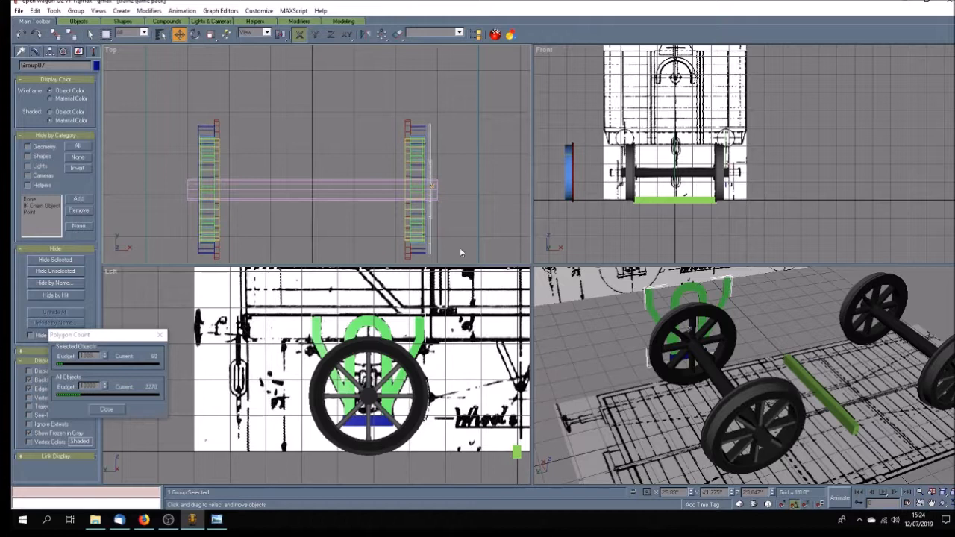
double_click(668, 493)
text(2.10)
key(Return)
Step: Make one independent copy of the guard group rotated 180 degrees about the Z axis
key(e)
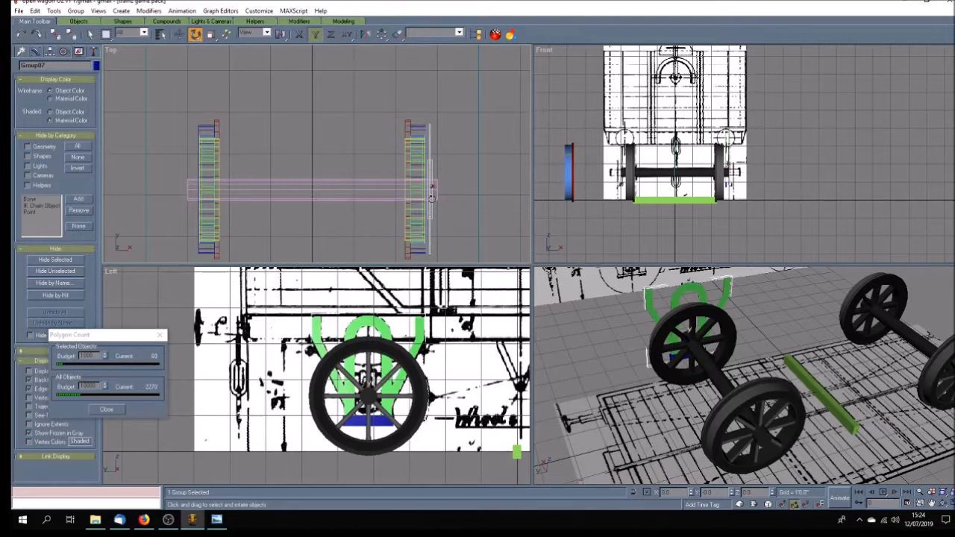
shift+drag(430, 212, 446, 222)
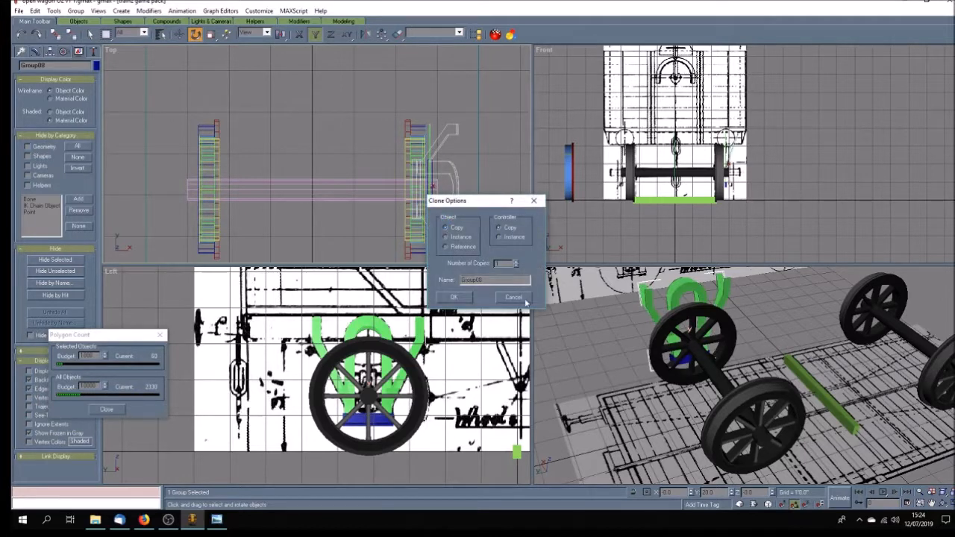
click(514, 297)
click(331, 34)
shift+drag(429, 218, 442, 308)
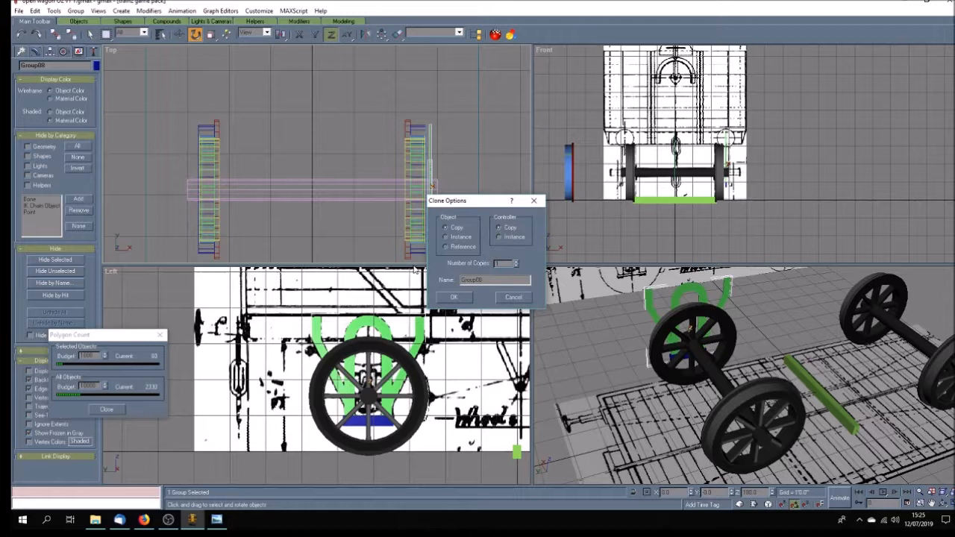
click(454, 296)
Step: Place the copied guard group outside the opposite wheel at X -2'10" and check it in the Perspective view
click(180, 34)
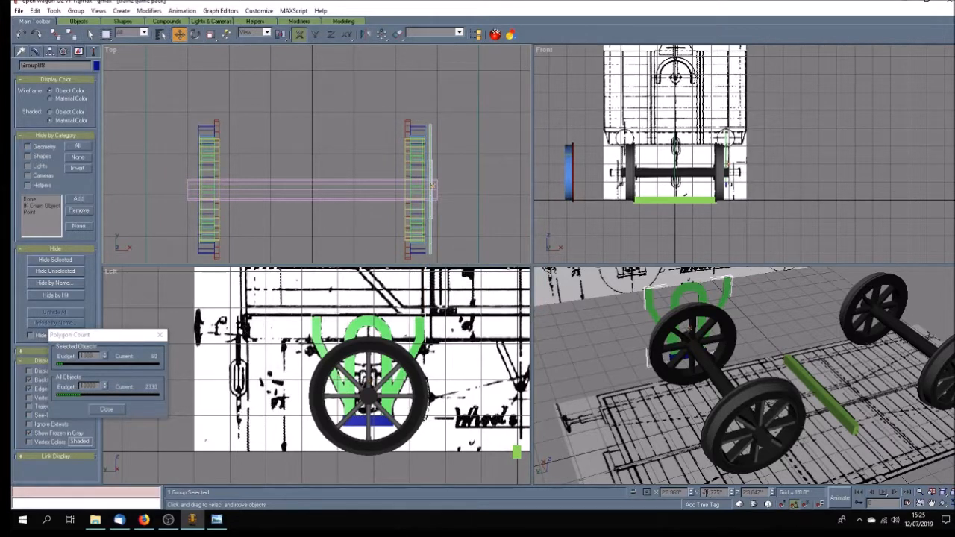
drag(666, 492, 689, 491)
text(27)
text(-)
key(Return)
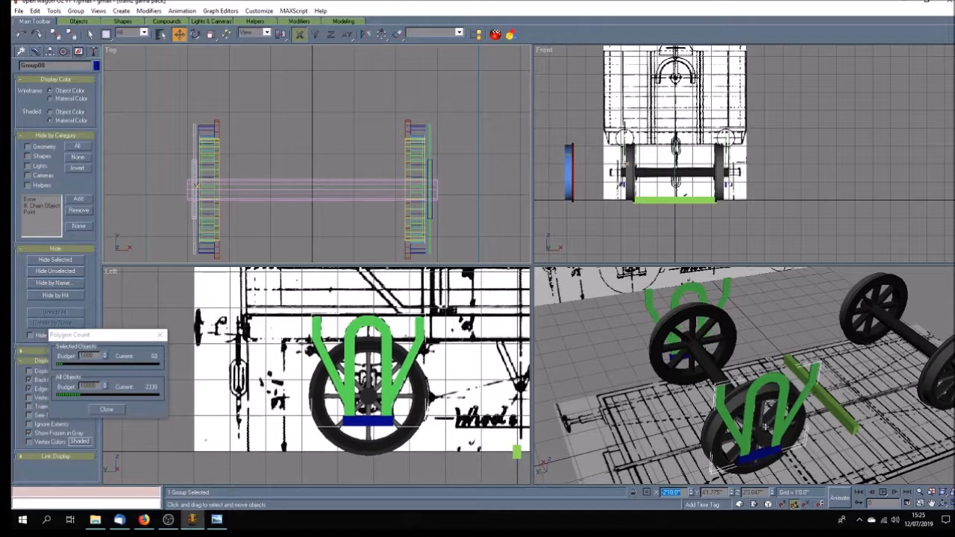
click(580, 366)
click(933, 504)
mouse_move(735, 412)
mouse_down()
mouse_move(679, 371)
mouse_move(733, 417)
mouse_up()
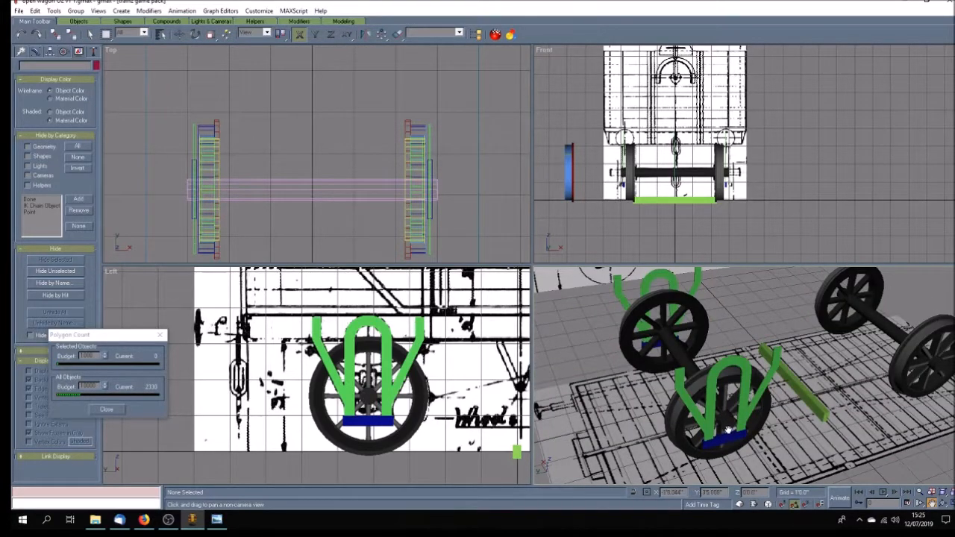
click(312, 235)
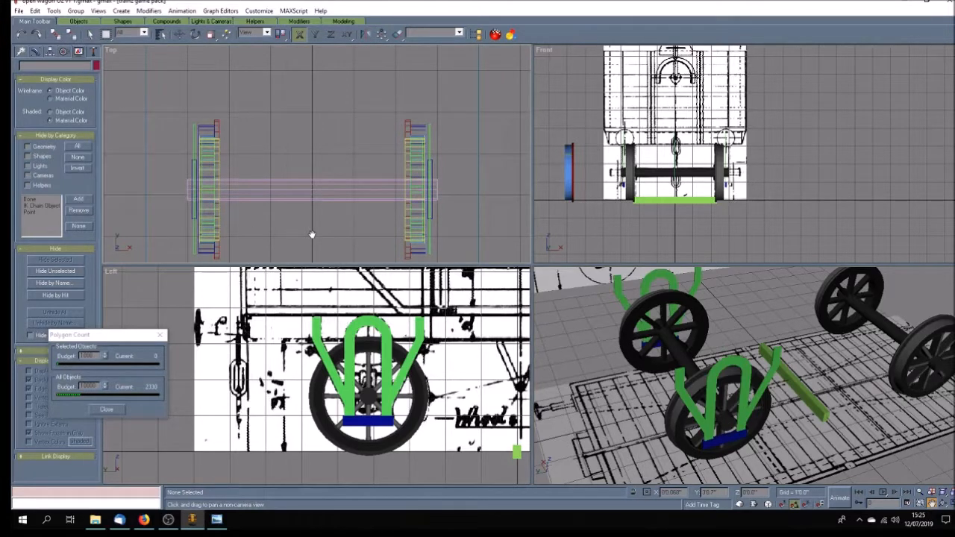
Step: Select the side drawing plane and hide every other object
click(89, 34)
click(277, 355)
click(35, 272)
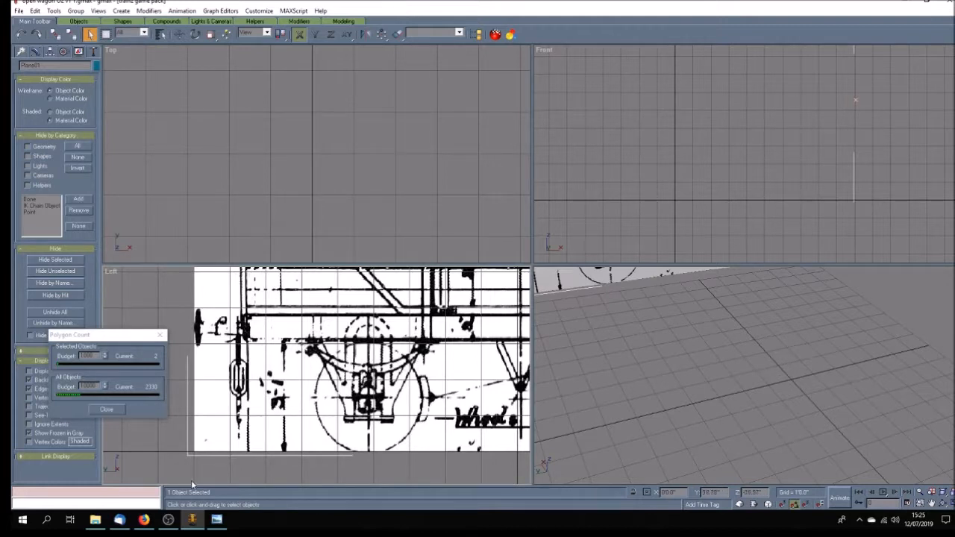
Step: Examine the leaf spring above the axle in the wagon photo and in the Left view's side drawing
click(217, 519)
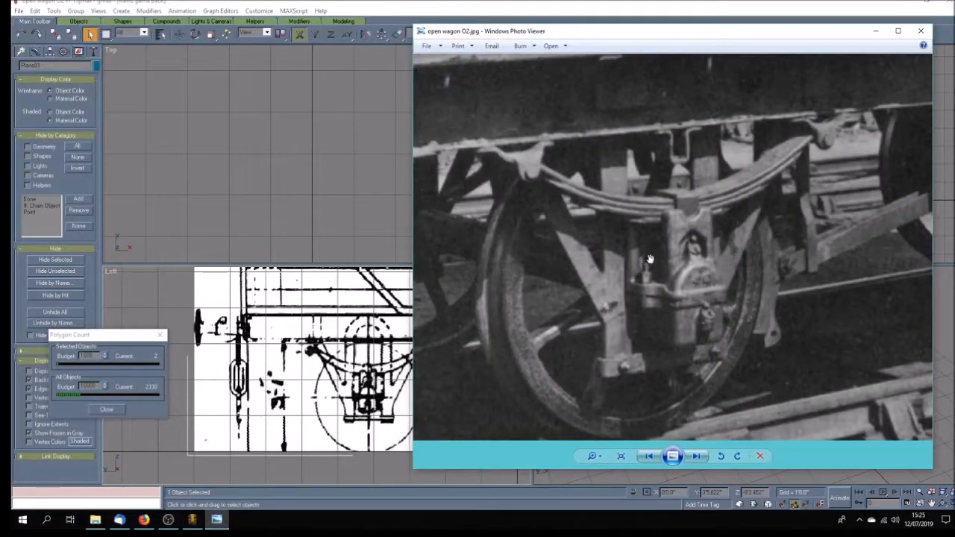
scroll(646, 259, down, 2)
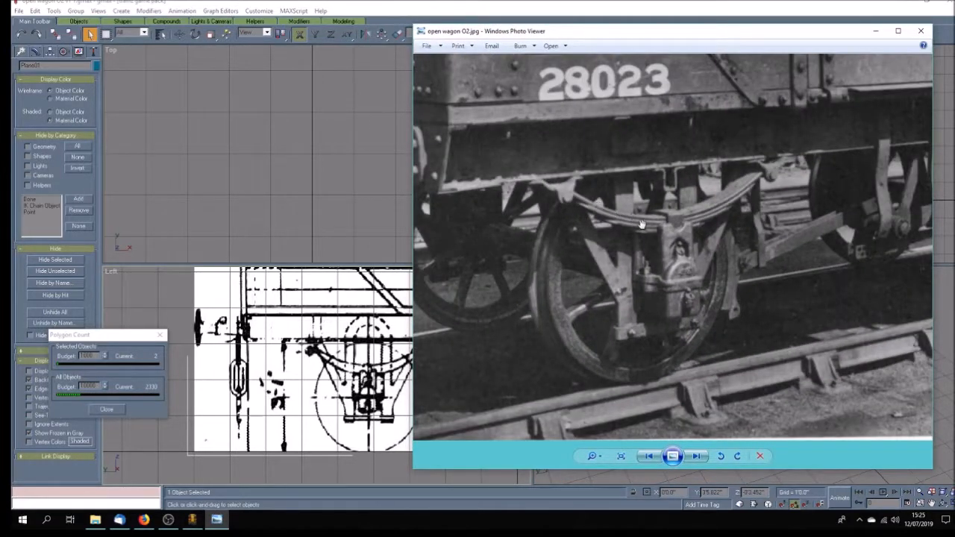
scroll(601, 213, up, 1)
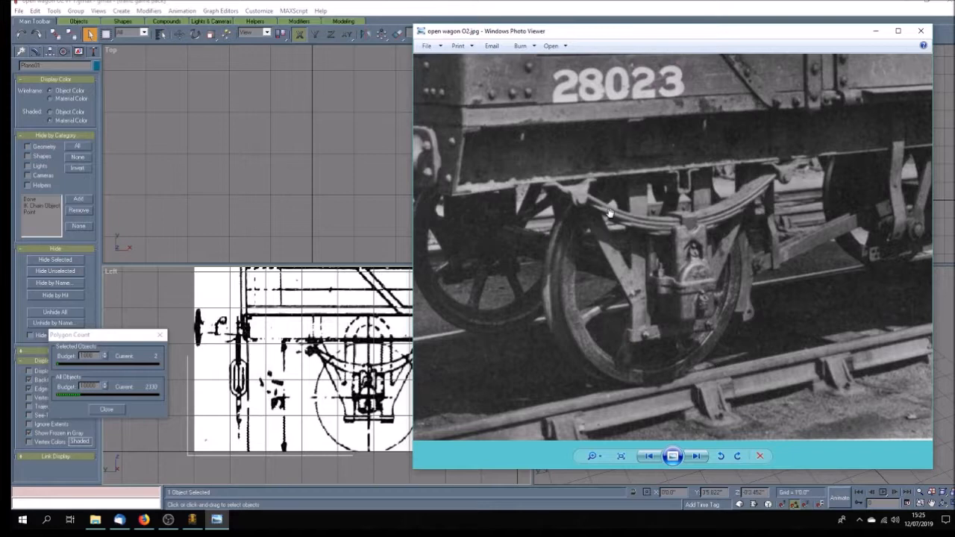
scroll(652, 216, up, 1)
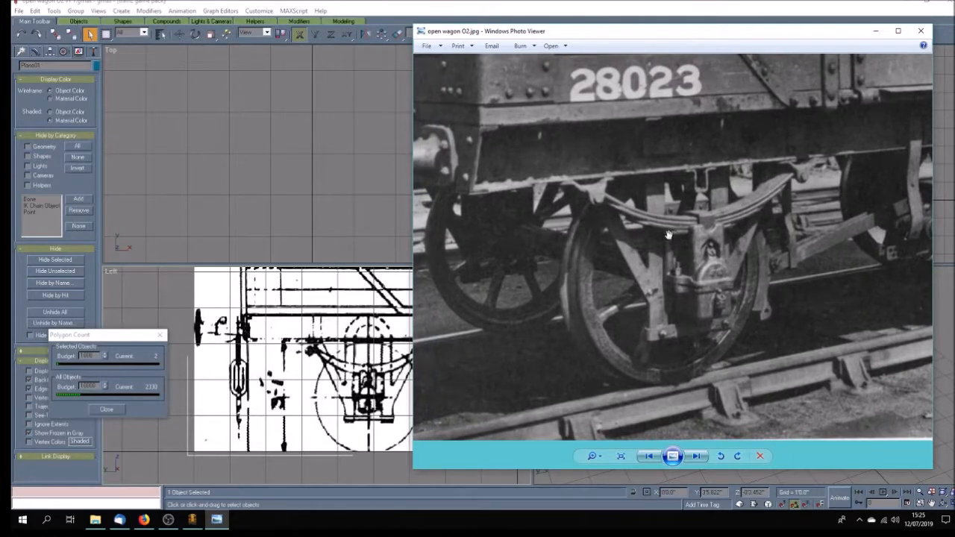
click(170, 308)
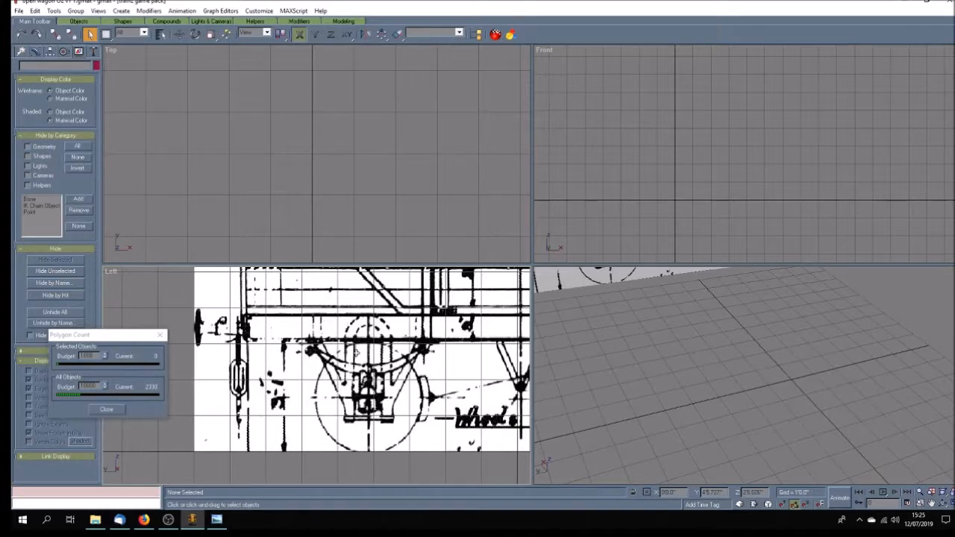
click(931, 503)
drag(381, 370, 340, 358)
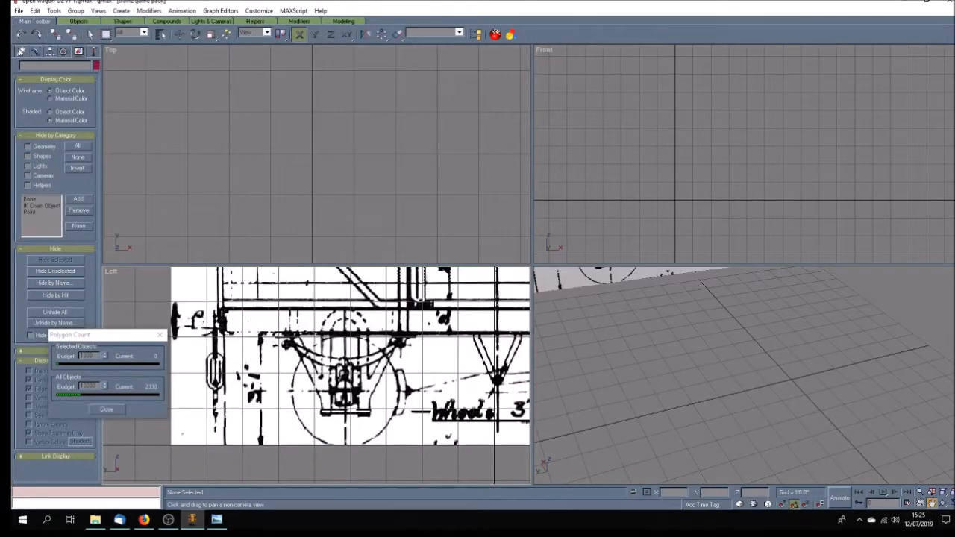
Step: Create a box about 2'10" wide and 2.8" long across the drawn leaf spring in the Left view and compare it with the wagon photo
click(21, 50)
click(35, 115)
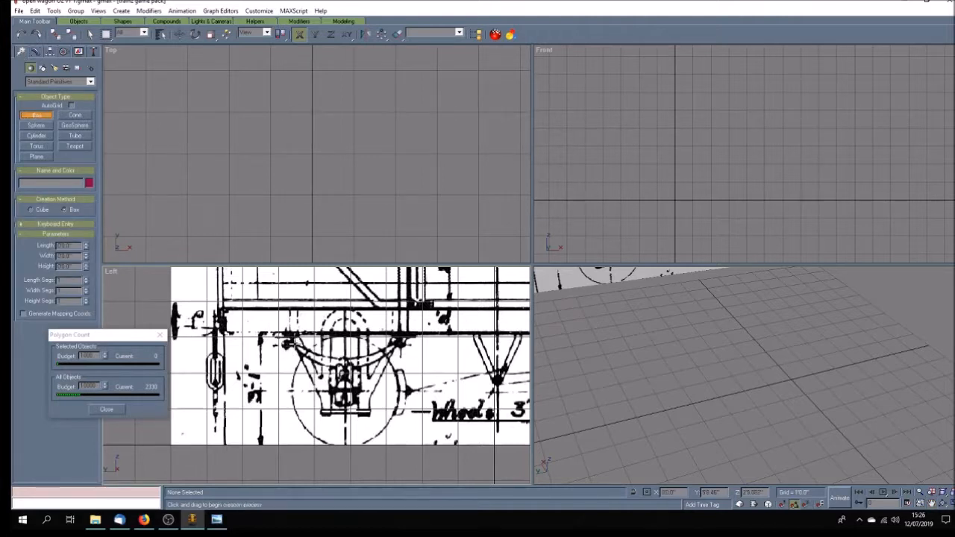
drag(292, 345, 397, 352)
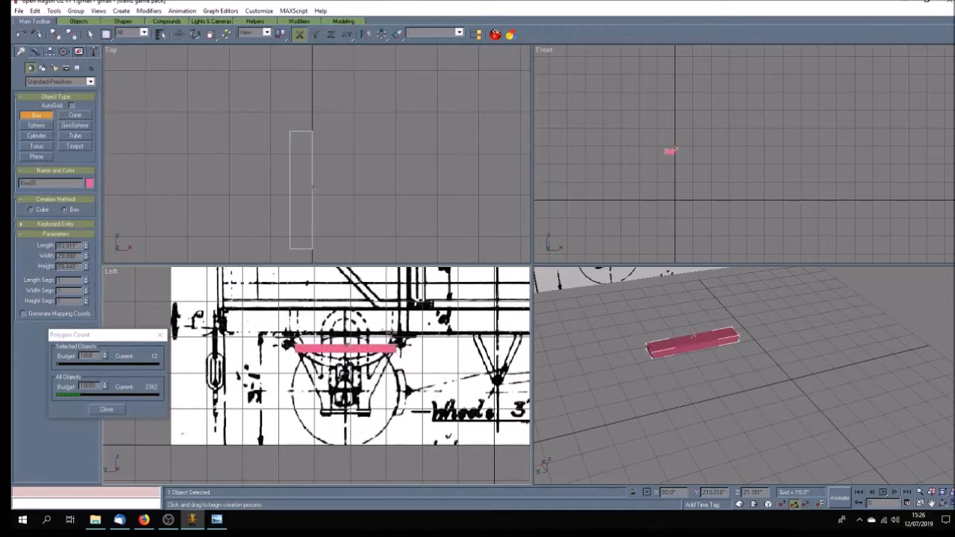
click(931, 504)
drag(400, 380, 405, 357)
scroll(373, 335, up, 3)
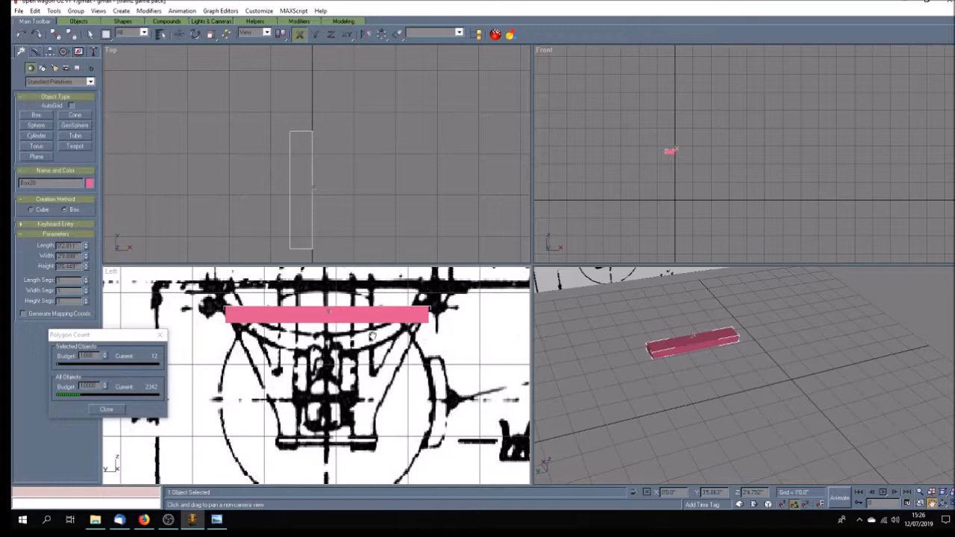
click(216, 520)
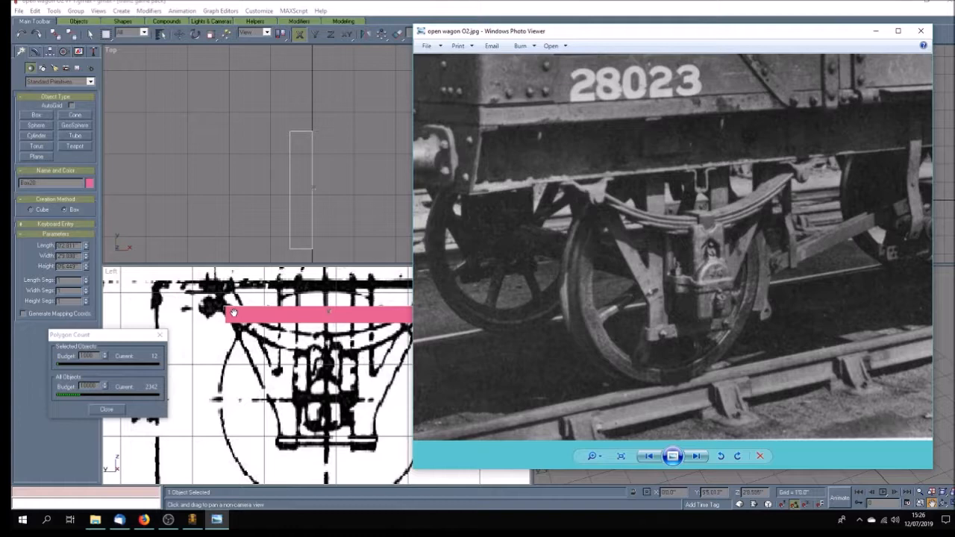
click(314, 315)
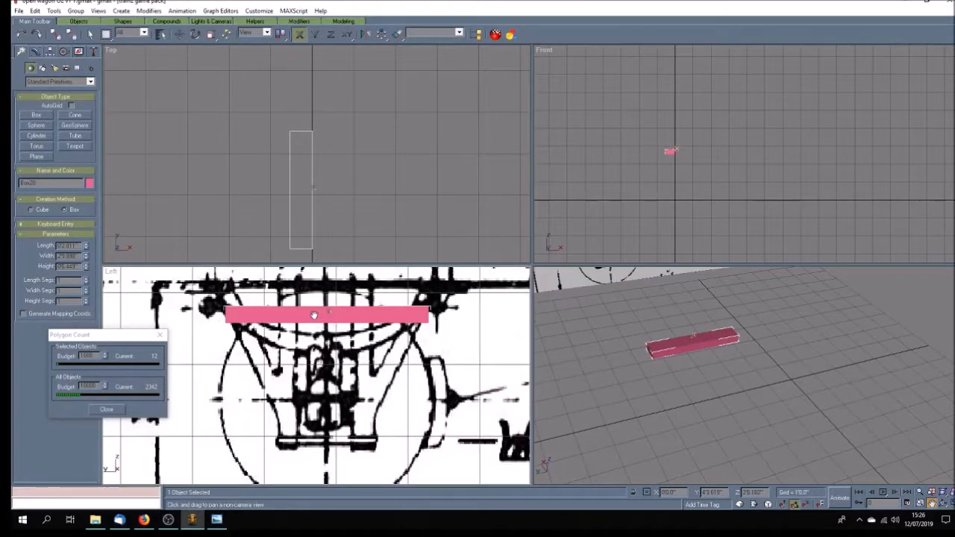
Step: Set the box's width to 2'12" and centre it horizontally over the drawn leaf spring
drag(78, 256, 24, 248)
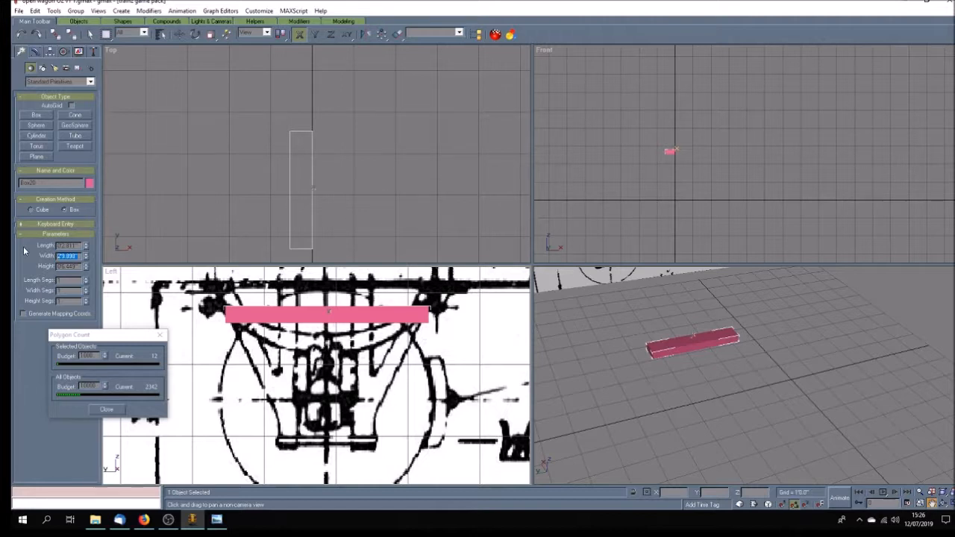
text(2'10)
key(Return)
text(2'12)
key(Return)
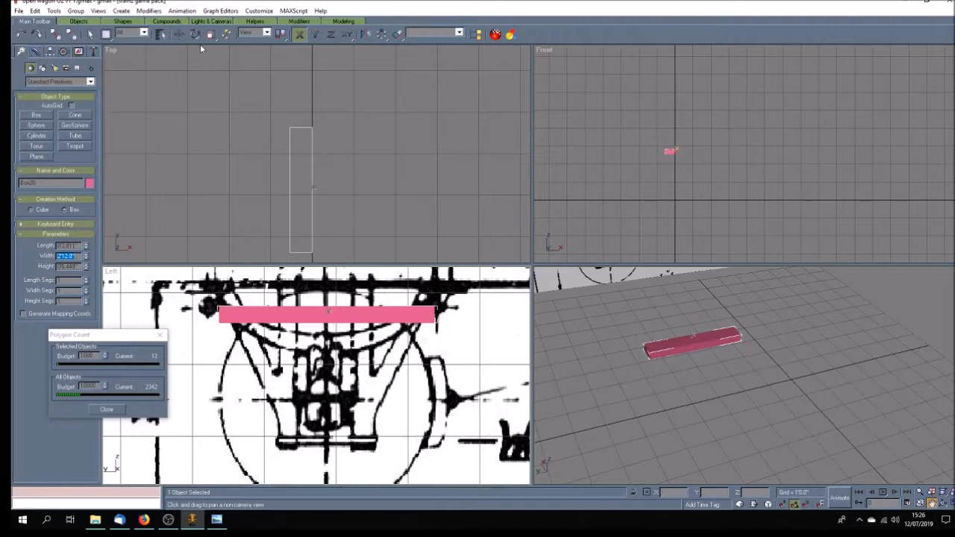
click(179, 34)
drag(343, 317, 341, 317)
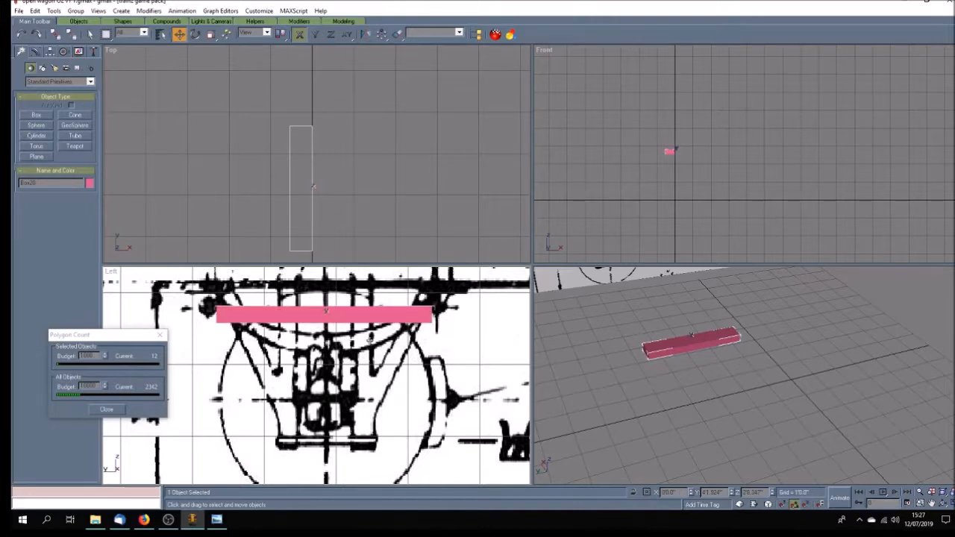
Step: Divide the box into seven segments along its width and show the Left view in wireframe
key(F3)
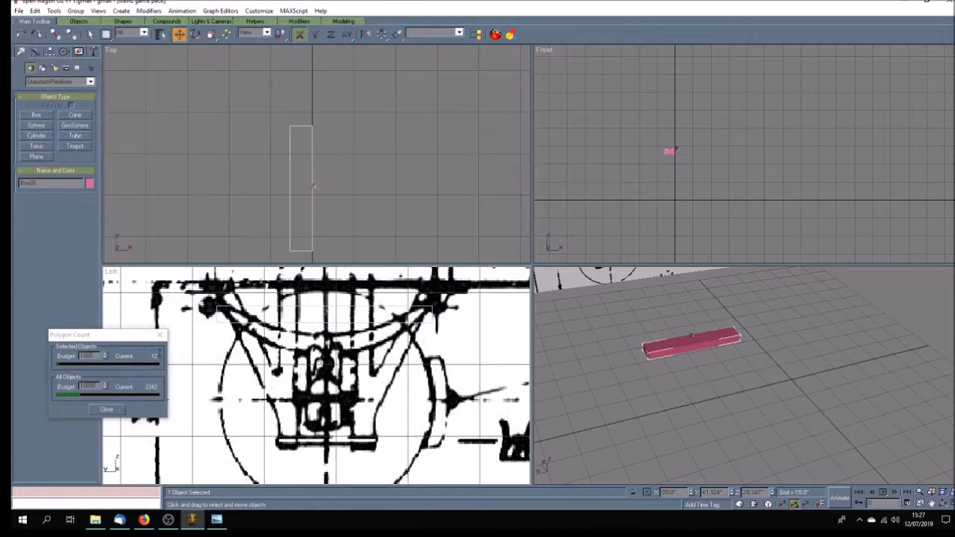
click(36, 52)
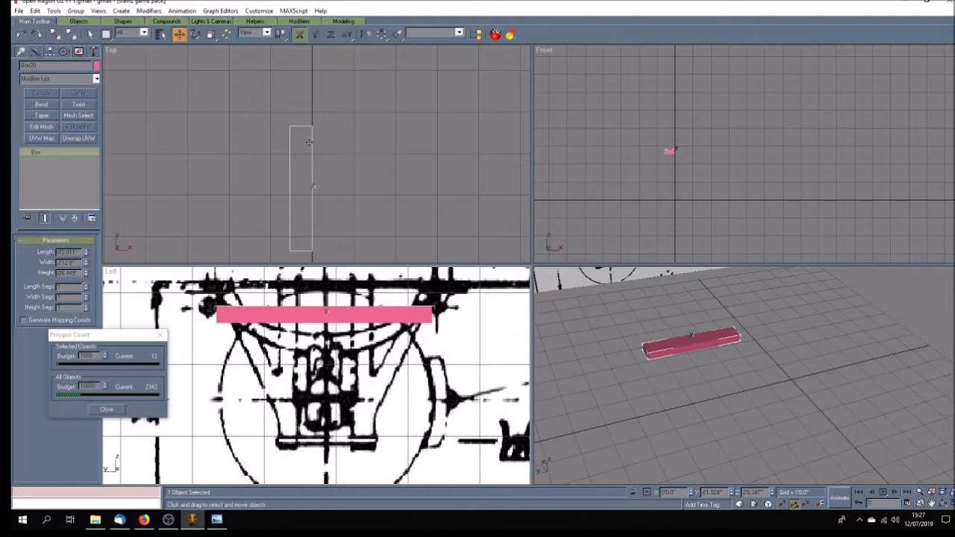
click(85, 286)
click(87, 296)
click(86, 295)
click(87, 296)
click(86, 295)
click(87, 296)
right_click(112, 271)
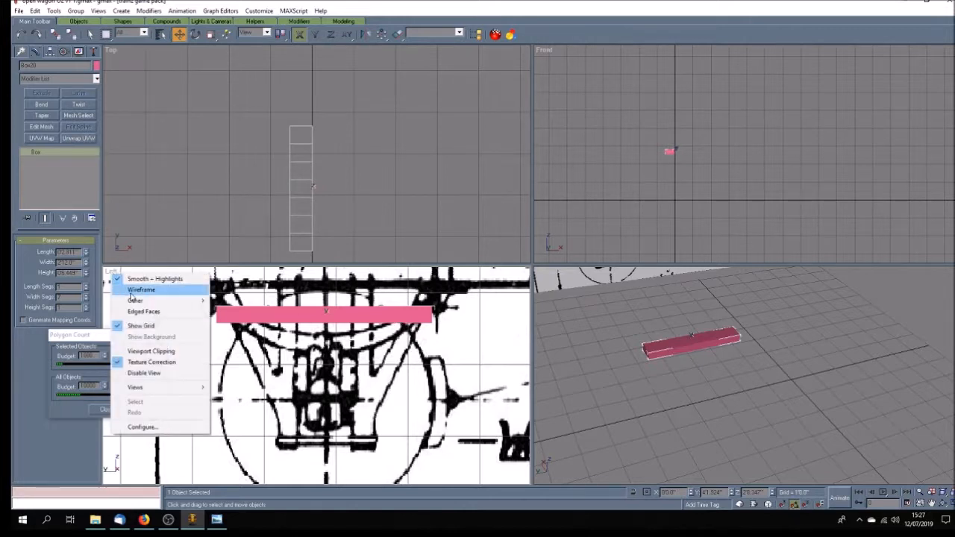
click(141, 289)
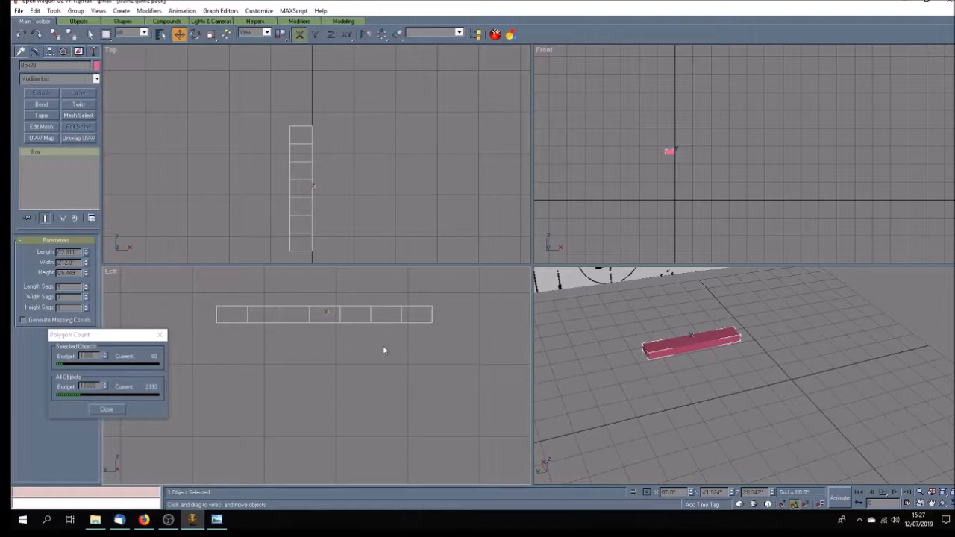
Step: Convert the segmented box to an editable poly and give it a yellow object colour
right_click(48, 156)
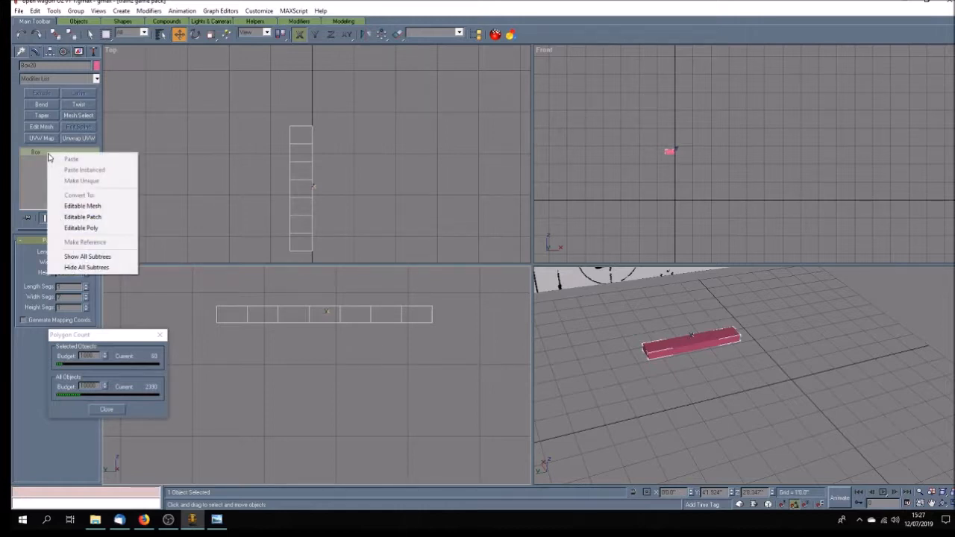
click(90, 226)
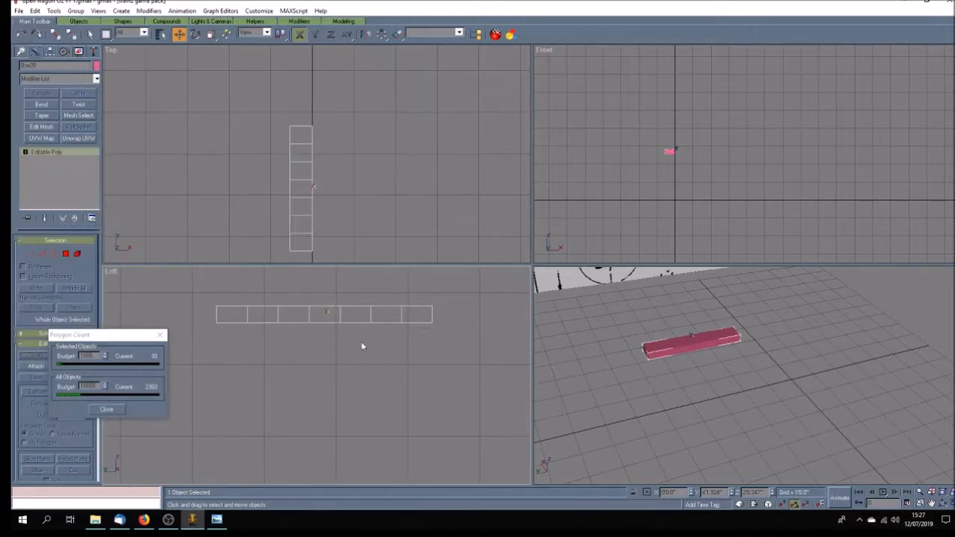
click(97, 66)
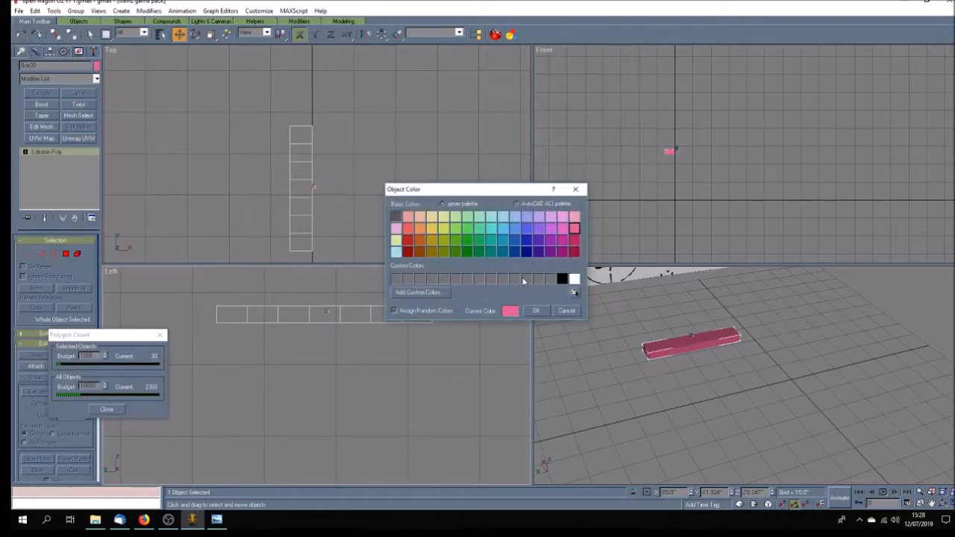
click(443, 228)
click(536, 310)
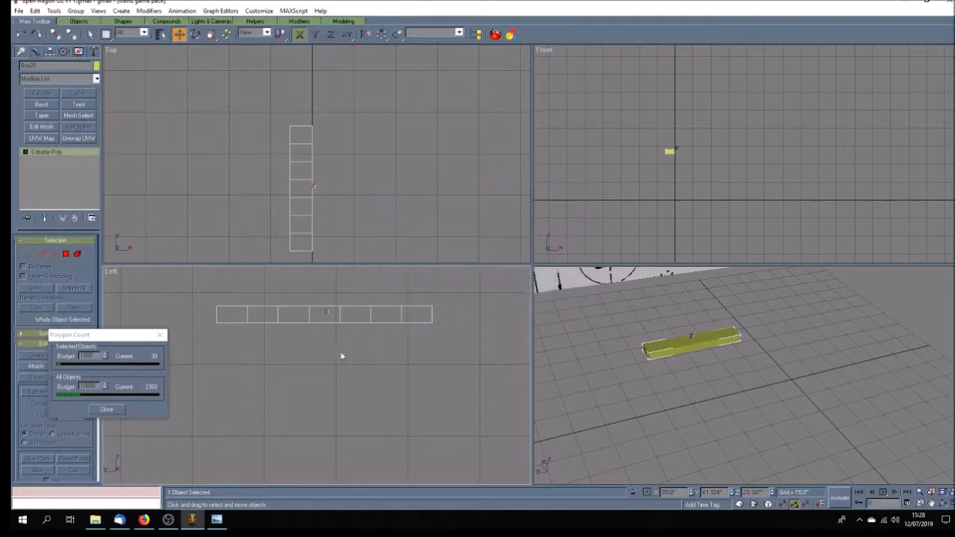
click(338, 346)
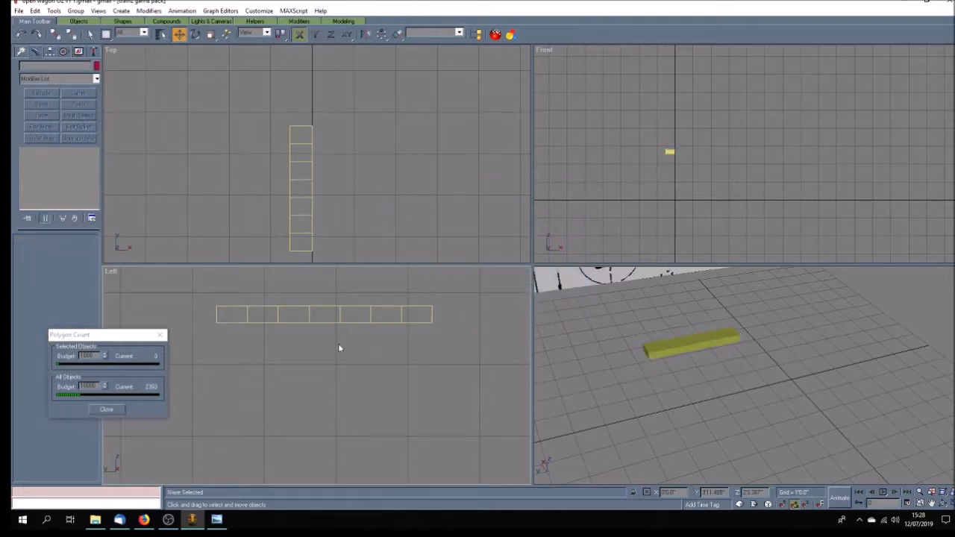
Step: Restore smooth shading in the Left view and lower all the bar's vertices except the end ones along the vertical axis
right_click(113, 274)
click(118, 275)
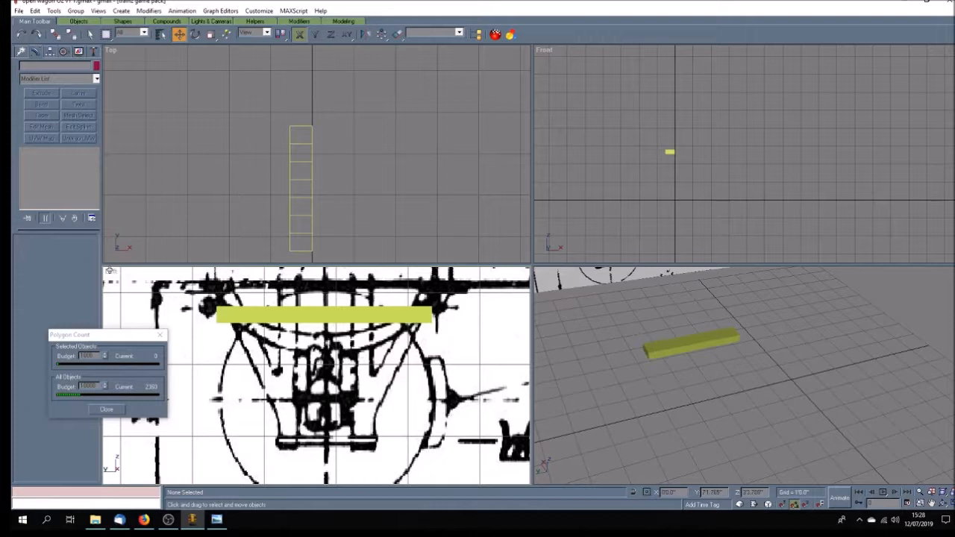
click(259, 316)
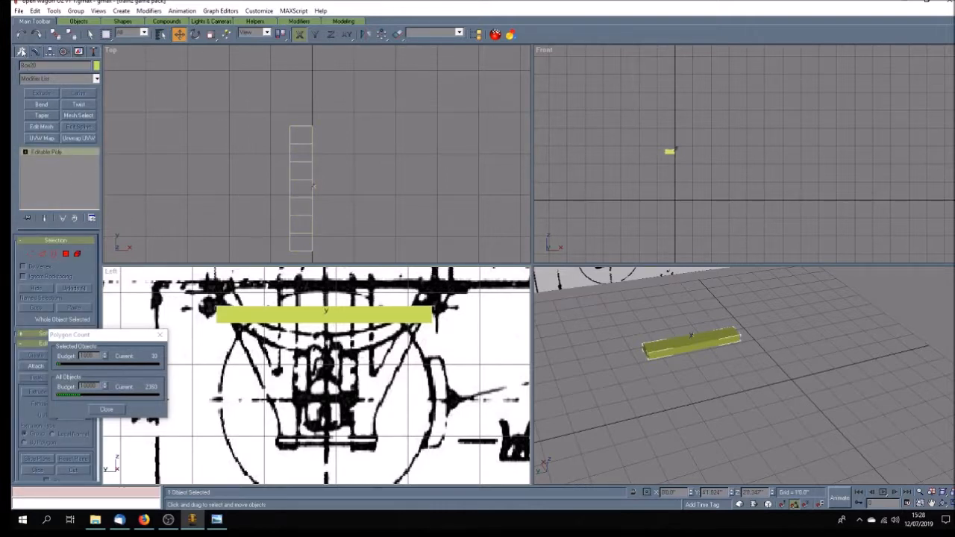
click(25, 151)
click(44, 160)
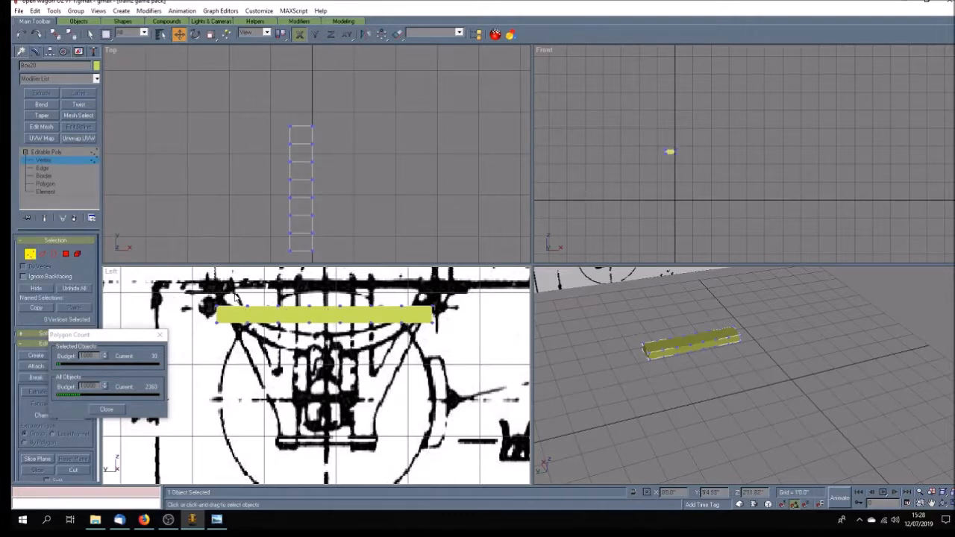
drag(416, 346, 417, 346)
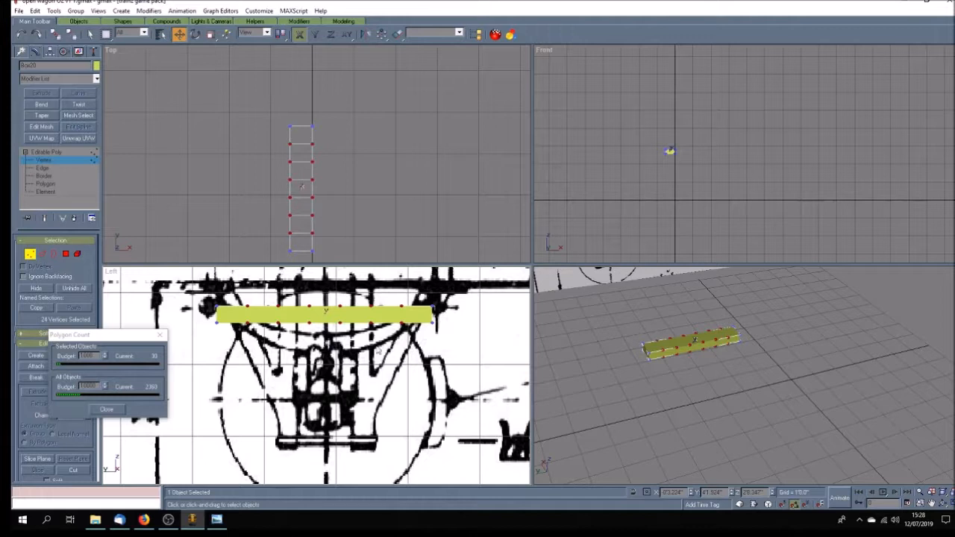
click(314, 35)
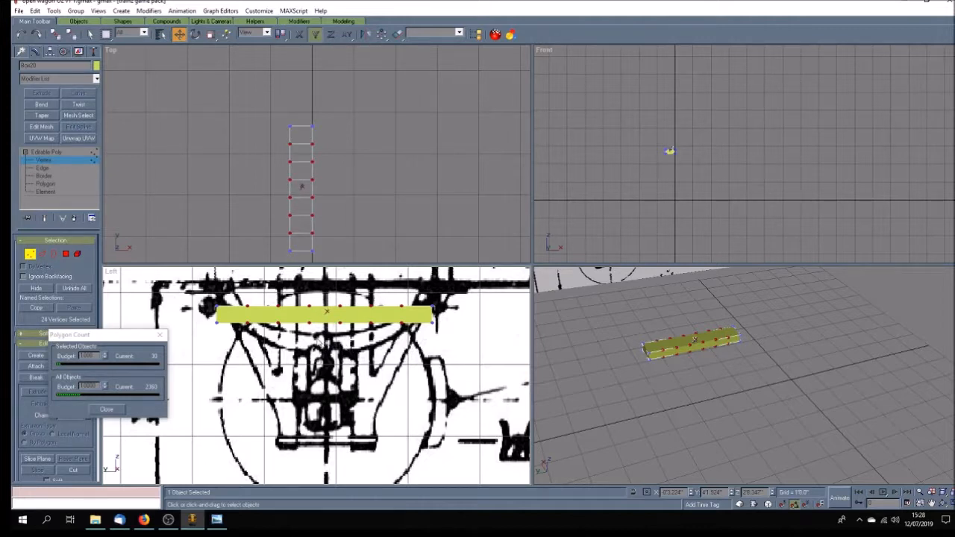
drag(309, 324, 310, 333)
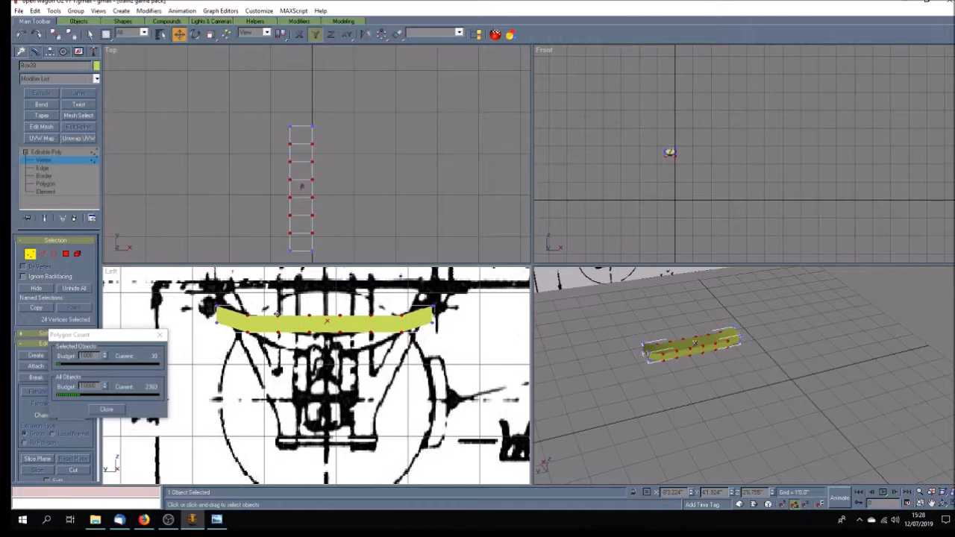
Step: Adjust the bar's vertex columns vertically in symmetrical pairs to follow the sagging curve of the drawn leaf spring
drag(275, 312, 384, 348)
drag(309, 330, 340, 350)
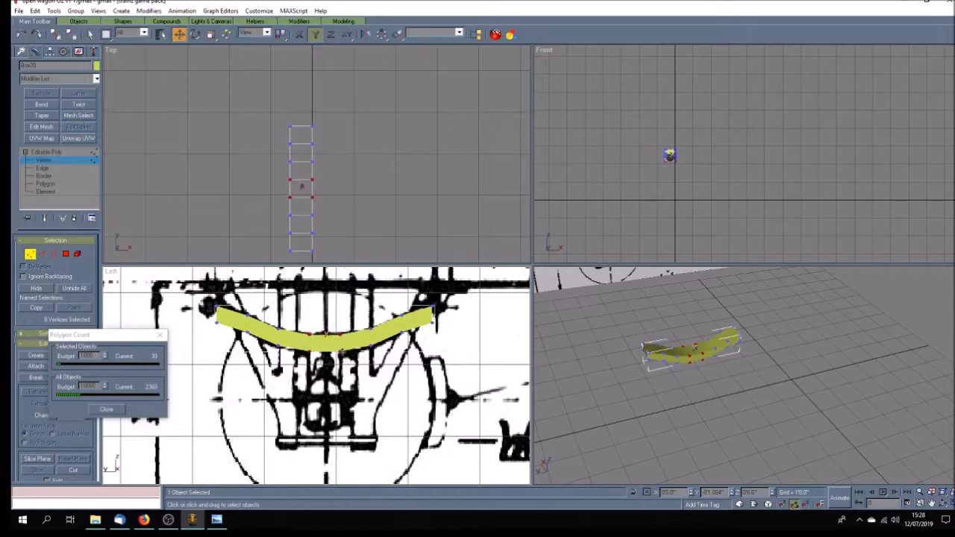
drag(420, 305, 394, 361)
ctrl+drag(264, 305, 240, 349)
drag(402, 334, 405, 336)
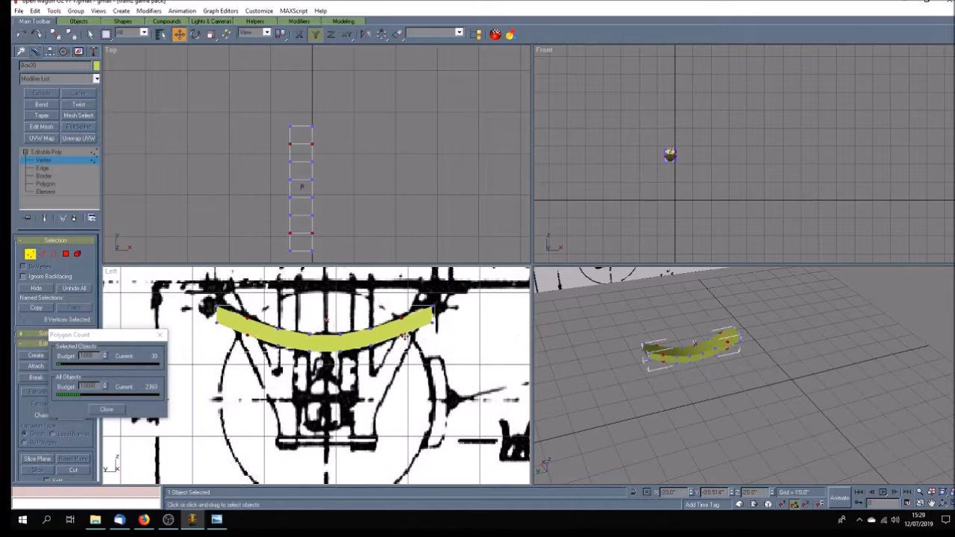
drag(204, 300, 221, 335)
ctrl+drag(448, 298, 432, 320)
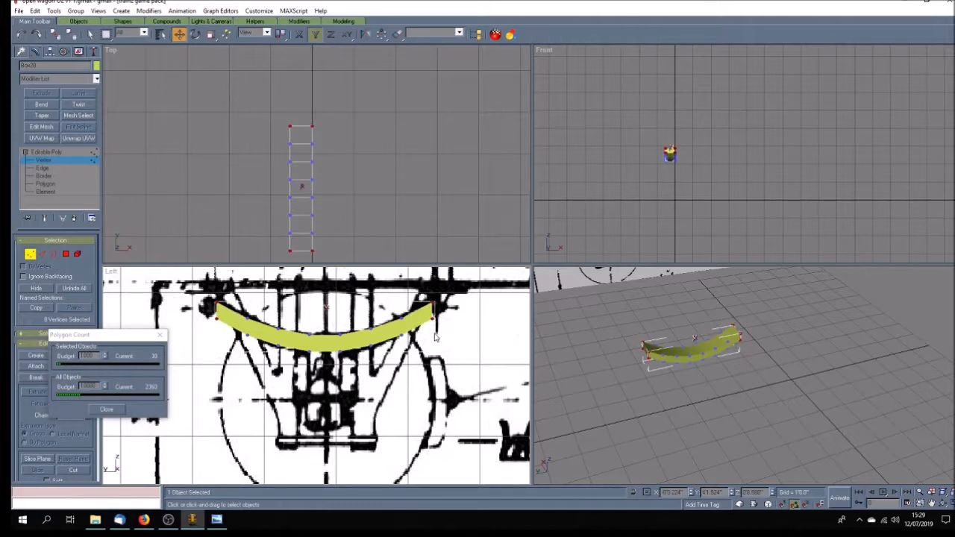
click(440, 346)
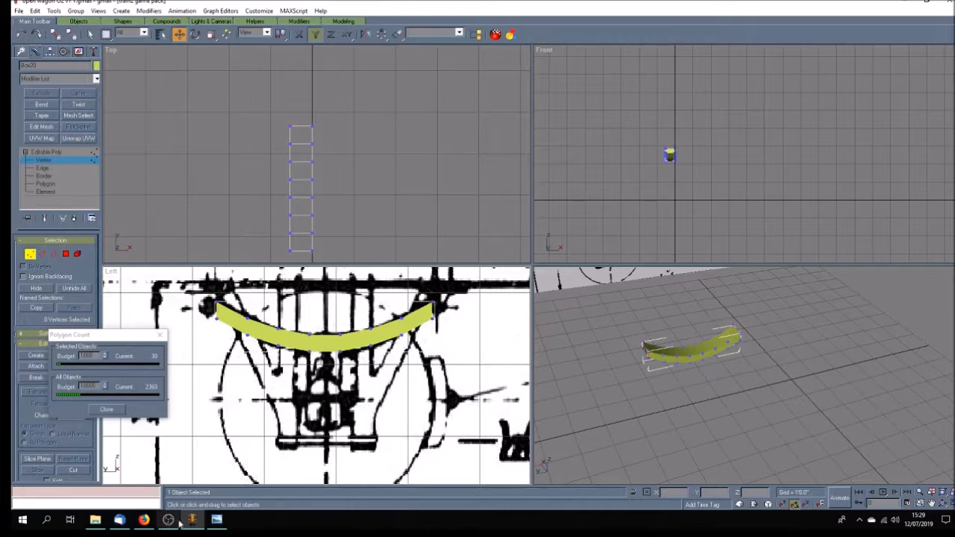
Step: Check the spring in the wagon photo and taper the bar's ends by raising their lower vertices and those of the adjacent columns
click(217, 520)
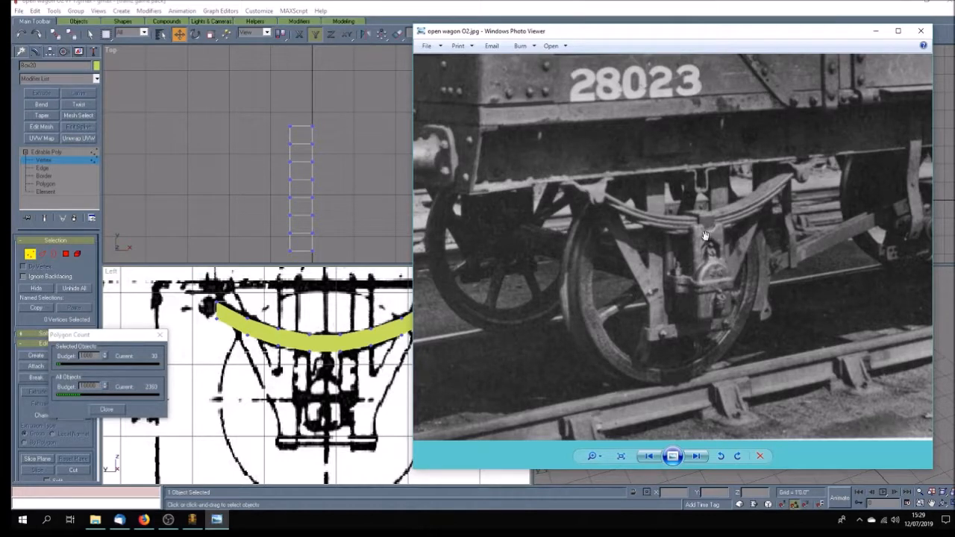
click(206, 224)
click(212, 320)
mouse_move(445, 311)
ctrl+mouse_down()
mouse_move(425, 332)
mouse_move(438, 308)
ctrl+mouse_up()
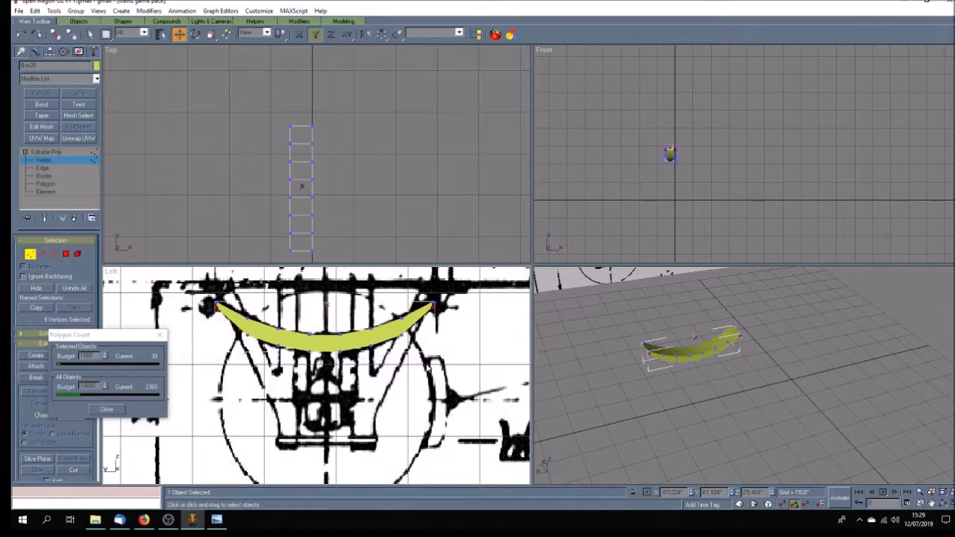
drag(233, 329, 255, 347)
ctrl+drag(415, 330, 393, 344)
drag(403, 339, 401, 328)
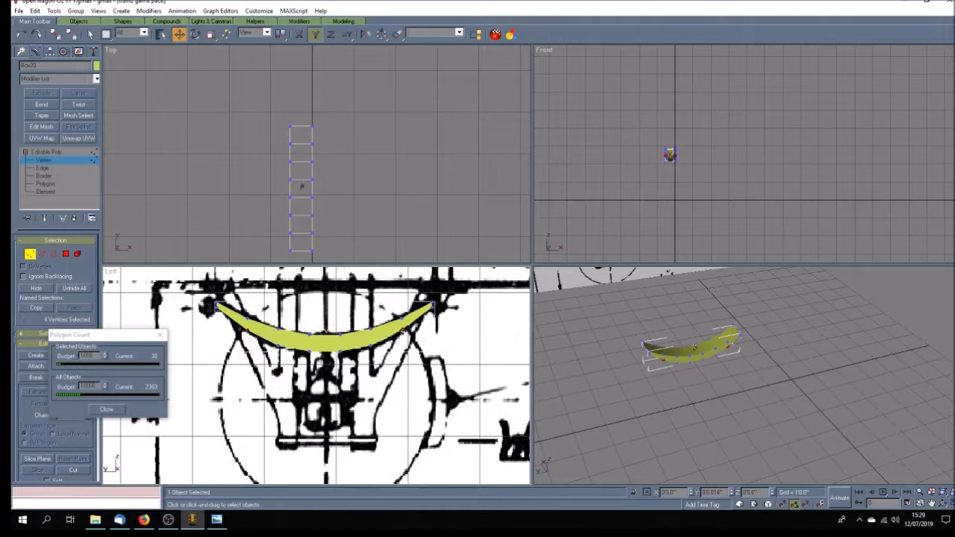
Step: Raise the lower vertices beside the spring's centre, refine those nearer the ends, and compare the tapered shape with the wagon photo
drag(268, 341, 289, 362)
mouse_move(382, 342)
ctrl+mouse_down()
mouse_move(364, 360)
mouse_move(371, 341)
ctrl+mouse_up()
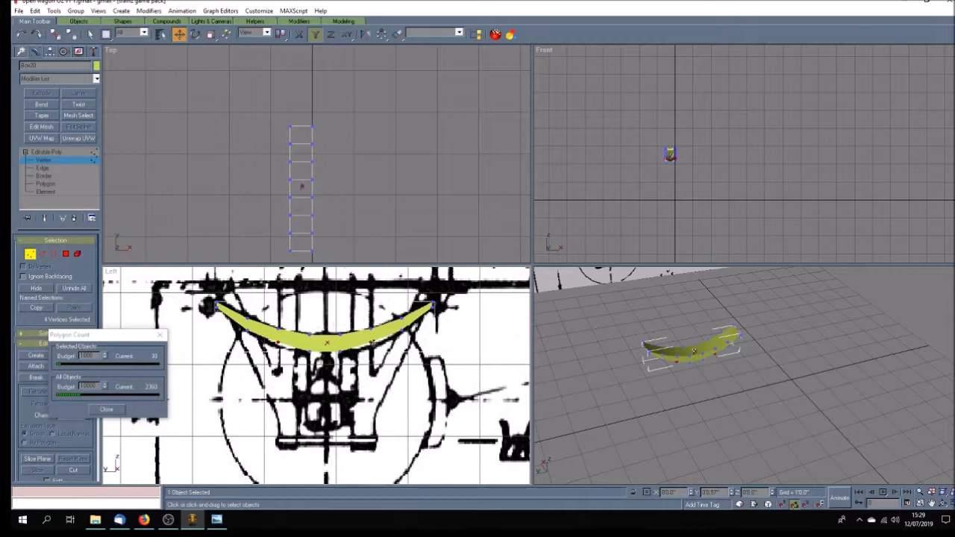
ctrl+drag(240, 326, 251, 336)
mouse_move(413, 326)
ctrl+mouse_down()
mouse_move(396, 342)
mouse_move(402, 329)
ctrl+mouse_up()
drag(239, 339, 252, 326)
ctrl+drag(407, 337, 397, 325)
click(217, 522)
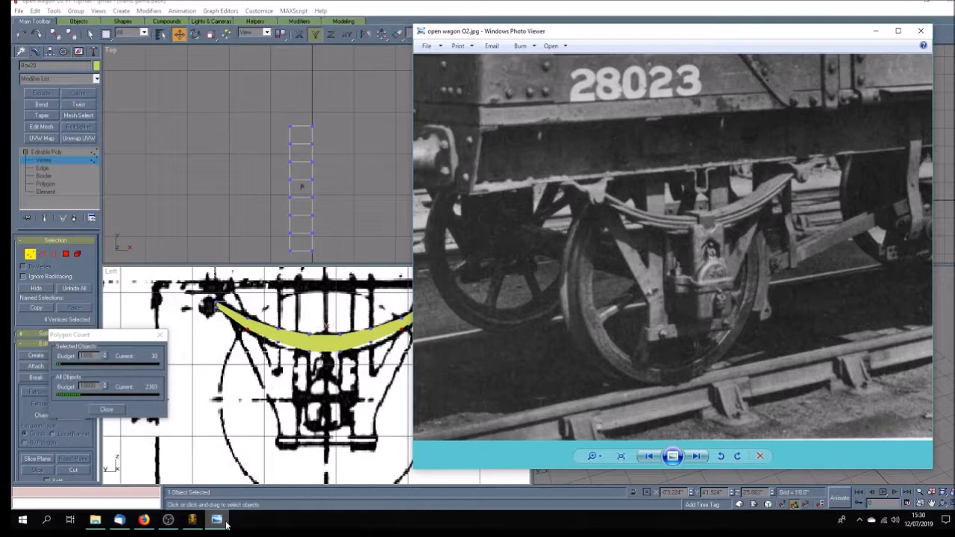
click(226, 522)
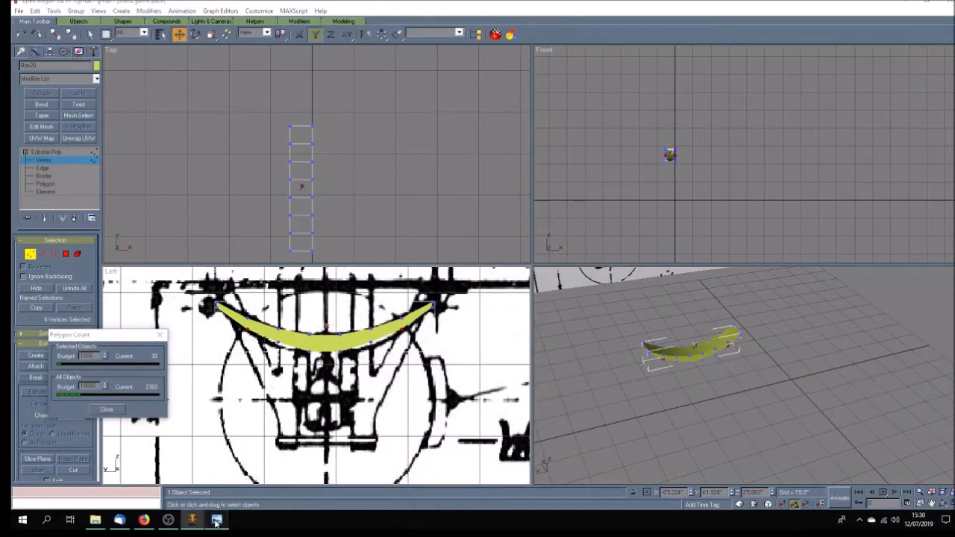
click(216, 520)
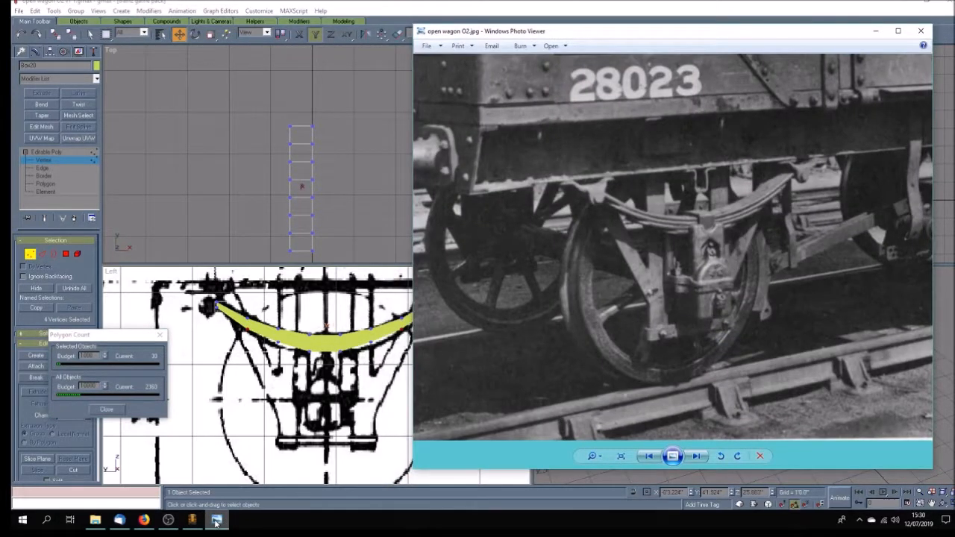
click(216, 522)
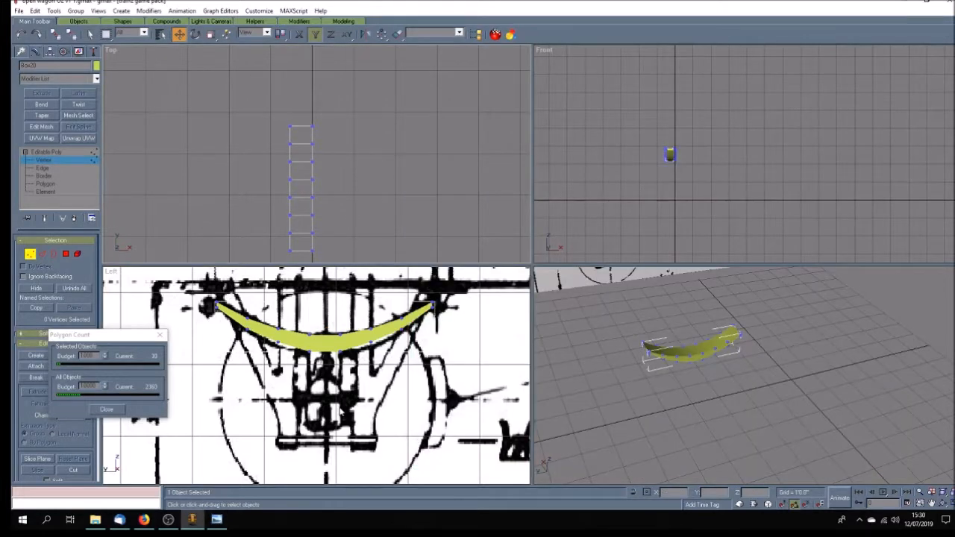
Step: Fine-tune the lower vertices of the leaf spring in symmetrical pairs and leave vertex editing
drag(297, 348, 339, 345)
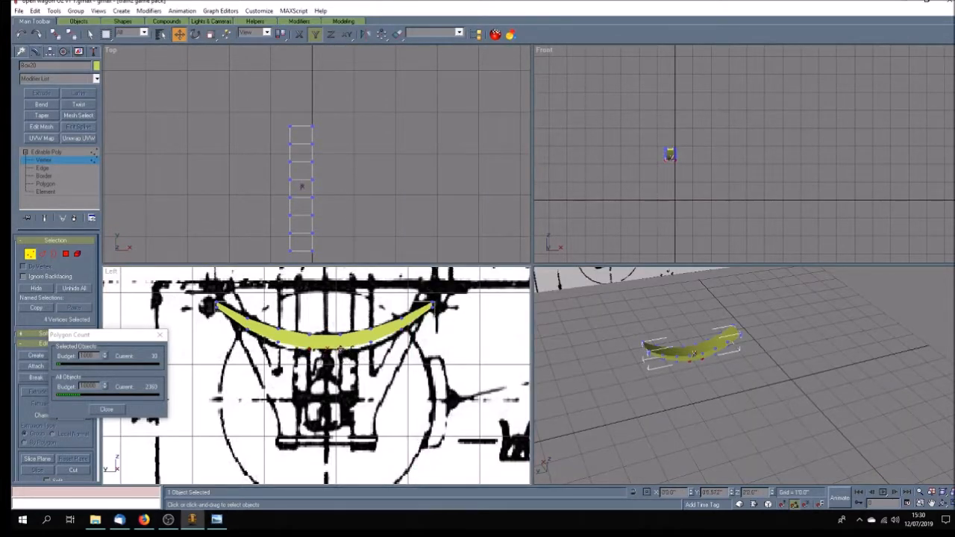
click(280, 340)
ctrl+click(371, 346)
drag(371, 343, 371, 341)
click(399, 330)
ctrl+click(244, 332)
drag(246, 329, 247, 328)
drag(247, 329, 247, 328)
drag(278, 341, 277, 343)
click(639, 398)
click(61, 152)
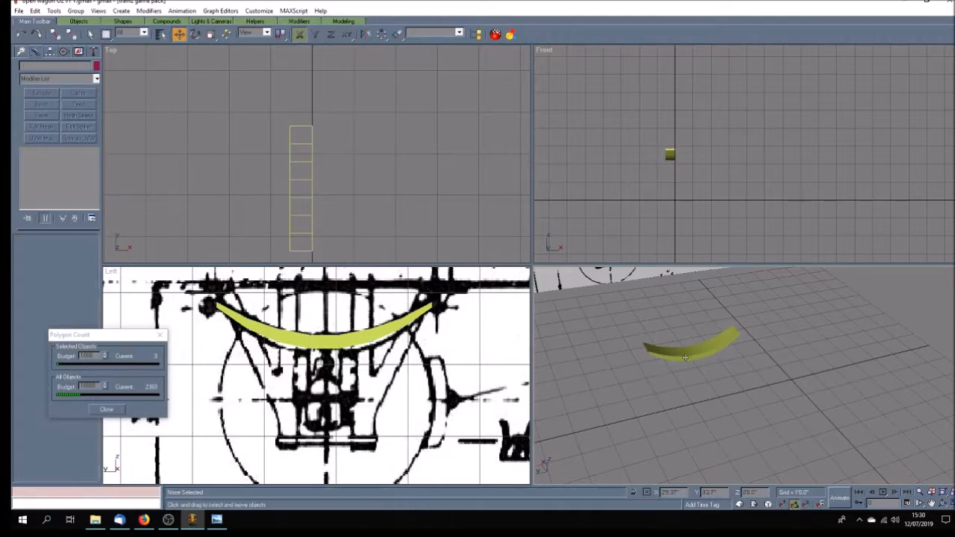
Step: Hide the maps in the material list and apply the frames material to the leaf spring
click(510, 34)
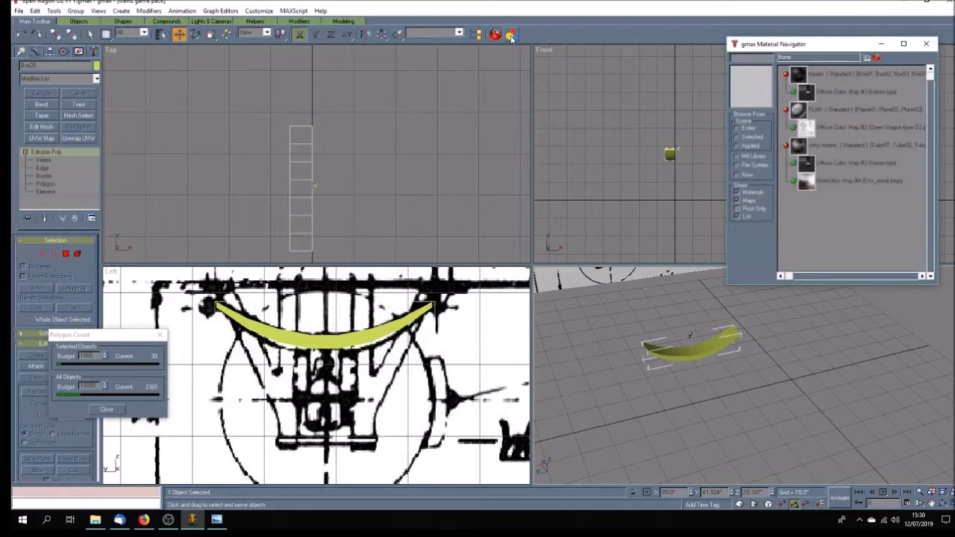
click(737, 200)
click(839, 74)
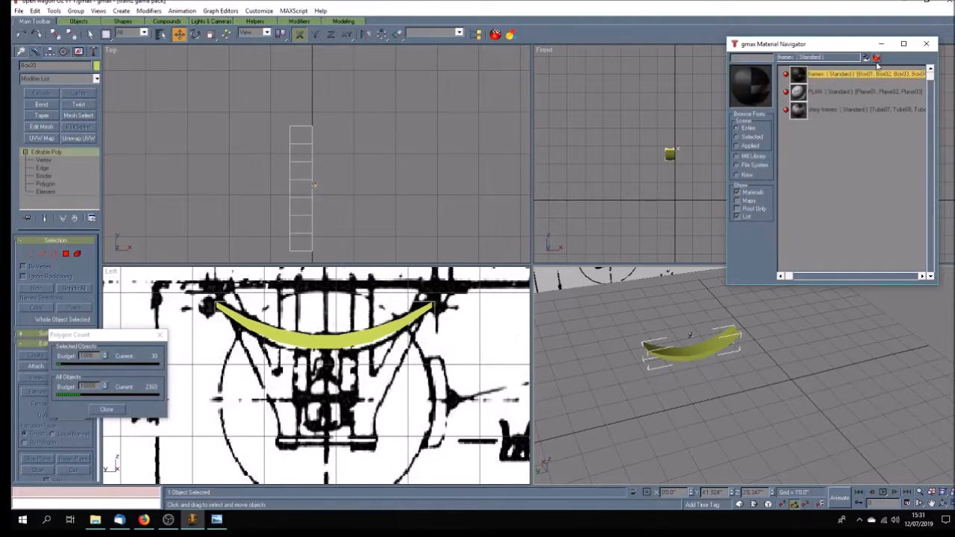
click(867, 59)
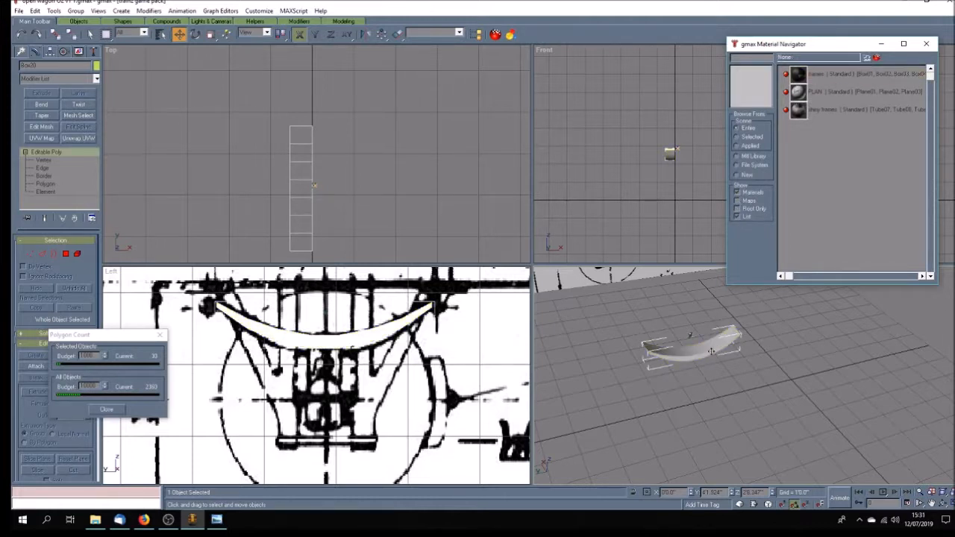
Step: Add an Unwrap UVW modifier to the spring and select the three central faces on its outer side
click(77, 139)
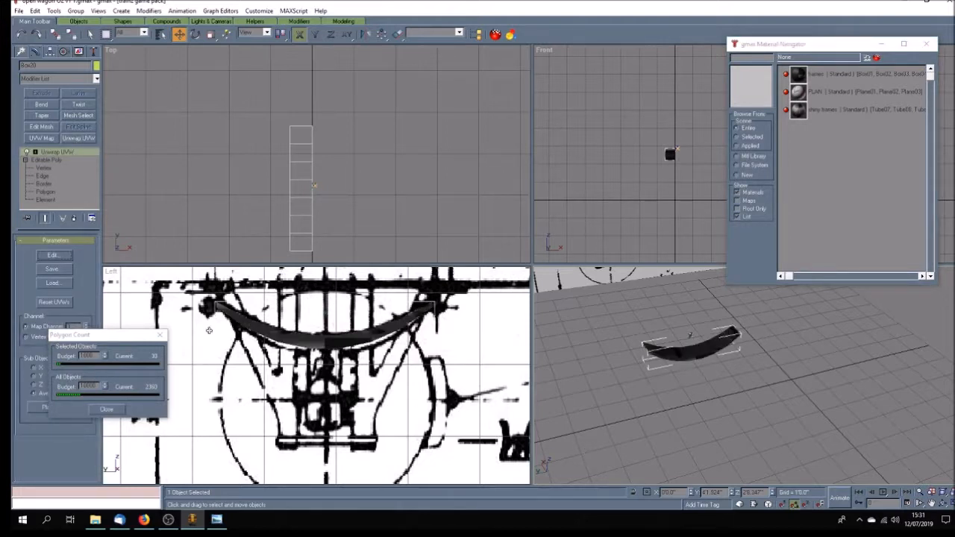
click(35, 153)
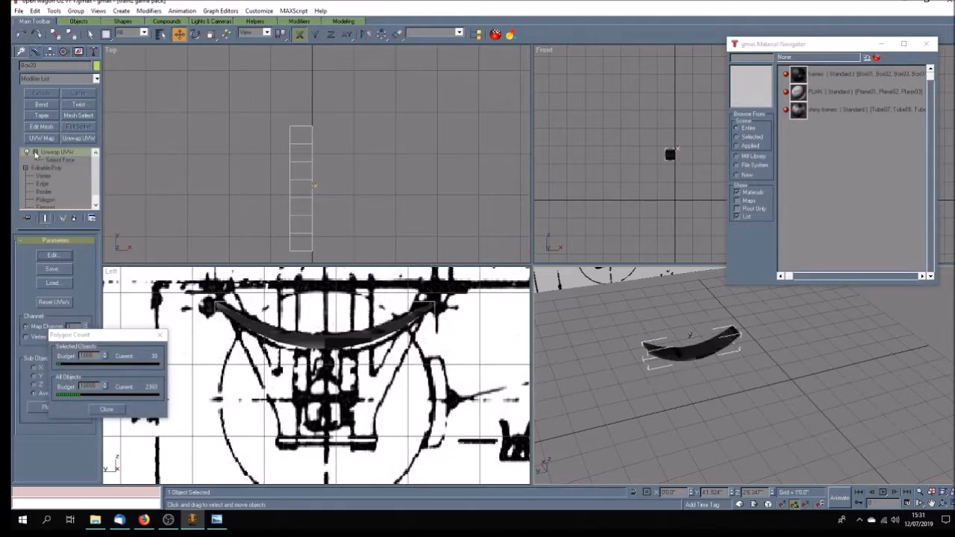
click(49, 160)
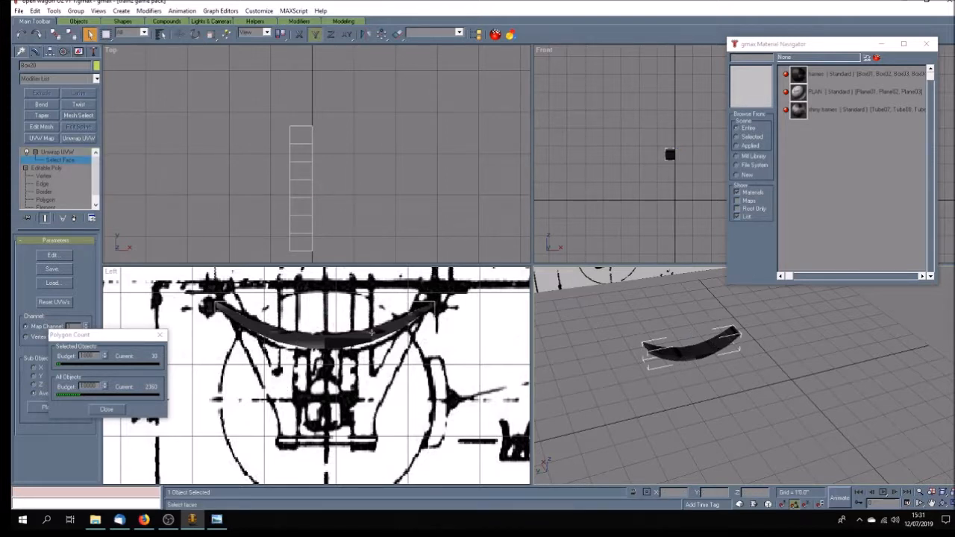
drag(100, 338, 142, 364)
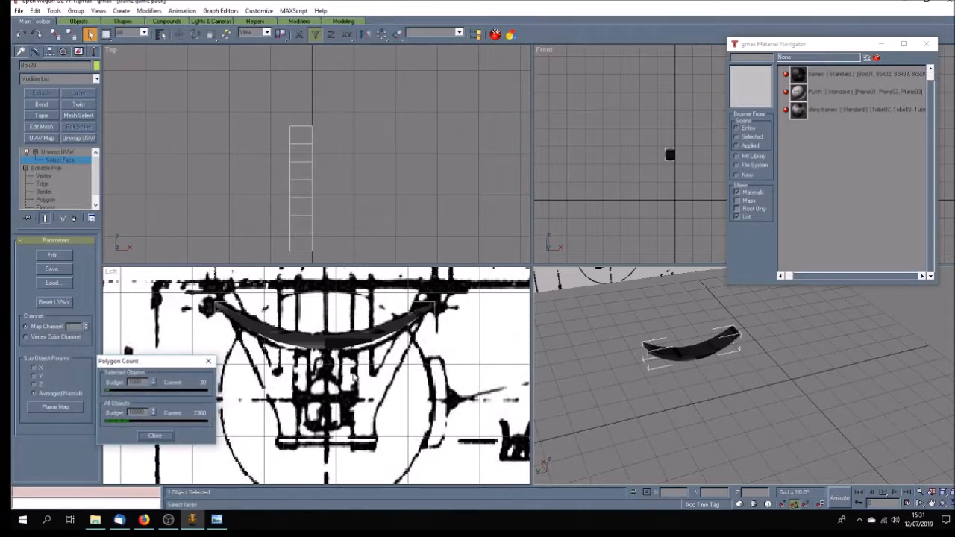
click(314, 342)
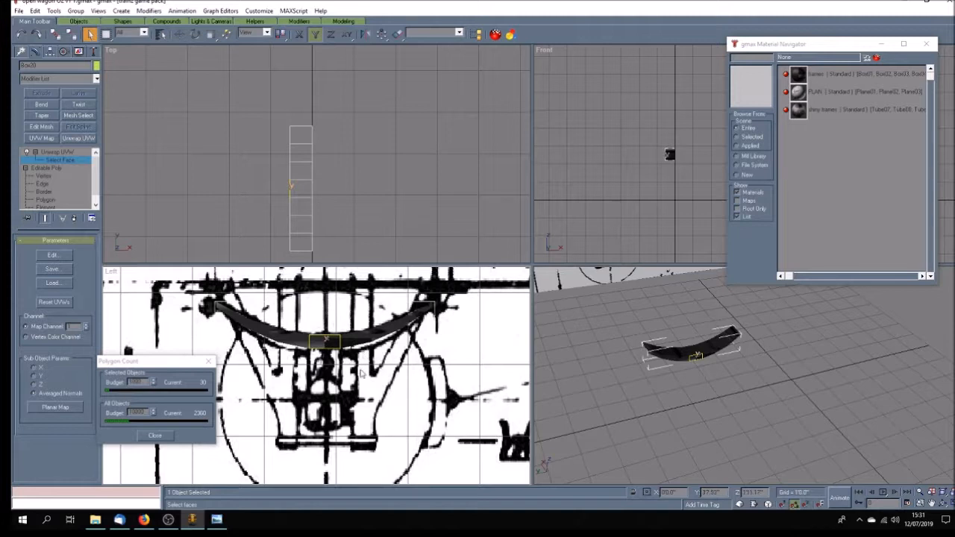
ctrl+click(299, 341)
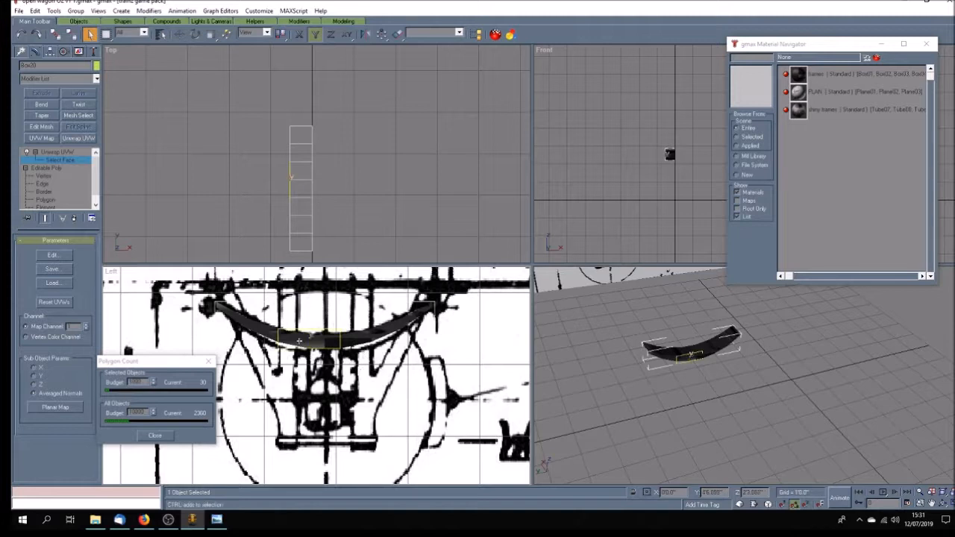
ctrl+click(355, 340)
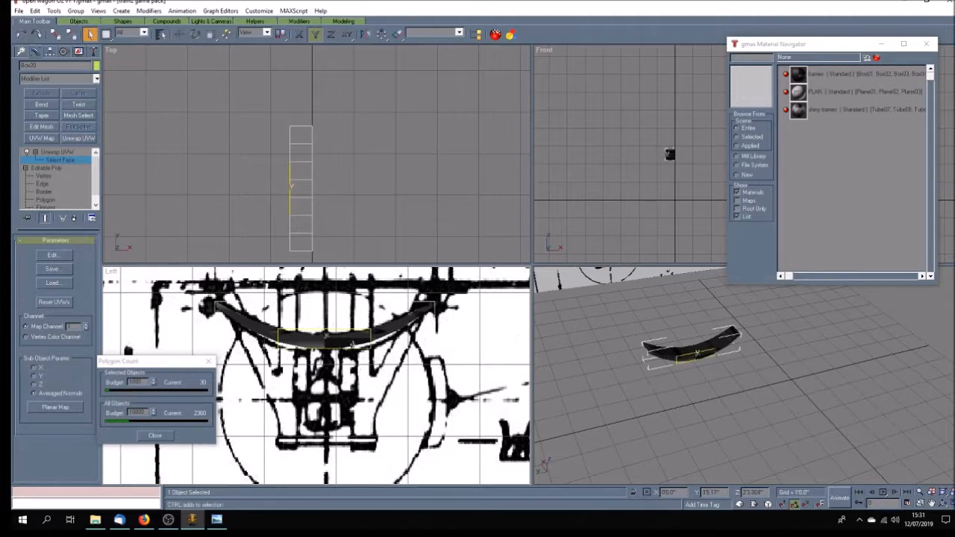
Step: Check the spring in the wagon photo, show only the selected faces in the UV editor, and planar map them
click(216, 520)
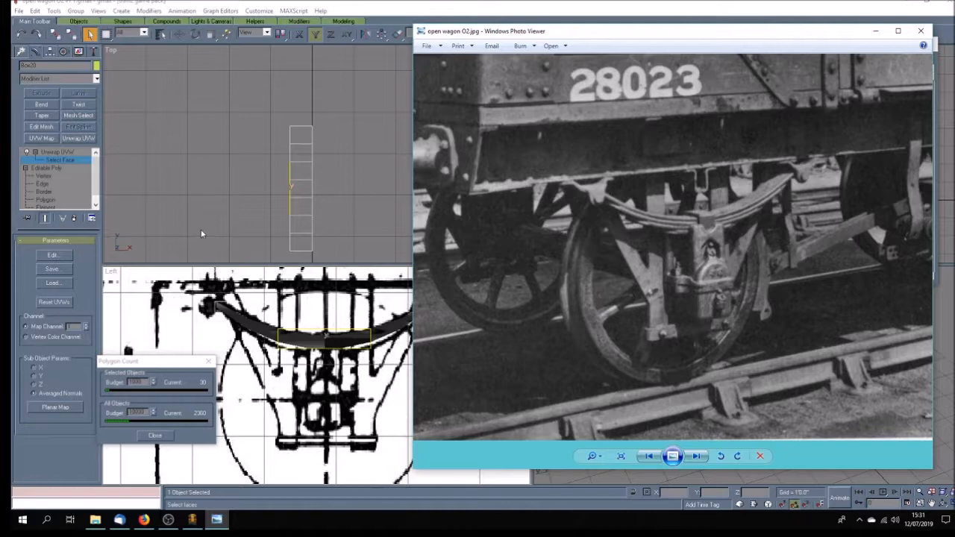
click(109, 220)
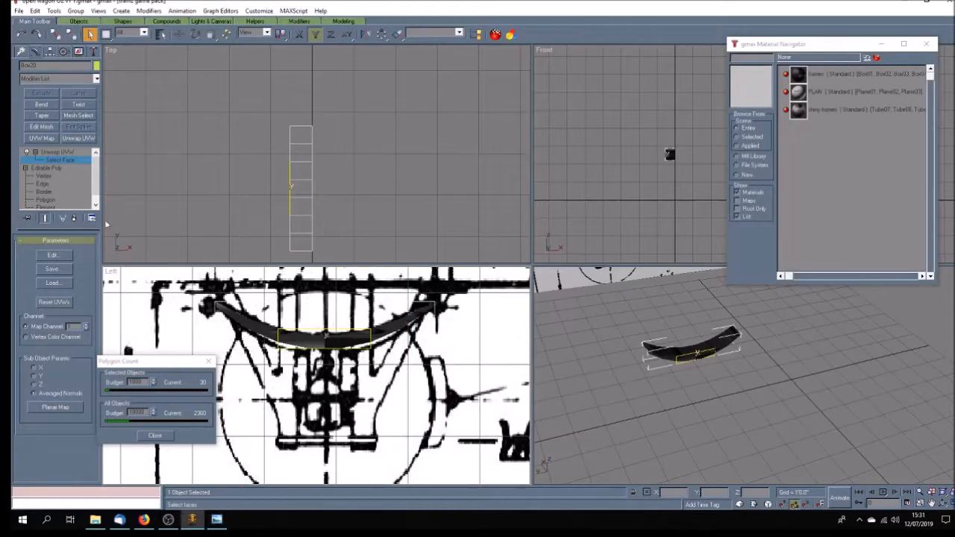
click(66, 256)
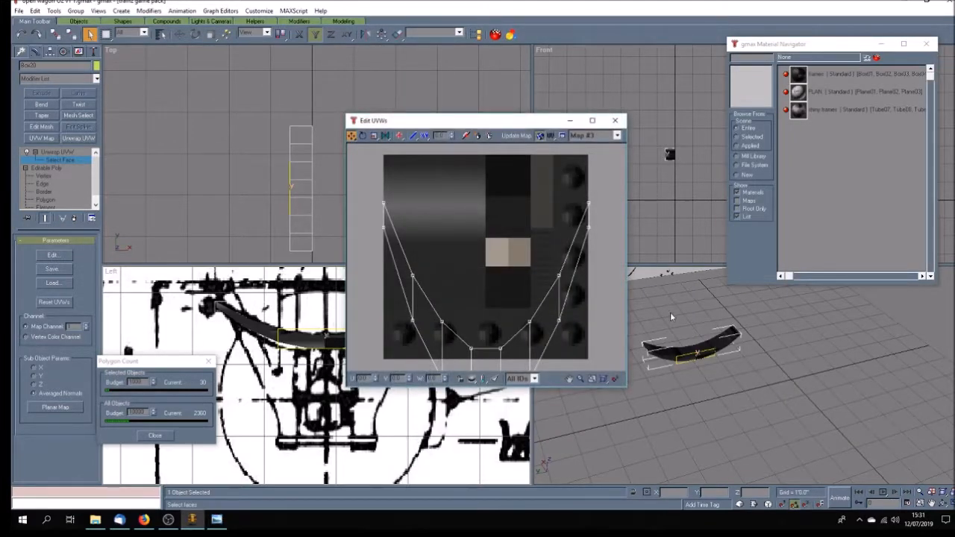
click(495, 378)
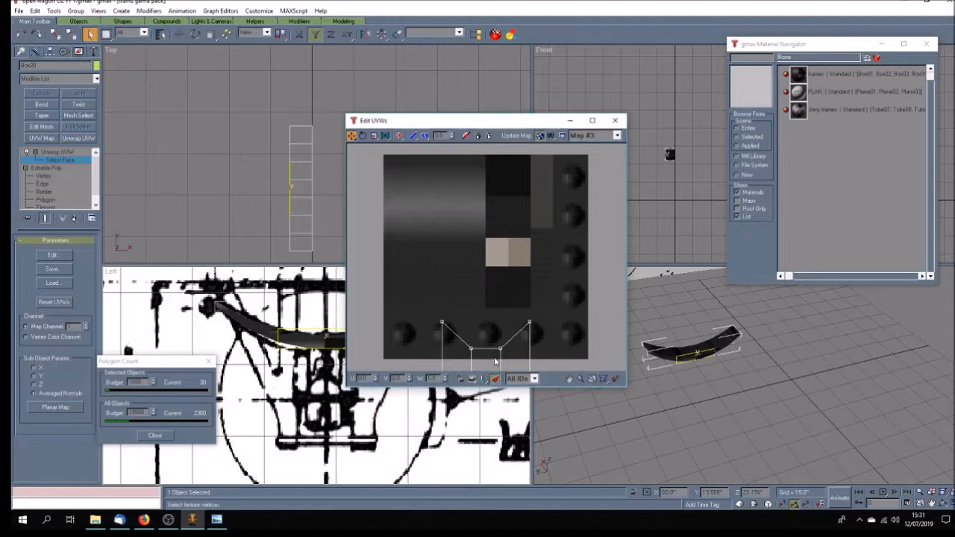
click(66, 407)
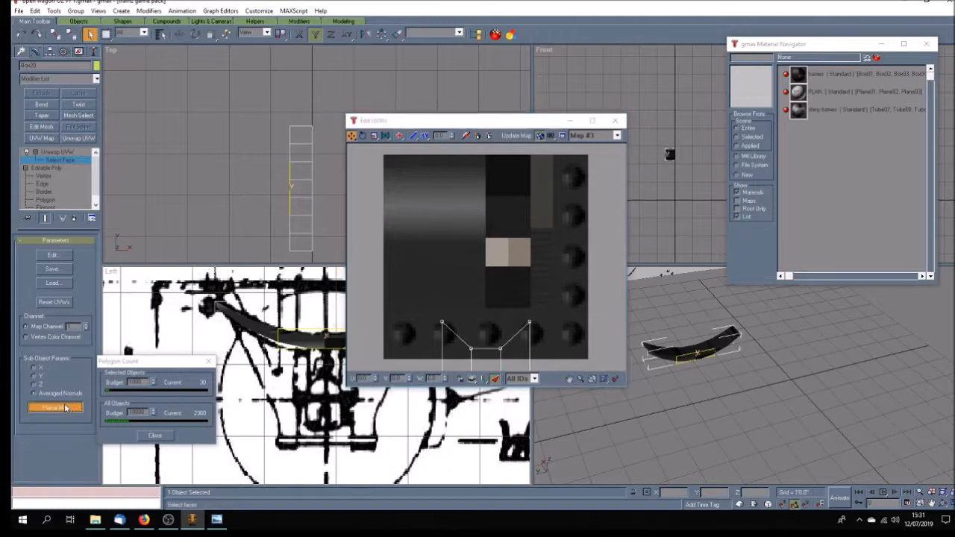
Step: Straighten the UV layout into a rectangle by aligning its upper middle vertices with the top edge and setting the lower outer vertices' V to 0
drag(421, 208, 555, 246)
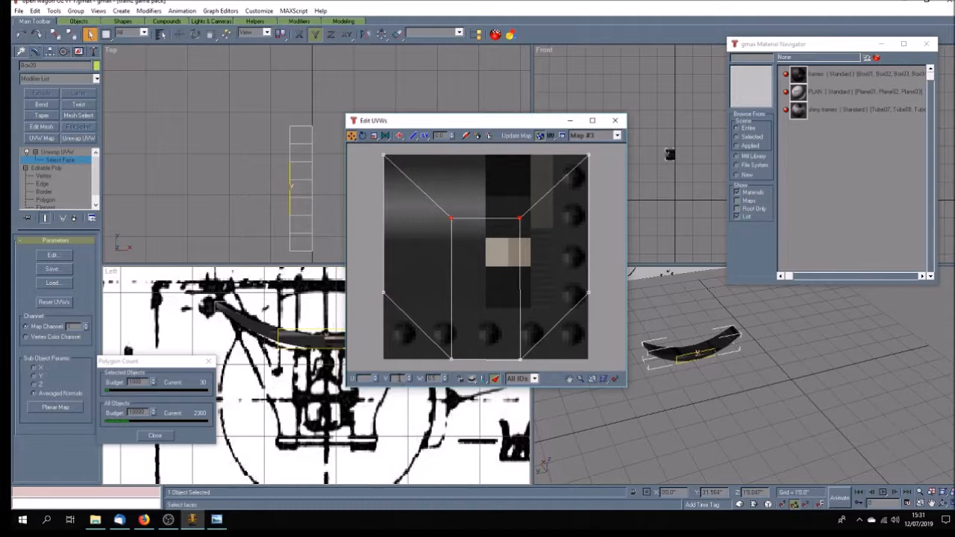
key(Return)
drag(372, 281, 606, 319)
text(0)
key(Return)
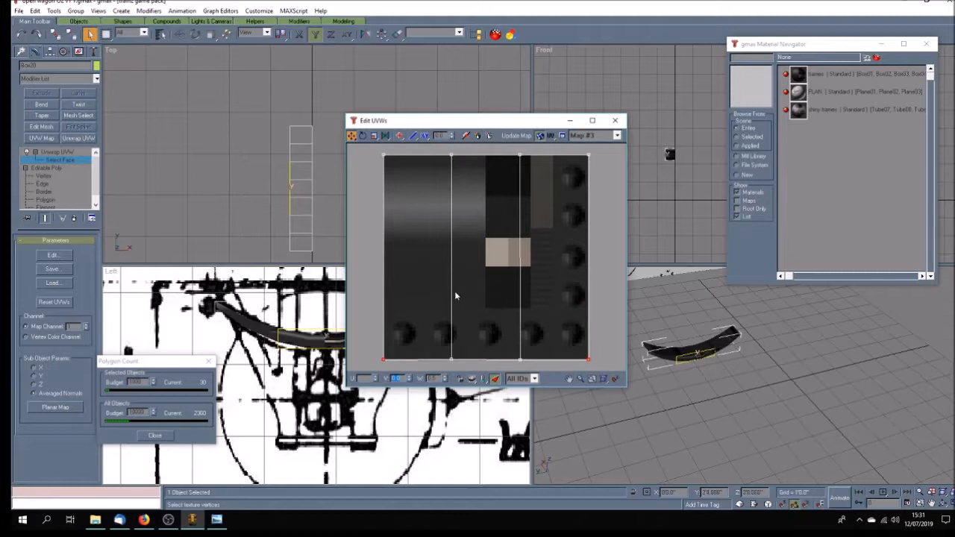
Step: Scale down the rectangular UV layout and move it onto the dark striped strip beside the beige patches in the texture
click(374, 135)
drag(374, 154, 600, 369)
drag(386, 156, 499, 396)
scroll(567, 296, up, 2)
scroll(556, 294, up, 1)
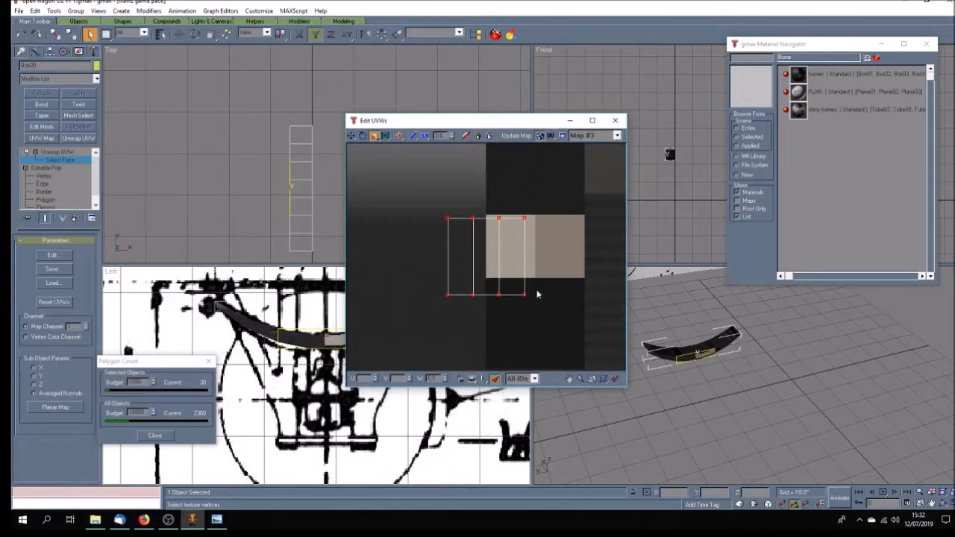
scroll(470, 294, down, 2)
click(351, 135)
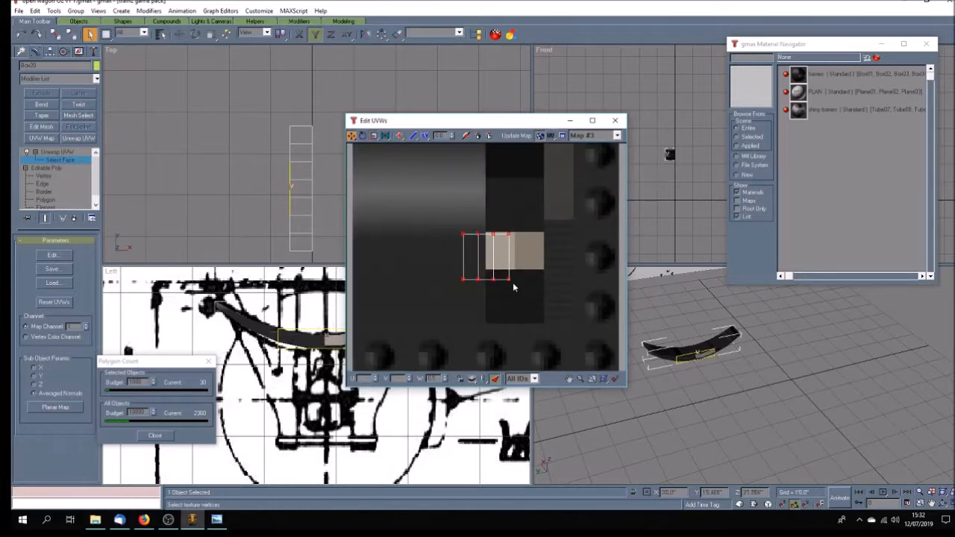
drag(509, 278, 585, 277)
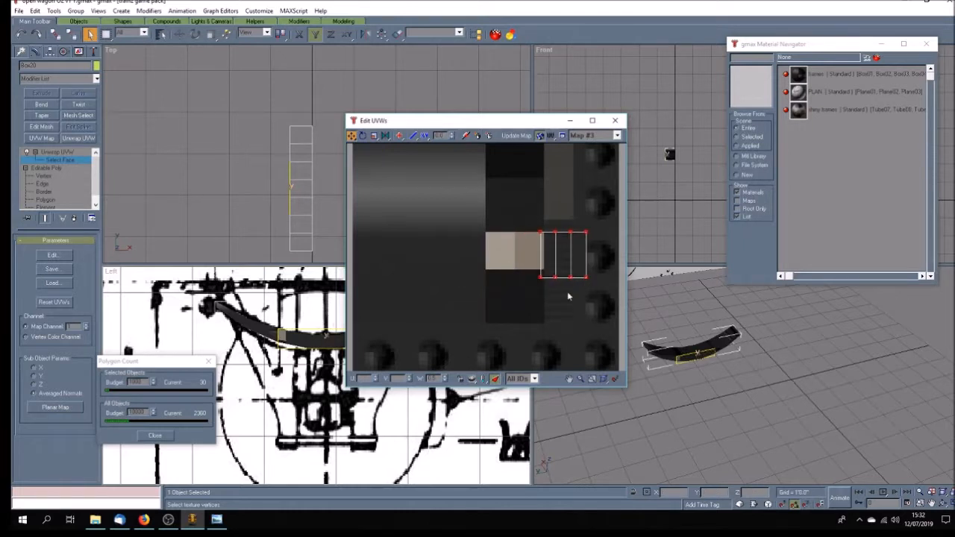
click(374, 135)
drag(542, 234, 548, 310)
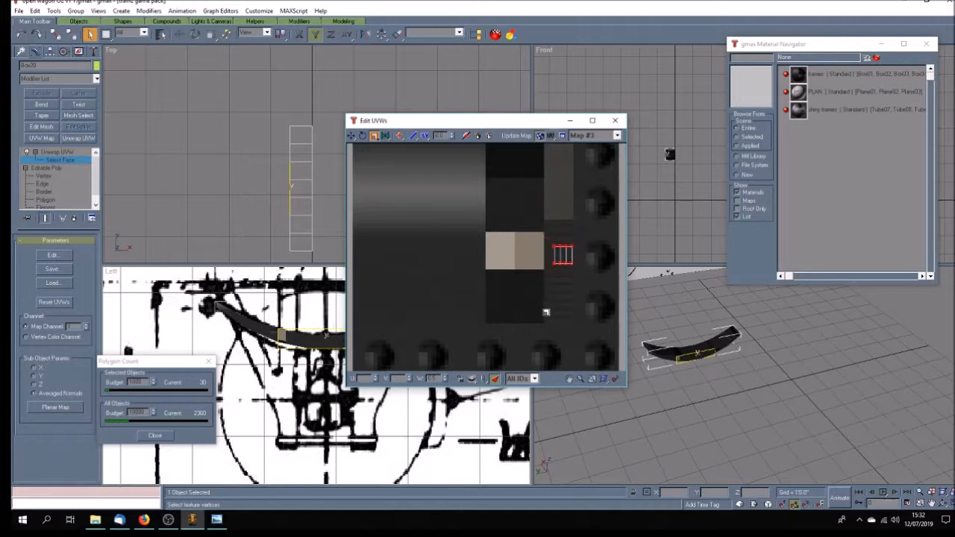
Step: Check the wagon photo, align the UV layout with the top of the striped strip, stretch its lower vertices downward, and close the UV editor
click(216, 519)
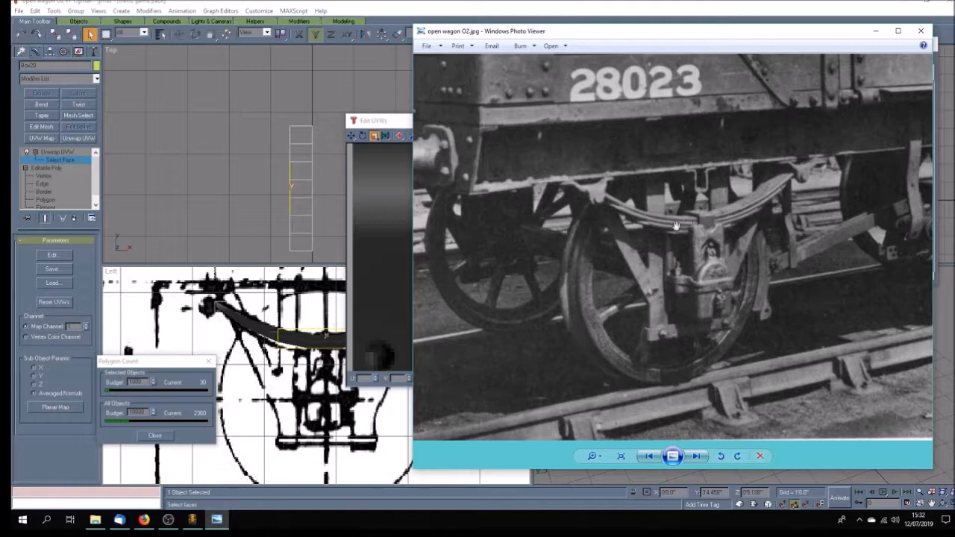
click(527, 6)
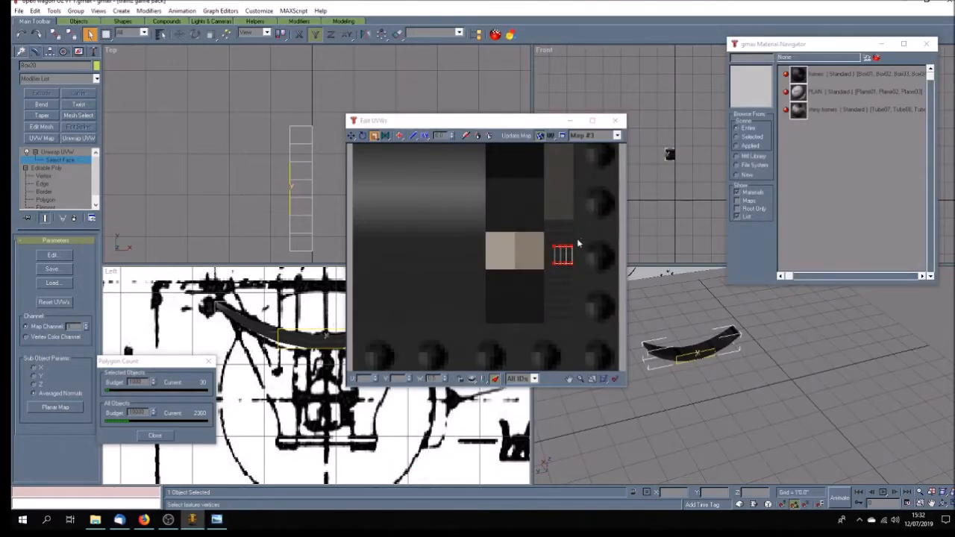
click(570, 380)
drag(556, 276, 467, 280)
scroll(486, 244, up, 1)
scroll(486, 244, up, 1)
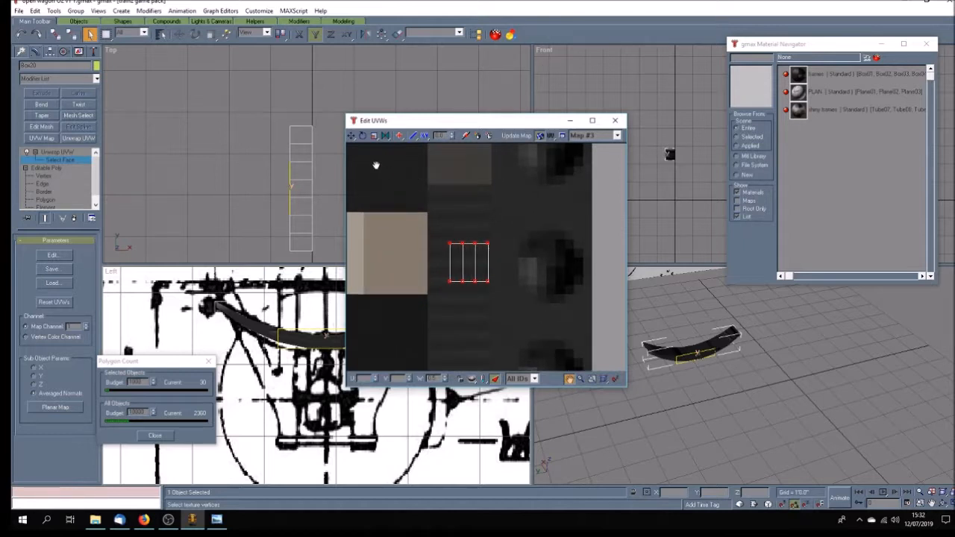
click(352, 139)
drag(474, 248, 463, 187)
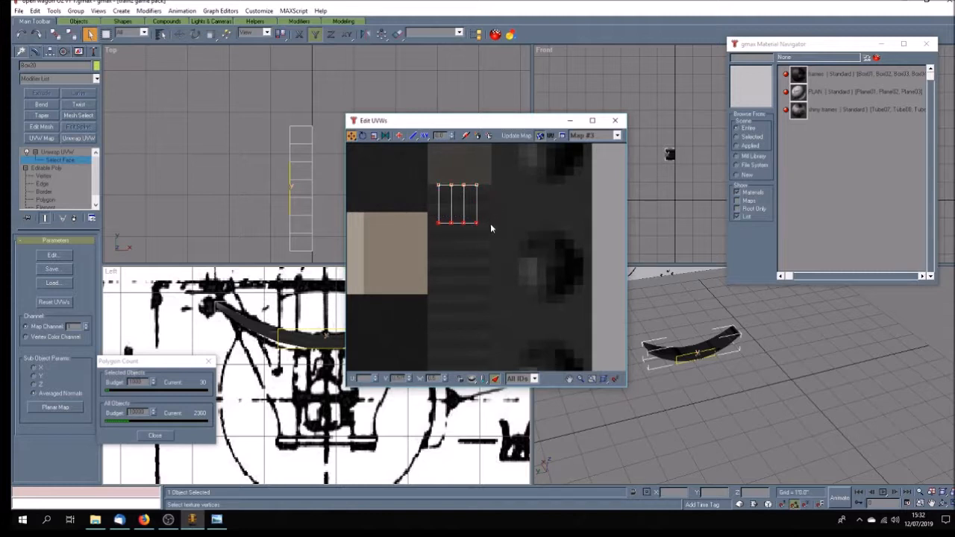
drag(478, 223, 478, 257)
click(615, 120)
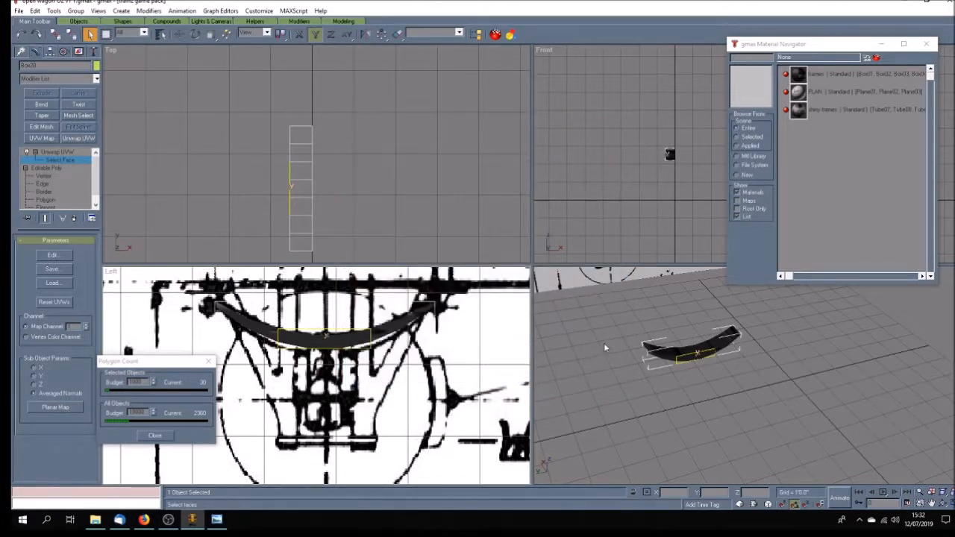
Step: Reselect the spring's three central side faces and compare their UV placement on the texture with the wagon photo
click(571, 359)
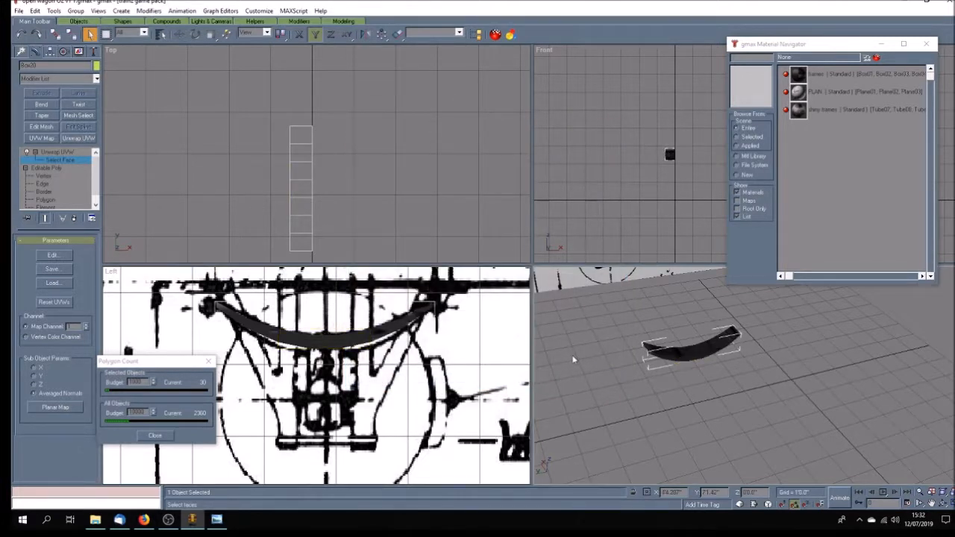
click(379, 330)
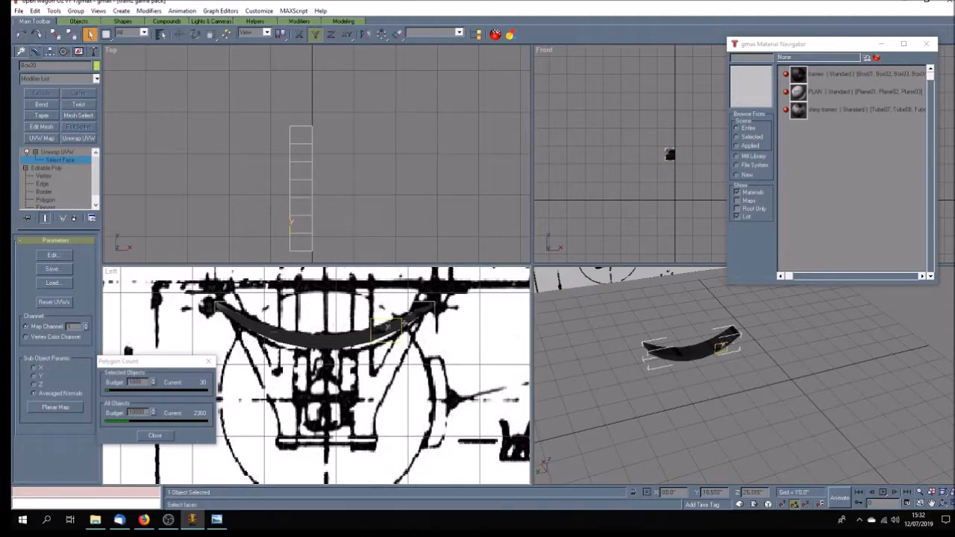
click(411, 318)
click(386, 326)
click(356, 341)
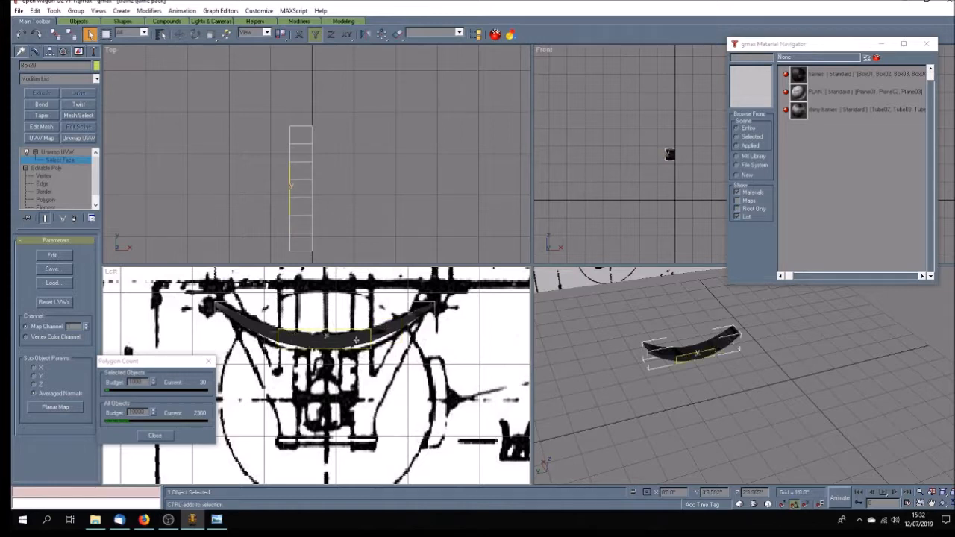
click(52, 256)
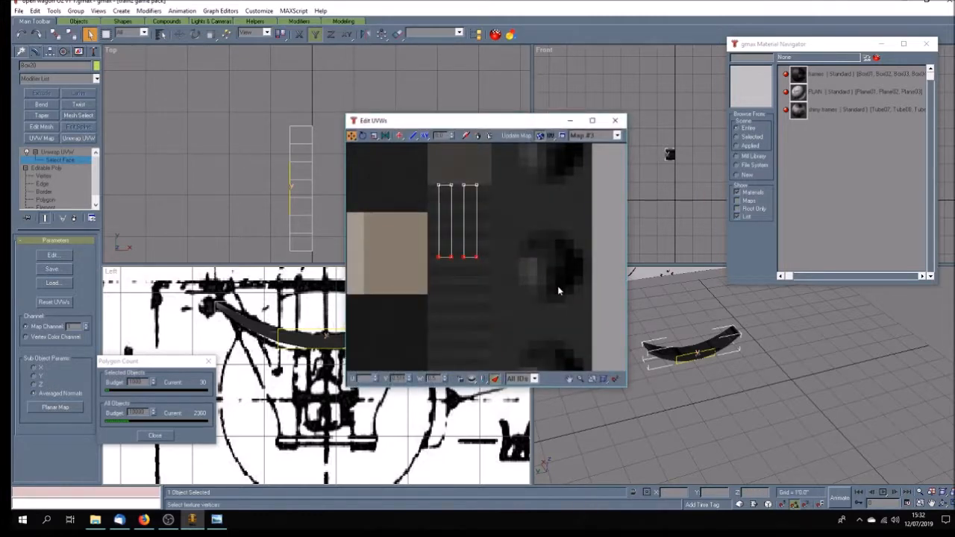
click(569, 379)
scroll(479, 300, down, 5)
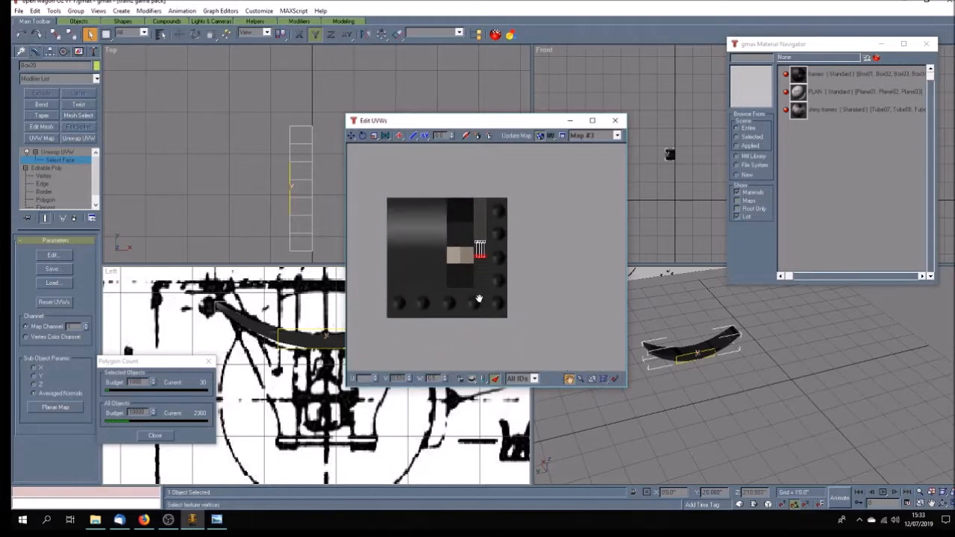
click(216, 519)
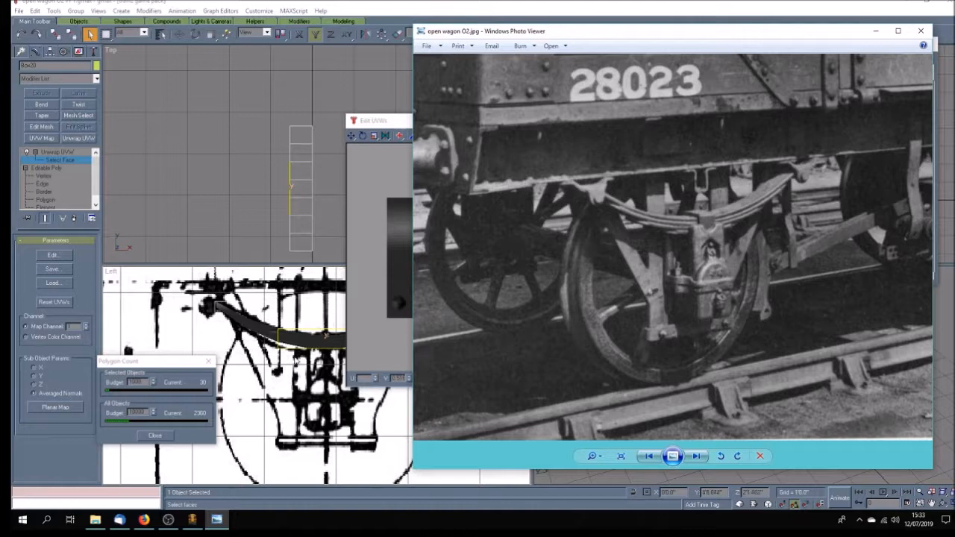
click(398, 123)
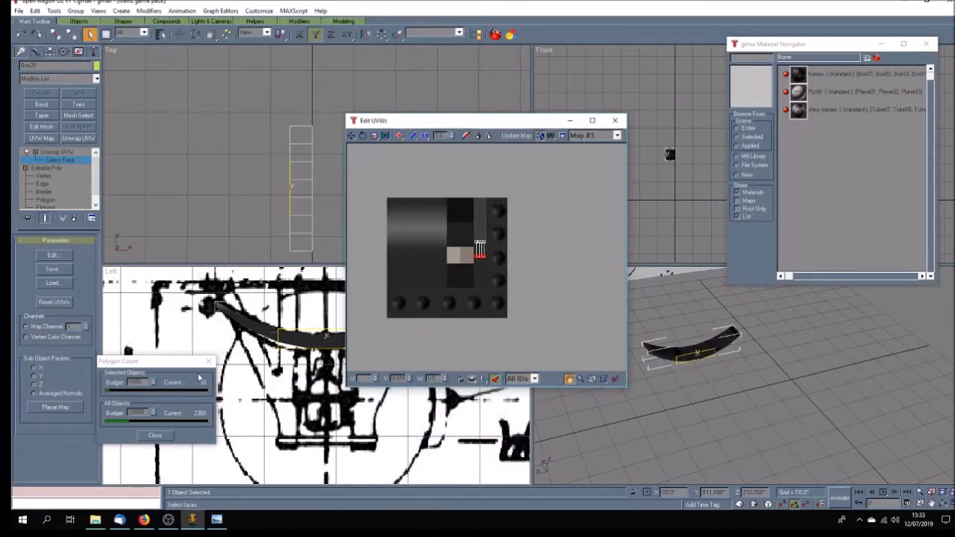
Step: Planar-map the two selected side faces flanking the spring's centre, setting the upper inner vertices' V to 1 and the lower outer vertices' V to 0
click(54, 407)
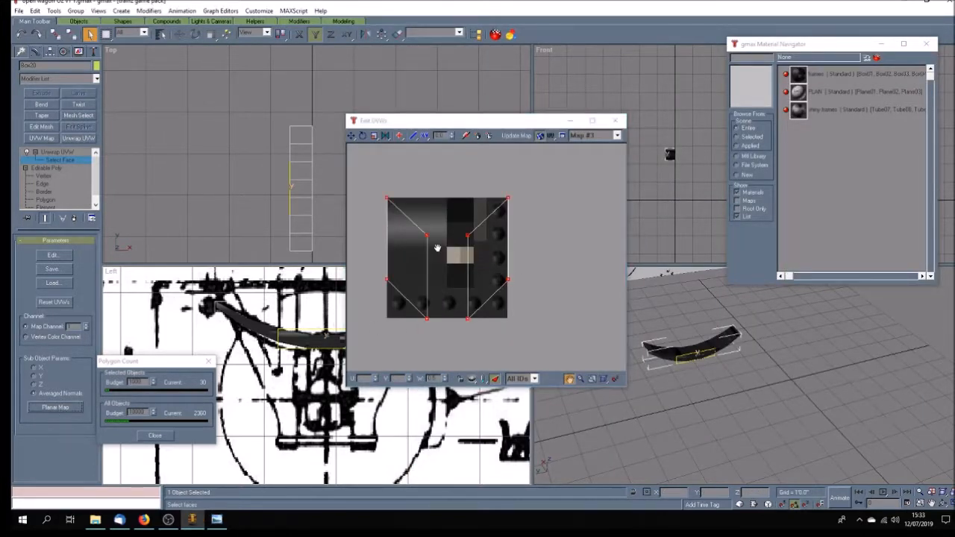
click(351, 136)
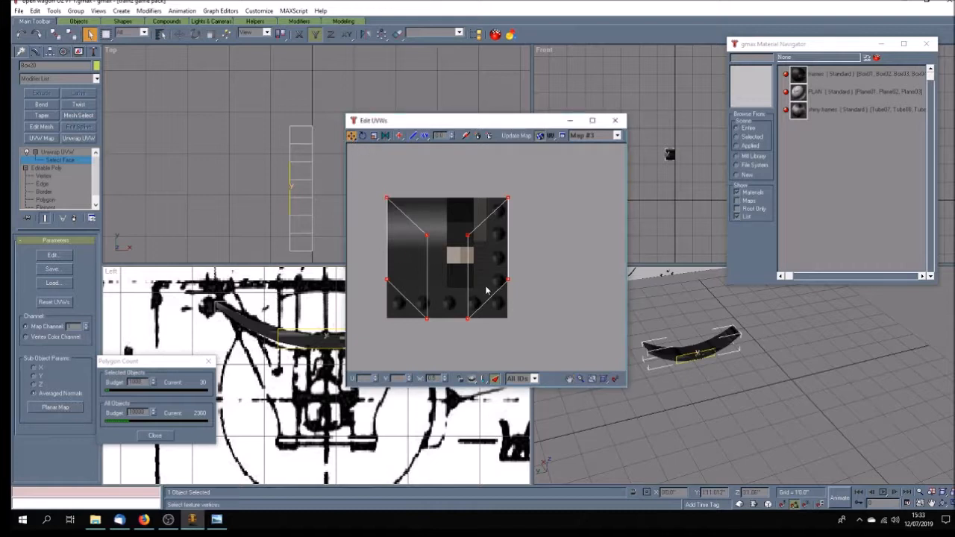
drag(414, 225, 488, 252)
text(1)
key(Return)
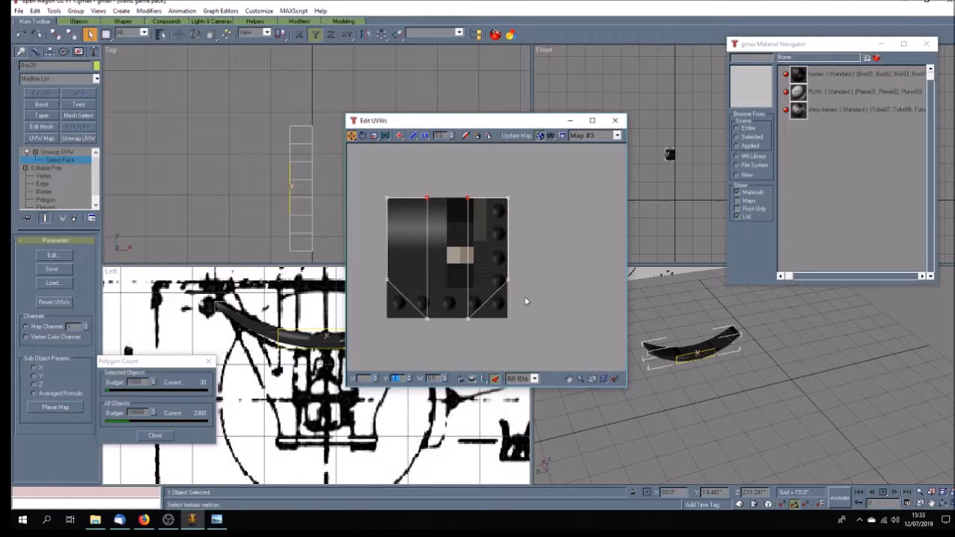
drag(493, 295, 522, 288)
key(Return)
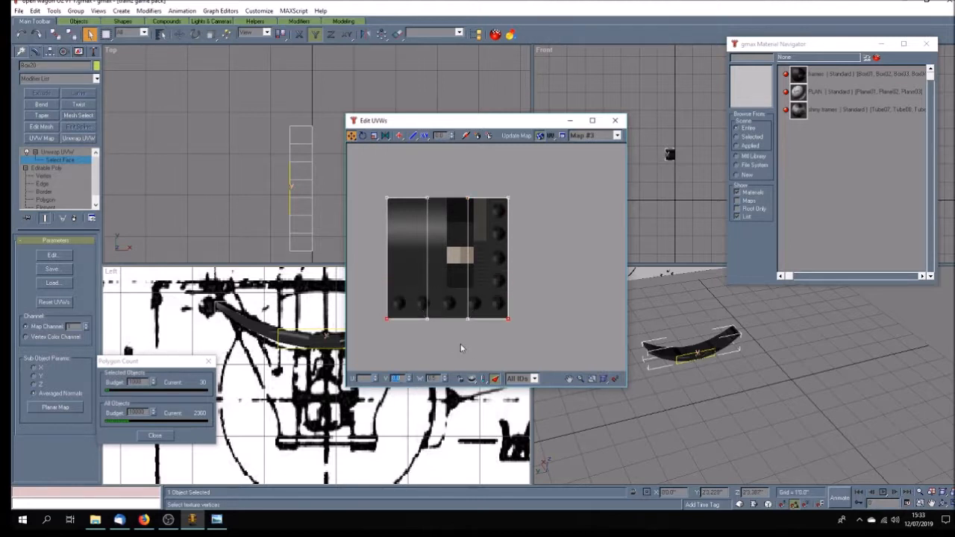
Step: Scale down the squared UV layout and move it to the top of the dark striped strip beside the beige patches
click(373, 136)
drag(393, 203, 539, 358)
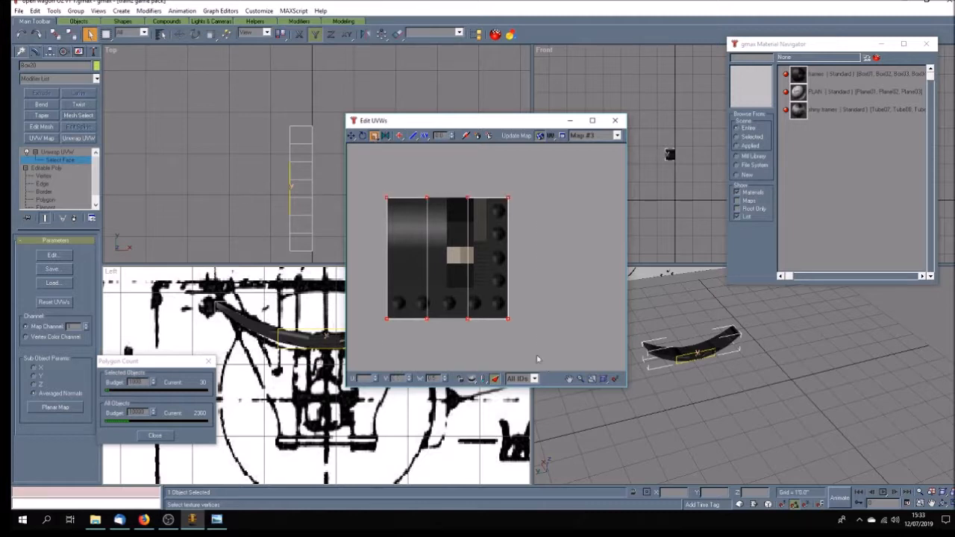
drag(389, 197, 567, 478)
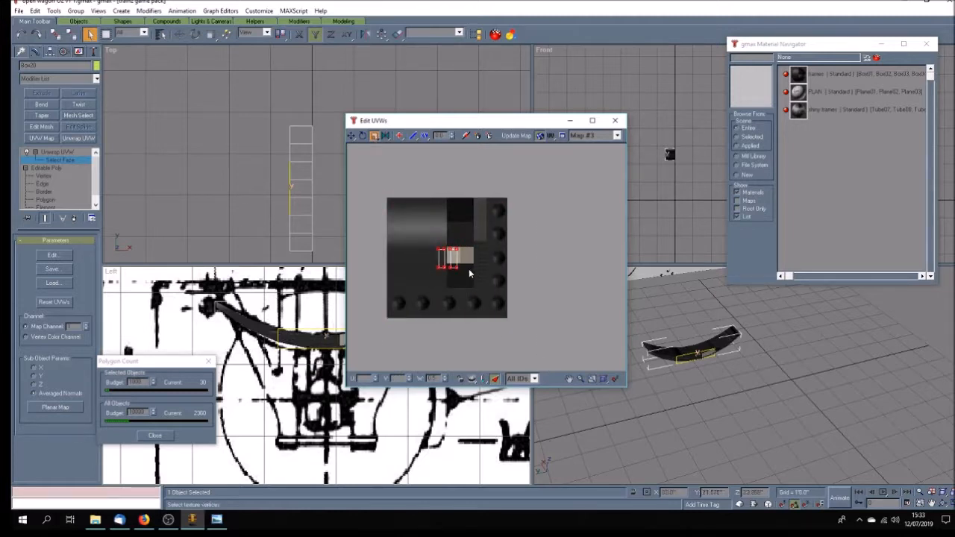
scroll(465, 261, up, 4)
click(350, 136)
drag(403, 287, 499, 266)
scroll(496, 256, up, 3)
scroll(496, 255, up, 2)
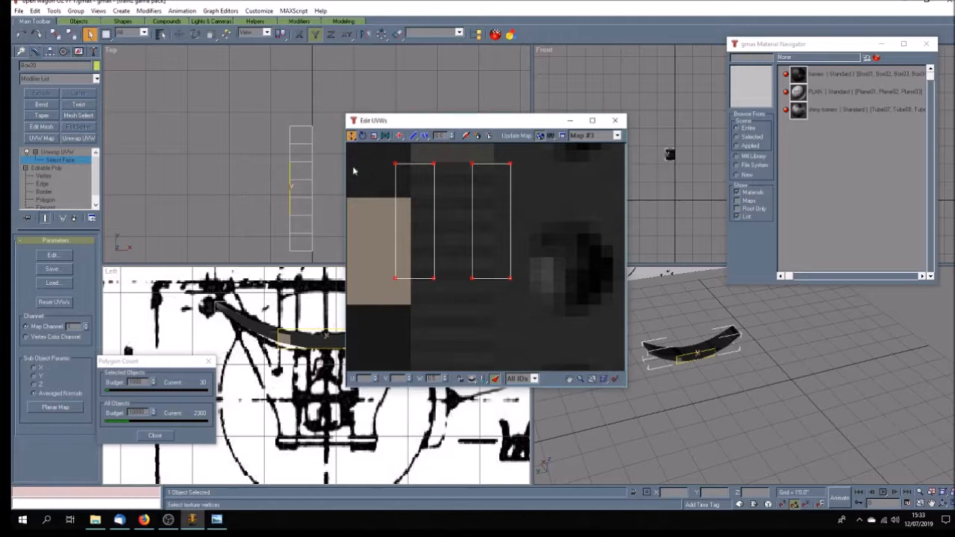
Step: Raise the layout's lower vertices, narrow the layout horizontally to fit within the striped strip, and close the UV editor
drag(379, 259, 515, 232)
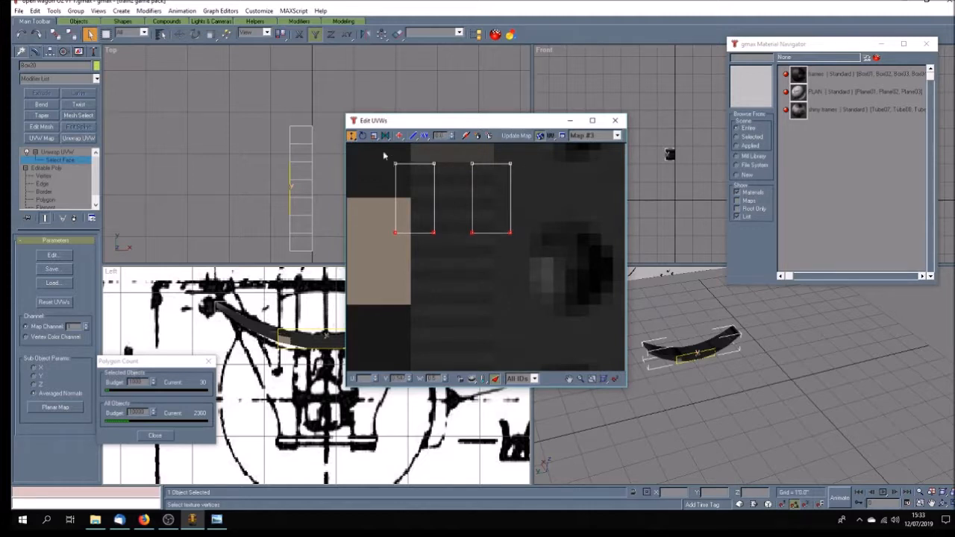
drag(375, 138, 536, 250)
drag(394, 162, 422, 171)
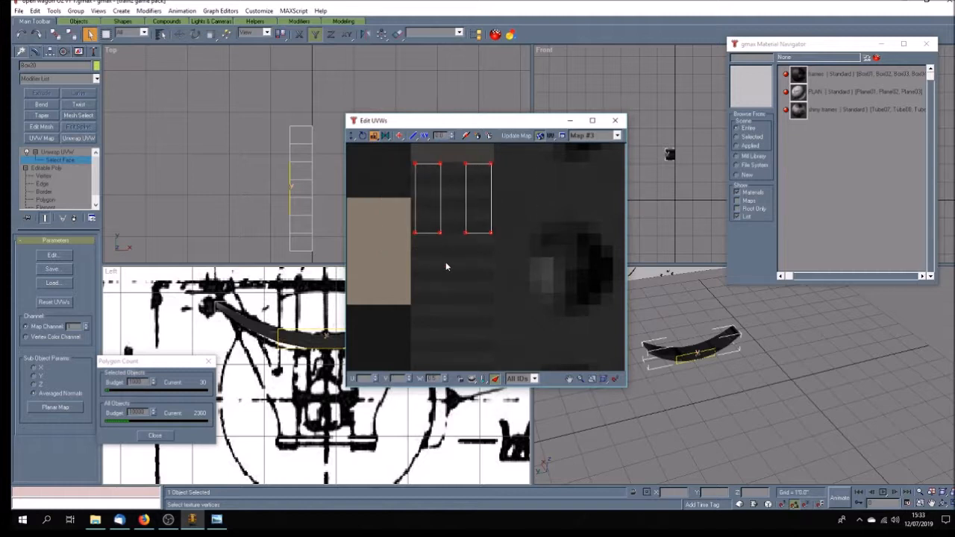
click(615, 121)
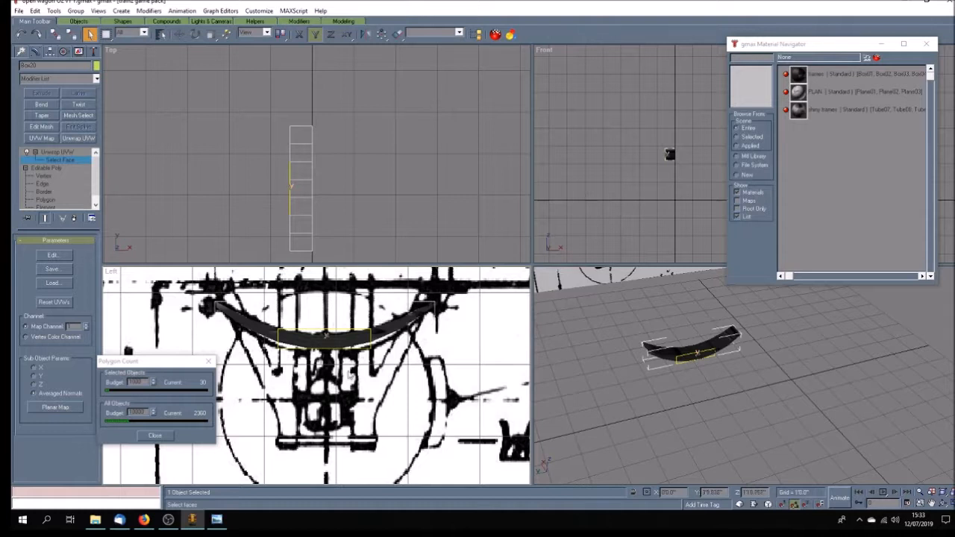
Step: Deselect the faces, maximize the perspective view, and examine the spring's texturing from a lower angle
click(706, 393)
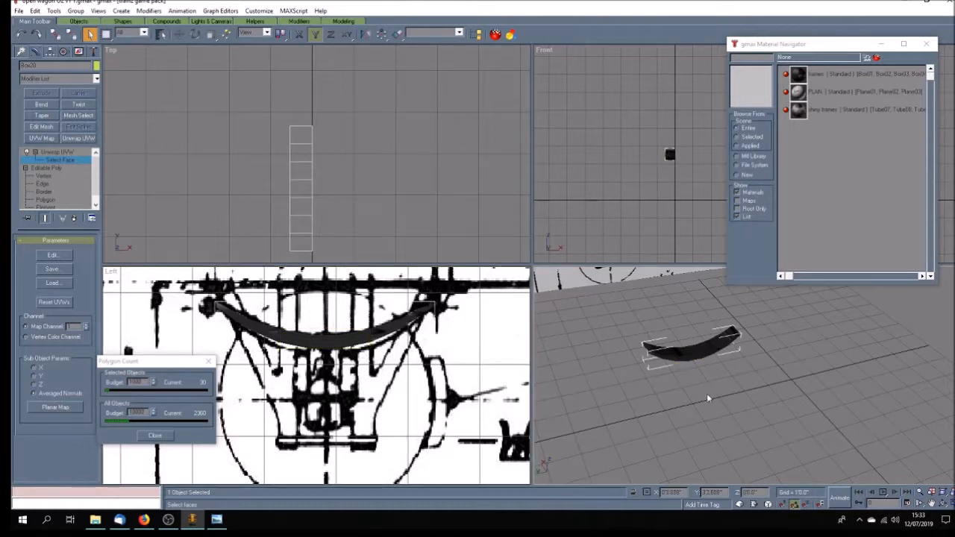
click(931, 504)
drag(673, 383, 664, 375)
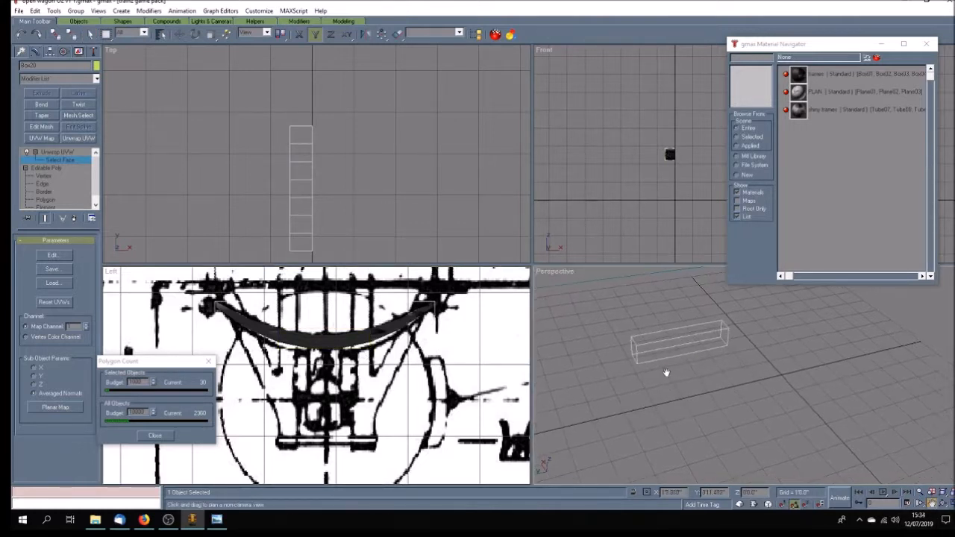
key(w)
drag(460, 244, 486, 275)
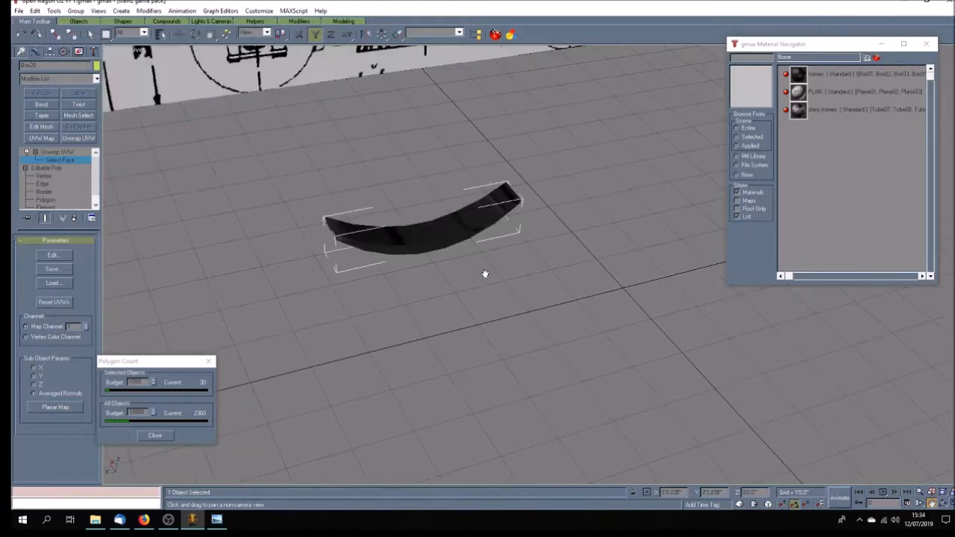
scroll(472, 263, up, 2)
scroll(472, 262, down, 3)
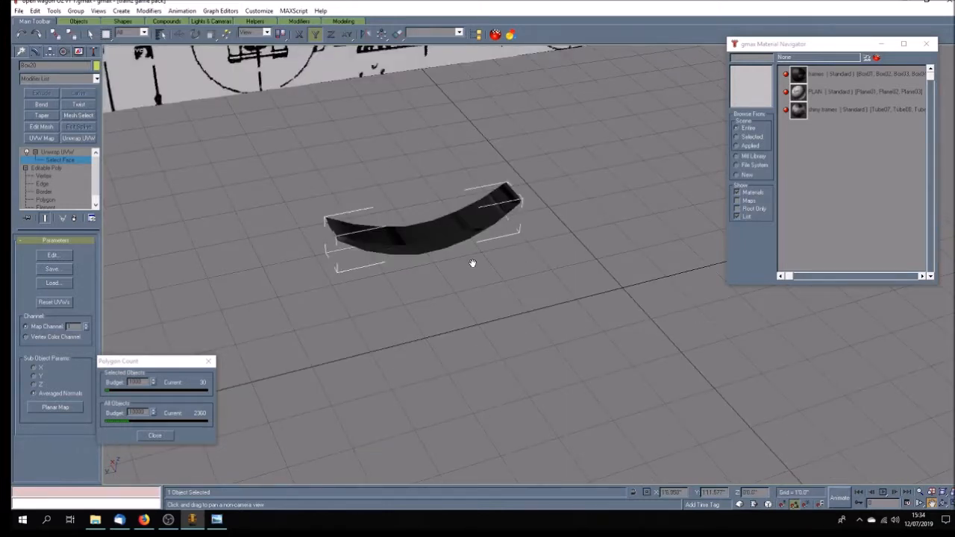
click(930, 503)
mouse_move(560, 341)
mouse_down()
mouse_move(554, 330)
mouse_move(567, 328)
mouse_move(544, 329)
mouse_up()
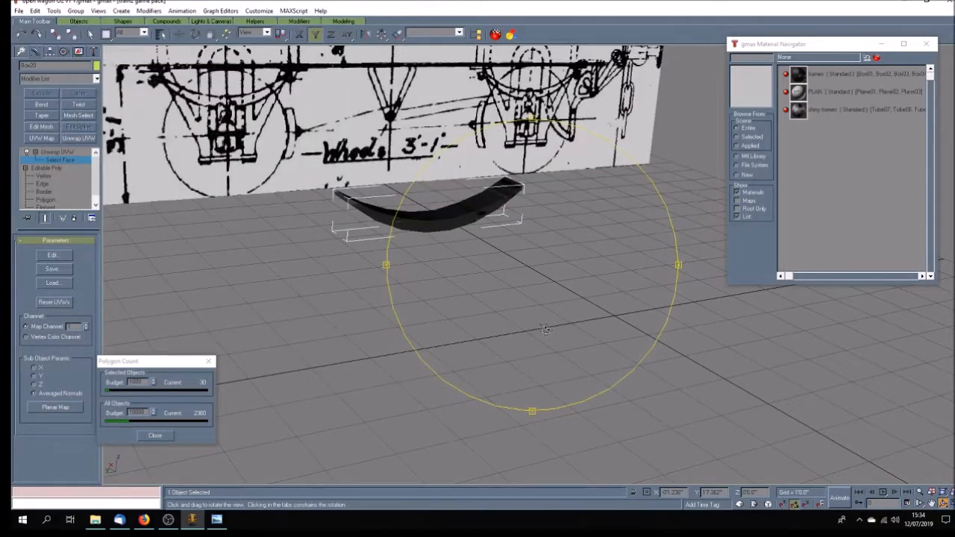
drag(545, 330, 550, 326)
mouse_move(439, 245)
mouse_down()
mouse_move(470, 261)
mouse_move(454, 271)
mouse_move(440, 261)
mouse_move(464, 266)
mouse_up()
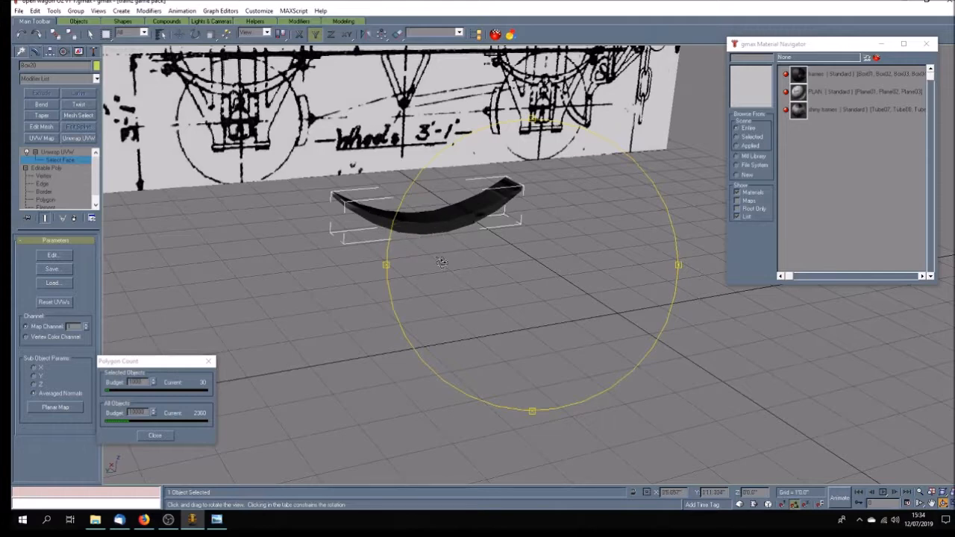
drag(438, 261, 441, 265)
Step: Select the spring's second side face from each end and apply a planar map to the pair in the UV editor
click(89, 34)
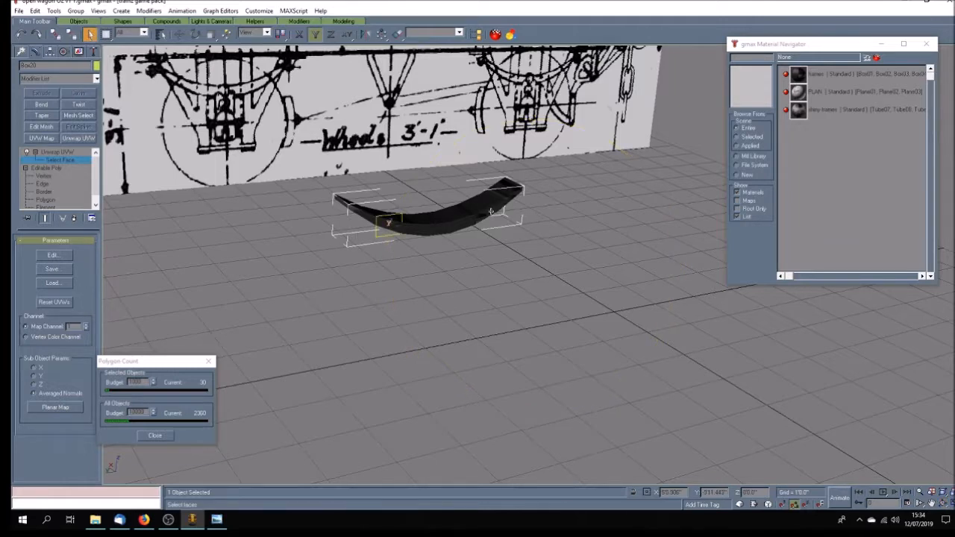
click(52, 254)
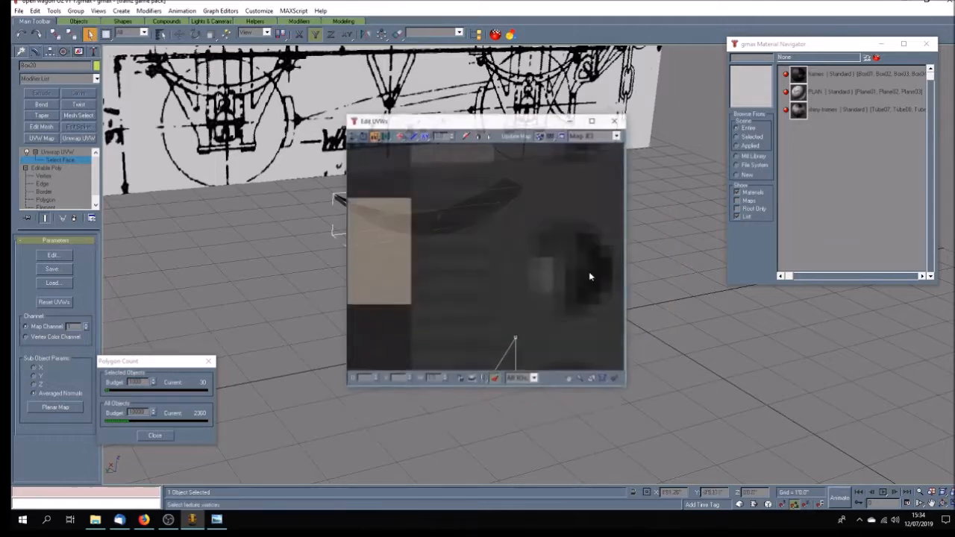
click(570, 379)
scroll(456, 238, down, 3)
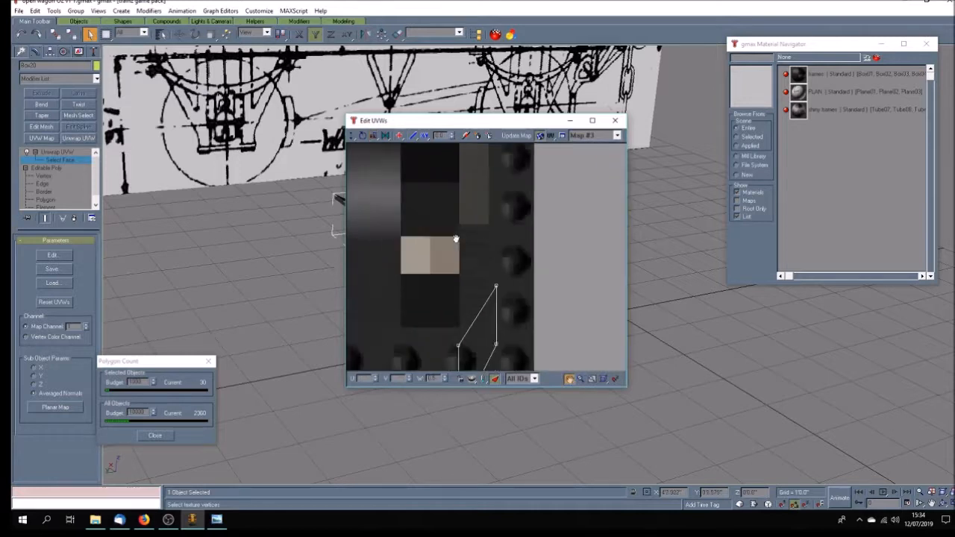
scroll(455, 239, down, 5)
click(55, 407)
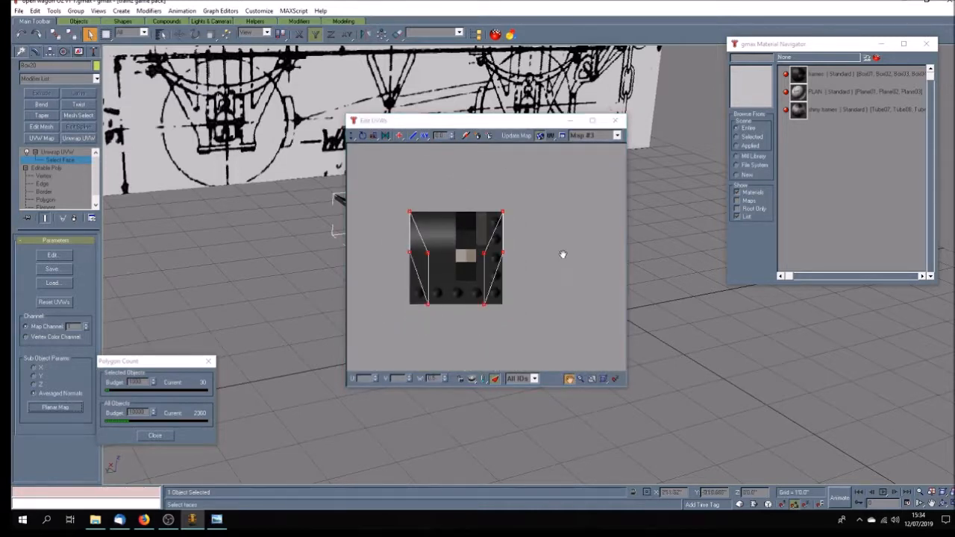
Step: Square the pair's UV layout by setting the upper inner vertices' V to 1 and aligning the lower outer vertices with the texture's bottom edge
click(351, 135)
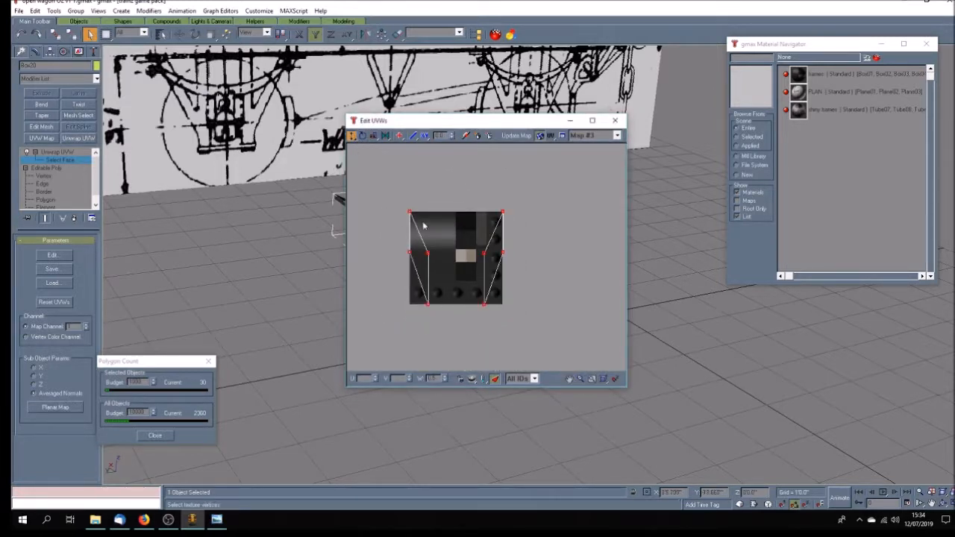
drag(422, 247, 492, 272)
drag(393, 379, 422, 379)
text(1)
key(Return)
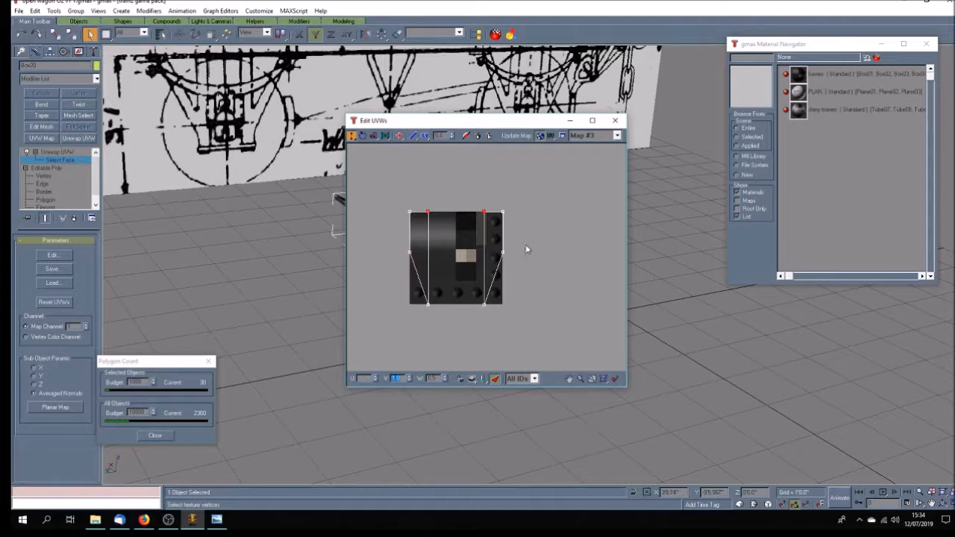
drag(525, 247, 403, 272)
key(Return)
Step: Scale down the second face pair's UV layout and move it onto the upper part of the dark striped strip
drag(373, 136, 529, 326)
drag(408, 212, 502, 436)
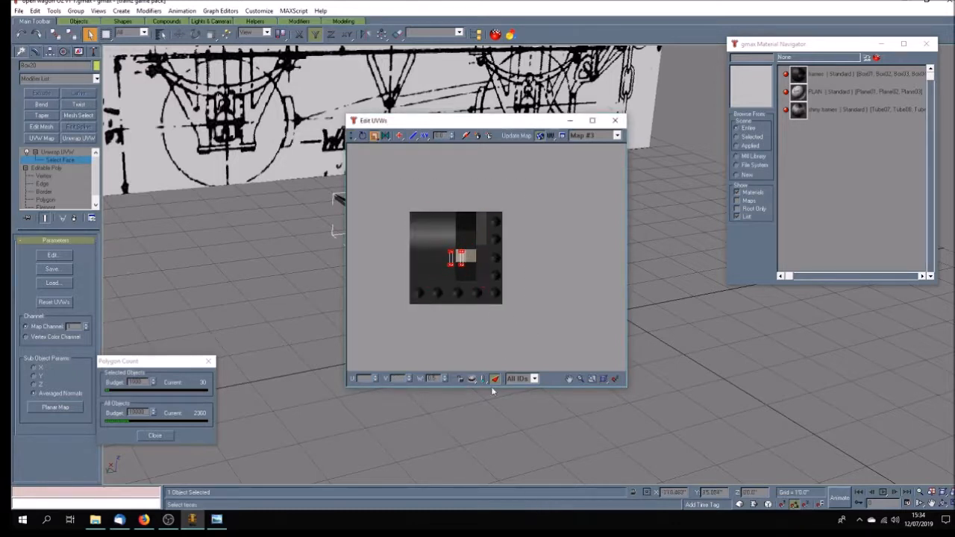
scroll(494, 328, up, 5)
drag(394, 239, 414, 351)
click(351, 135)
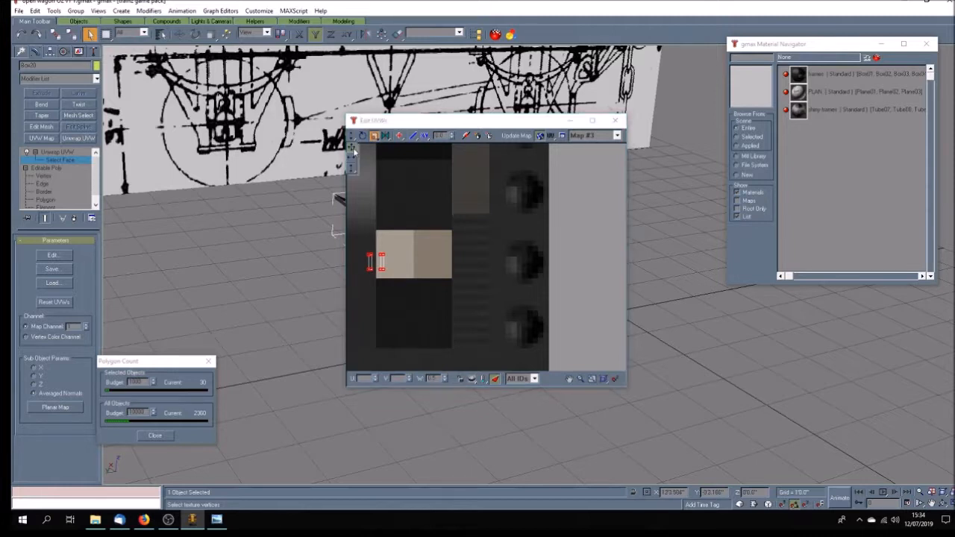
drag(382, 270, 479, 230)
scroll(481, 220, up, 3)
scroll(481, 220, down, 3)
scroll(482, 201, up, 3)
scroll(482, 201, down, 2)
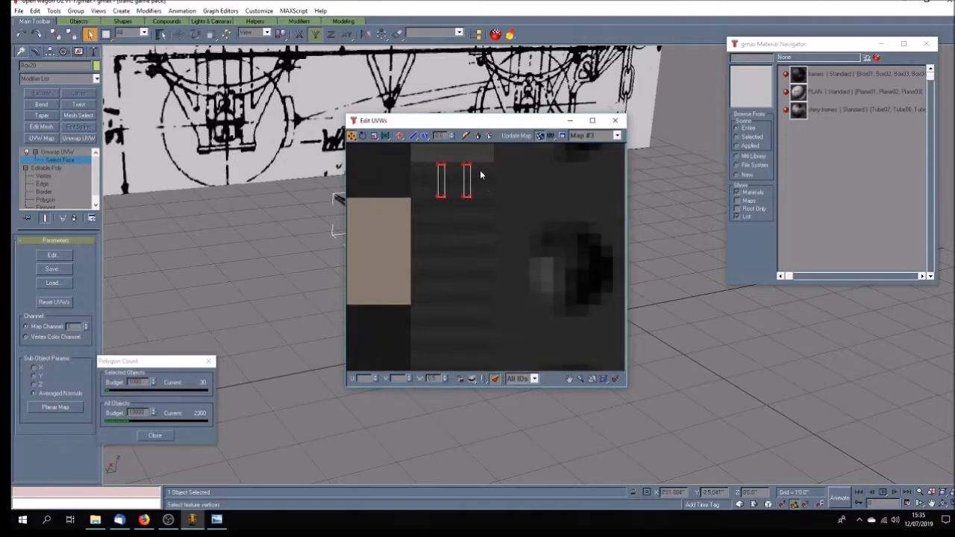
Step: Shift the small UV layout further down the striped strip, adjust its lower vertices, and close the UV editor
drag(468, 201, 466, 241)
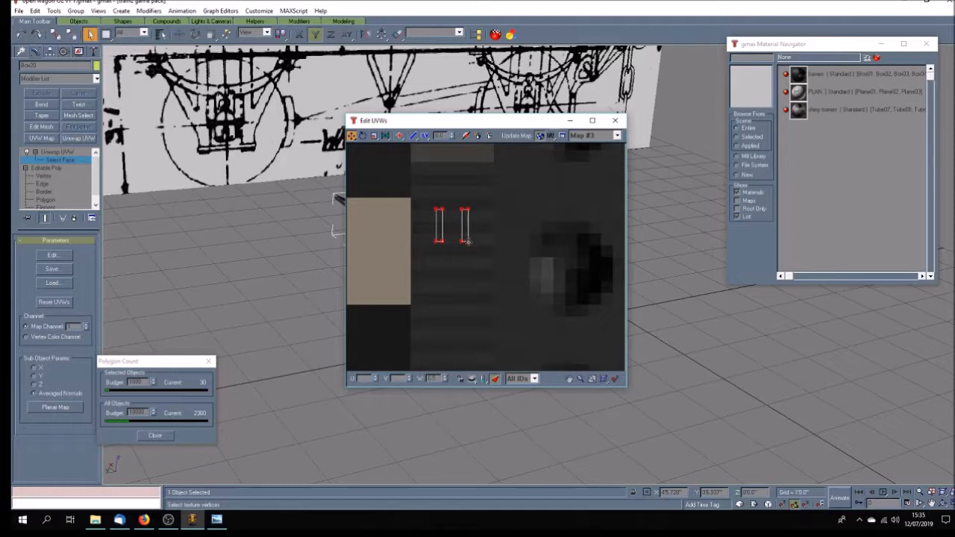
drag(458, 247, 468, 251)
drag(465, 240, 465, 255)
click(615, 120)
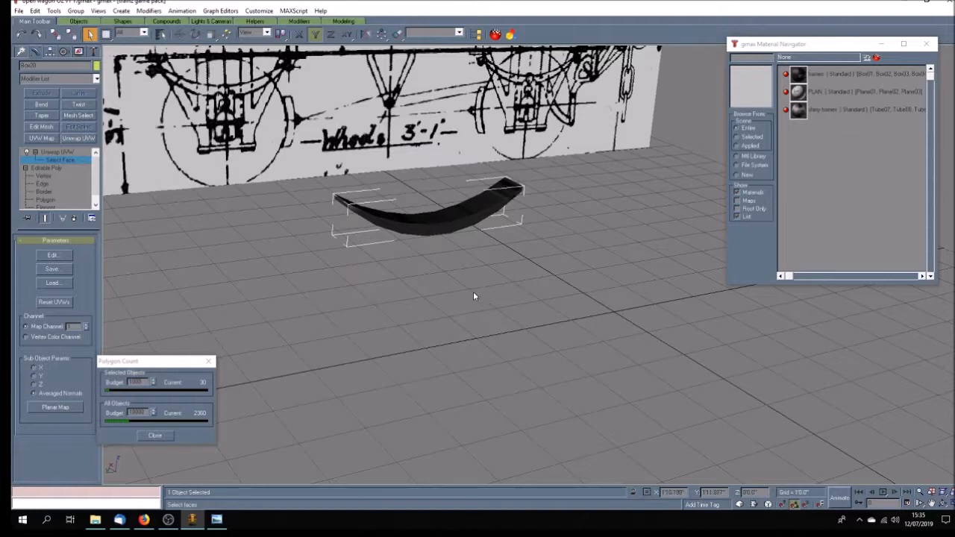
Step: Select the outermost side face at each end of the spring and apply a planar map to both in the UV editor
click(362, 214)
ctrl+click(508, 200)
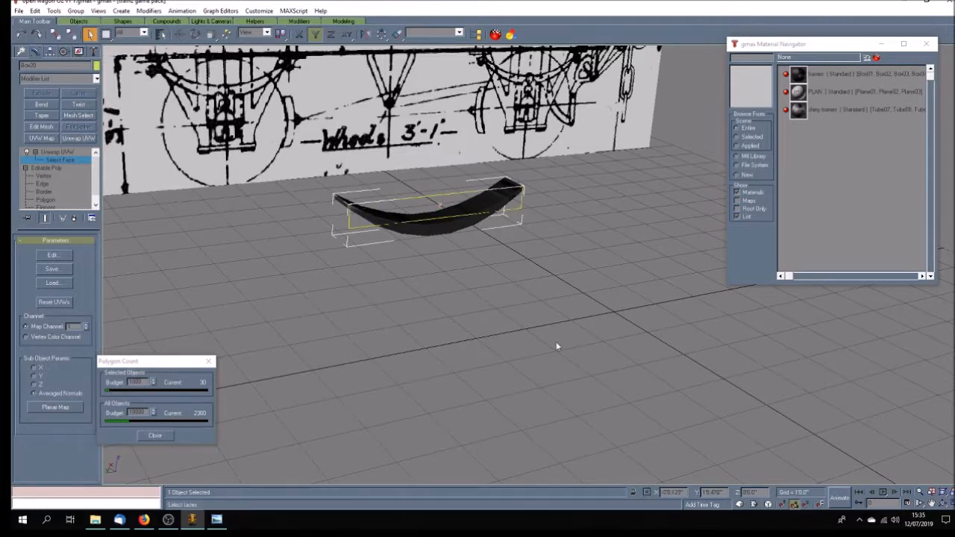
click(52, 256)
click(568, 378)
scroll(428, 275, down, 6)
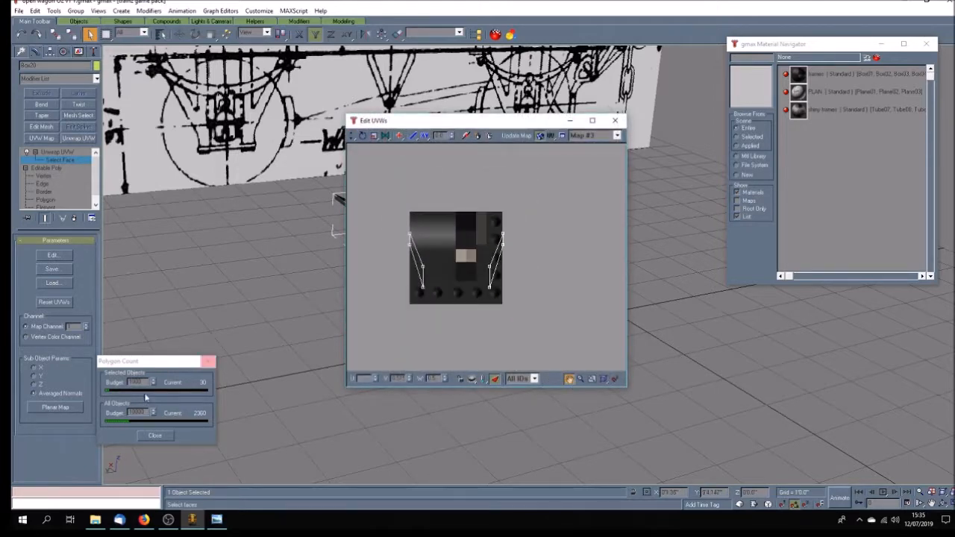
click(55, 407)
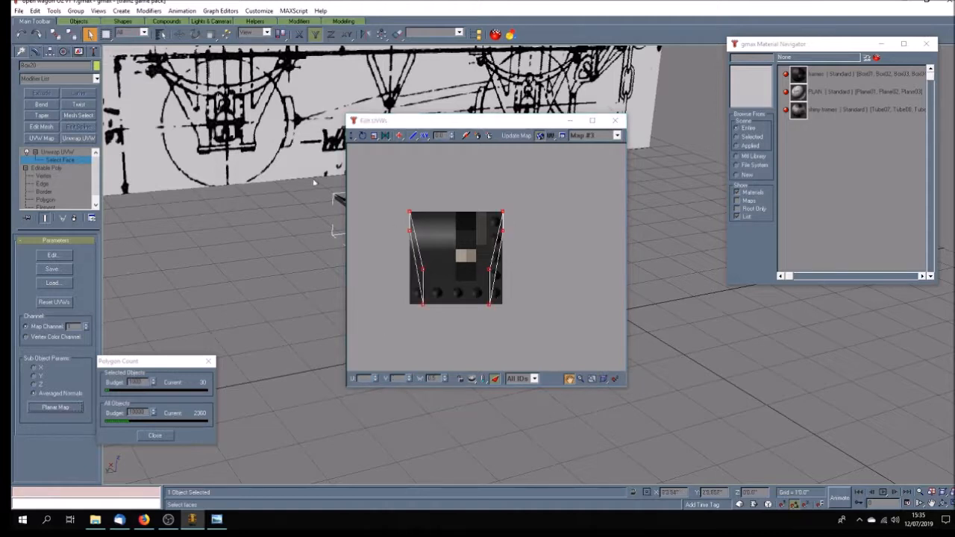
Step: Square the end faces' UV layout by setting the upper inner vertices' V to 1 and the lower outer vertices' V to 0
click(351, 135)
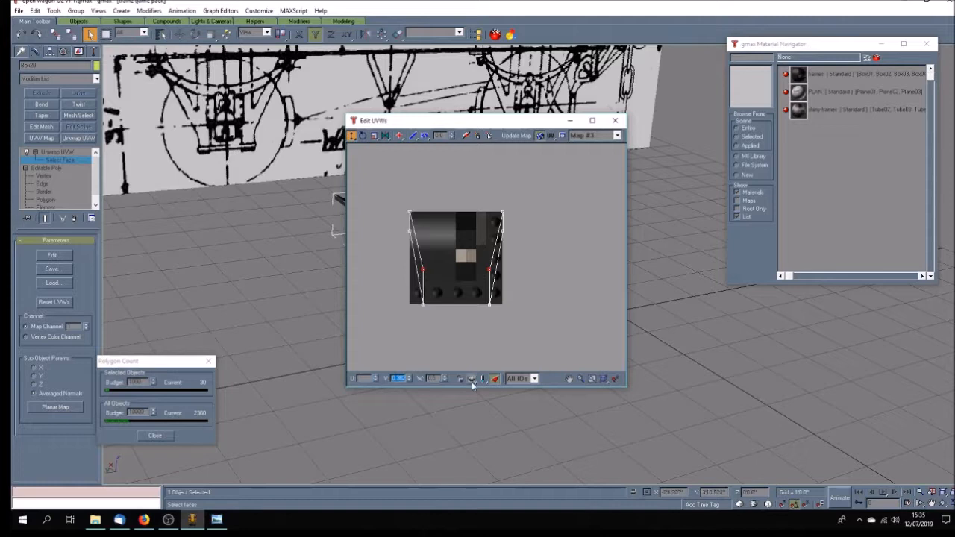
text(1)
key(Return)
drag(394, 223, 512, 252)
text(0)
key(Return)
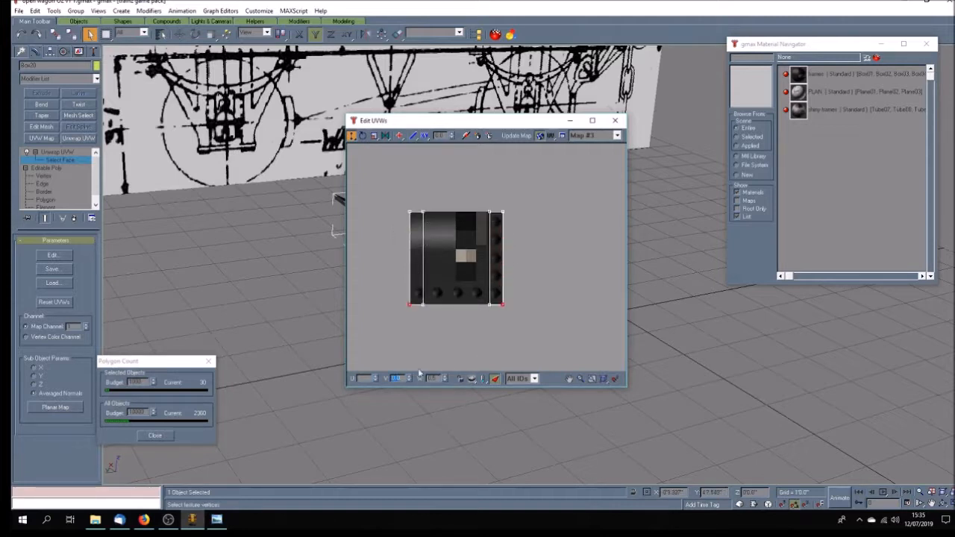
Step: Scale down the end faces' UV layout and move it across the top of the dark striped strip
click(374, 136)
drag(387, 191, 558, 371)
drag(422, 223, 584, 480)
scroll(522, 325, up, 6)
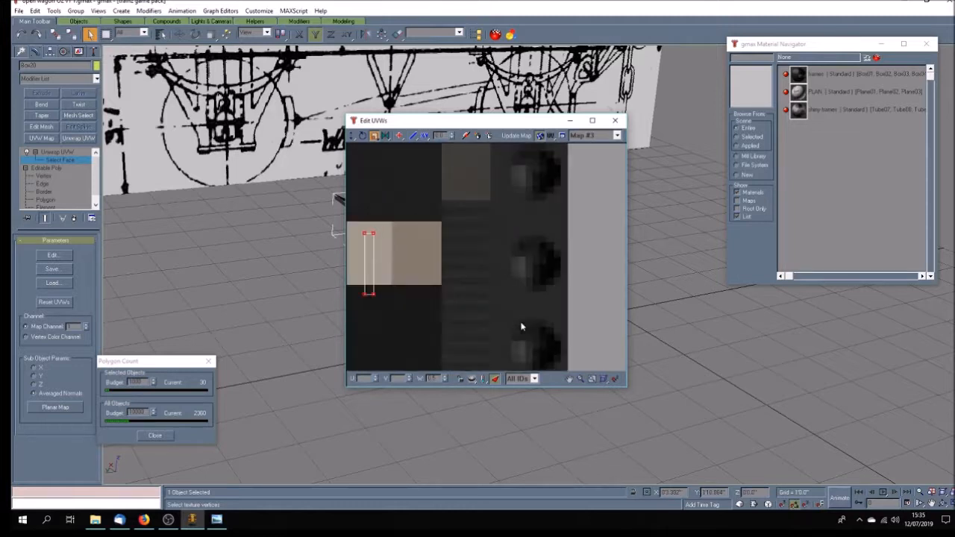
scroll(481, 269, down, 2)
click(353, 136)
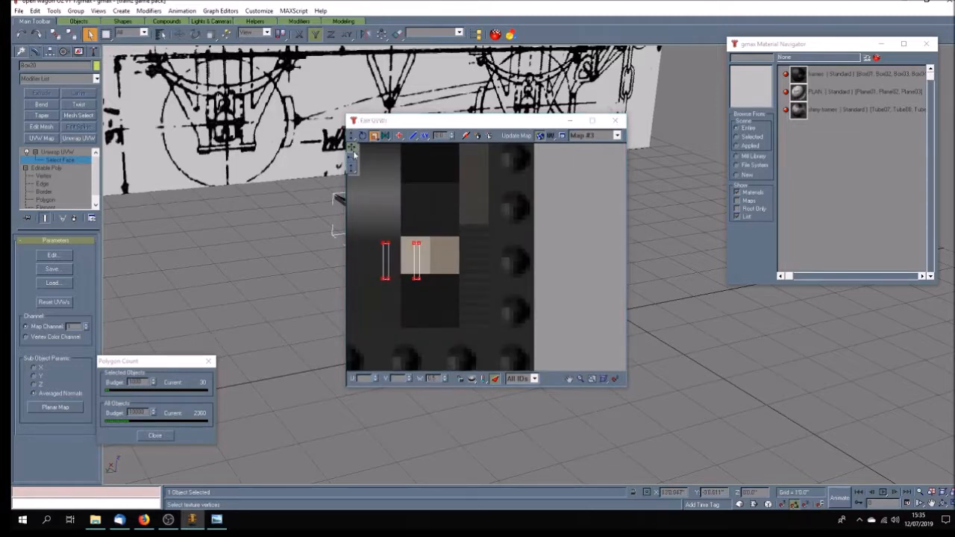
drag(416, 279, 490, 262)
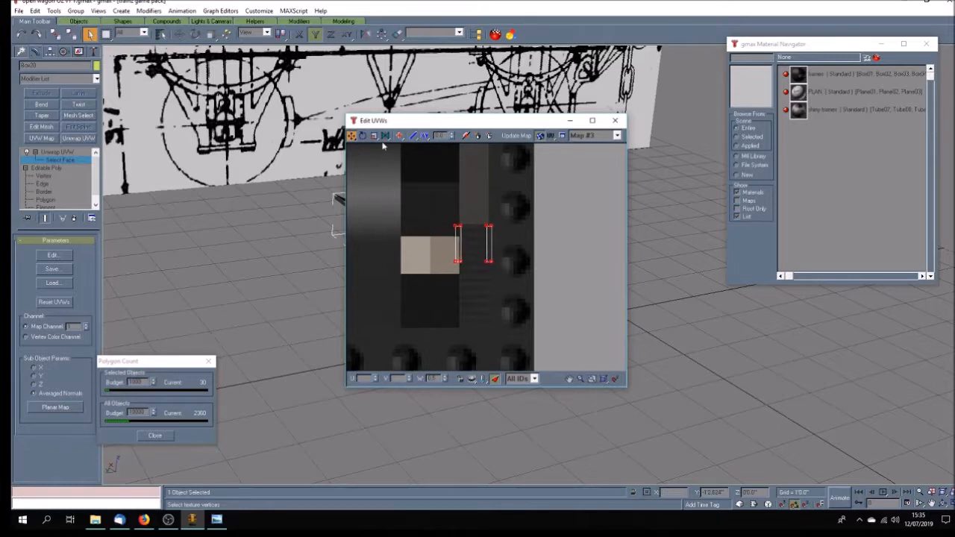
Step: Shrink the end faces' UV layout onto the dark striped strip, raise its lower vertices to shorten it, and close the UV editor
drag(378, 136, 376, 149)
drag(459, 228, 485, 303)
scroll(498, 276, up, 4)
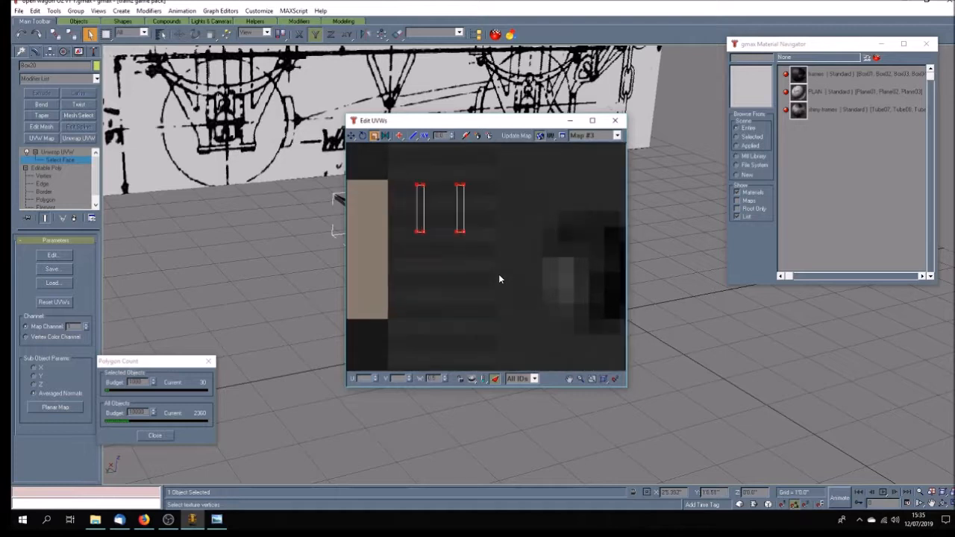
click(351, 135)
drag(461, 232, 462, 242)
drag(405, 235, 466, 255)
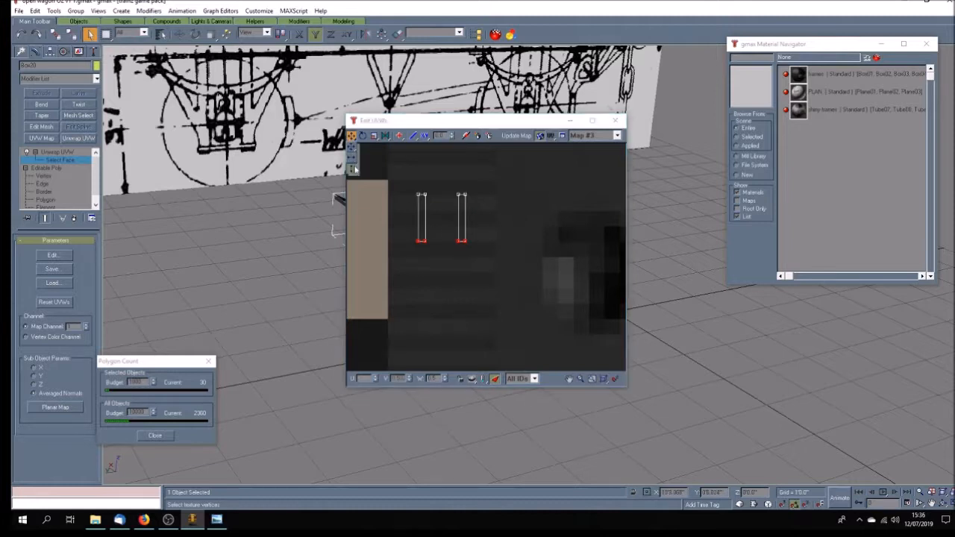
drag(464, 241, 467, 225)
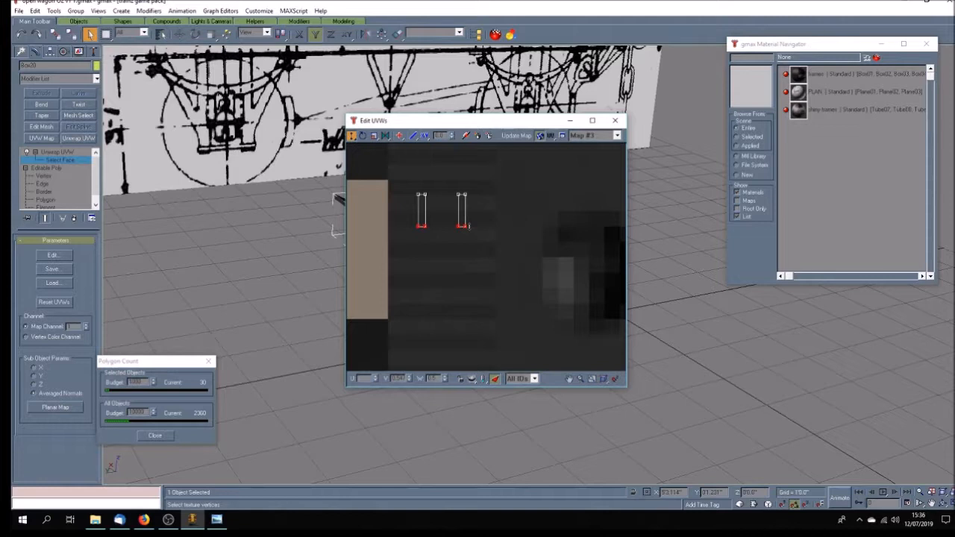
click(615, 120)
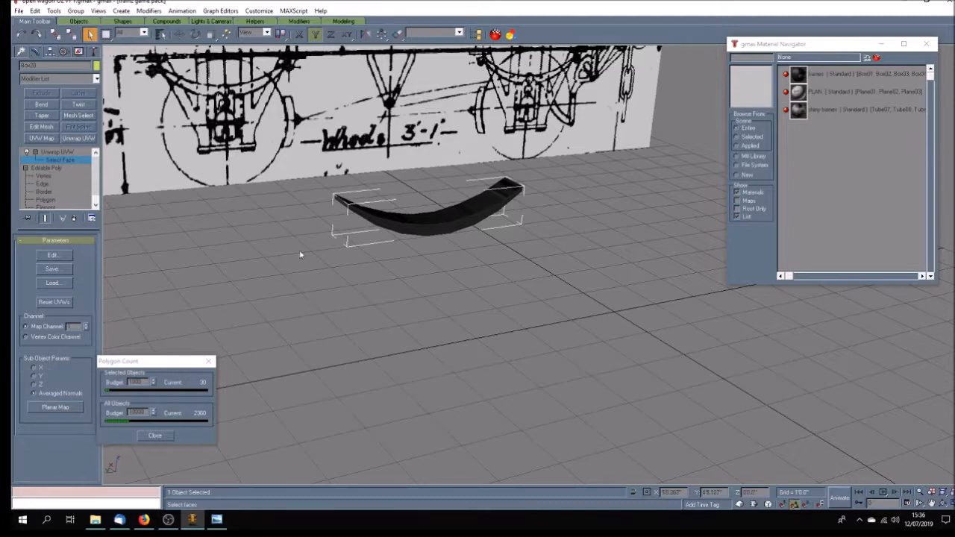
Step: Select the six faces along the spring's near side, then invert the face selection
click(359, 210)
ctrl+click(416, 227)
ctrl+click(441, 229)
ctrl+click(462, 222)
ctrl+click(501, 209)
ctrl+click(510, 196)
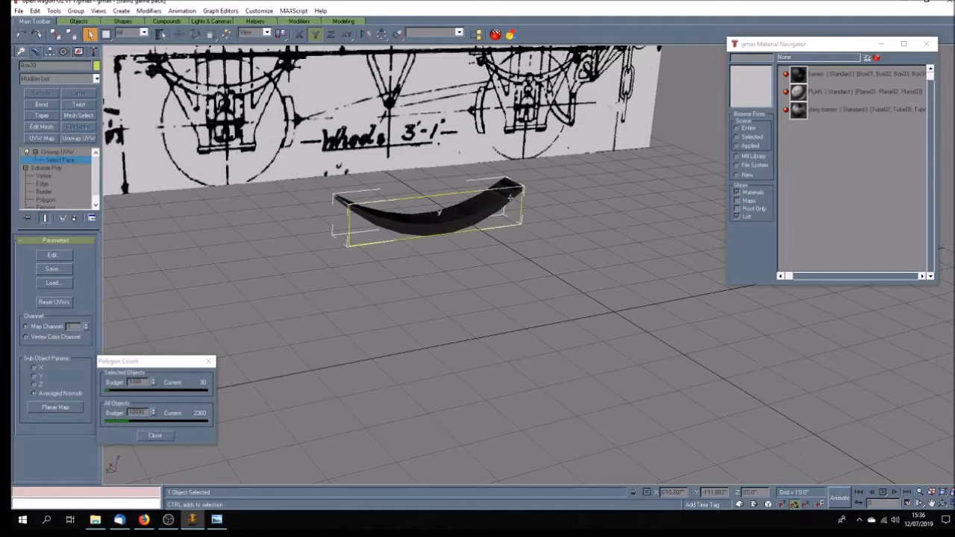
click(35, 11)
click(66, 121)
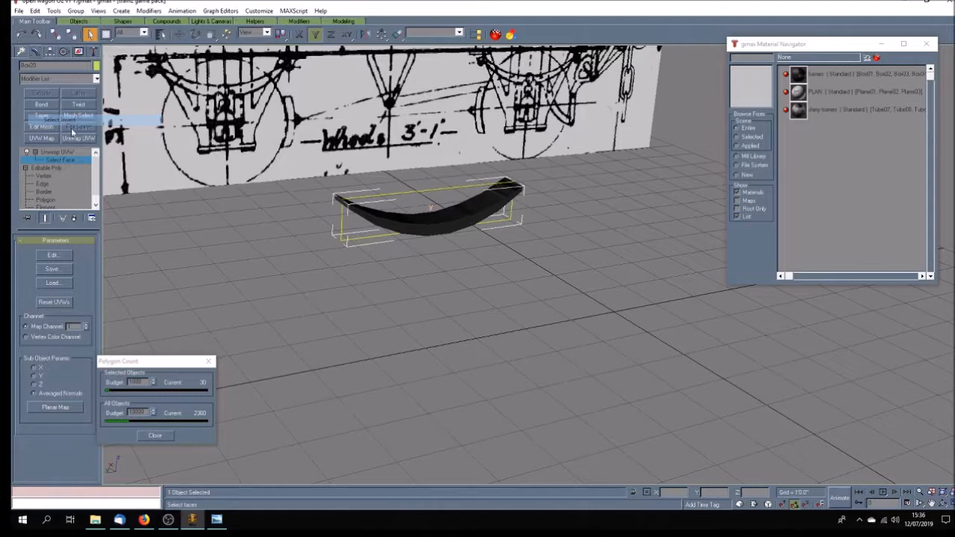
Step: Open the UV editor for the inverted face selection and apply a planar map to it
click(70, 257)
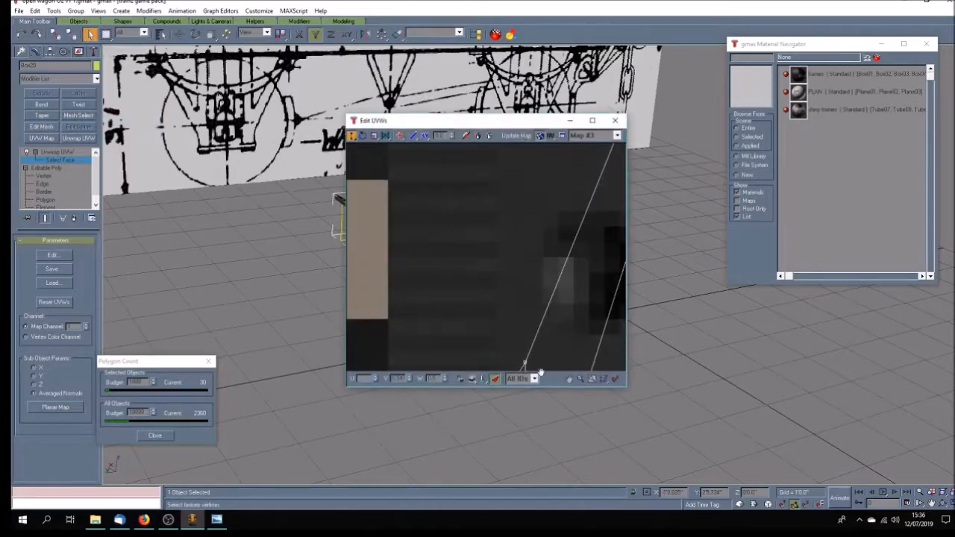
click(568, 380)
scroll(480, 280, down, 5)
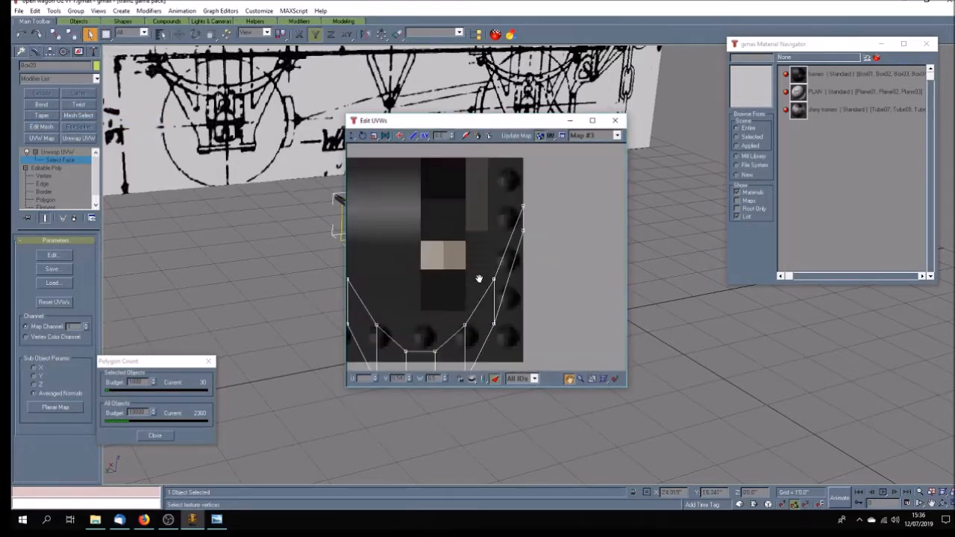
click(54, 407)
click(524, 264)
scroll(538, 249, up, 4)
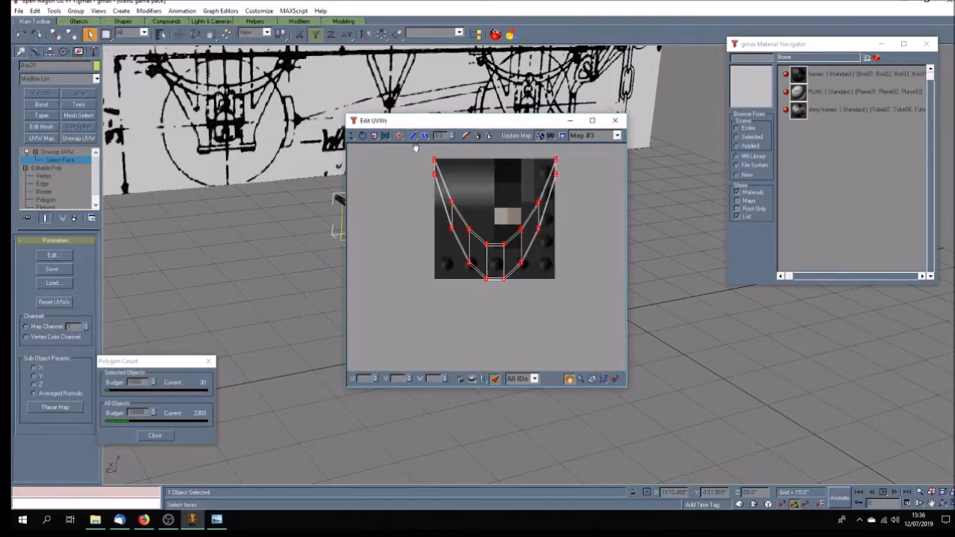
Step: Scale the planar-mapped layout down, move it onto the plain dark area above the bolt heads, and close the UV editor
click(373, 136)
drag(434, 159, 550, 425)
drag(351, 136, 354, 154)
drag(496, 229, 469, 240)
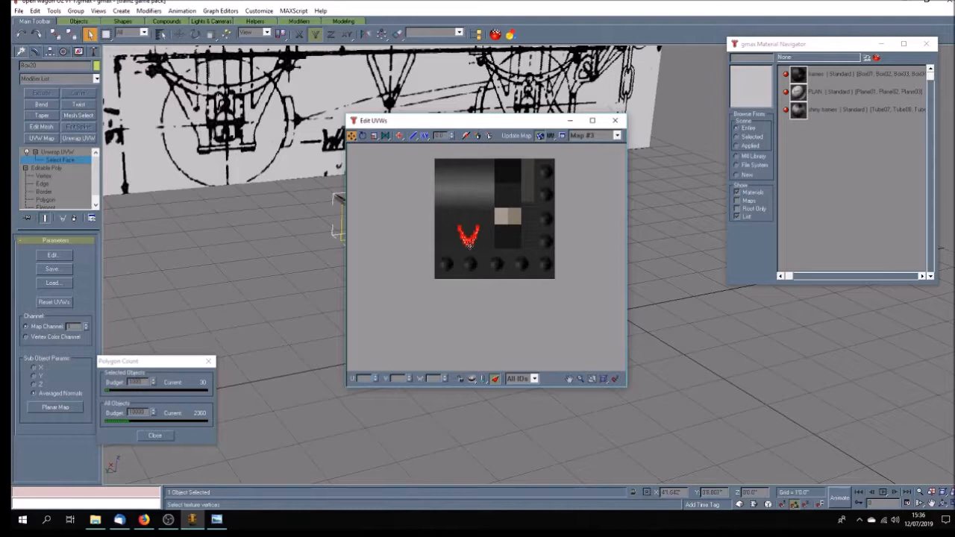
click(614, 120)
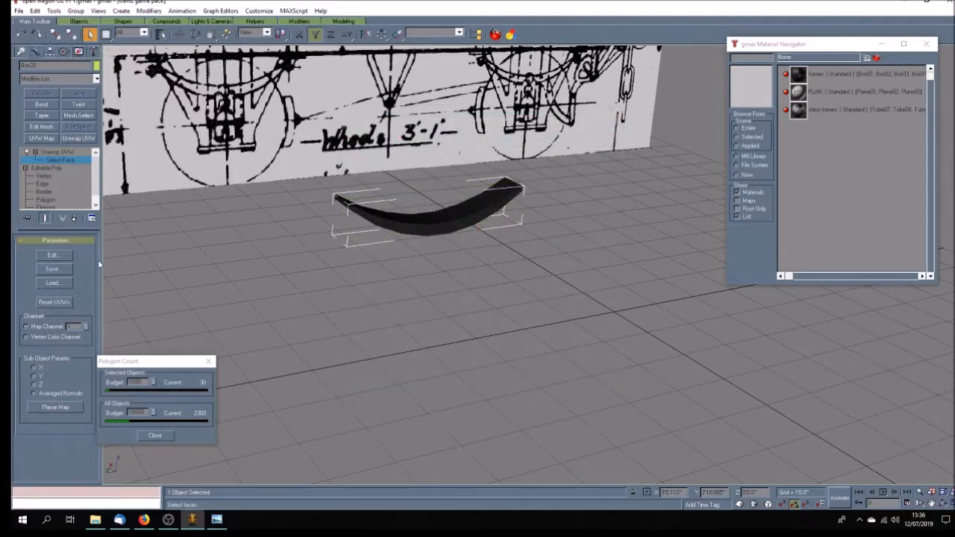
Step: Leave face selection on the spring, unhide all objects, and restore the four-viewport layout
click(57, 152)
click(78, 52)
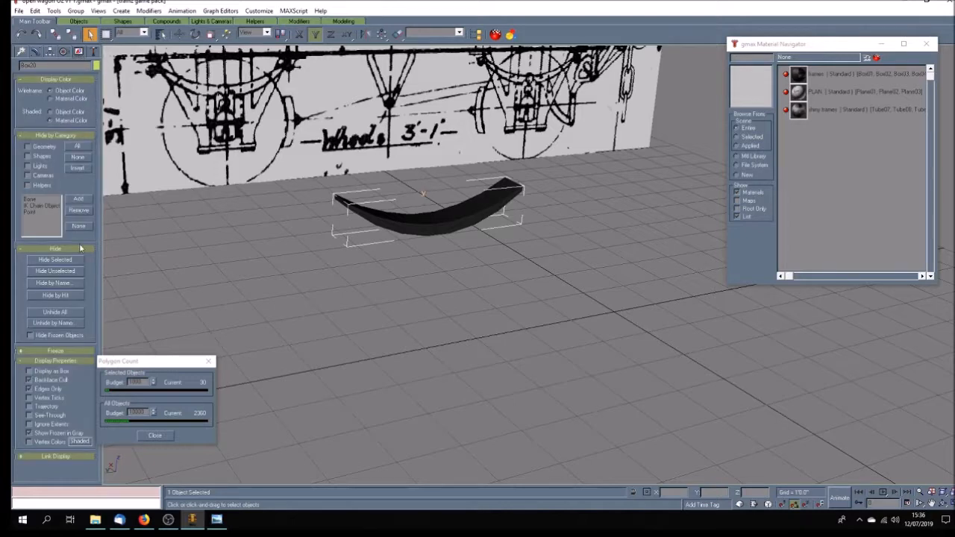
click(55, 312)
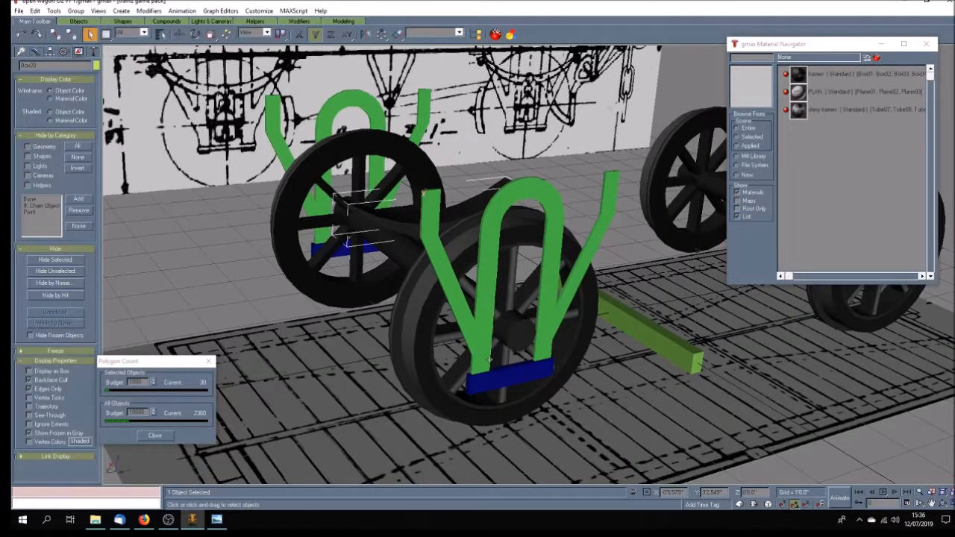
click(944, 504)
click(930, 504)
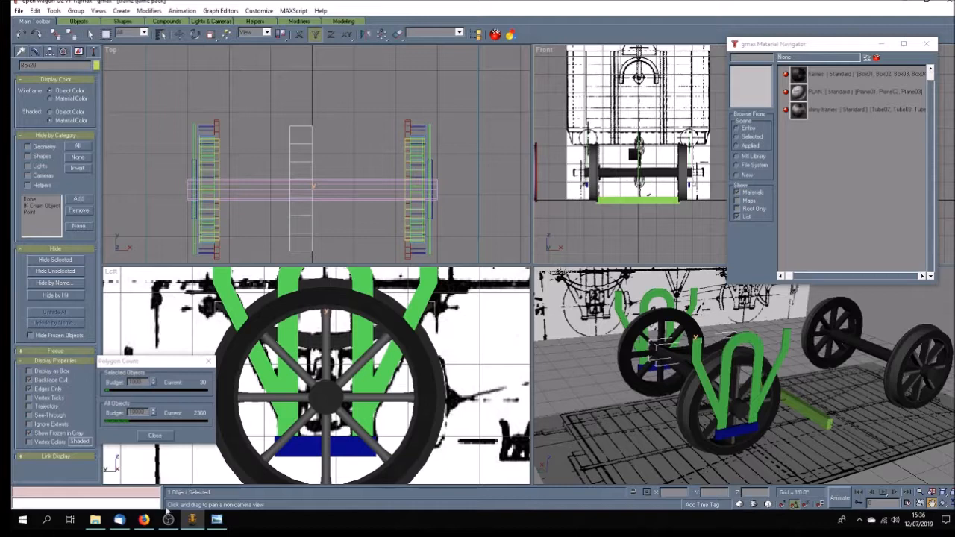
Step: Check the spring's placement in the wagon photo and move the spring along X to just outside the wheel in the Front view
click(216, 520)
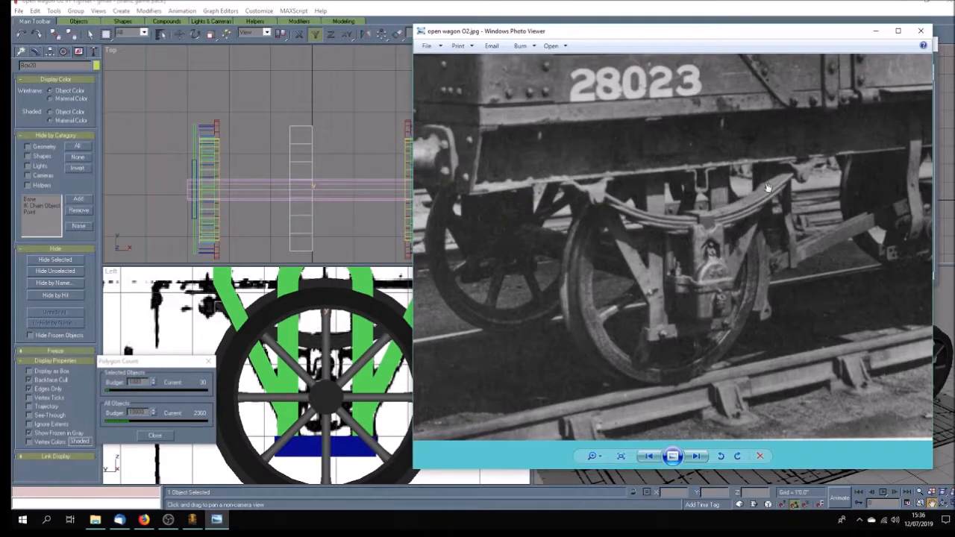
click(396, 5)
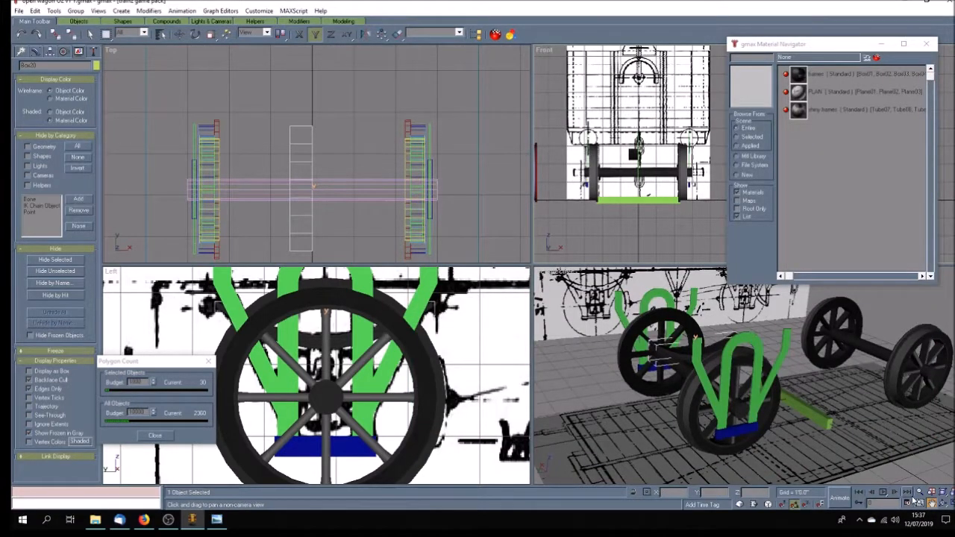
drag(670, 217, 668, 256)
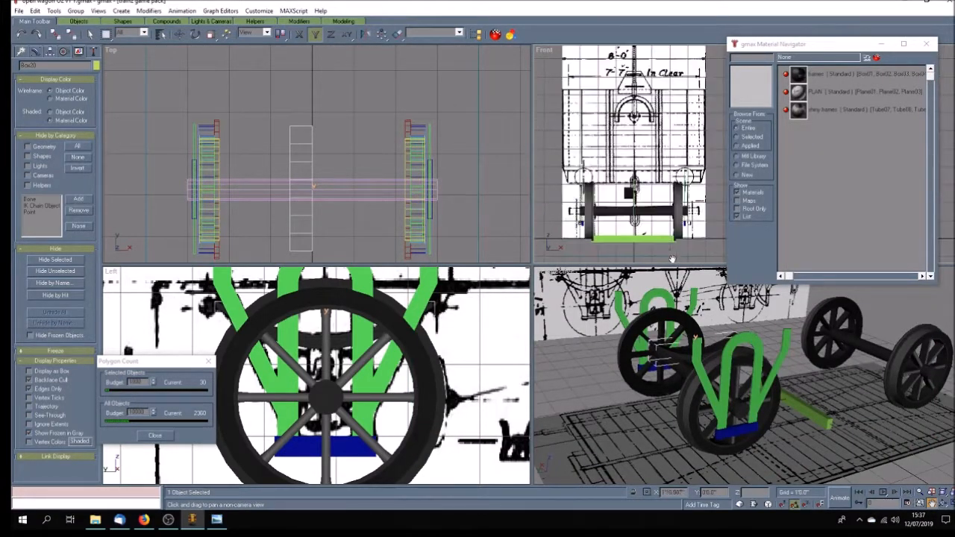
click(951, 504)
drag(430, 371, 439, 287)
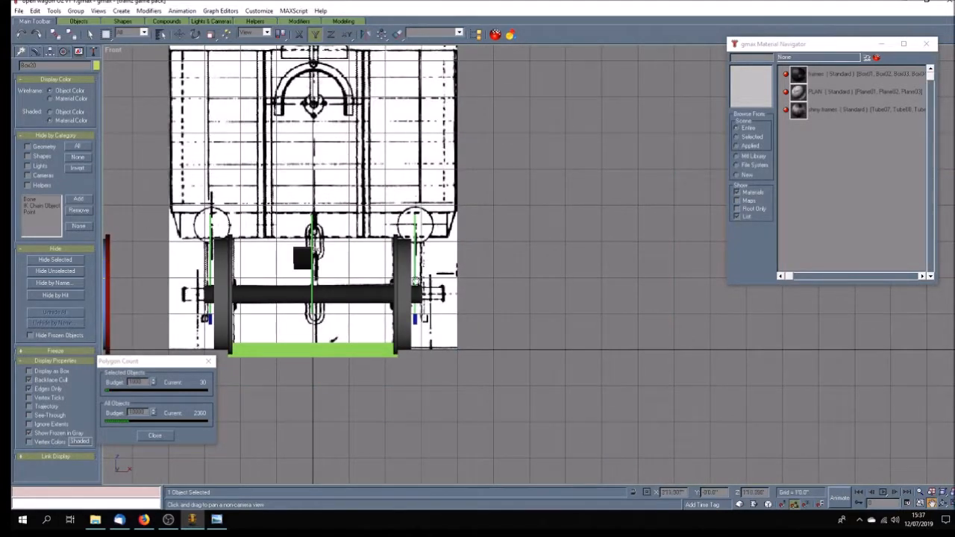
click(179, 35)
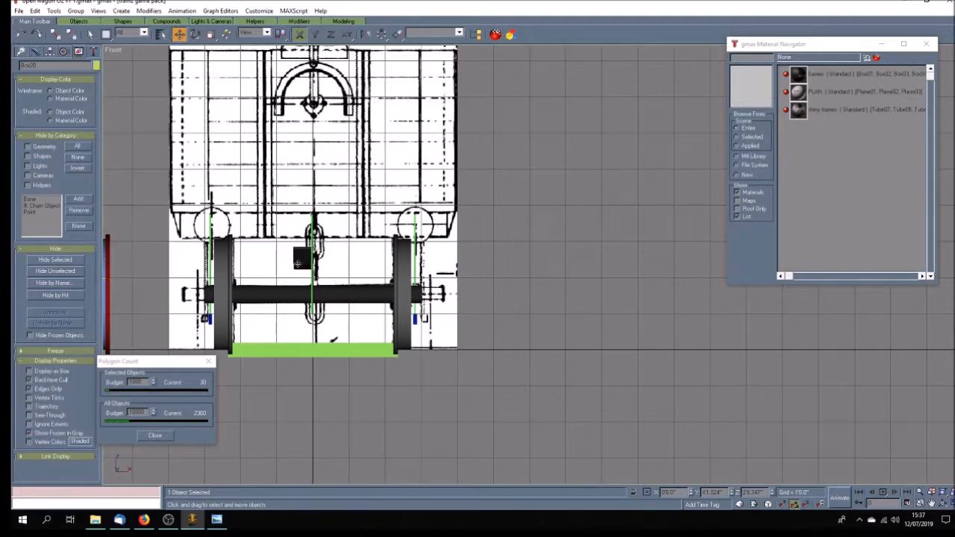
drag(298, 262, 430, 280)
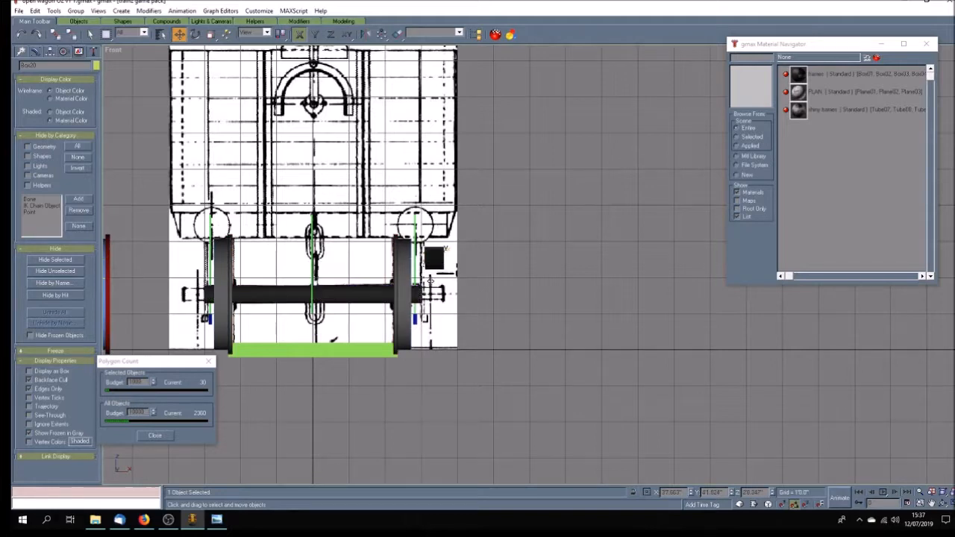
scroll(416, 269, up, 5)
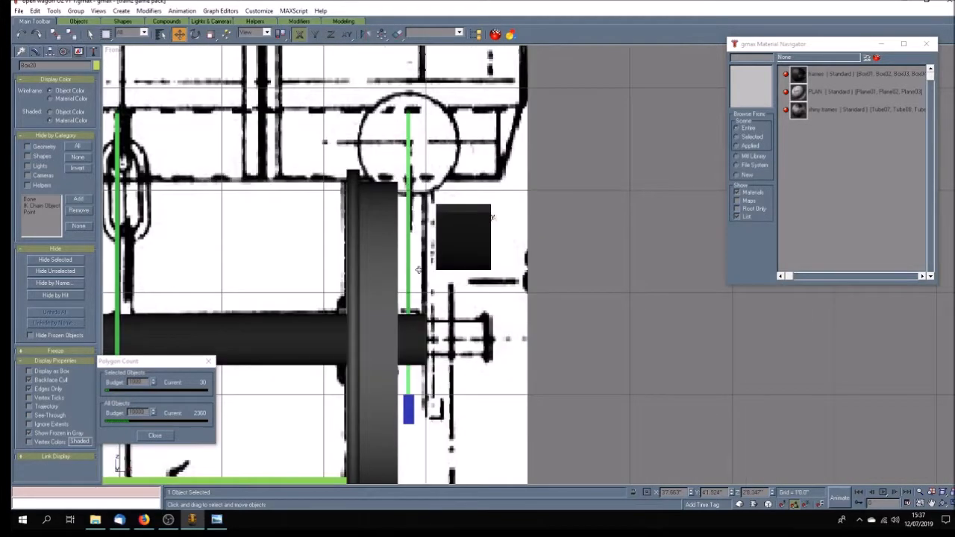
Step: Compare with the wagon photo again and shift the spring inward along X against the green axle guard
click(216, 519)
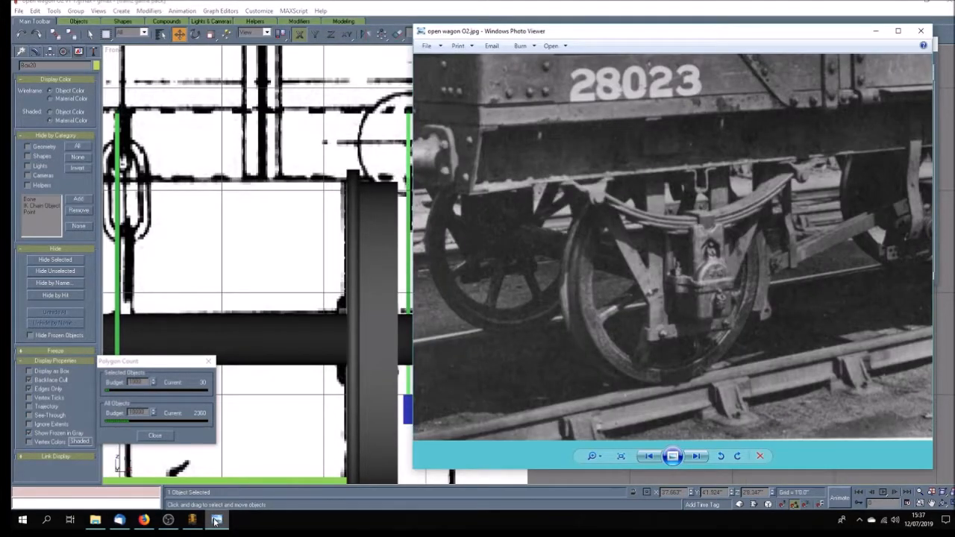
click(217, 519)
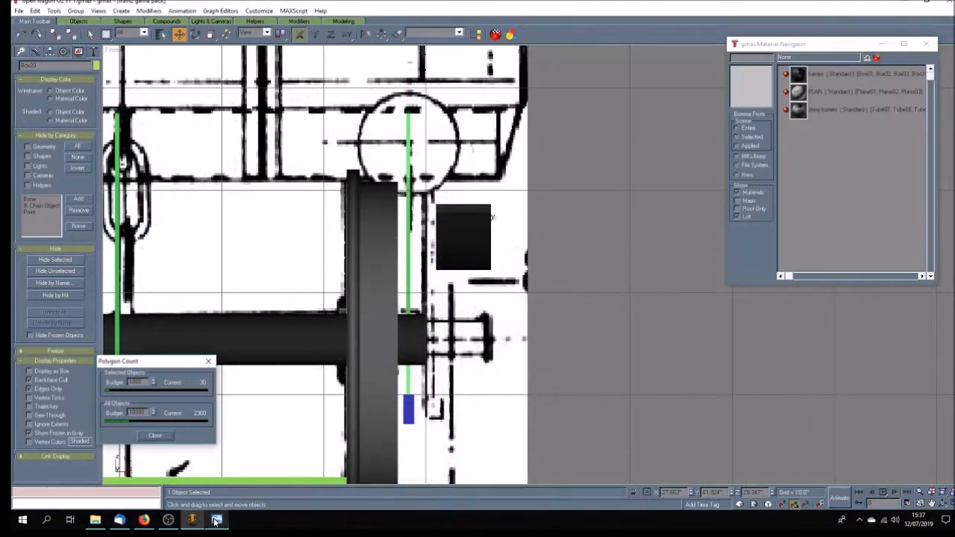
click(464, 250)
click(457, 214)
drag(459, 216, 436, 216)
Step: Move the spring across the axle in the Top view to the outer side of the opposite wheel's axle guard
key(alt+w)
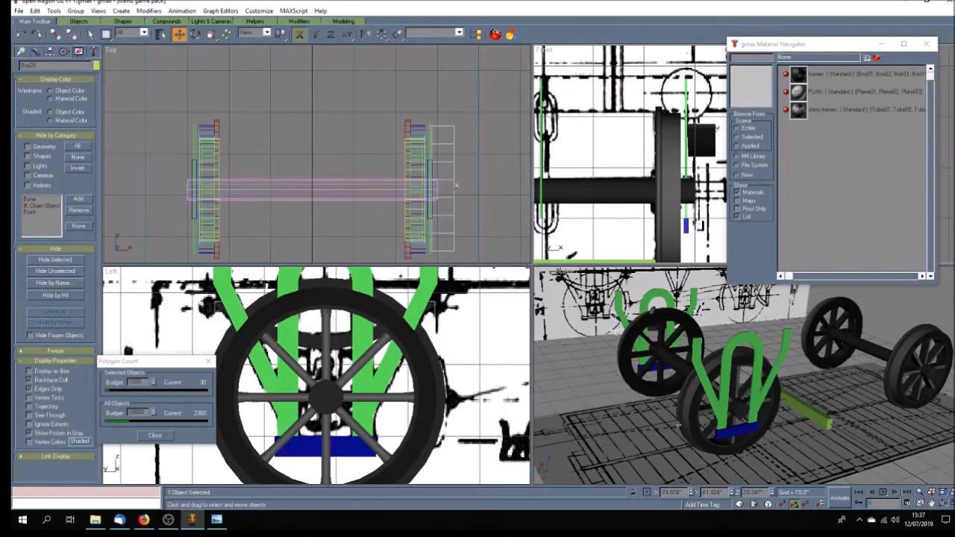
click(942, 504)
mouse_move(687, 385)
mouse_down()
mouse_move(778, 385)
mouse_move(694, 385)
mouse_up()
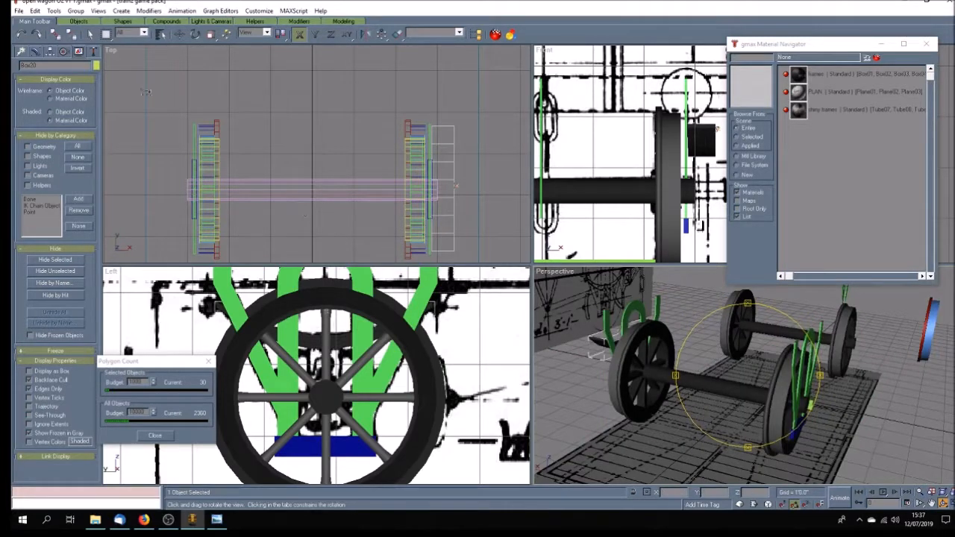
click(179, 35)
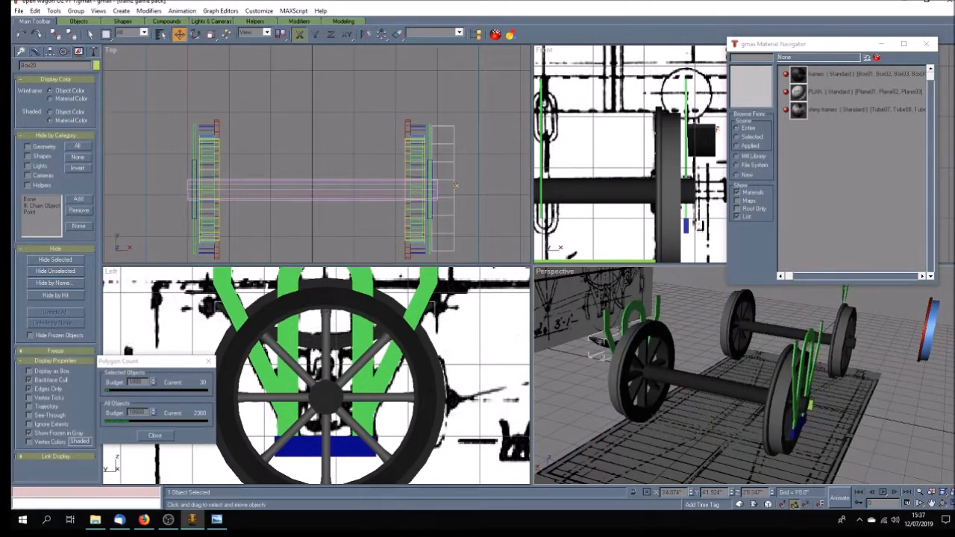
drag(455, 185, 193, 185)
click(175, 195)
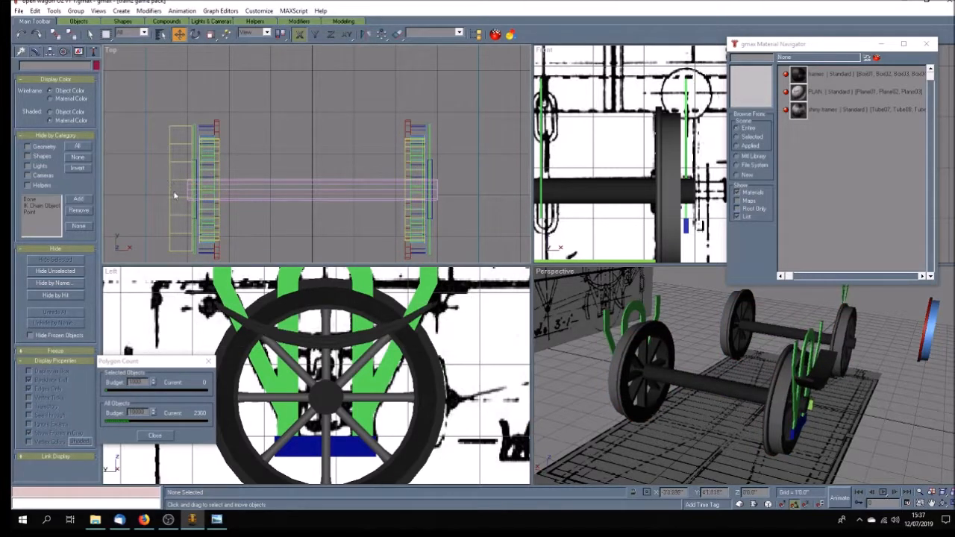
drag(176, 198, 175, 198)
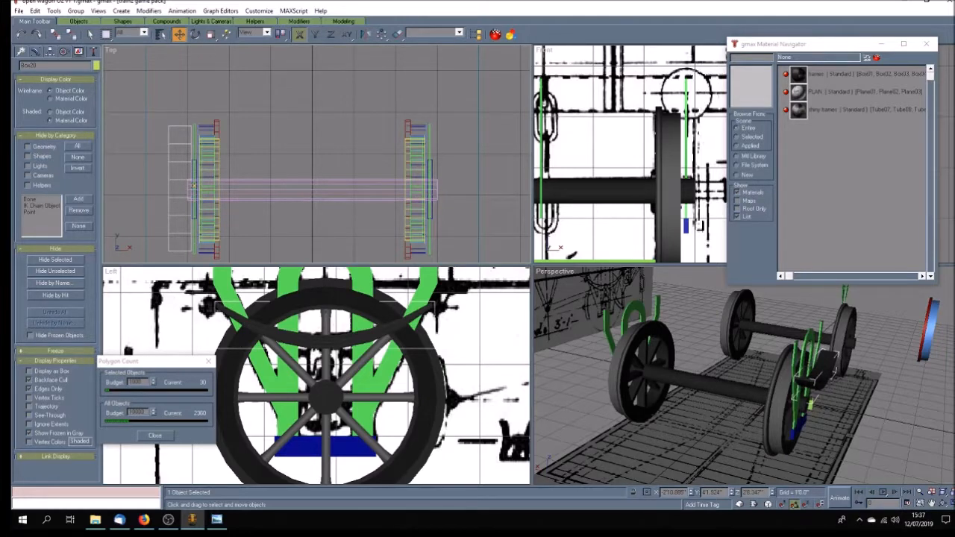
Step: Nudge the spring slightly outward along X beside the axle guard in the Front view
click(931, 505)
drag(564, 172, 686, 159)
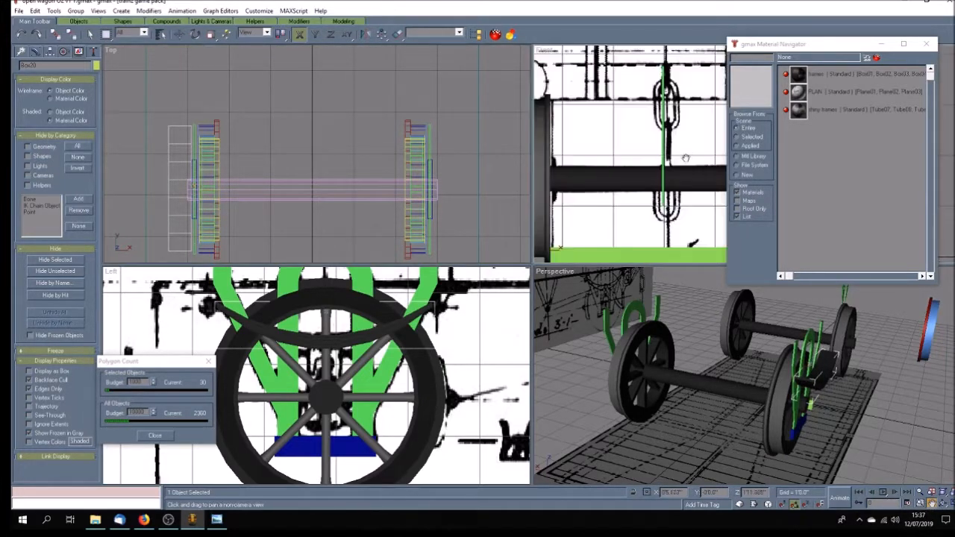
scroll(610, 162, down, 3)
drag(609, 163, 619, 170)
scroll(619, 170, up, 3)
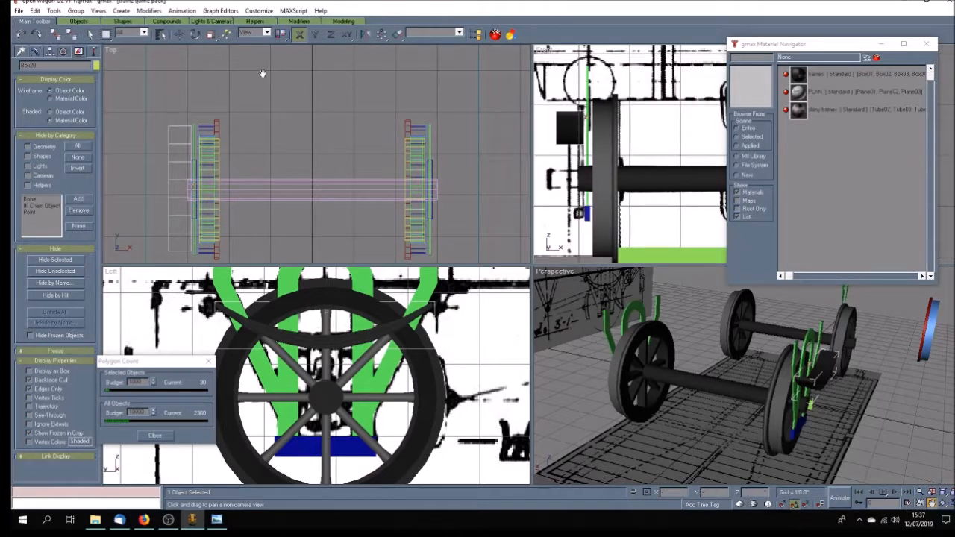
click(178, 34)
drag(563, 132, 561, 132)
scroll(605, 142, down, 4)
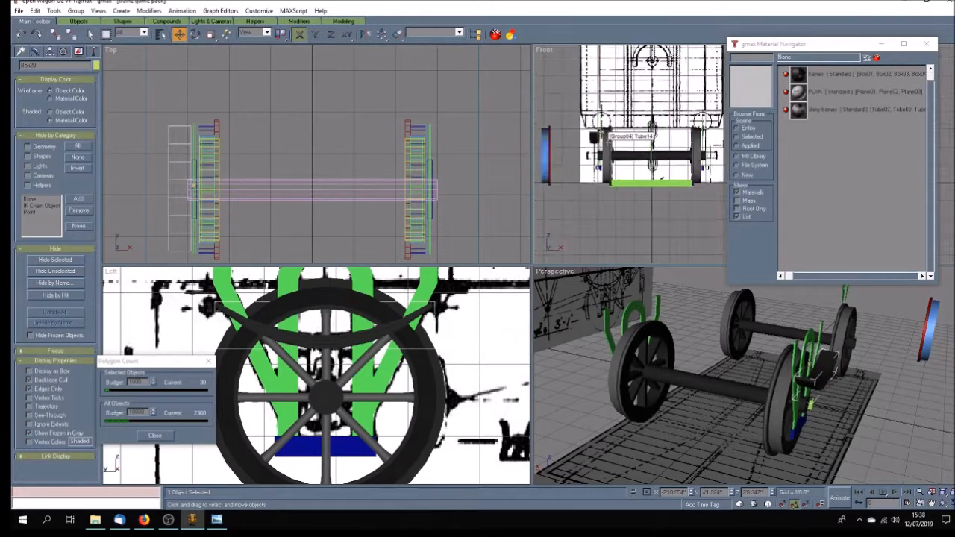
middle_drag(587, 136, 590, 137)
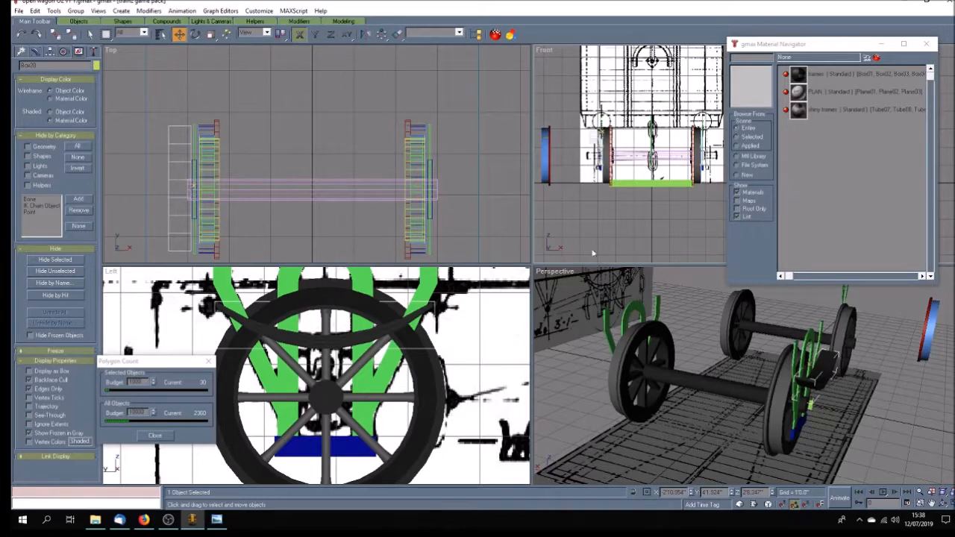
Step: Examine the spring's fit against the axle guard and wheel in an enlarged Perspective view
click(943, 505)
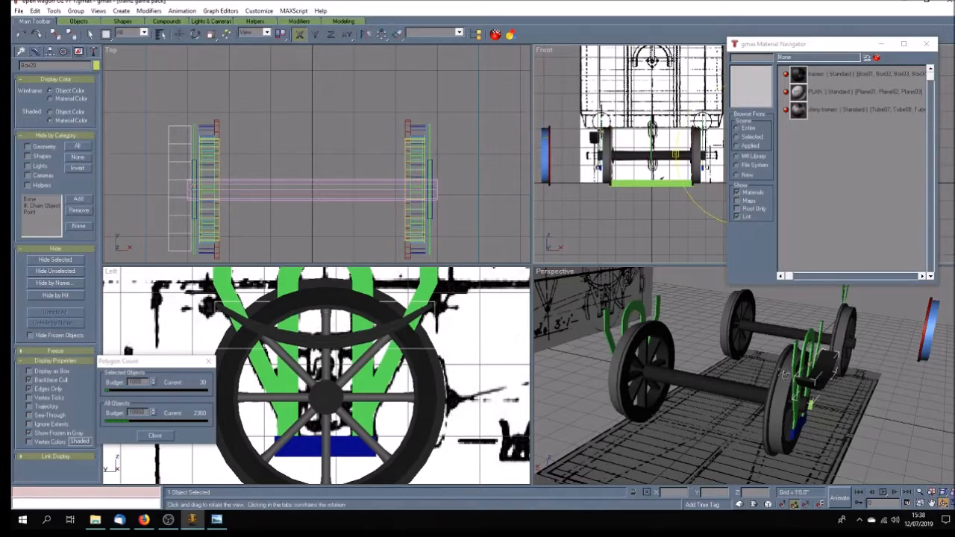
mouse_move(783, 380)
mouse_down()
mouse_move(743, 371)
mouse_move(766, 397)
mouse_move(753, 401)
mouse_up()
click(949, 504)
mouse_move(540, 386)
mouse_down()
mouse_move(583, 400)
mouse_move(558, 396)
mouse_move(571, 415)
mouse_move(532, 399)
mouse_up()
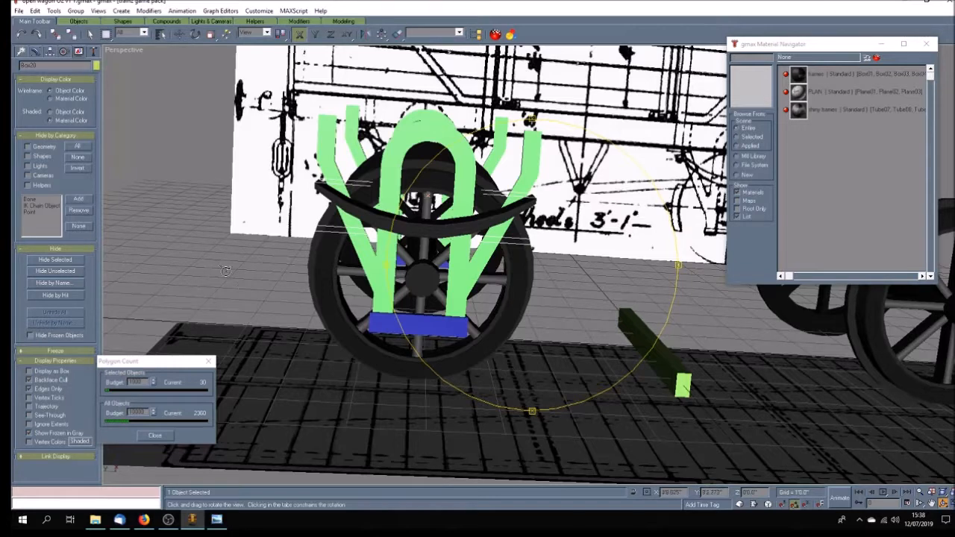
drag(226, 264, 228, 277)
click(90, 35)
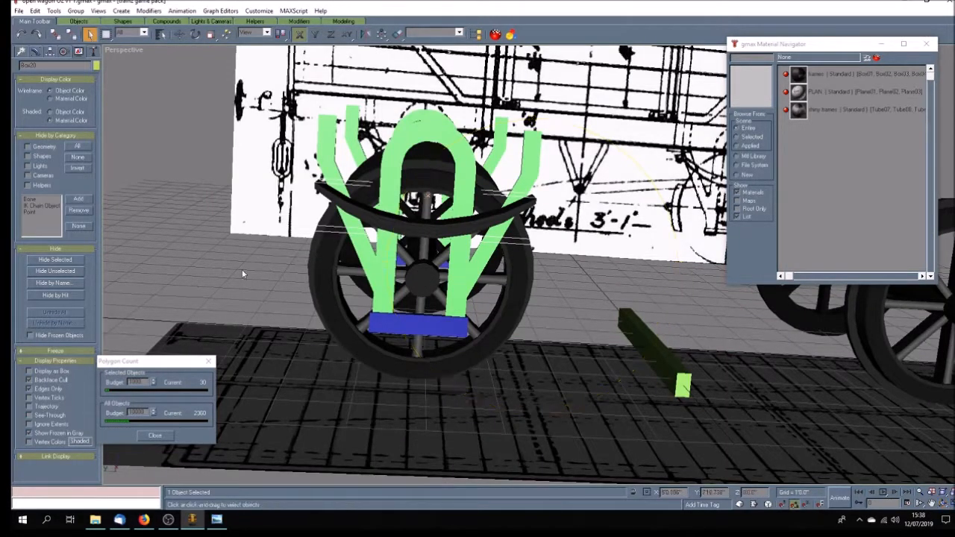
Step: Hide everything except the side-view drawing plane and save the scene
click(264, 206)
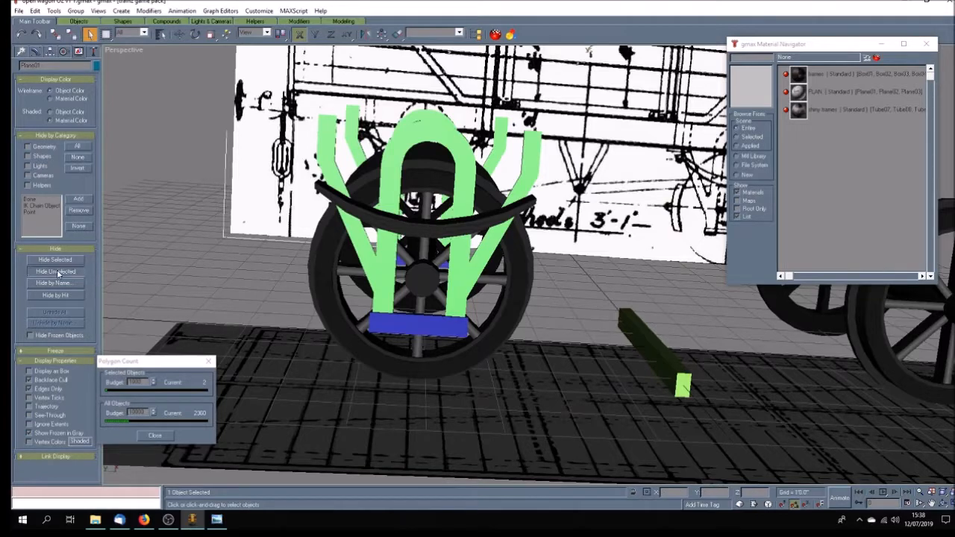
click(56, 271)
click(17, 11)
click(25, 59)
Step: Save the scene as open wagon O2 v1 2.gmax, replacing the existing file of that name
click(21, 12)
click(22, 73)
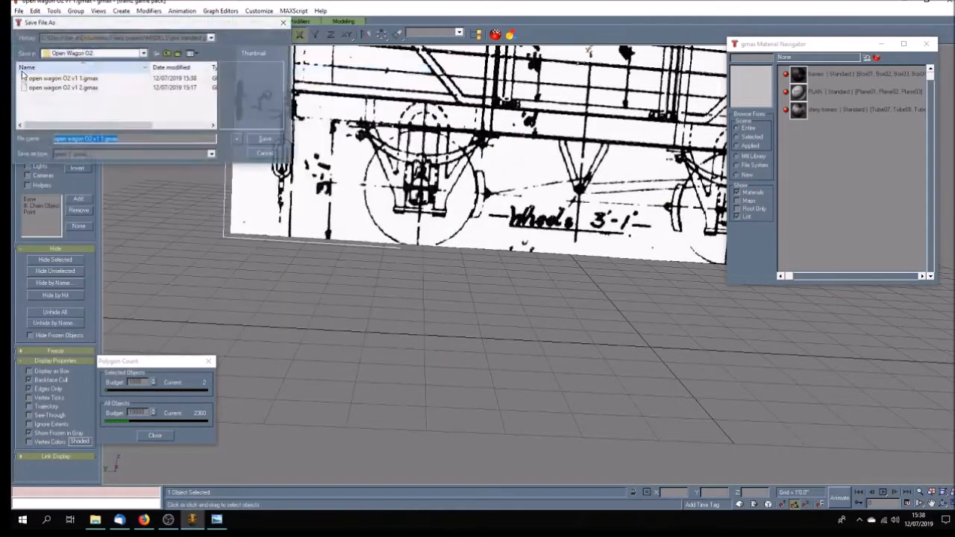
click(75, 88)
click(265, 141)
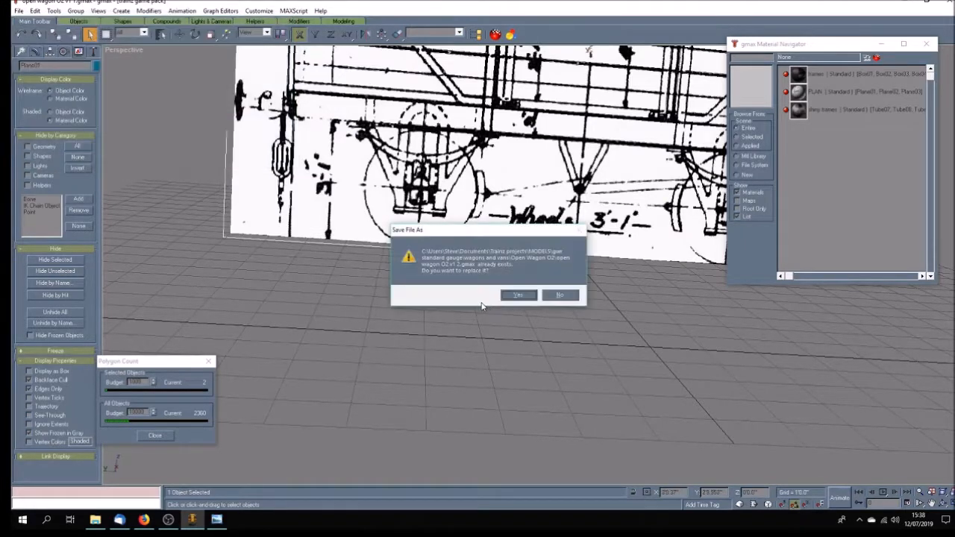
click(519, 295)
Step: Compare the axlebox in the wagon photo with its outline on the side drawing, enlarged in the Left view
click(216, 519)
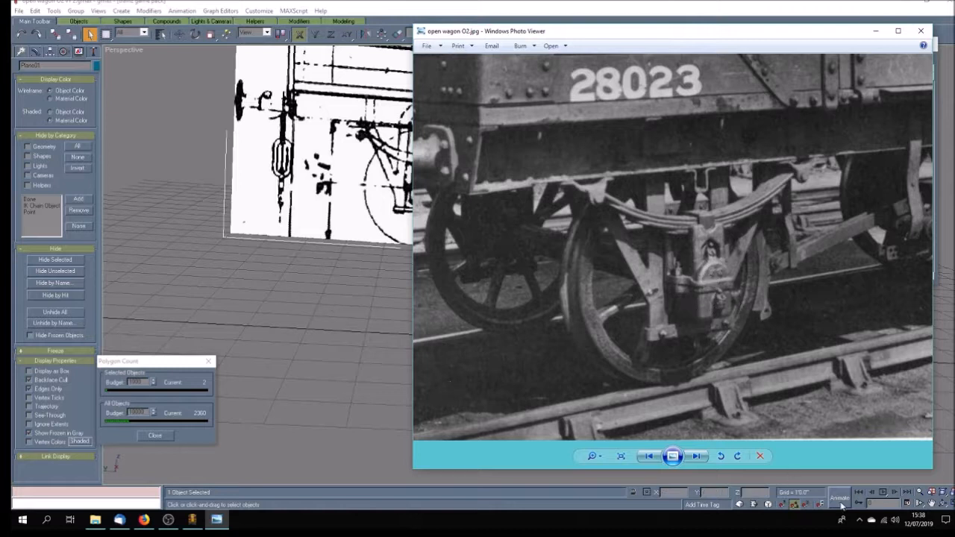
click(931, 504)
drag(333, 310, 365, 351)
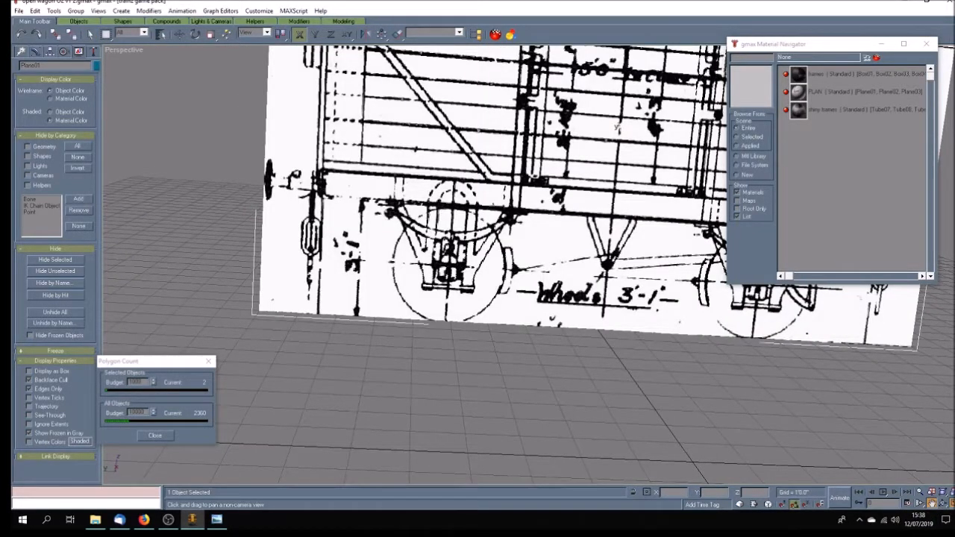
click(949, 504)
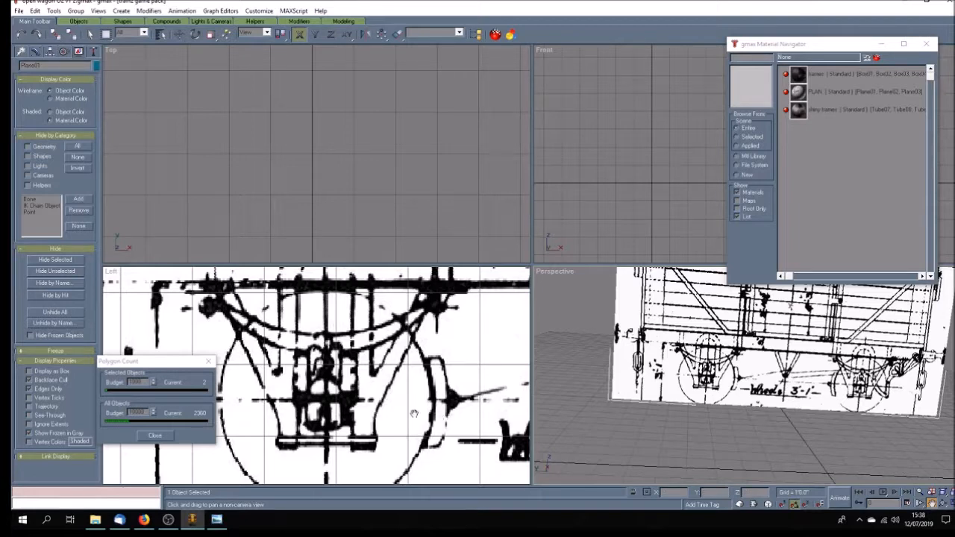
drag(382, 393, 410, 329)
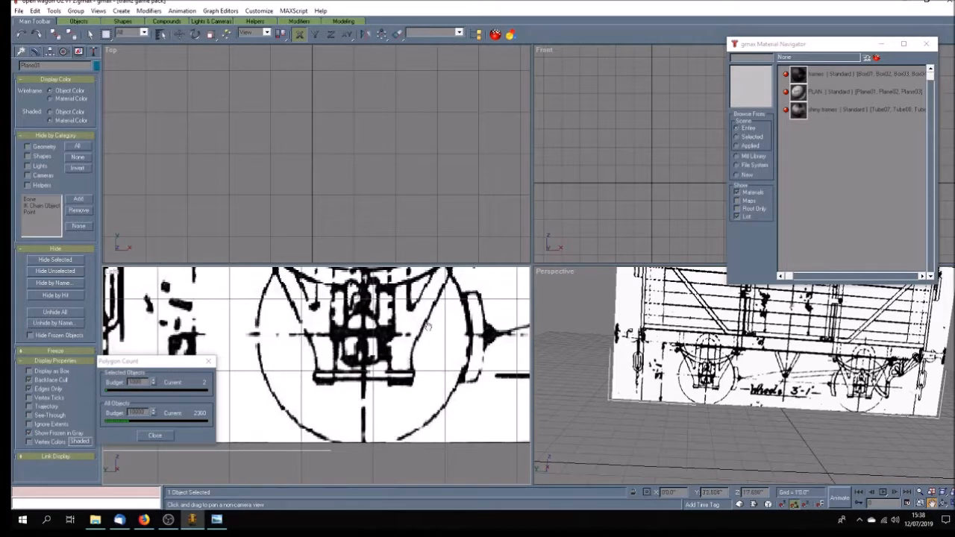
click(949, 504)
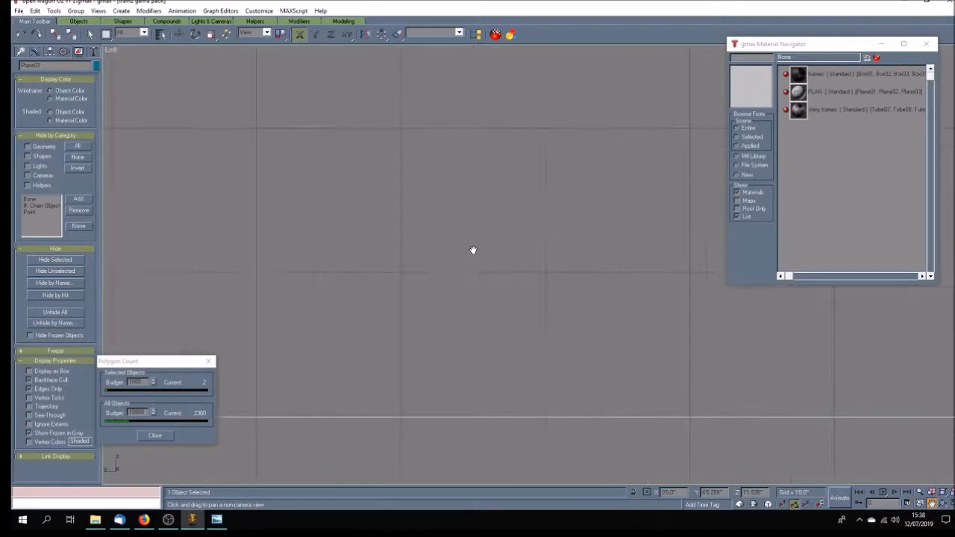
drag(473, 250, 413, 281)
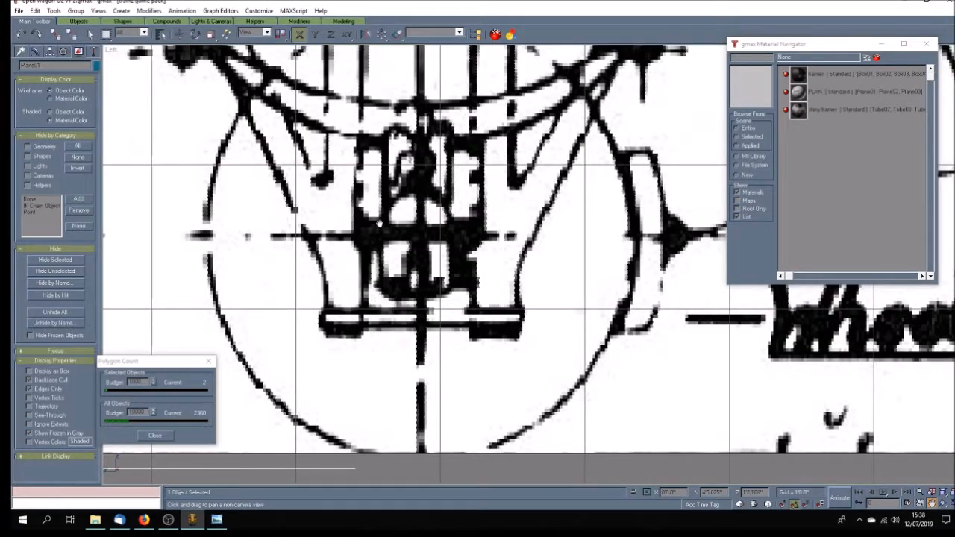
click(221, 522)
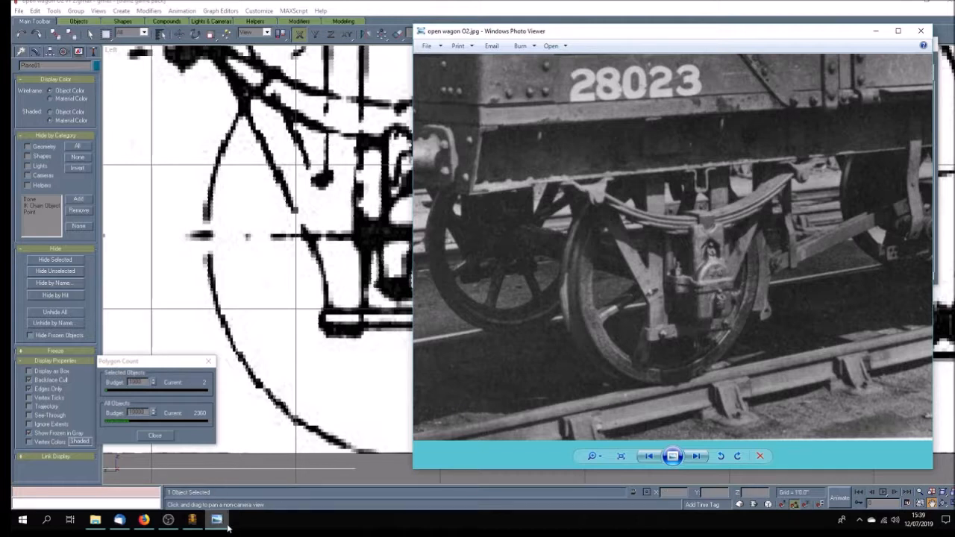
click(220, 525)
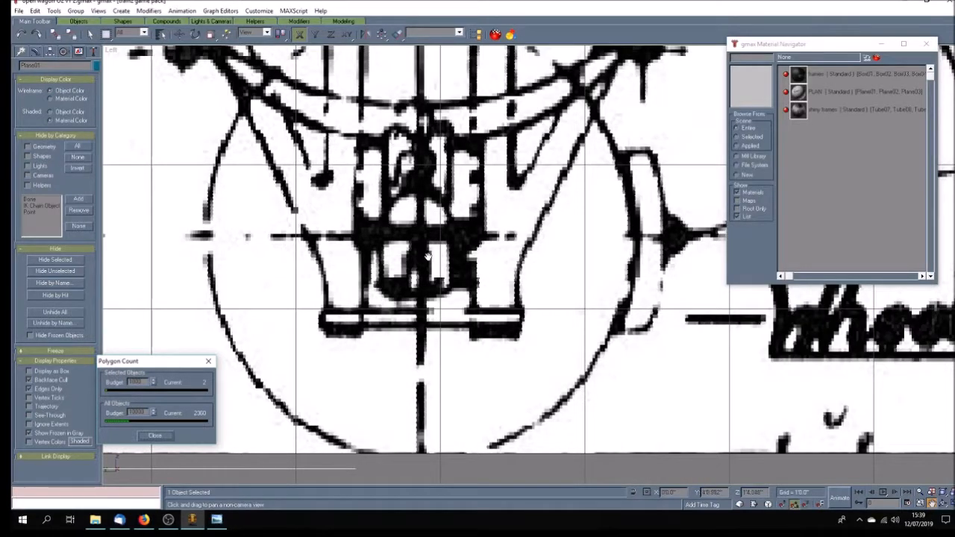
Step: Draw a box over the lower axlebox on the drawing, about 5.5 inches long, 6 inches wide and 3.7 inches high
click(21, 52)
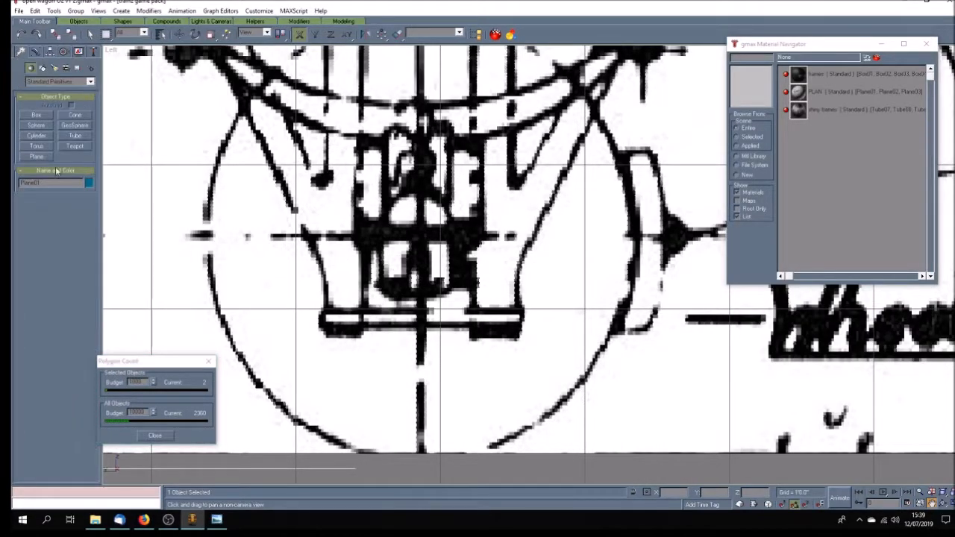
click(36, 116)
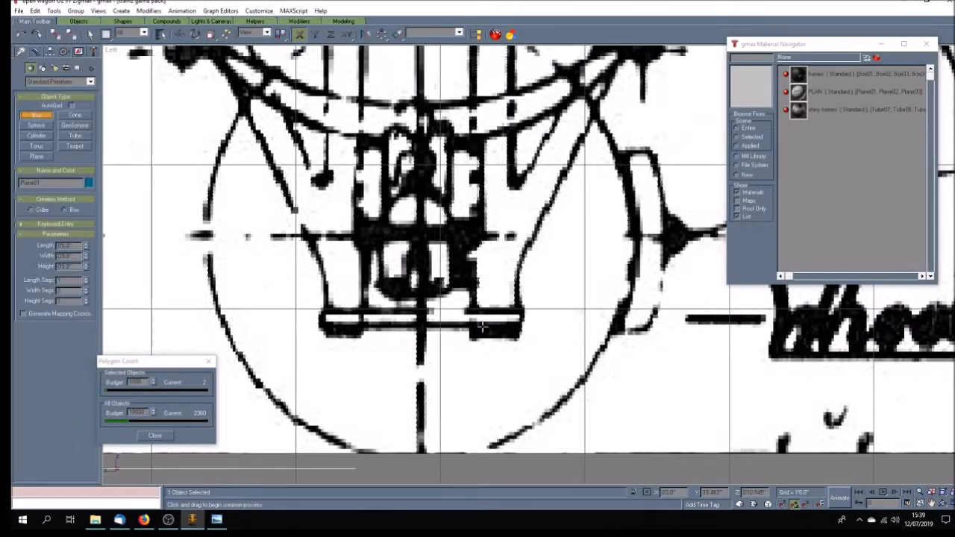
drag(380, 227, 451, 295)
click(475, 250)
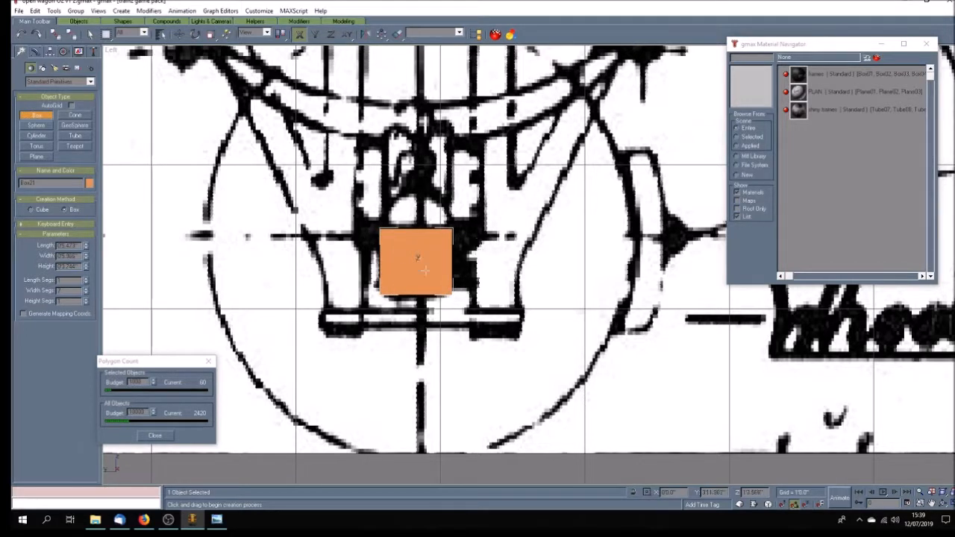
Step: Set both the width and the length of the axlebox box to 6 inches
click(69, 256)
text(6)
key(Return)
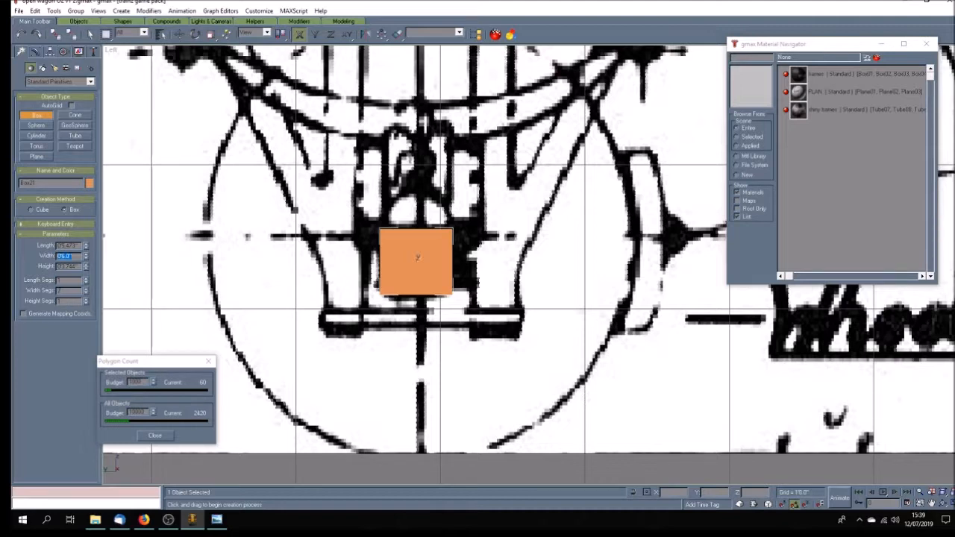
click(66, 245)
text(6)
key(Return)
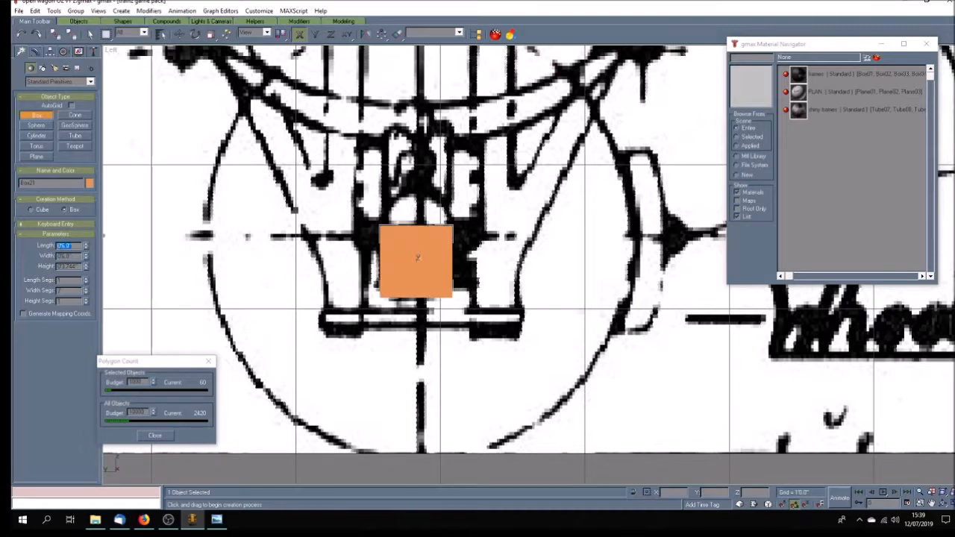
Step: Check the axlebox's proportions in the wagon photo and try a box width of 5.5 inches
click(216, 520)
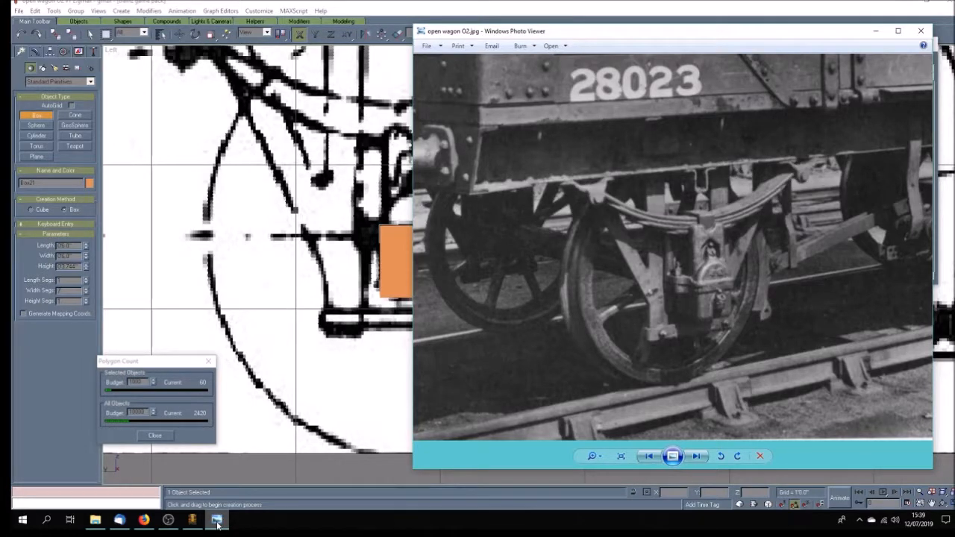
click(216, 520)
double_click(64, 255)
text(5.5)
key(Return)
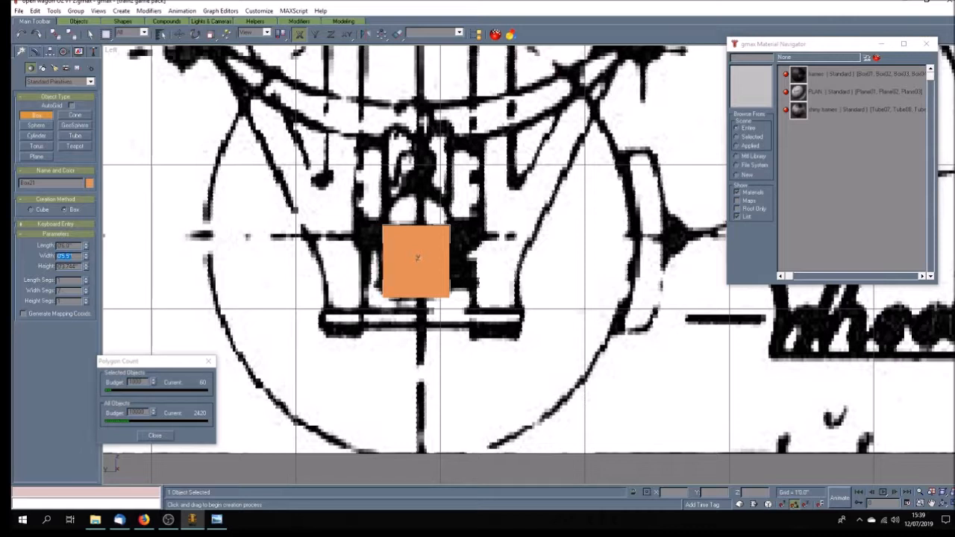
click(86, 254)
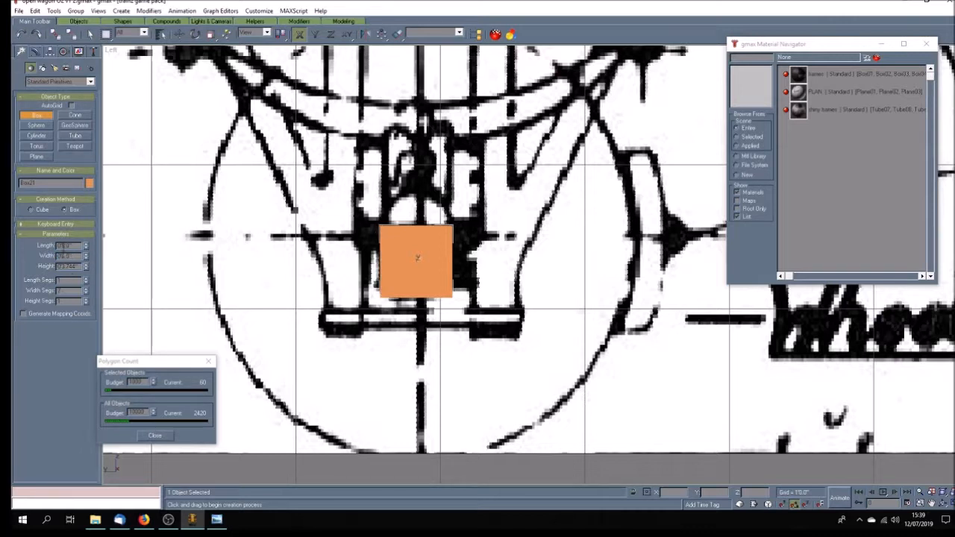
Step: Set the axlebox box's length to 5.5 inches and finish creating boxes
double_click(64, 246)
text(5.5)
key(Return)
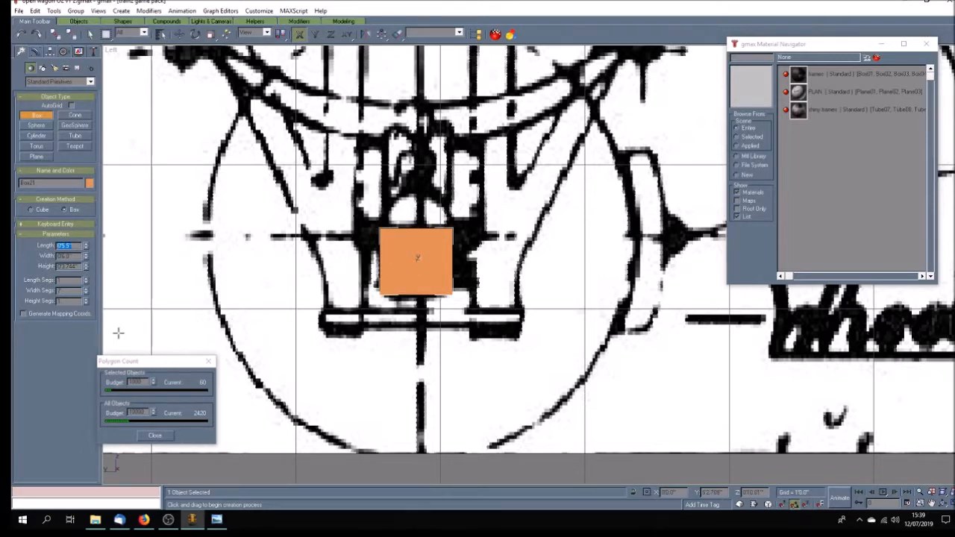
click(90, 34)
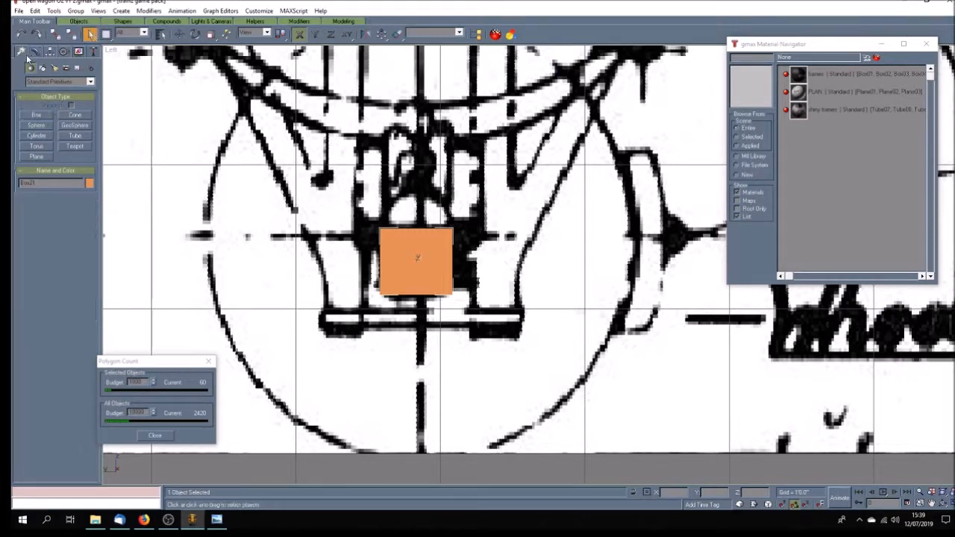
Step: Draw a cylinder centred on the upper edge of the axlebox box, with a radius of about 10 inches
click(36, 135)
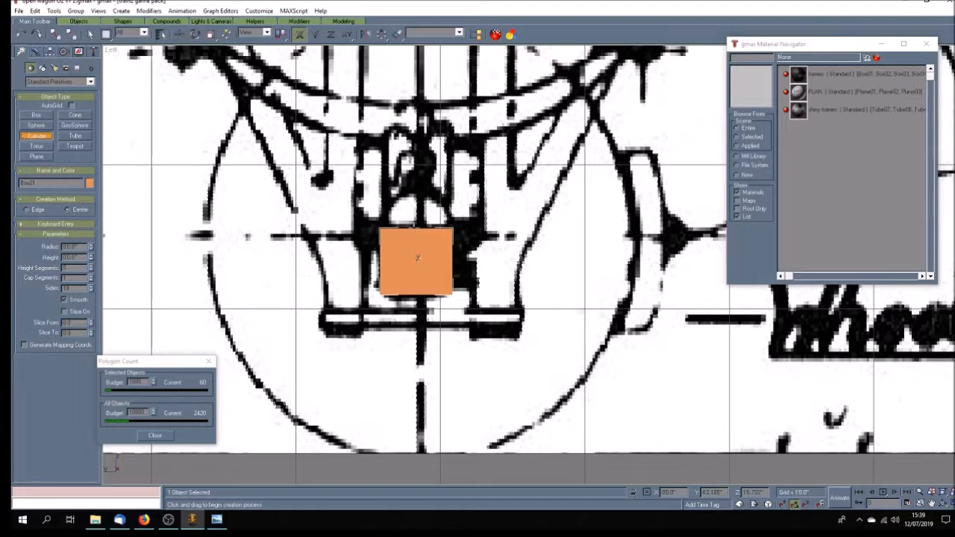
drag(414, 227, 526, 175)
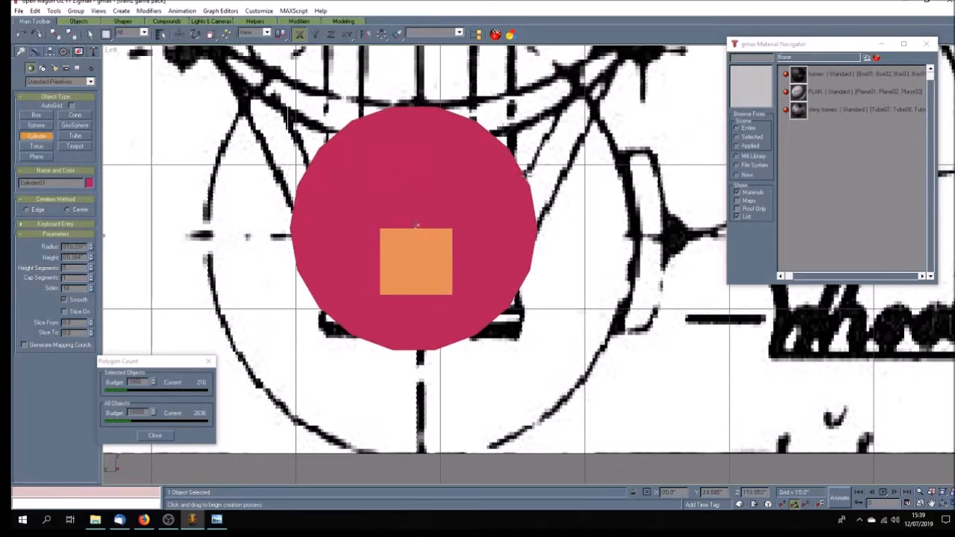
click(424, 163)
Step: Set the cylinder to 24 sides and a single height segment
click(90, 287)
click(90, 286)
click(90, 287)
click(90, 286)
click(91, 286)
click(91, 287)
click(91, 286)
click(91, 289)
click(91, 289)
Step: Set the cylinder's radius to 3 inches to match the rounded top of the axlebox
double_click(74, 246)
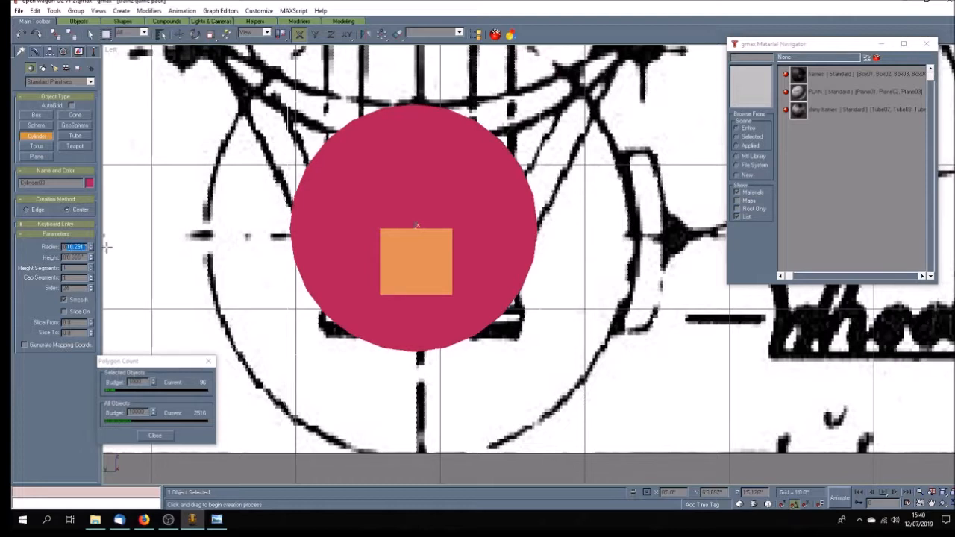
text(3)
key(Return)
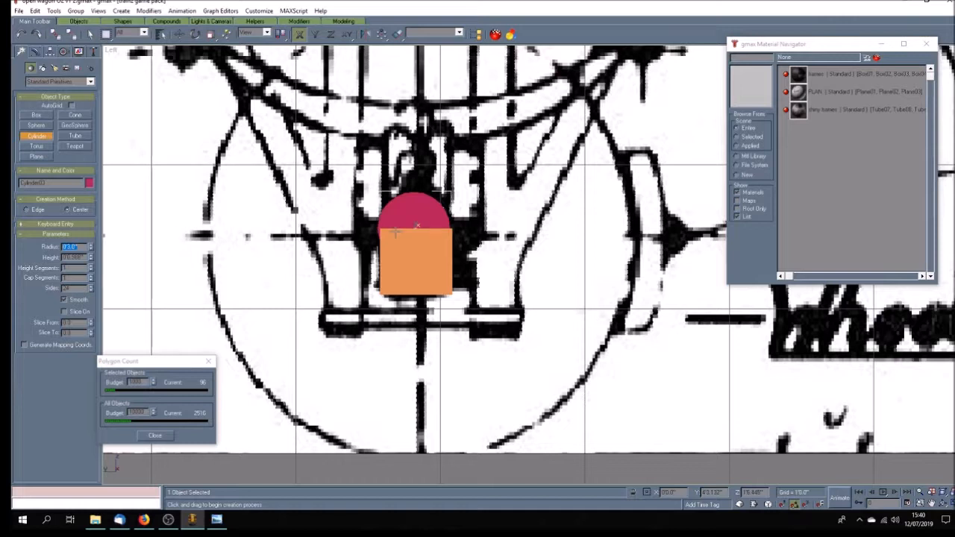
Step: Select the axlebox box and set its height to 4 inches
key(w)
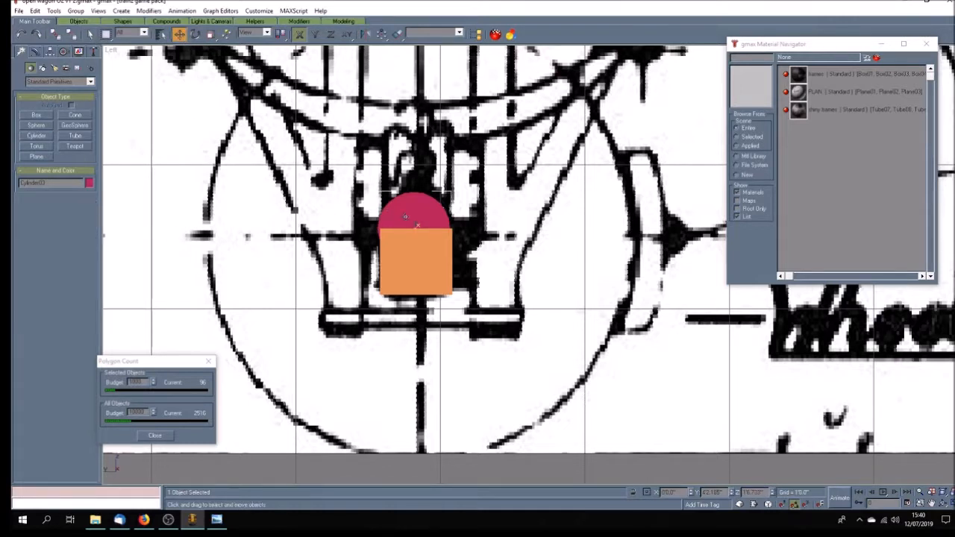
click(403, 291)
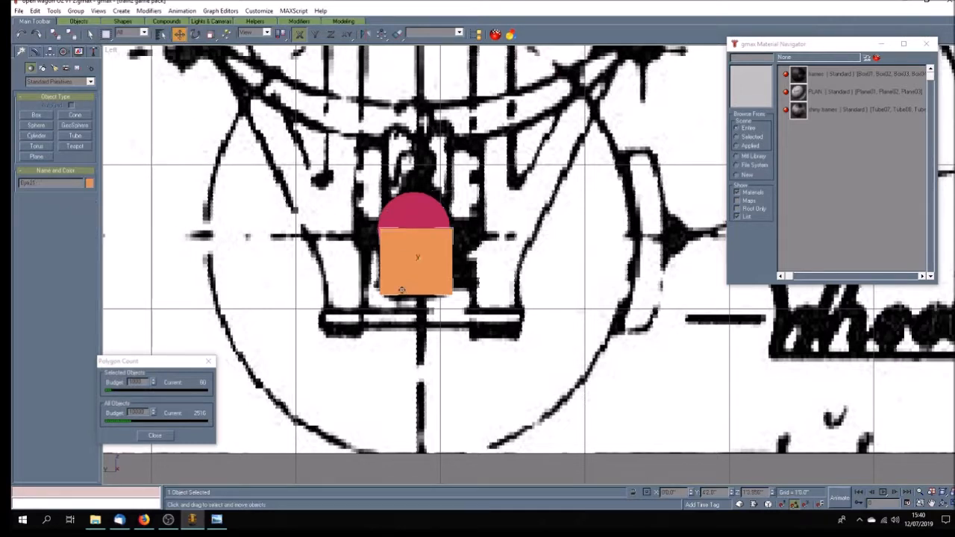
click(34, 51)
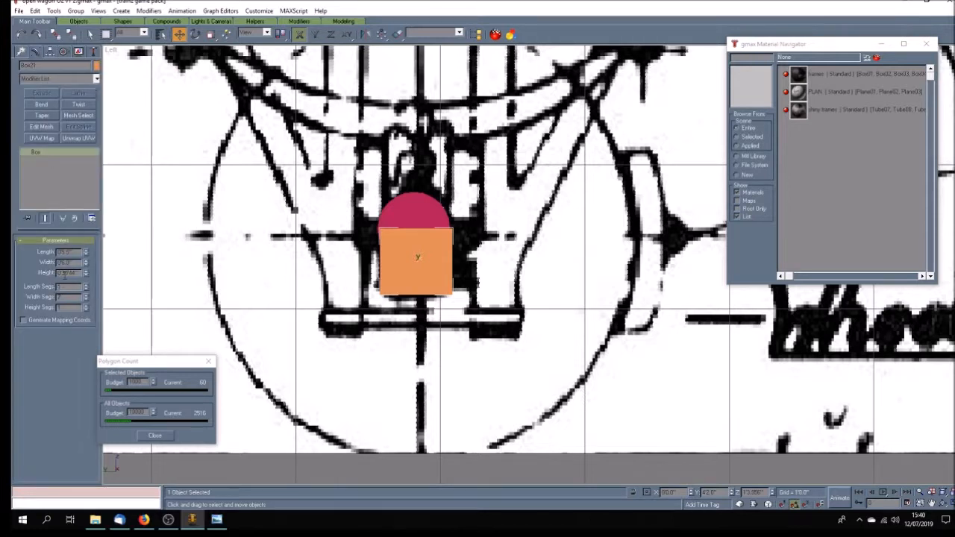
drag(65, 273, 98, 273)
text(4.0)
Step: Select the cylinder and set its height to 4 inches
click(397, 216)
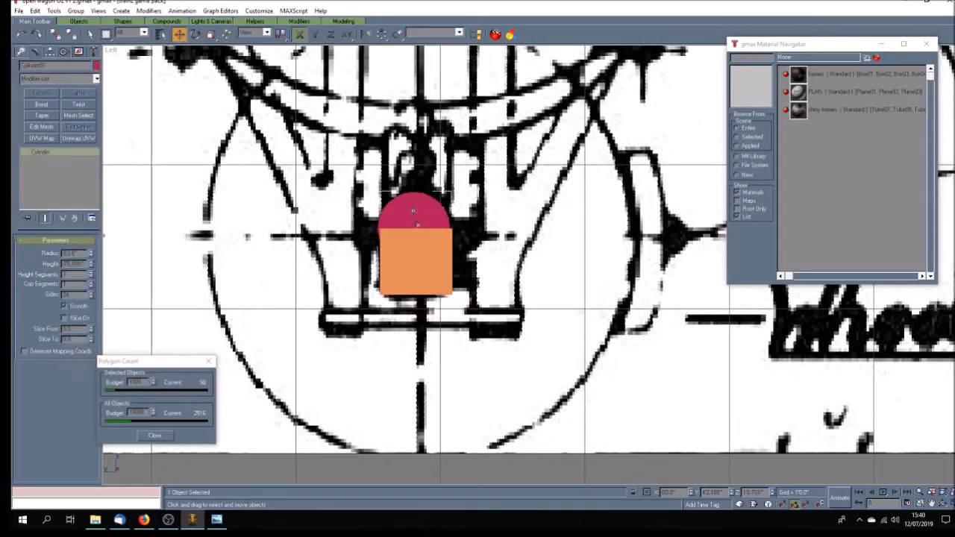
drag(66, 264, 106, 267)
text(0.4)
key(Return)
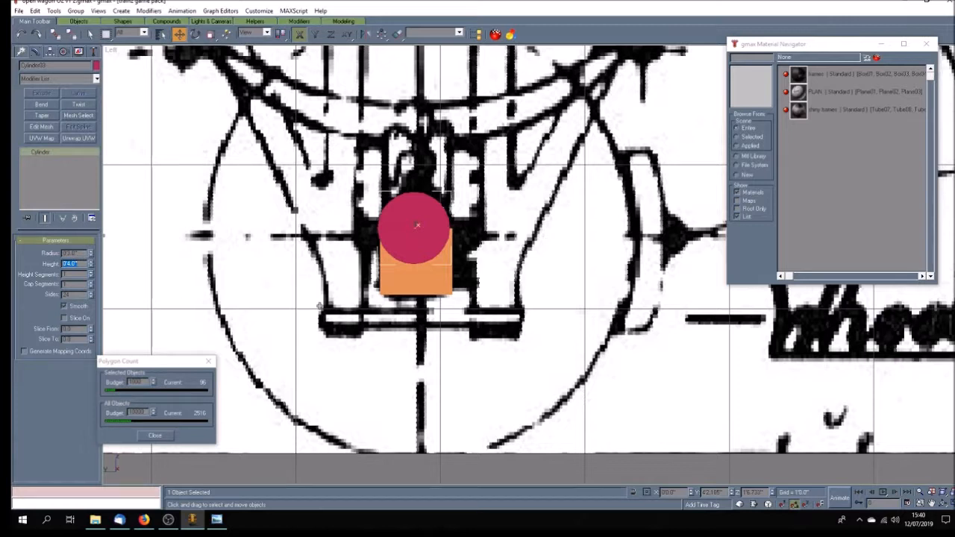
Step: Shift the cylinder slightly sideways in the Left view to line it up with the box's vertical edges
click(89, 34)
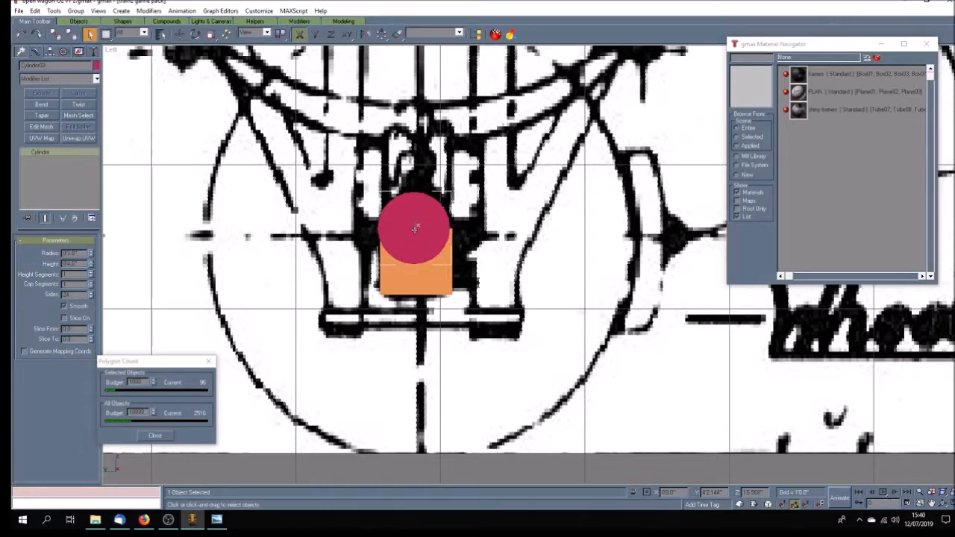
key(w)
drag(409, 235, 412, 236)
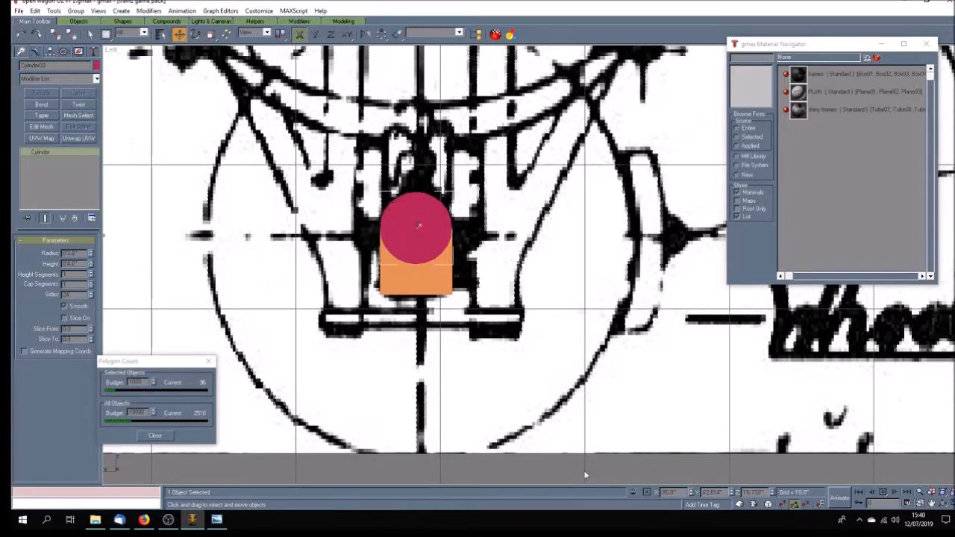
Step: Check the axlebox in the wagon photo and turn on see-through display for the cylinder
click(216, 520)
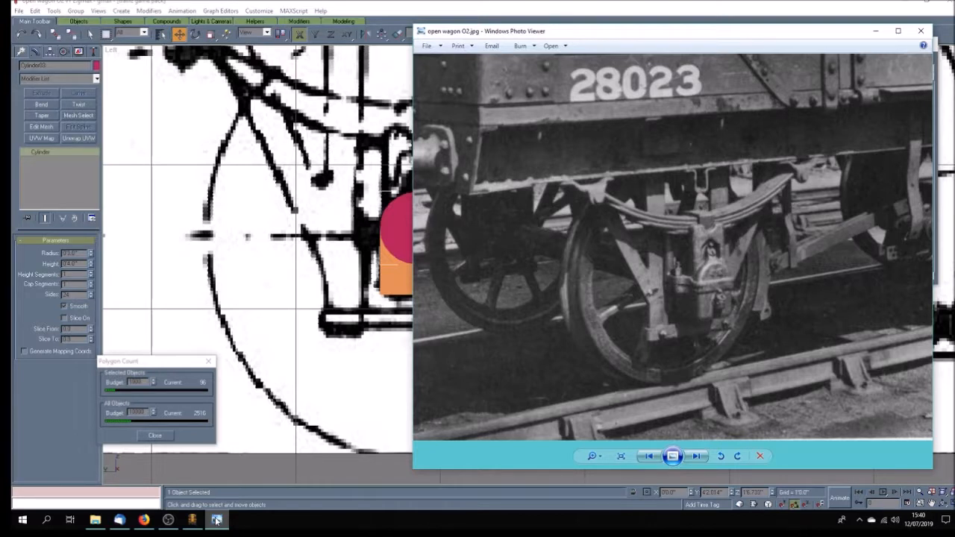
click(217, 520)
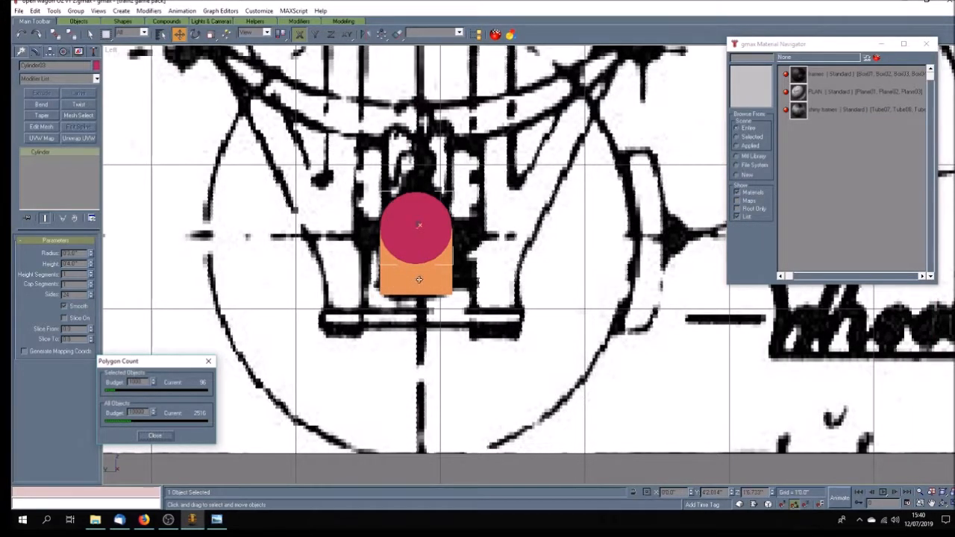
key(alt+x)
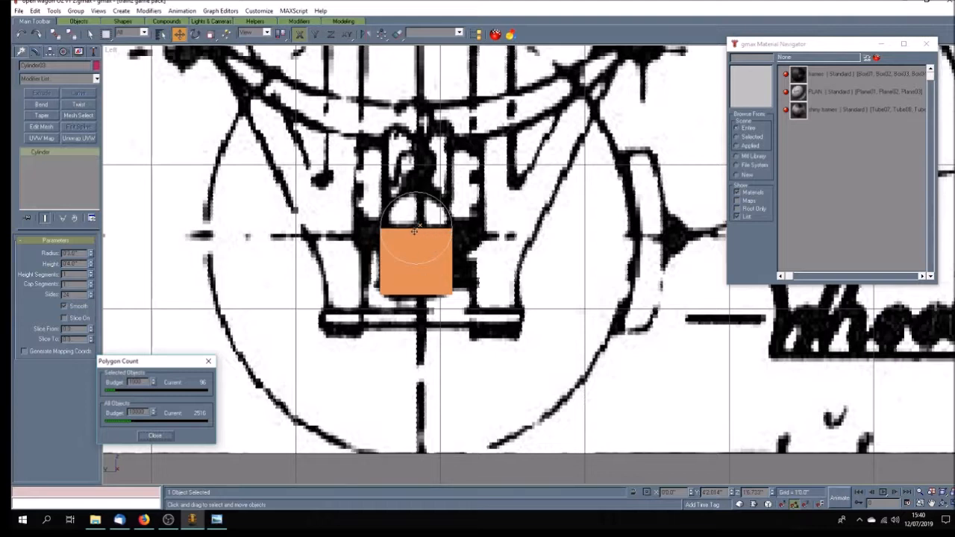
Step: Draw a circle spline beside the axlebox in the Left view and set its radius to 3 inches
click(21, 52)
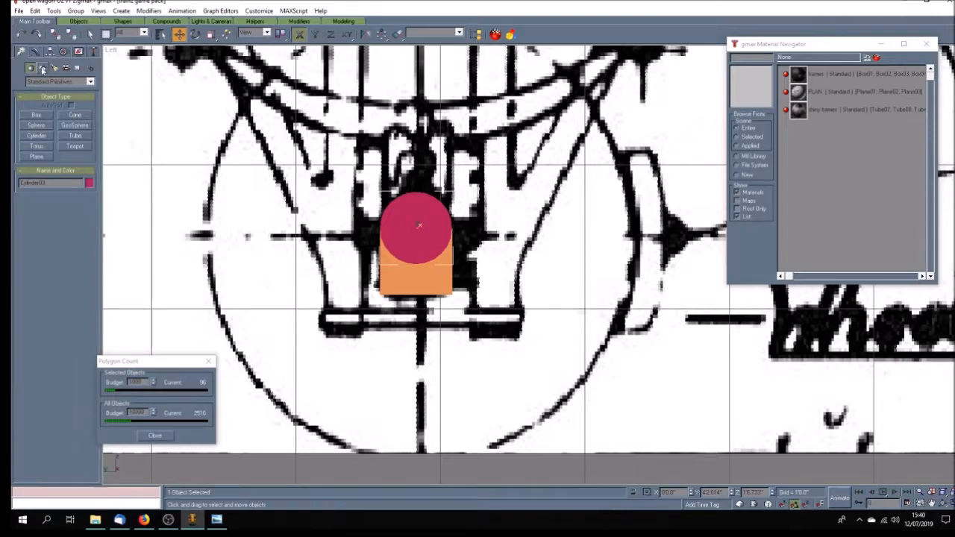
click(42, 68)
click(36, 133)
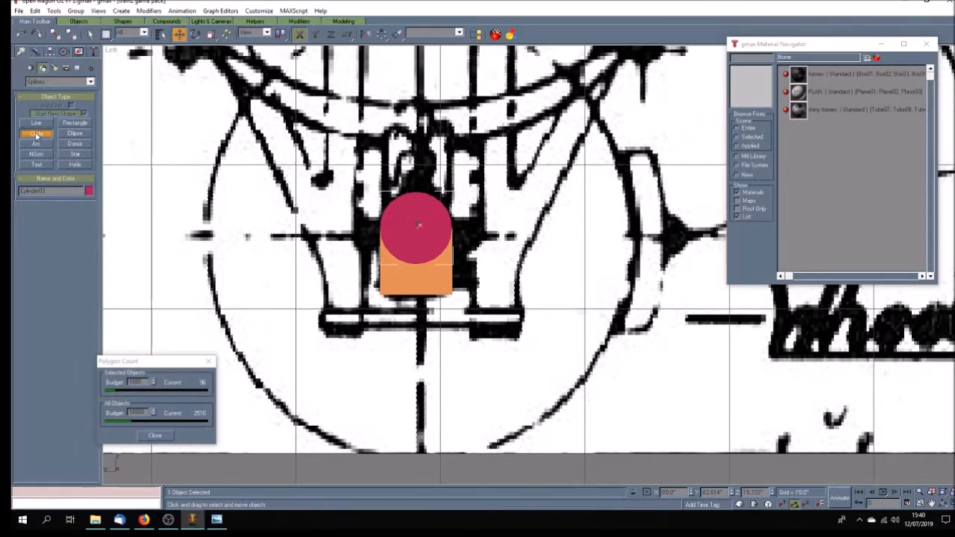
drag(496, 228, 573, 313)
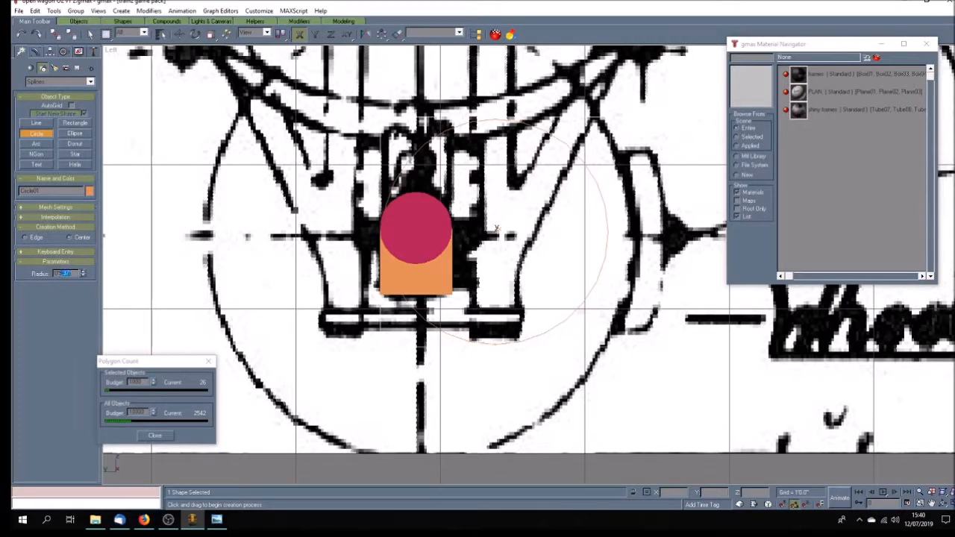
key(Return)
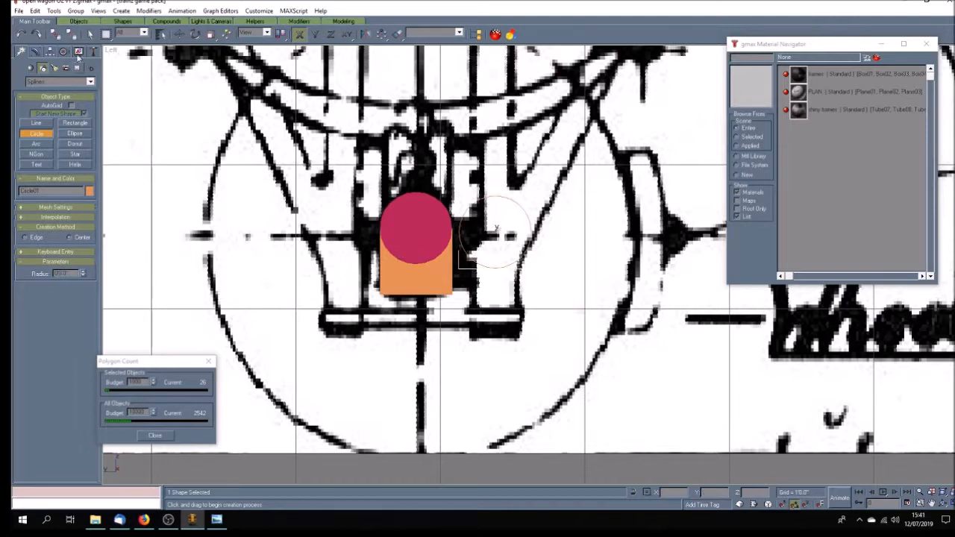
Step: Delete the cylinder from the top of the axlebox
click(90, 35)
click(415, 209)
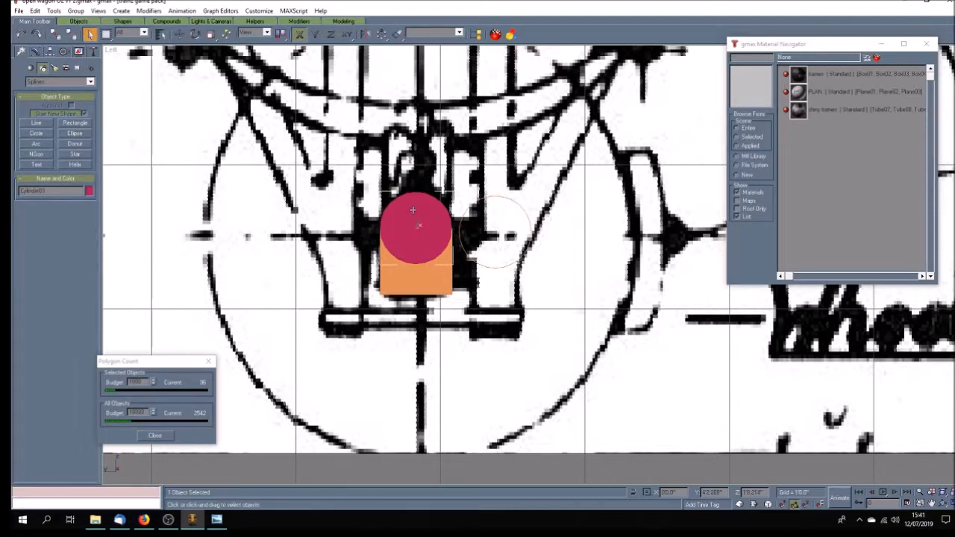
key(Delete)
Step: Align the circle's centre with the box's centre along the X position only
click(460, 238)
click(397, 35)
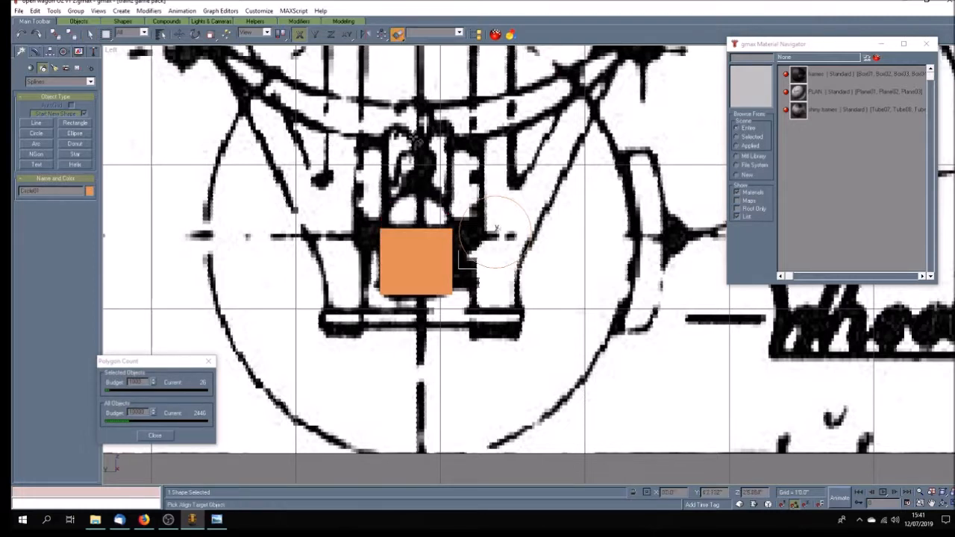
click(448, 277)
click(419, 201)
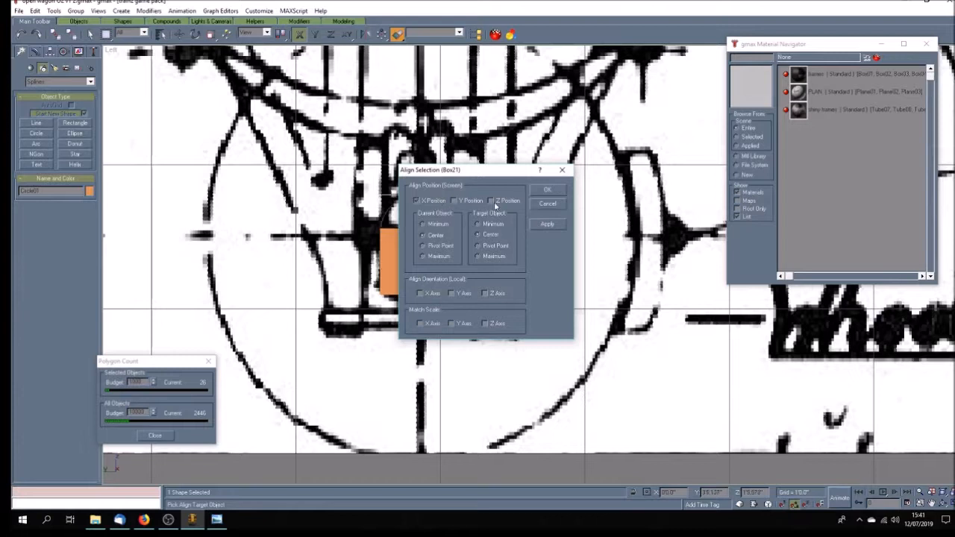
click(547, 189)
Step: Show the Left view in wireframe and move the circle up until its centre meets the box's upper edge
right_click(111, 49)
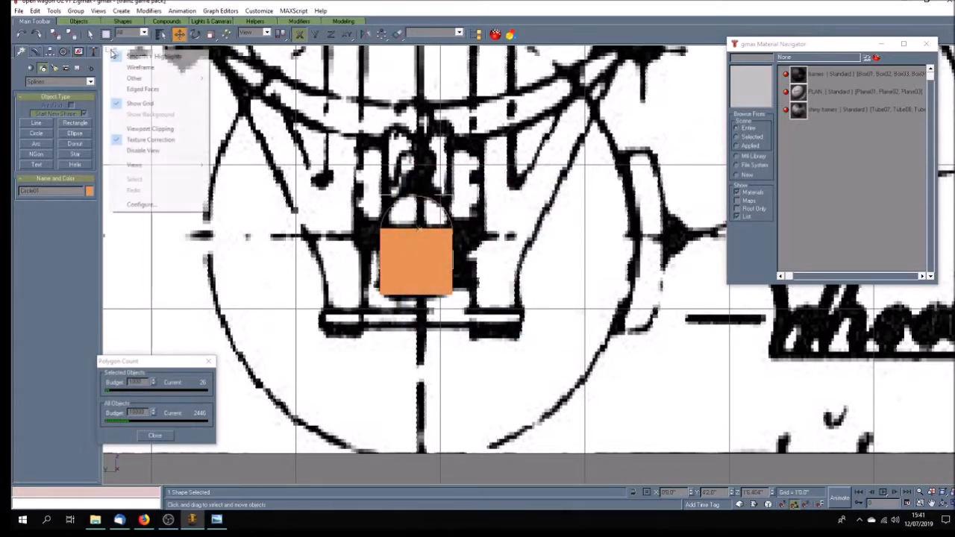
click(134, 67)
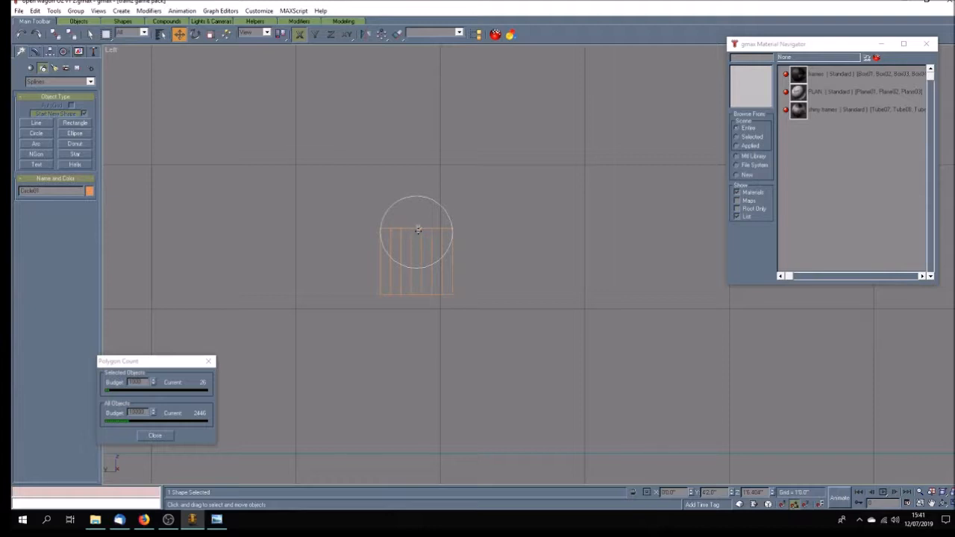
key(F6)
drag(417, 229, 417, 224)
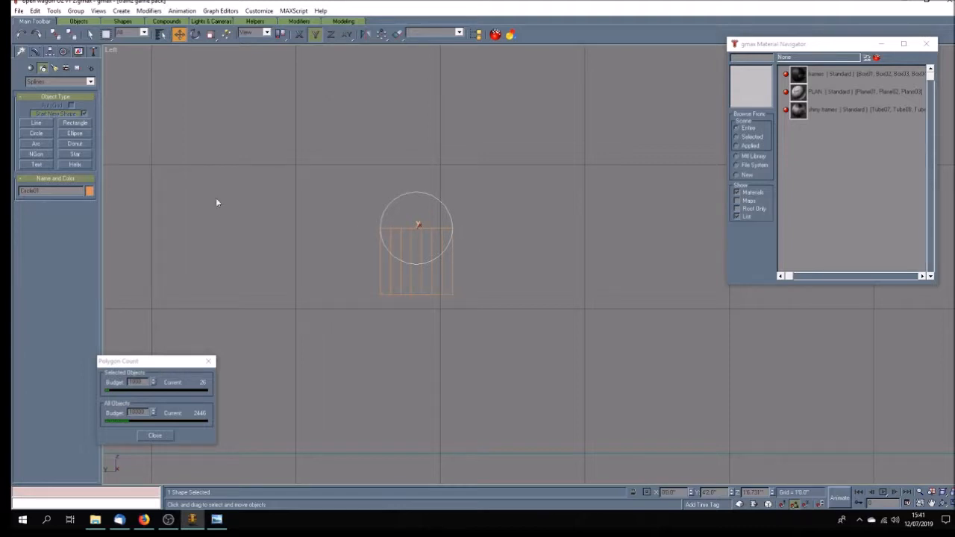
Step: Convert the circle to an editable spline and delete its two lower segments, keeping the upper half as an arch
click(35, 51)
right_click(35, 152)
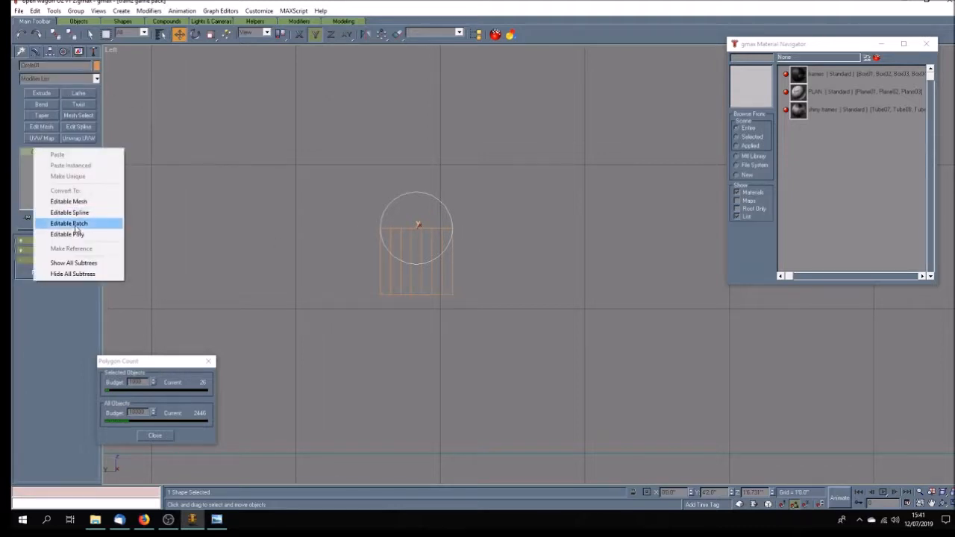
click(78, 212)
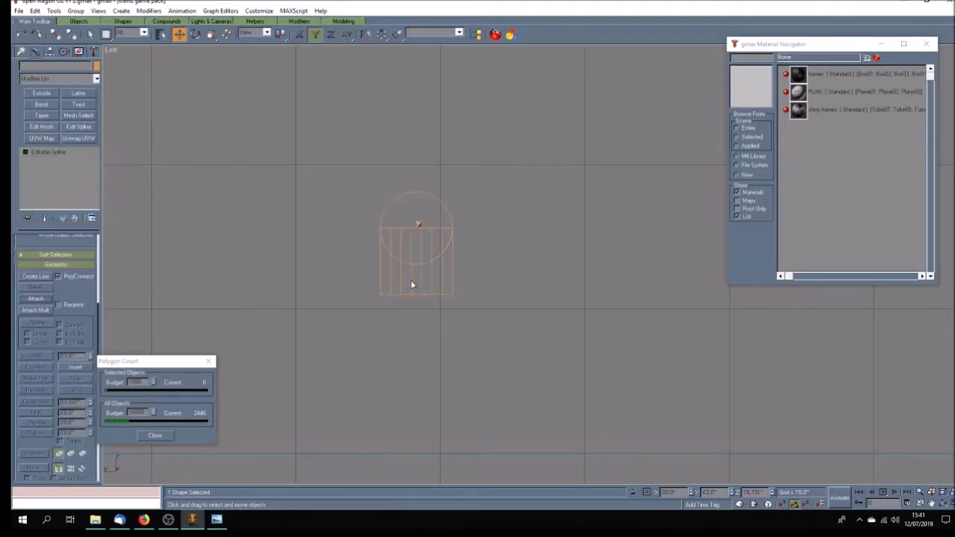
click(25, 152)
click(48, 168)
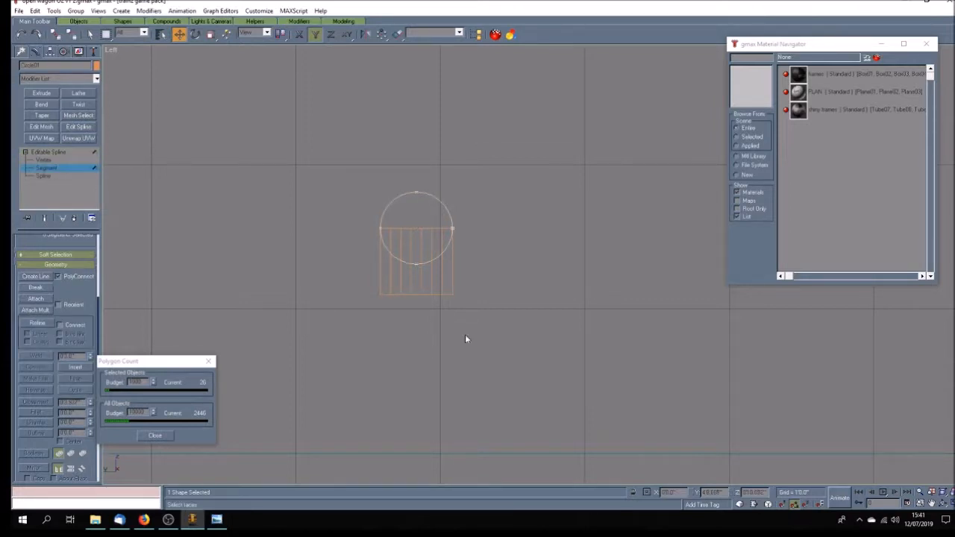
key(Delete)
click(443, 250)
key(Delete)
click(67, 152)
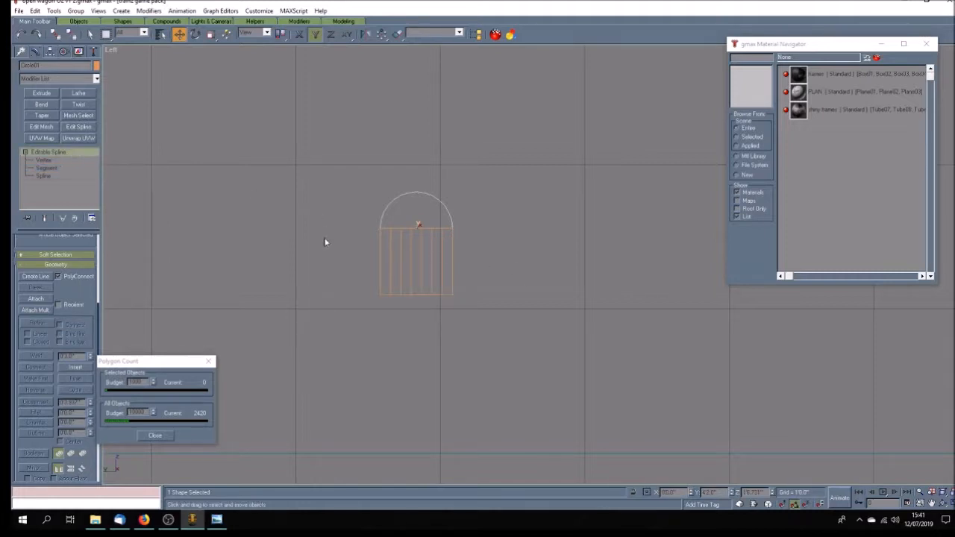
Step: Select the axlebox box and reduce its width segments to 1
click(421, 291)
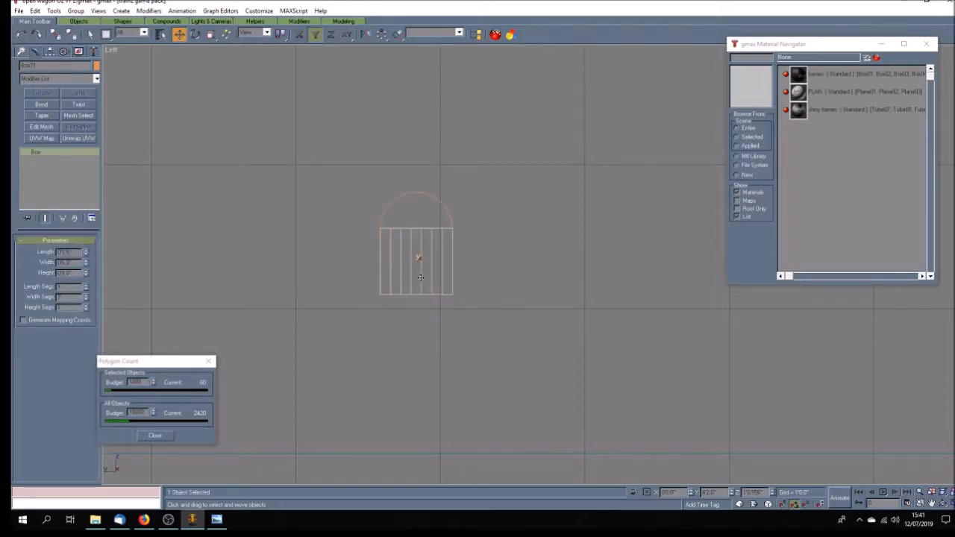
click(85, 299)
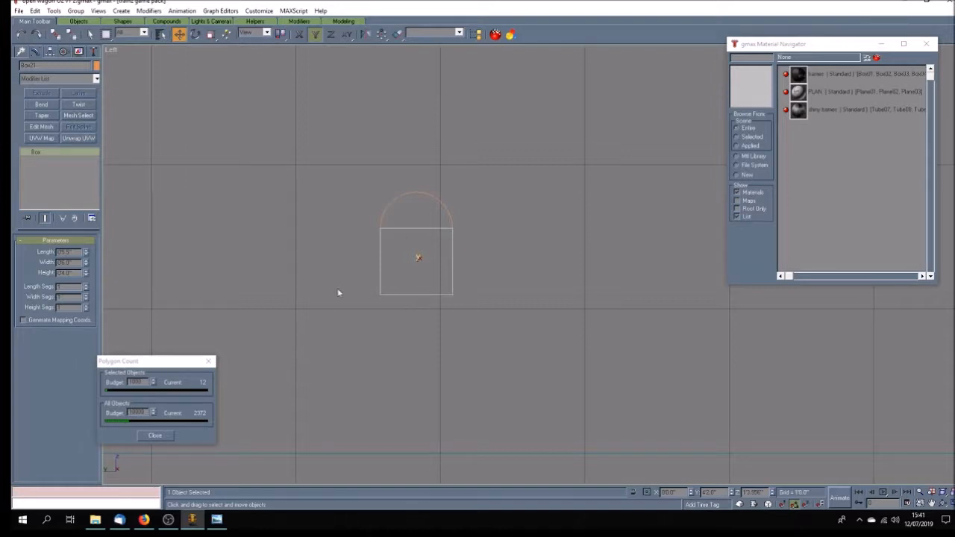
Step: Draw a rectangle spline over the box and set its width to 6 inches and its length to 5.5 inches
click(21, 52)
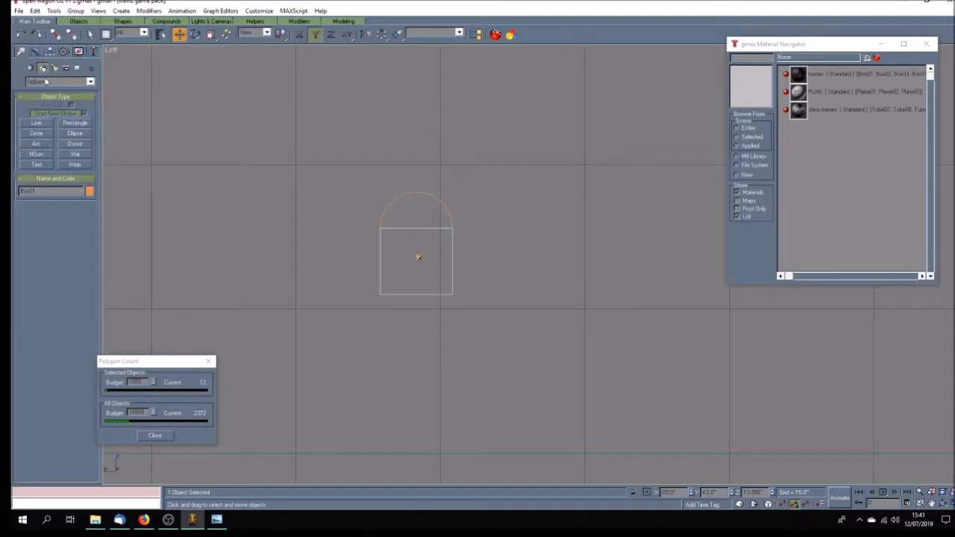
click(75, 122)
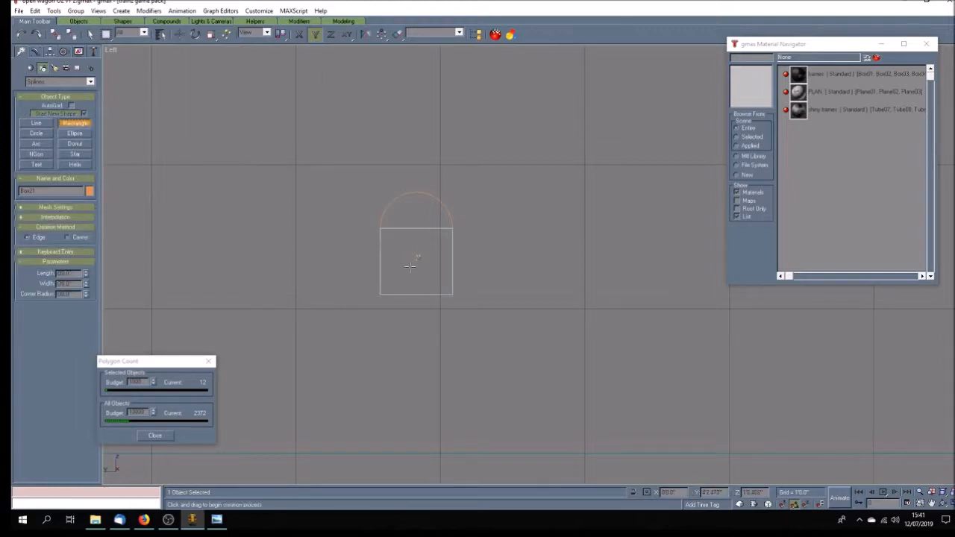
drag(380, 243, 452, 305)
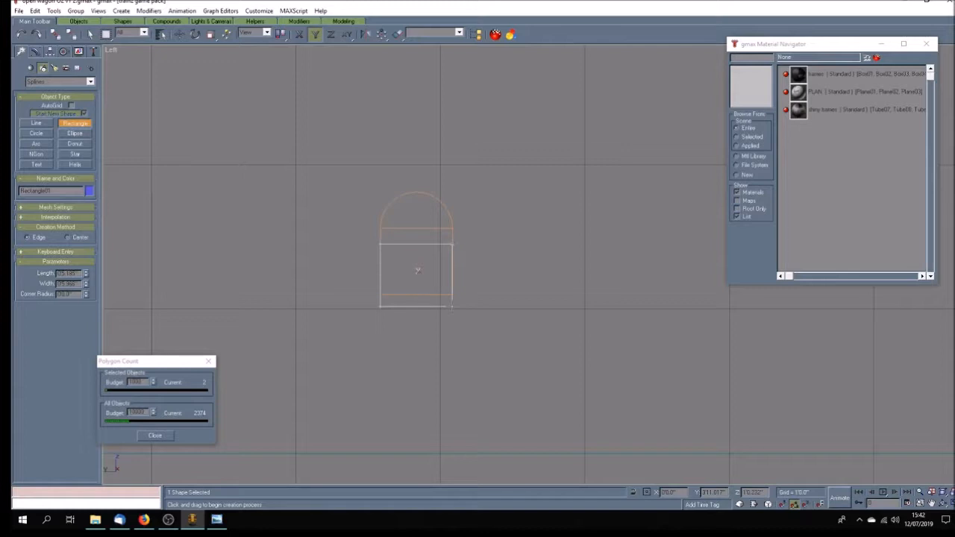
double_click(69, 284)
text(6)
key(Return)
double_click(66, 273)
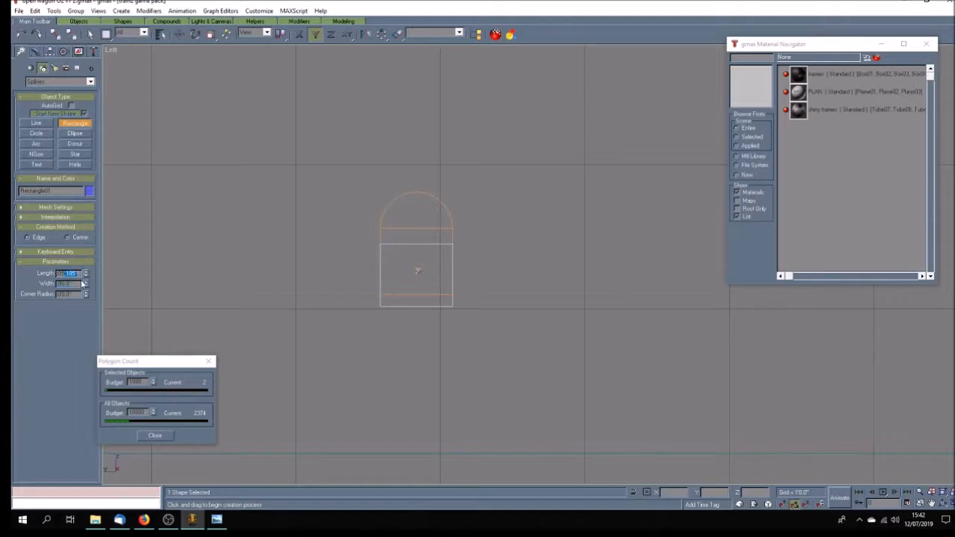
key(BackSpace)
text(.5)
key(Return)
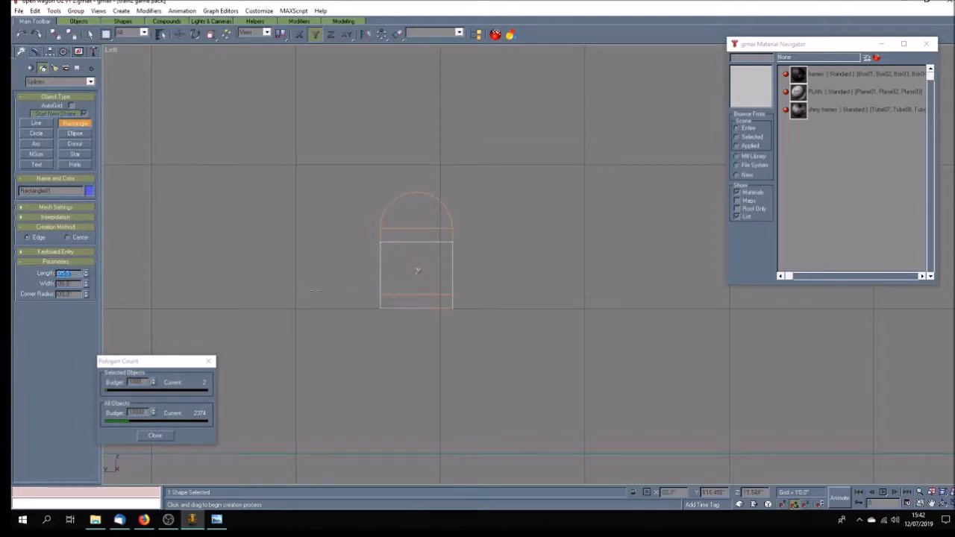
Step: Align the rectangle to the box so that their outlines coincide
click(397, 33)
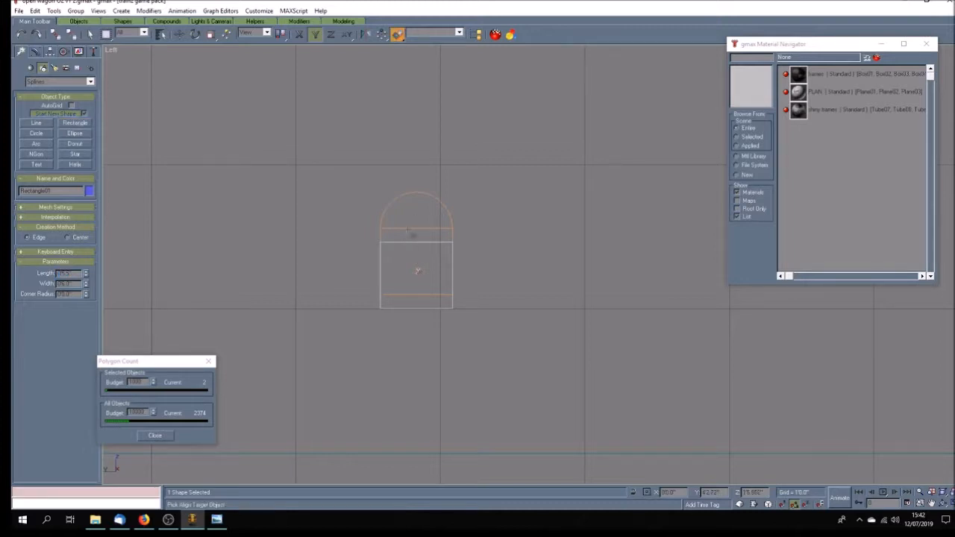
click(408, 231)
click(438, 203)
click(549, 191)
Step: Delete the axlebox box, leaving the rectangle spline in its place
click(457, 303)
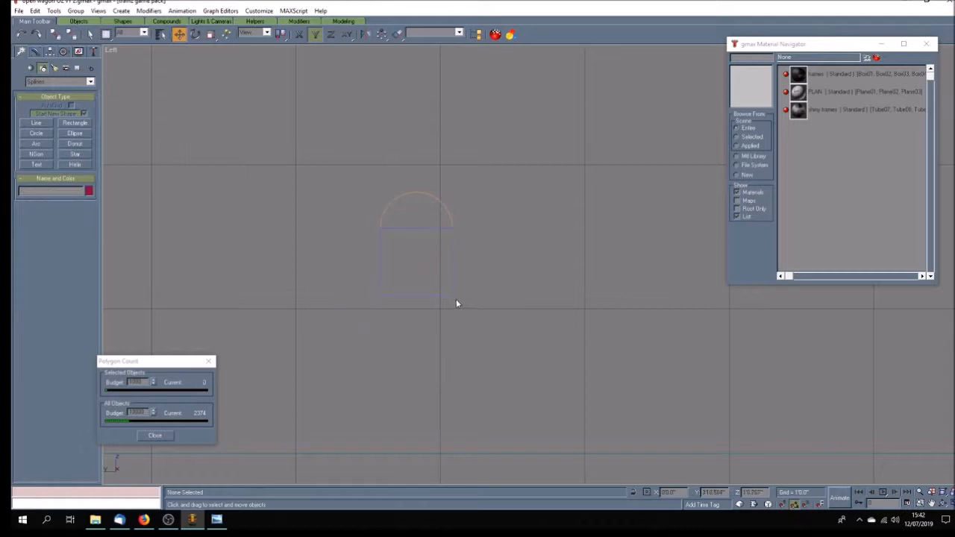
click(381, 261)
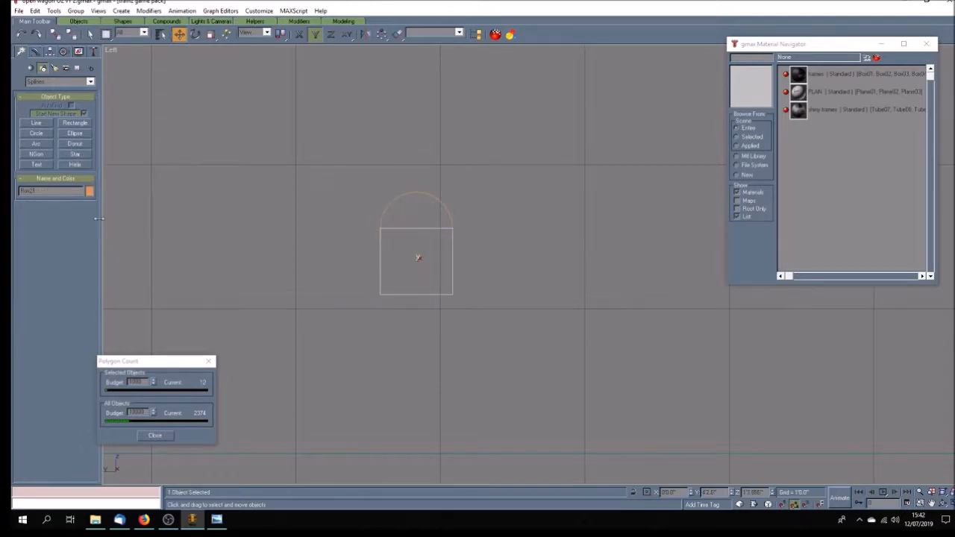
key(Delete)
Step: Convert the rectangle to an editable spline and delete its upper segment beneath the arch
click(381, 276)
click(35, 51)
right_click(67, 152)
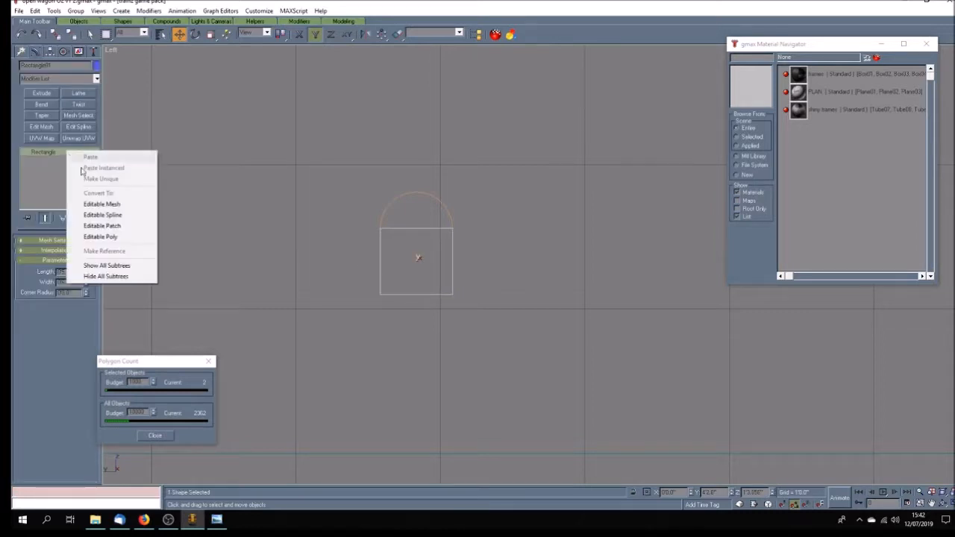
click(102, 215)
click(49, 168)
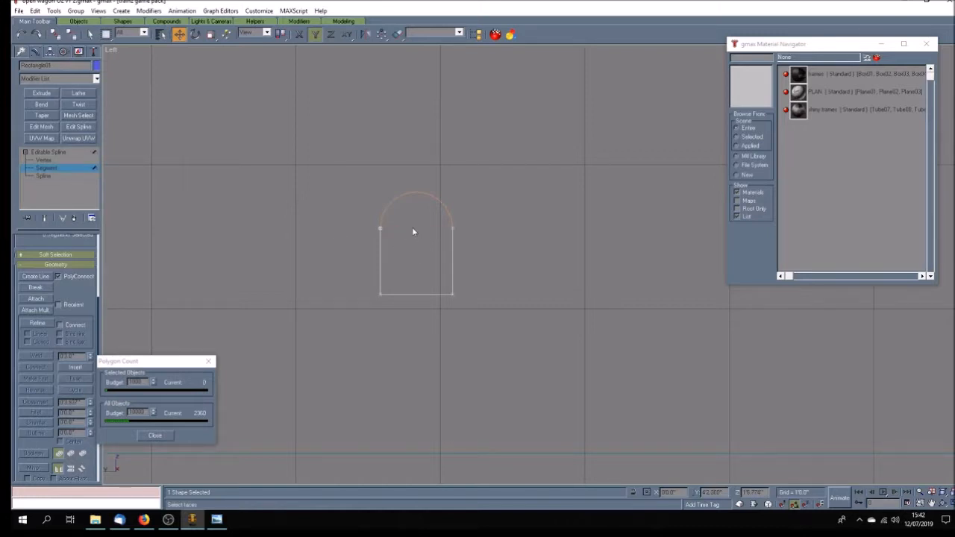
click(77, 153)
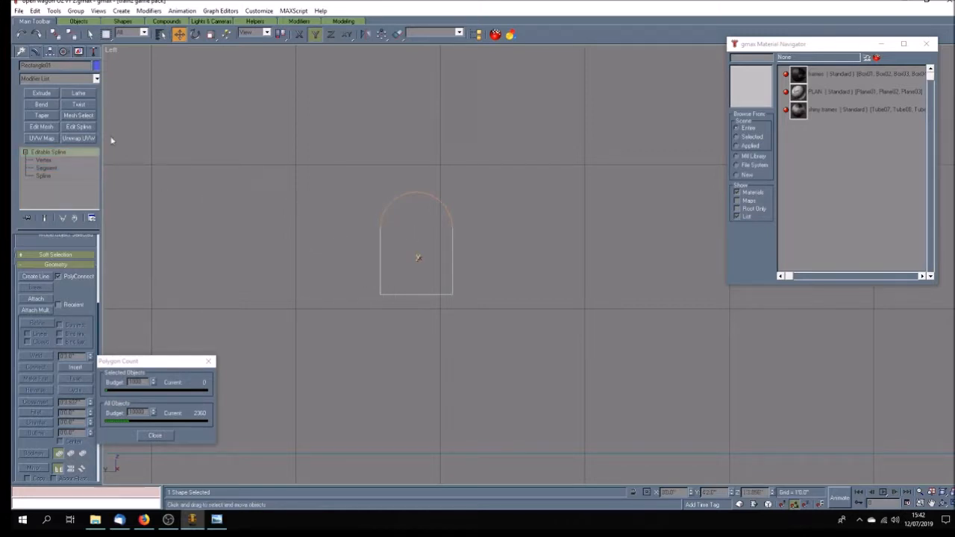
Step: Attach the arch to the open rectangle and weld the vertices at the two joints between them
click(38, 299)
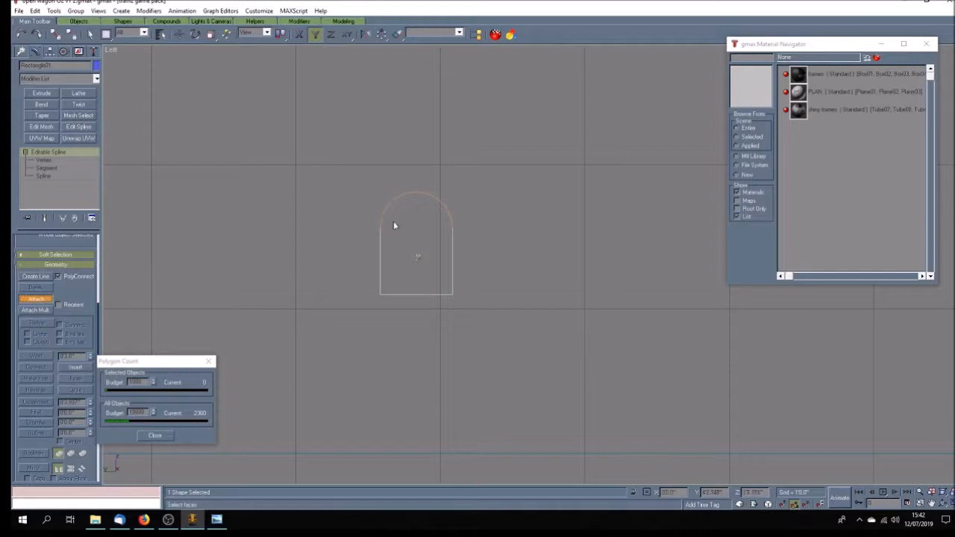
click(38, 299)
click(43, 160)
drag(326, 202, 477, 240)
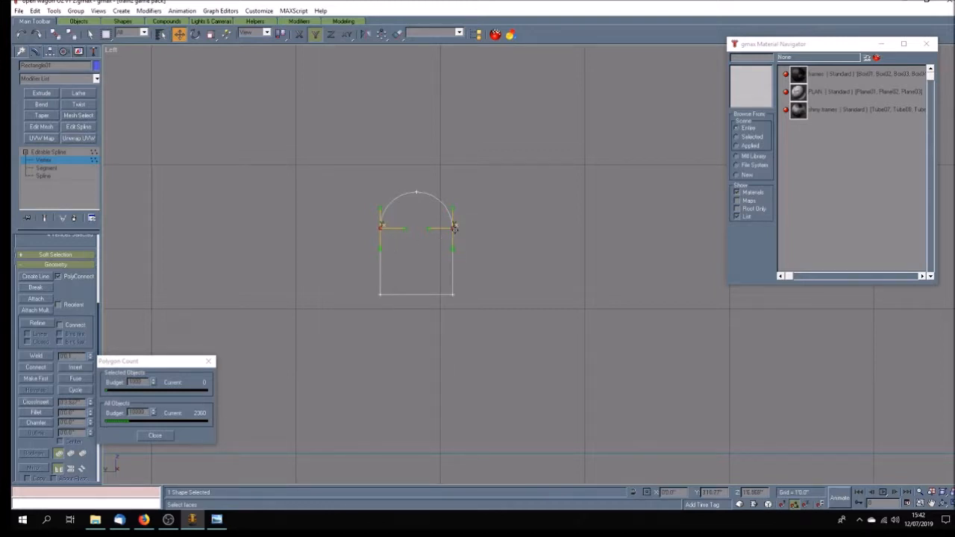
click(36, 356)
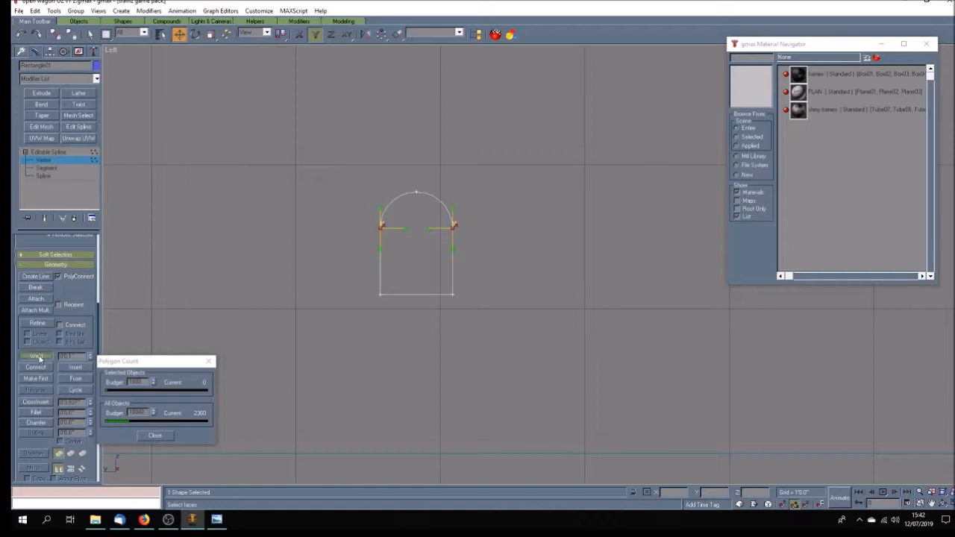
Step: Extrude the arched axlebox outline by 4 inches
click(42, 152)
click(41, 93)
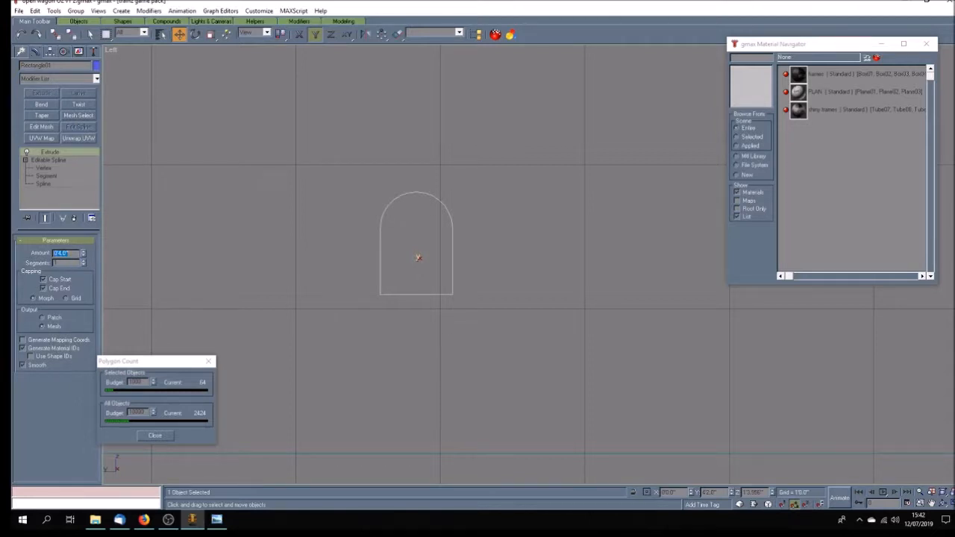
Step: Examine the extruded axlebox from several angles in the Perspective view next to the wagon drawing
click(950, 504)
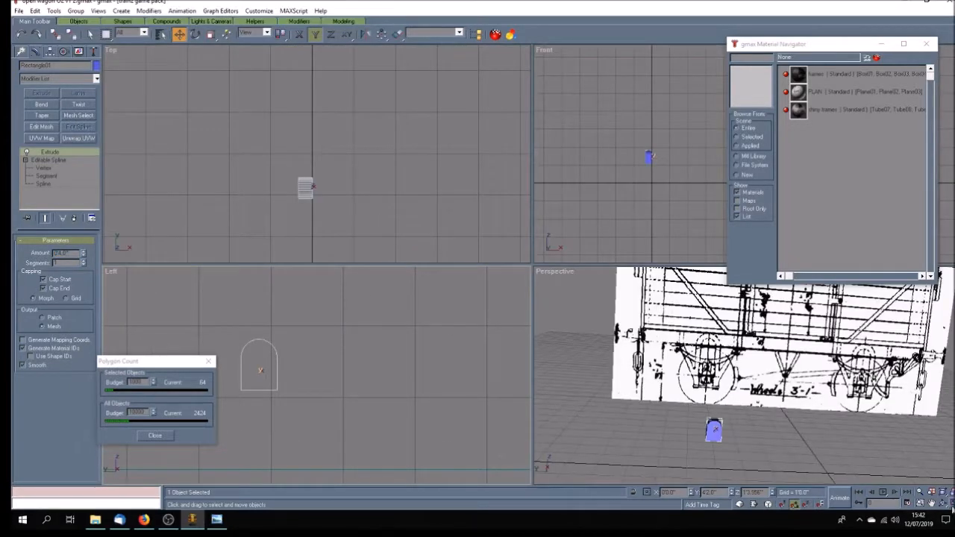
click(942, 505)
drag(715, 434, 772, 436)
click(930, 503)
drag(858, 455, 816, 411)
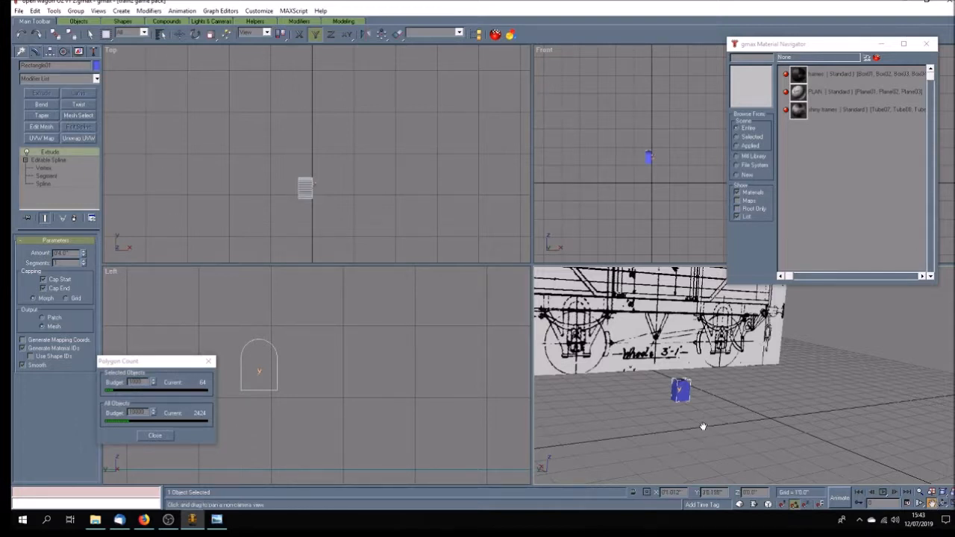
drag(708, 435, 654, 418)
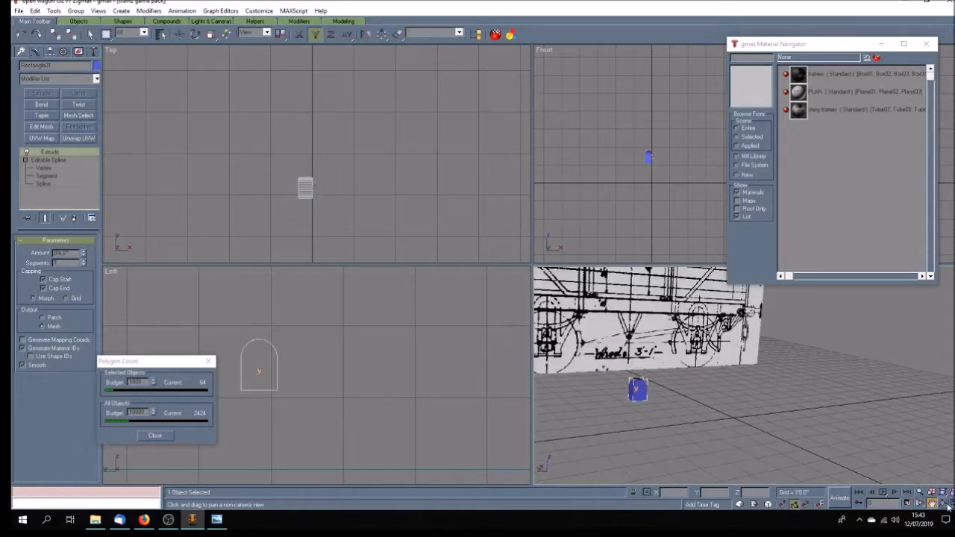
drag(633, 395, 640, 396)
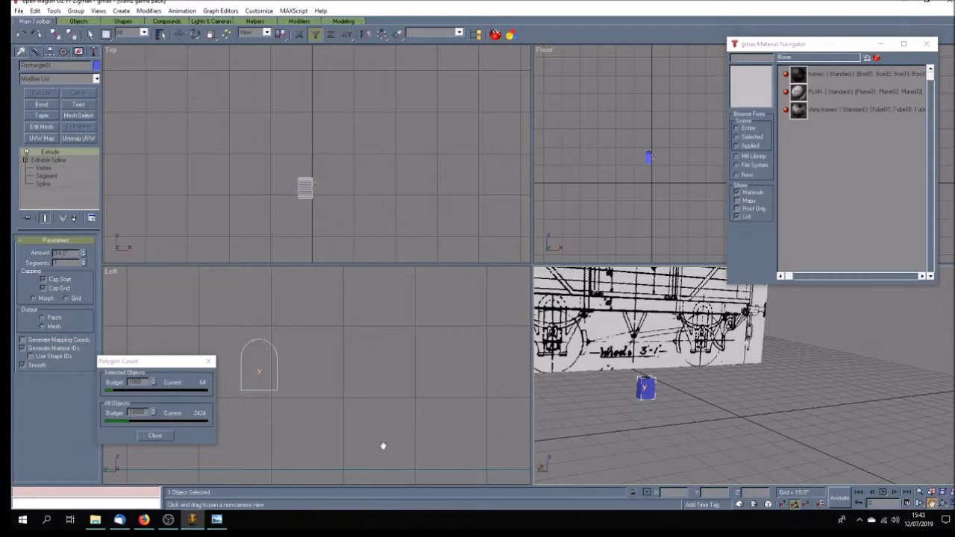
Step: Check the axlebox in the wagon photo and unhide all the hidden running gear parts
click(216, 519)
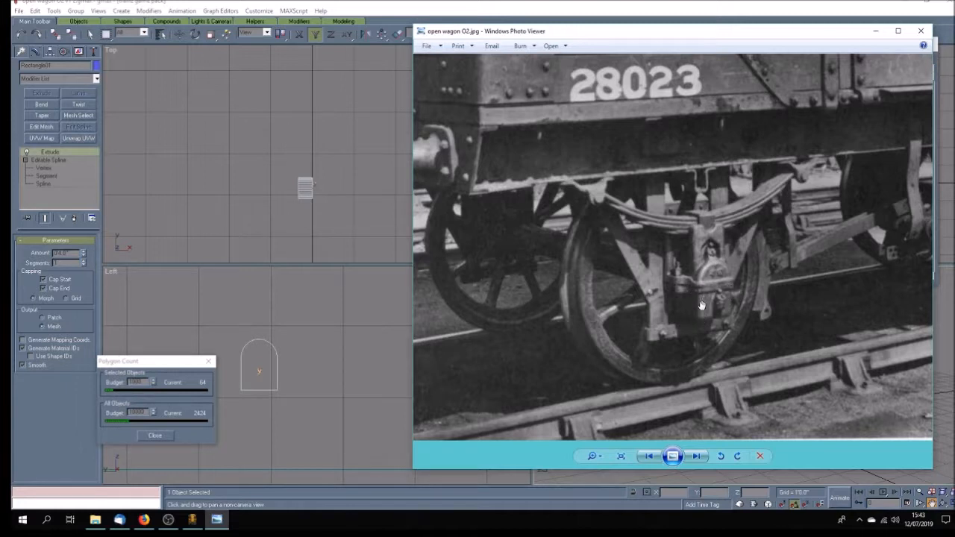
click(326, 372)
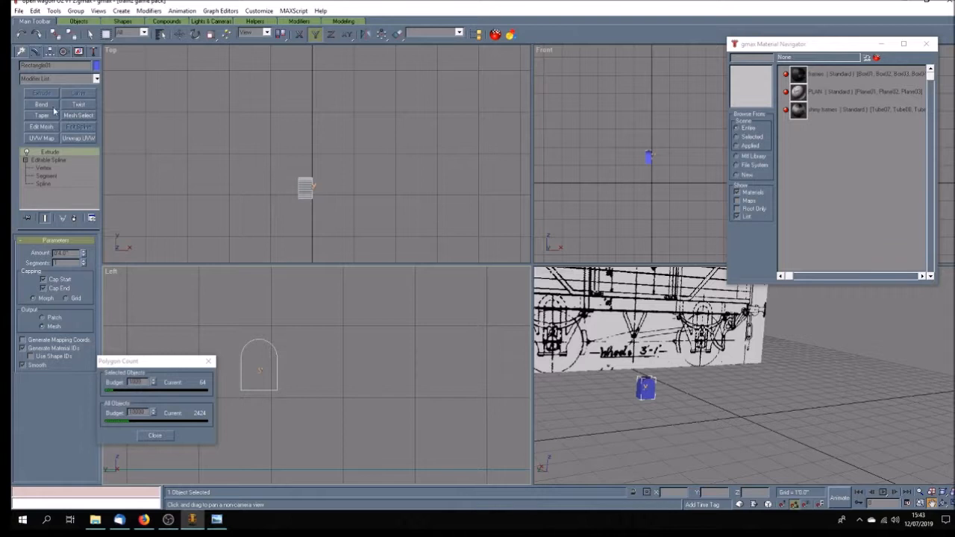
click(78, 52)
click(59, 312)
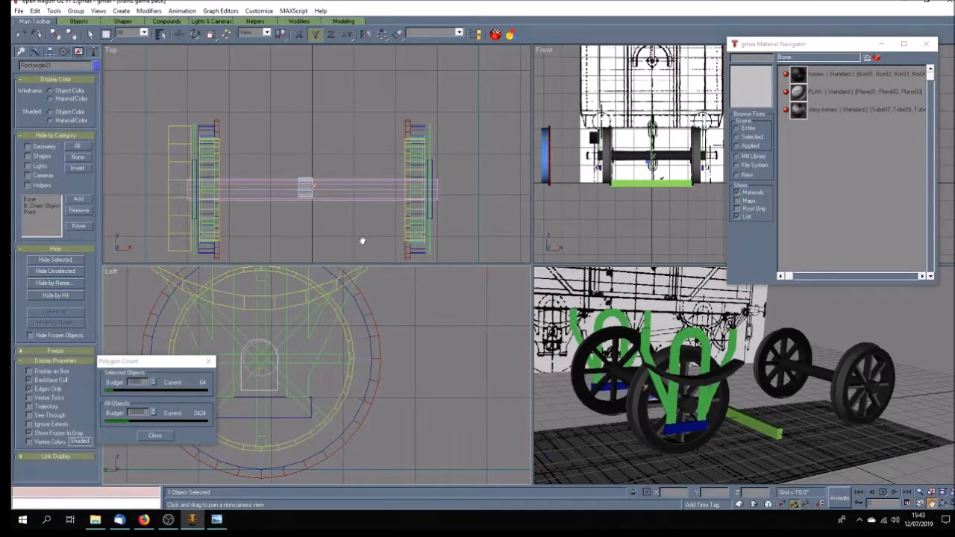
Step: Move the arched axlebox along the X axis from the middle of the axle to just outside the wheel in the Top view
click(179, 34)
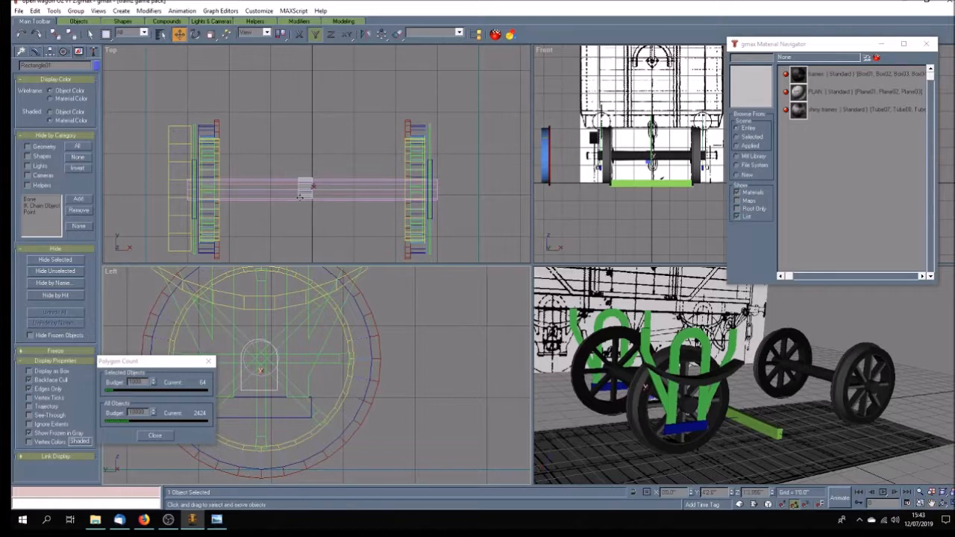
click(302, 193)
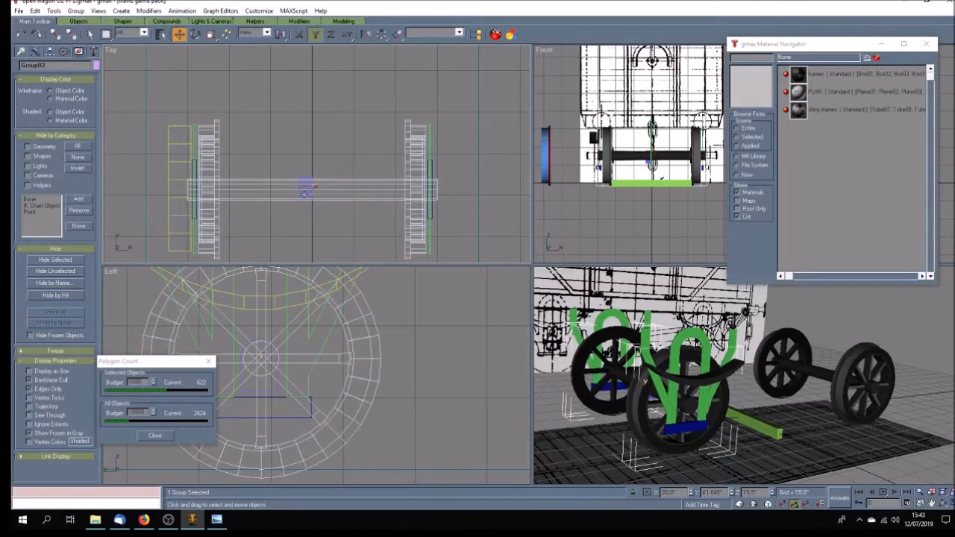
click(306, 180)
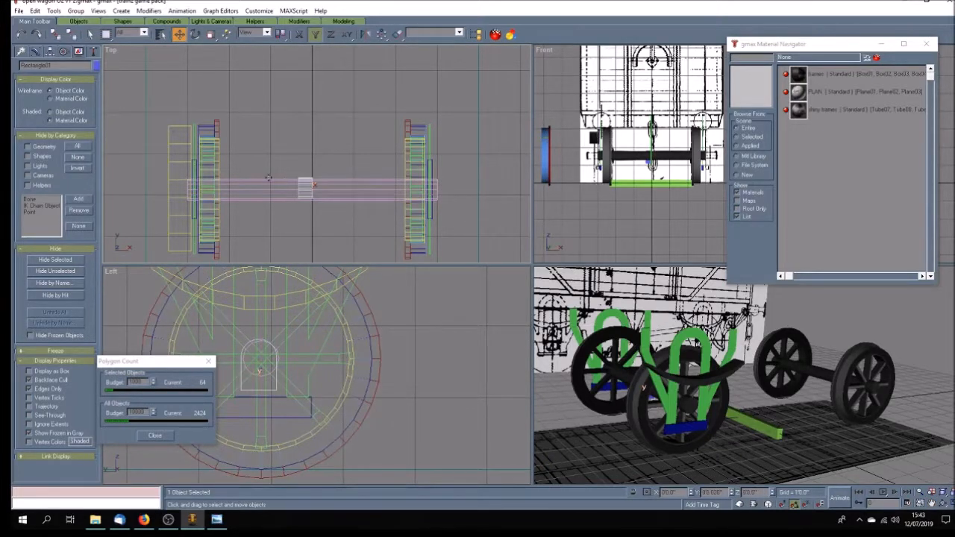
click(299, 34)
drag(306, 191, 160, 192)
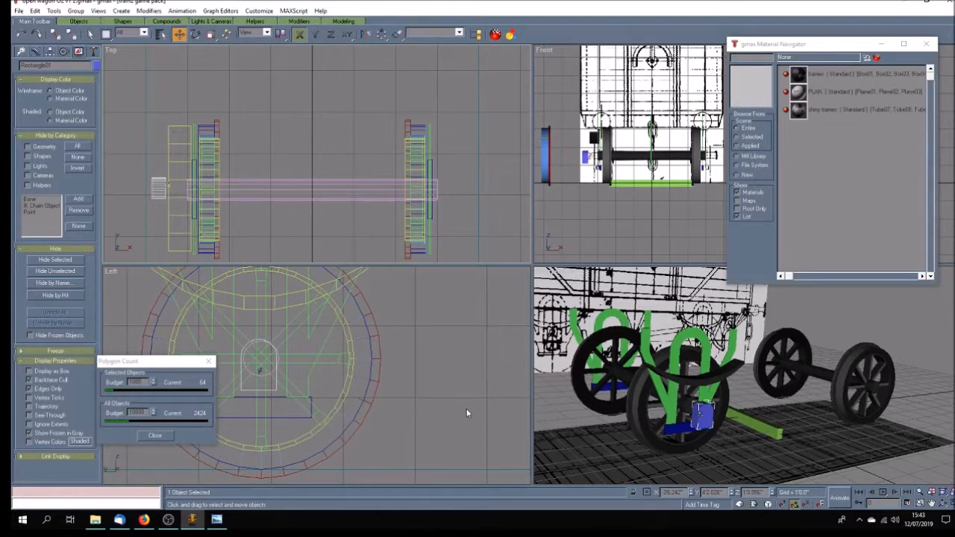
Step: Align the axlebox to Cylinder01 in X position only, centre to centre, in the Left view
click(931, 503)
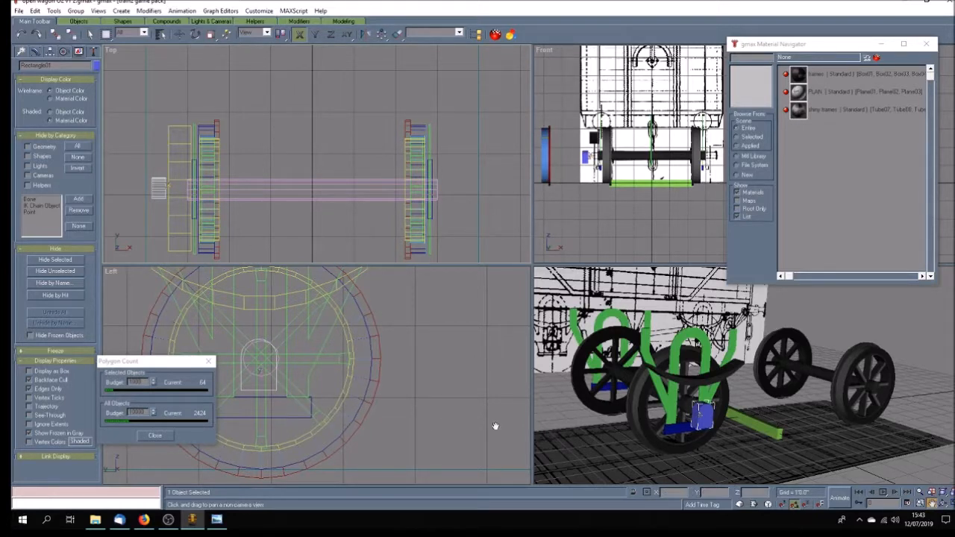
drag(329, 373, 418, 367)
scroll(418, 366, down, 4)
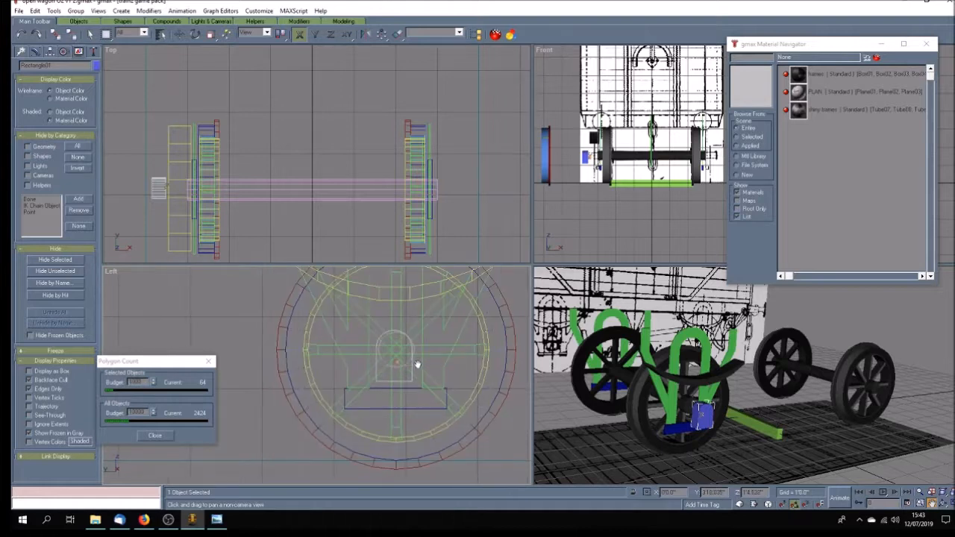
click(398, 35)
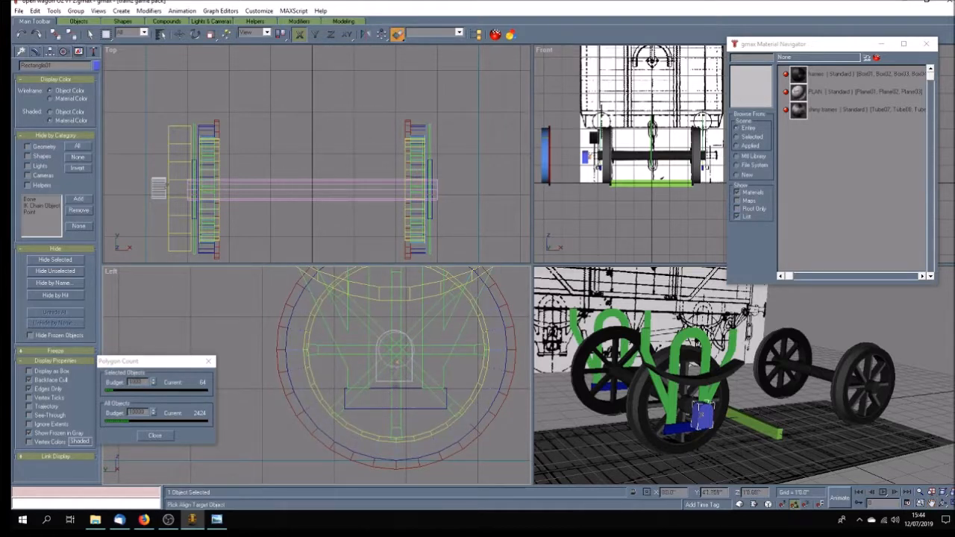
click(385, 364)
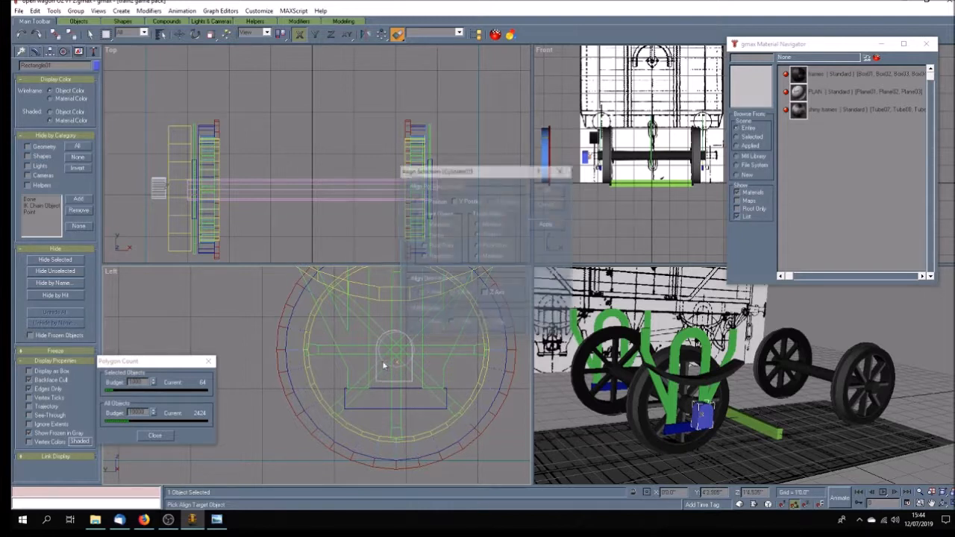
click(416, 201)
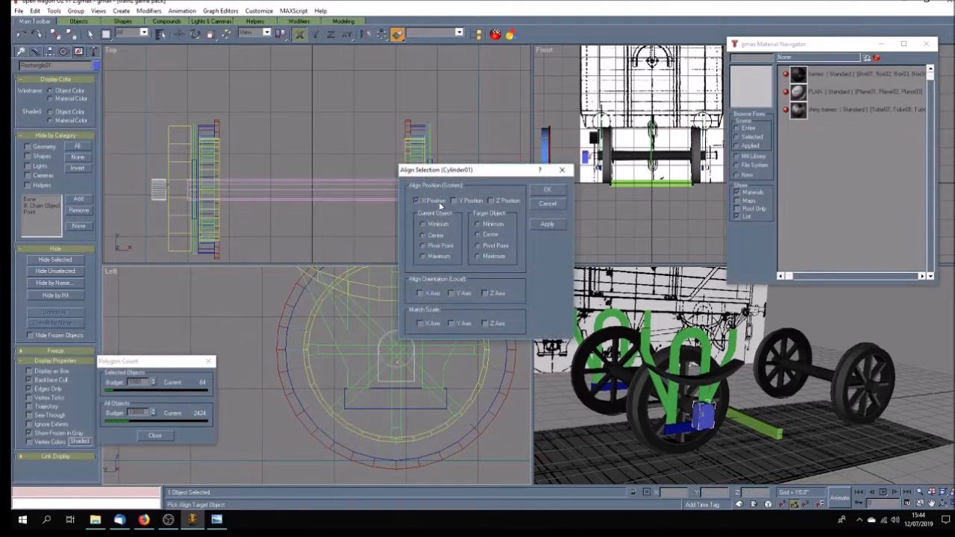
click(552, 194)
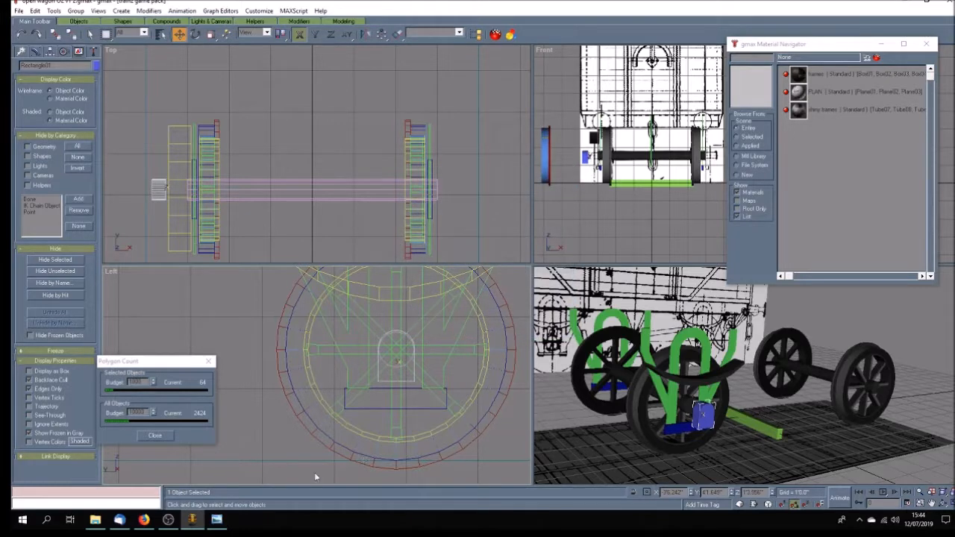
Step: Compare the axlebox with the wagon photo and shift it slightly inward along X towards the axle end in the Front view
click(217, 520)
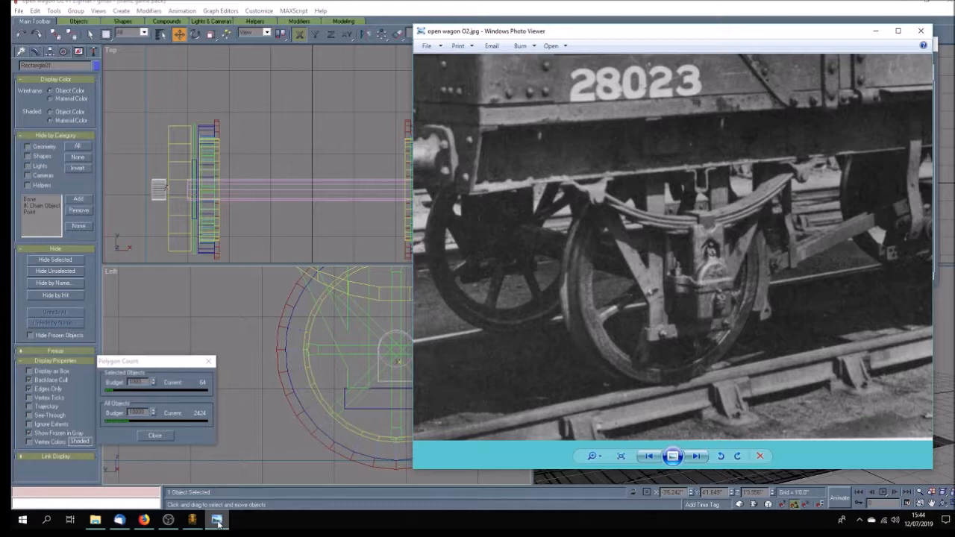
click(216, 520)
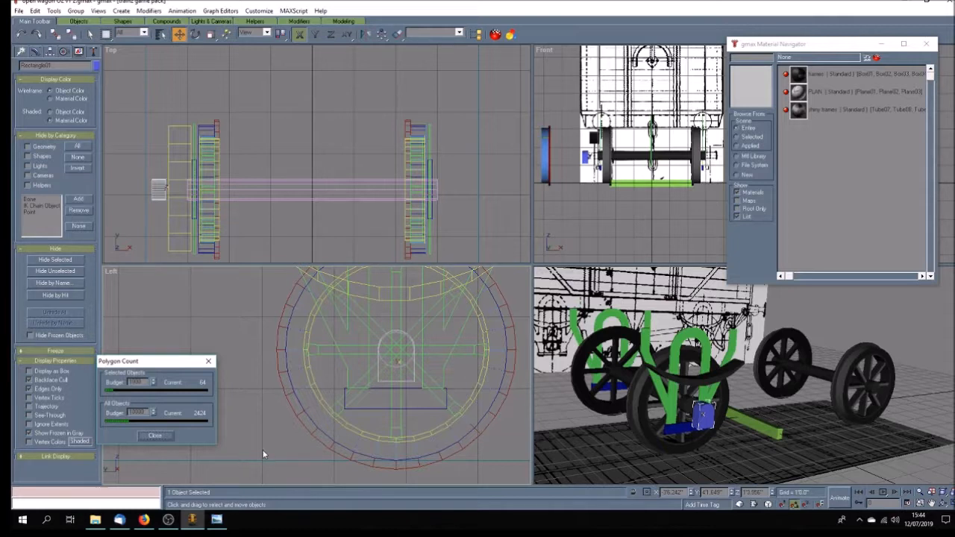
click(931, 503)
drag(597, 162, 603, 188)
scroll(612, 158, up, 4)
click(179, 34)
mouse_move(567, 164)
mouse_down()
mouse_move(558, 162)
mouse_move(593, 162)
mouse_move(581, 162)
mouse_up()
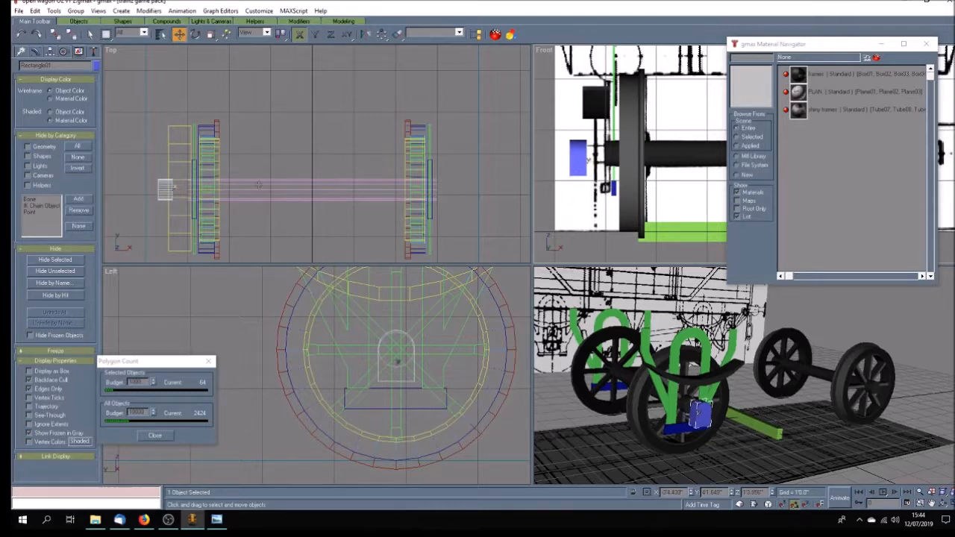
Step: Set the axlebox's extrusion amount to 6 inches and move it slightly further in towards the wheel
click(35, 50)
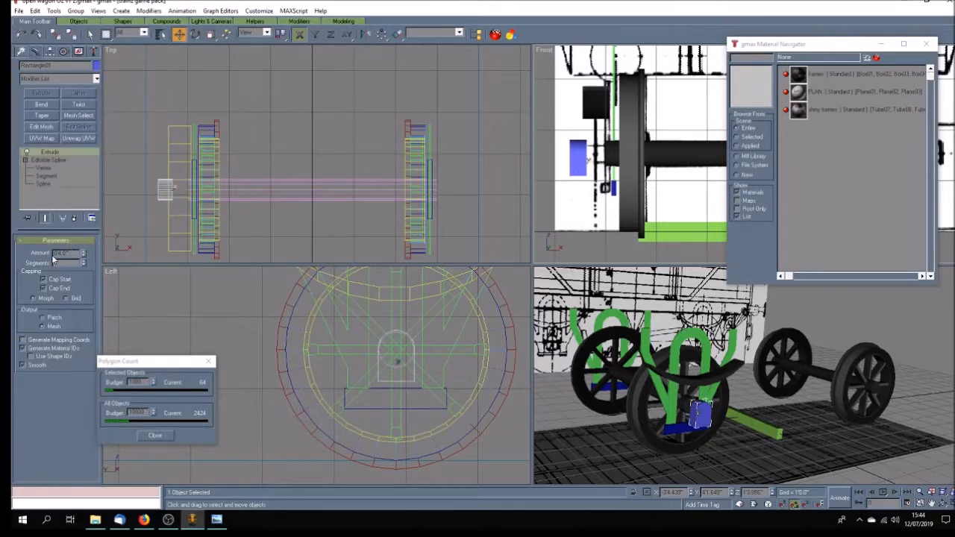
double_click(61, 253)
text(6)
key(Return)
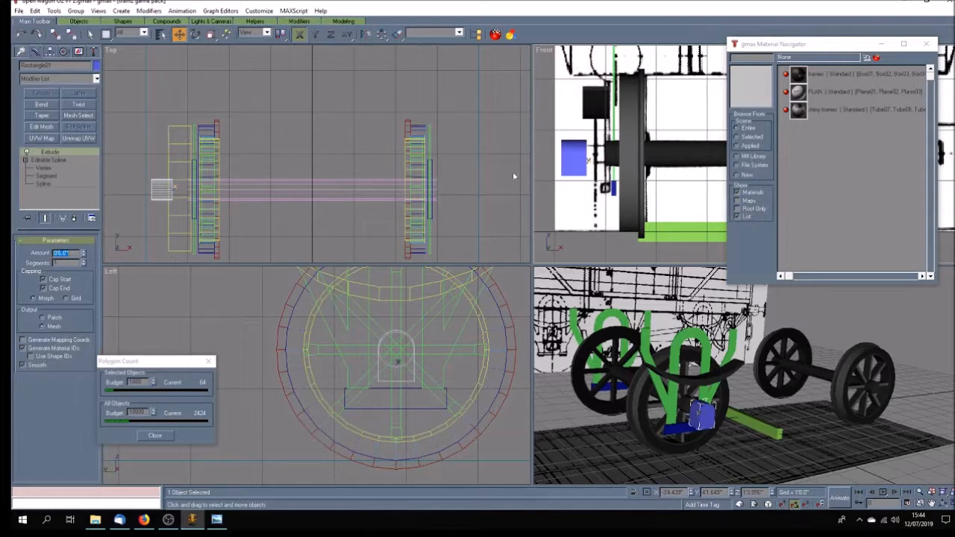
drag(574, 165, 583, 167)
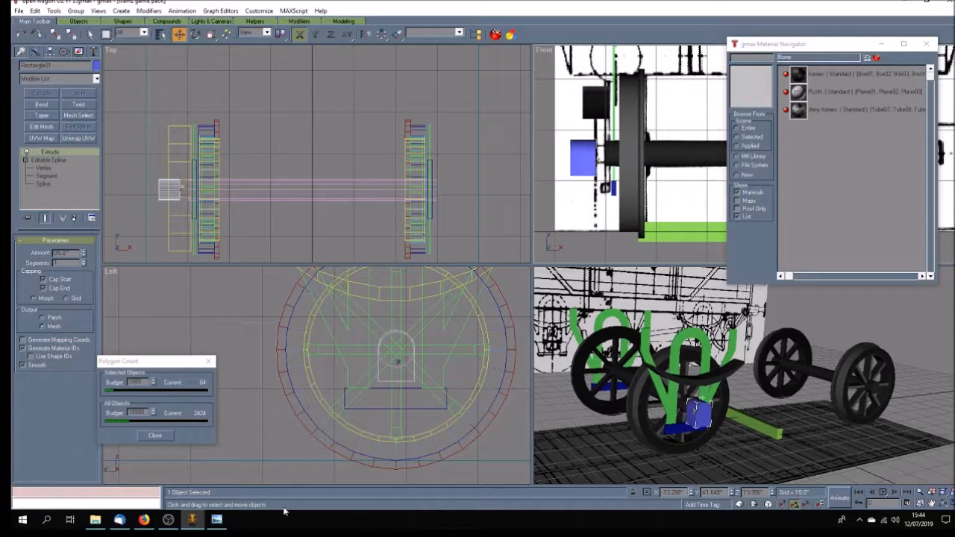
Step: Compare the placed axlebox with the wagon photo and examine the axlebox, spring and wheels from several angles in the Perspective view
click(216, 519)
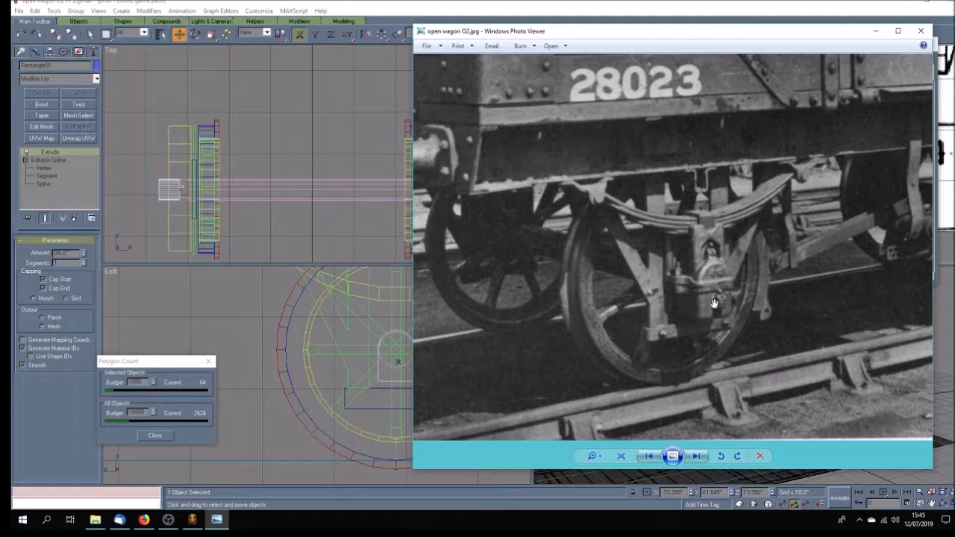
click(236, 304)
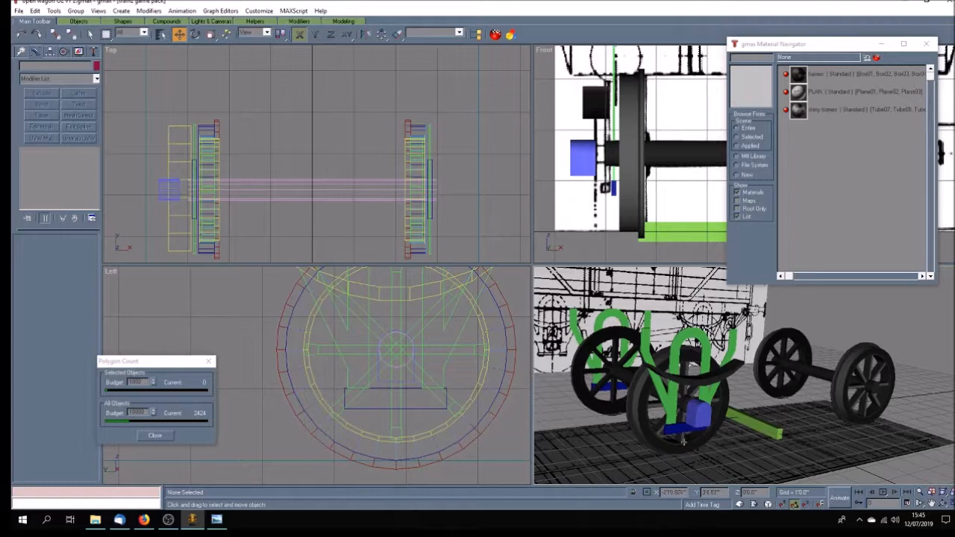
click(218, 520)
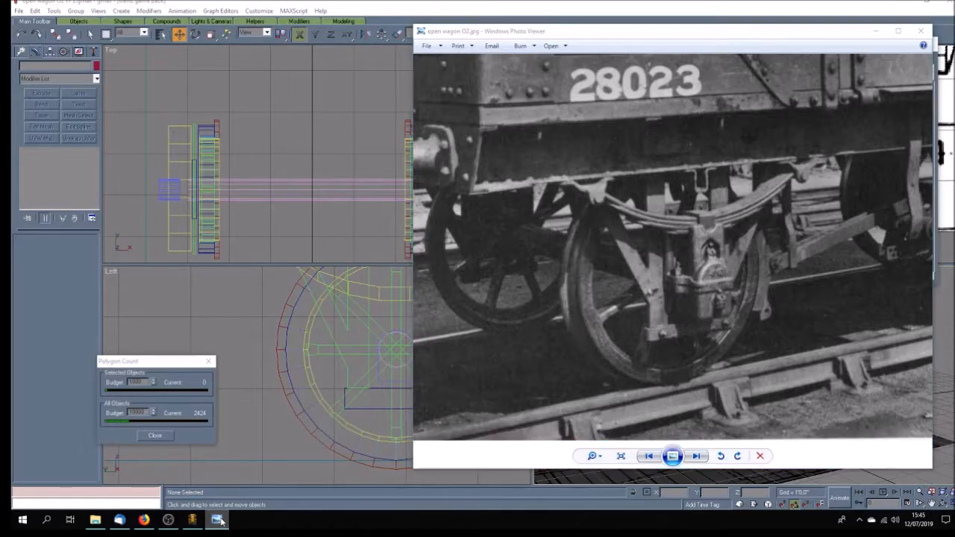
click(218, 520)
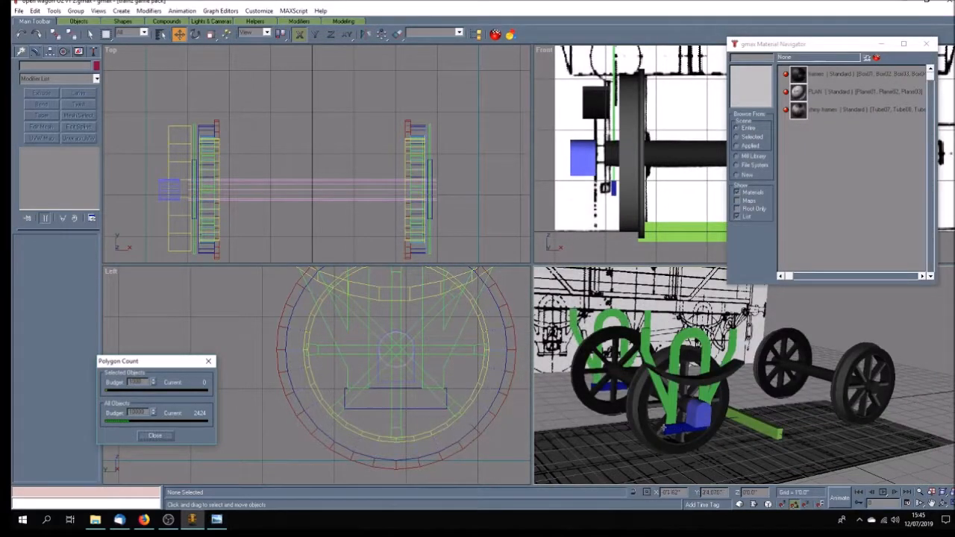
click(942, 504)
mouse_move(721, 402)
mouse_down()
mouse_move(749, 408)
mouse_move(745, 399)
mouse_up()
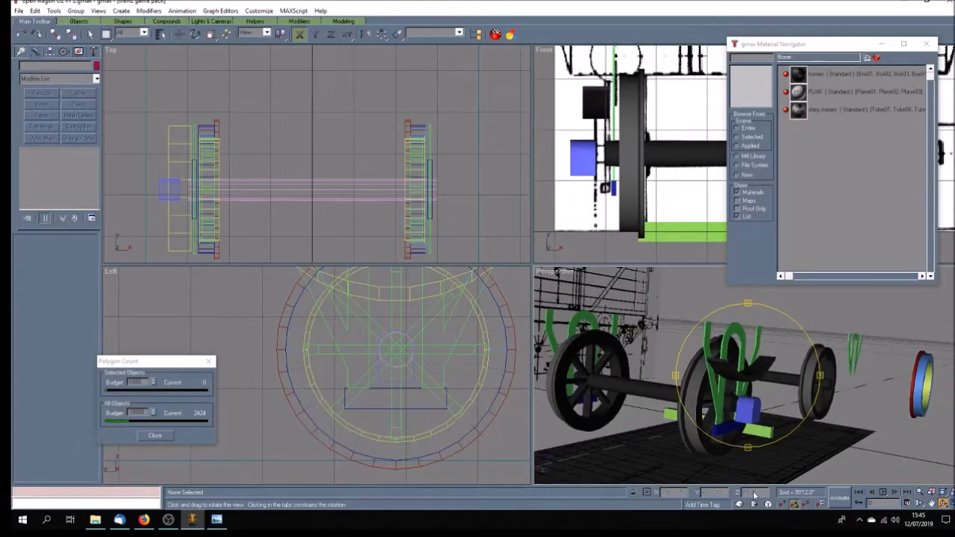
click(217, 520)
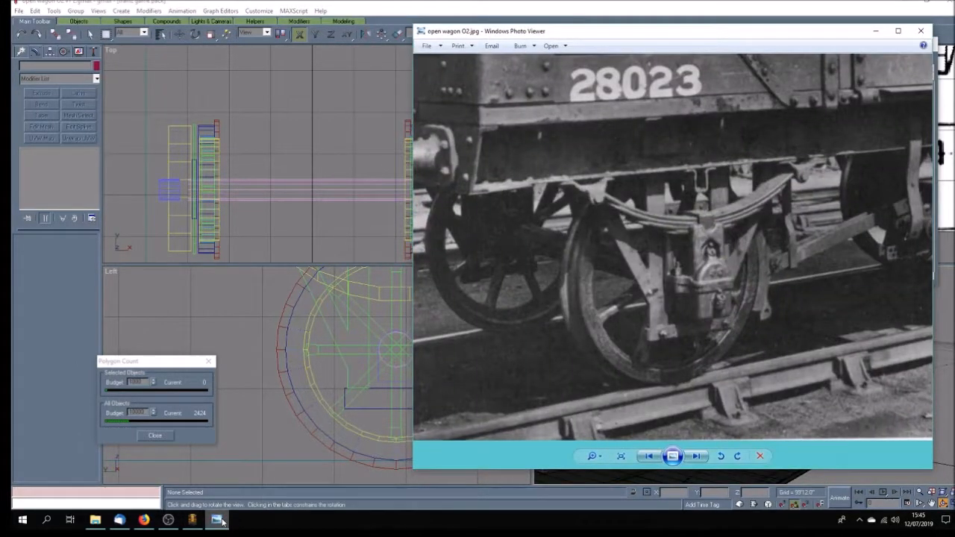
click(218, 520)
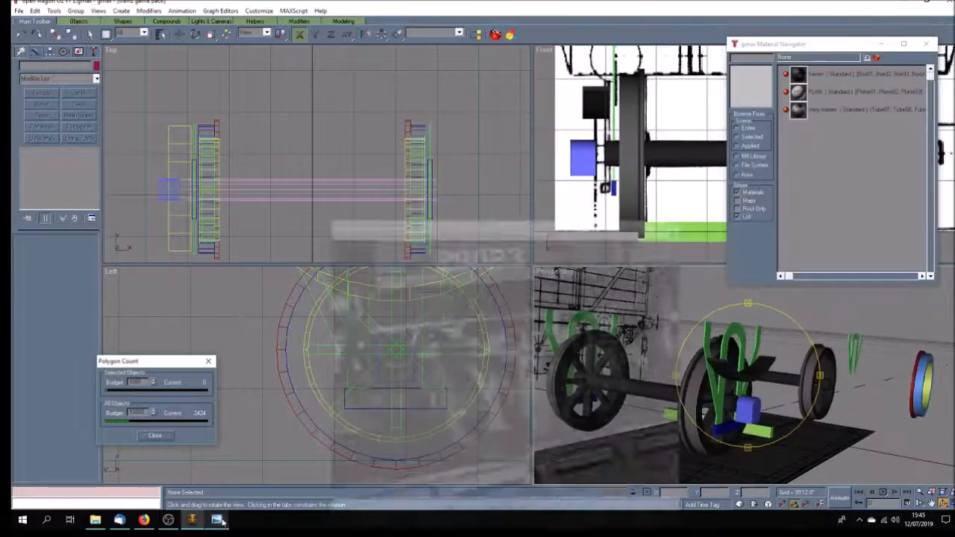
mouse_move(731, 388)
mouse_down()
mouse_move(675, 375)
mouse_move(722, 402)
mouse_move(771, 396)
mouse_up()
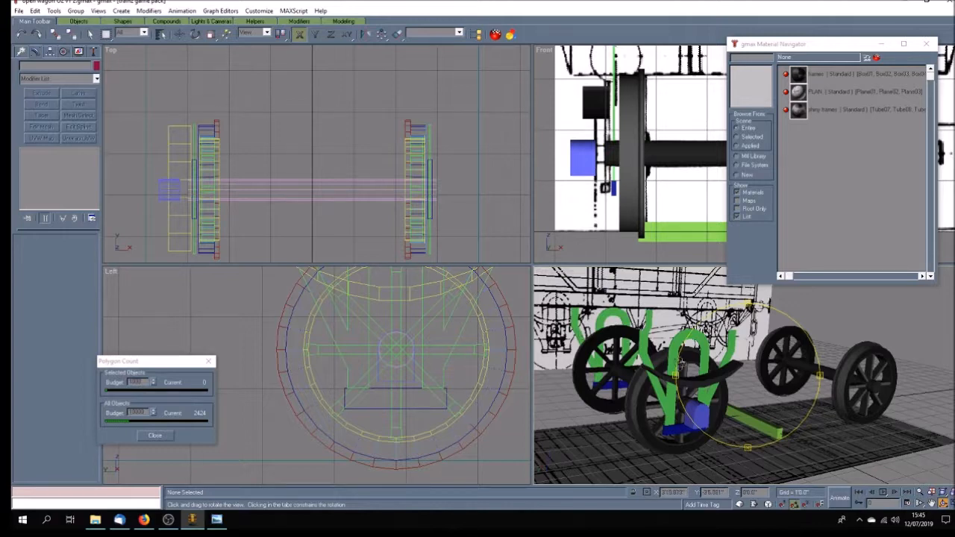
drag(726, 368, 742, 389)
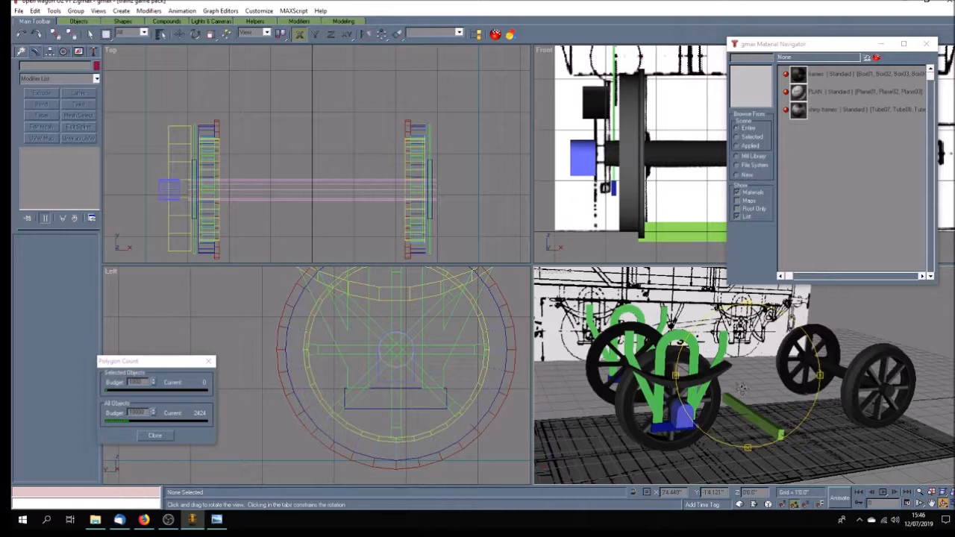
mouse_move(735, 358)
mouse_down()
mouse_move(733, 387)
mouse_move(763, 406)
mouse_move(782, 392)
mouse_move(769, 378)
mouse_up()
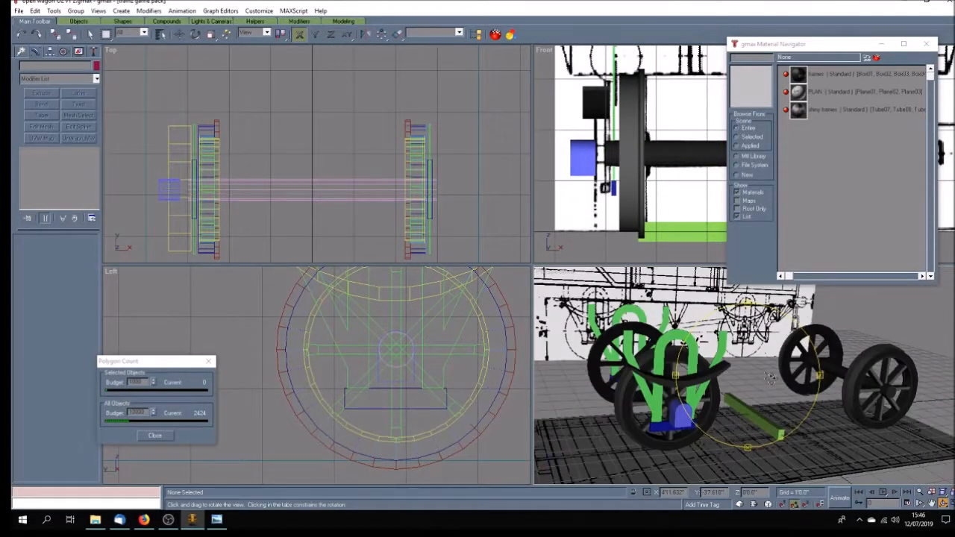